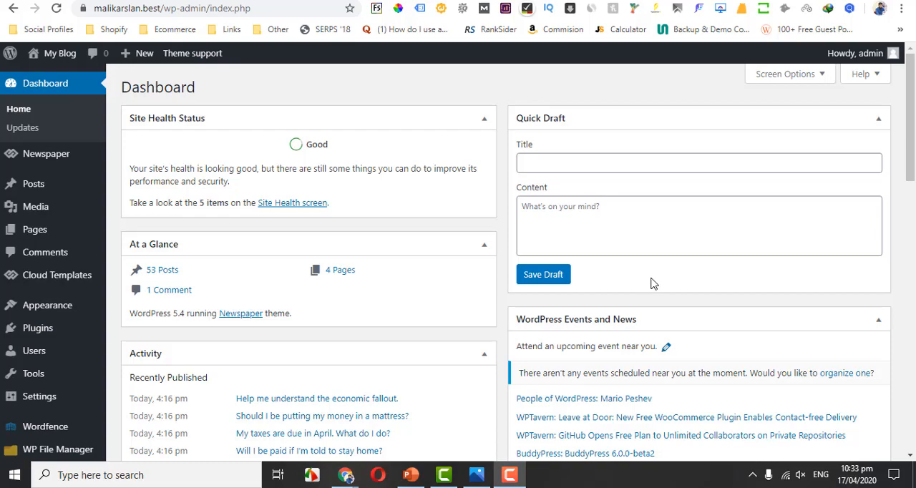
# Switch to PowerPoint to examine the Gig Performance orders chart, and return to the WordPress dashboard.
pyautogui.click(410, 475)
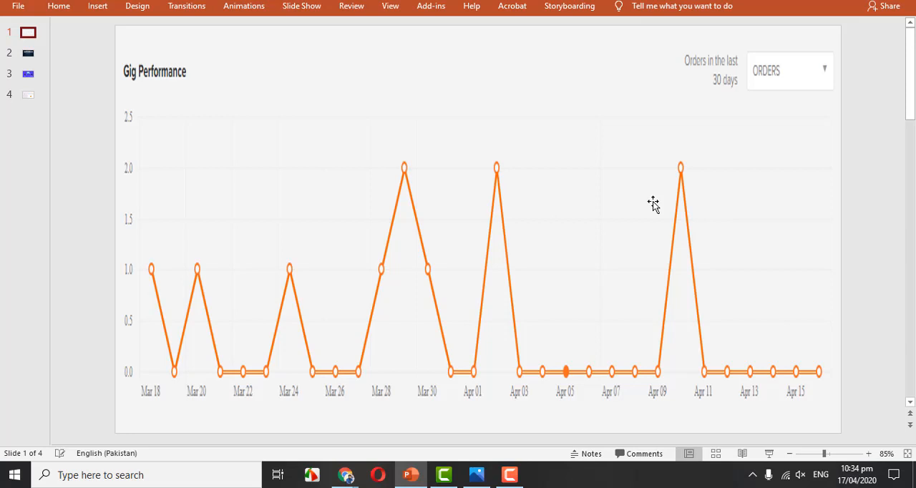
pyautogui.click(411, 474)
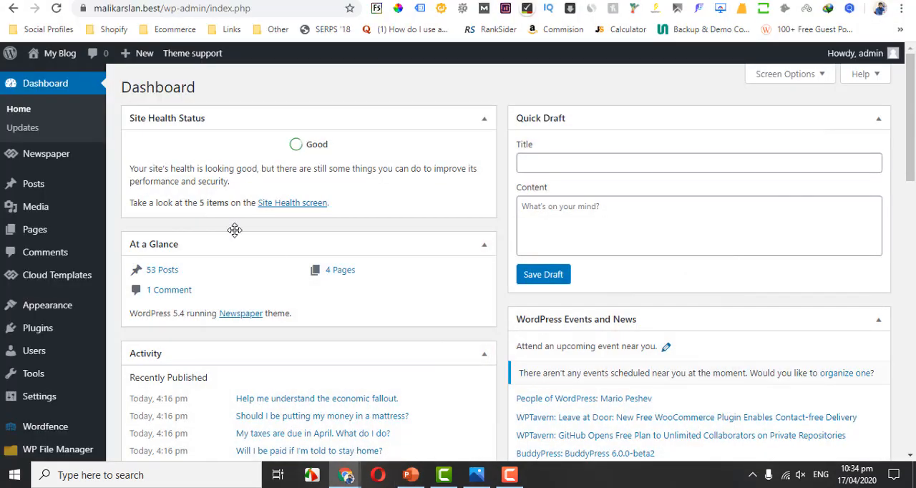
# Open the page for adding new plugins in the WordPress admin.
pyautogui.scroll(-1, 544, 240)
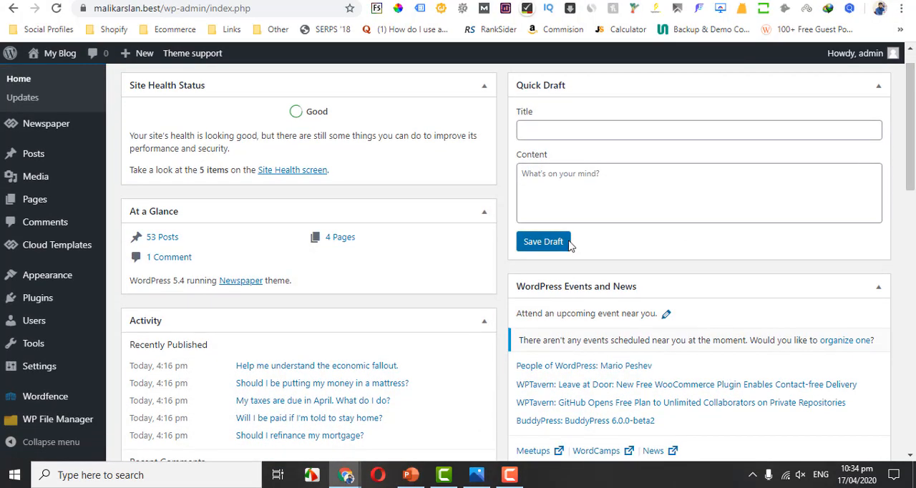
pyautogui.moveTo(63, 301)
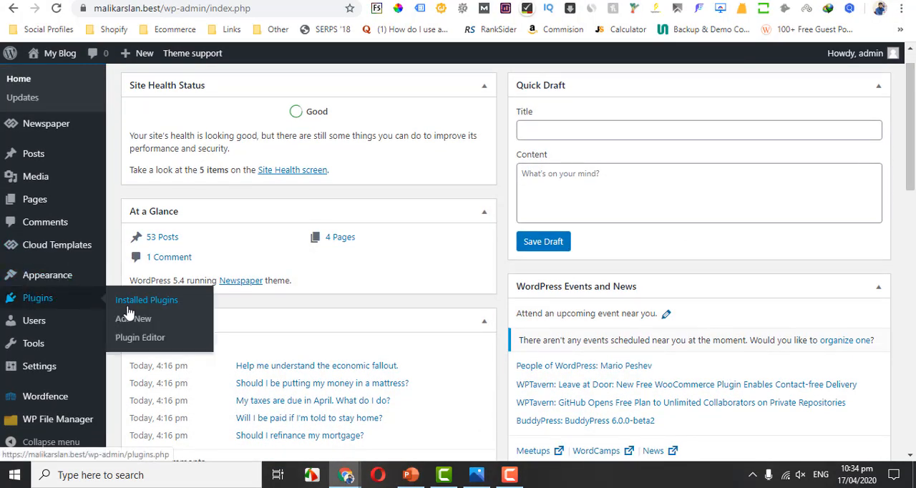
pyautogui.click(136, 320)
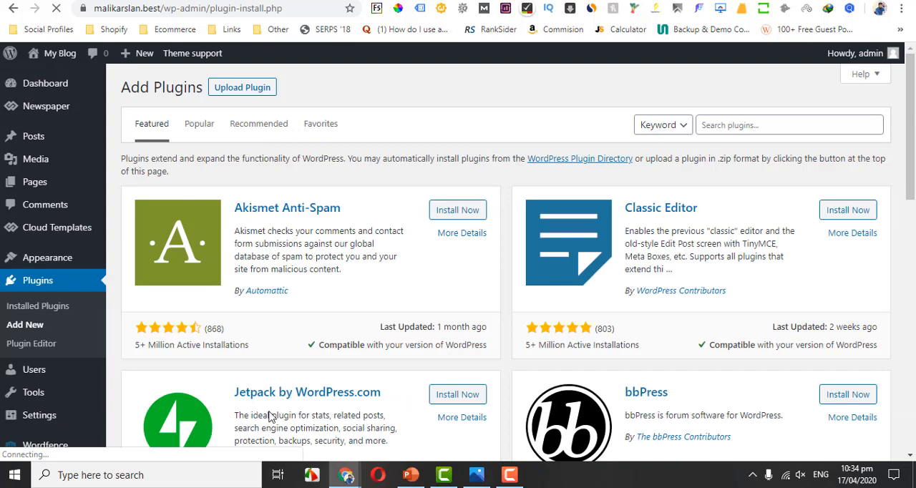
# Switch to Sublime Text 3 and delete all existing text in cloudflare.txt.
pyautogui.click(190, 476)
pyautogui.write('s')
pyautogui.press('BackSpace')
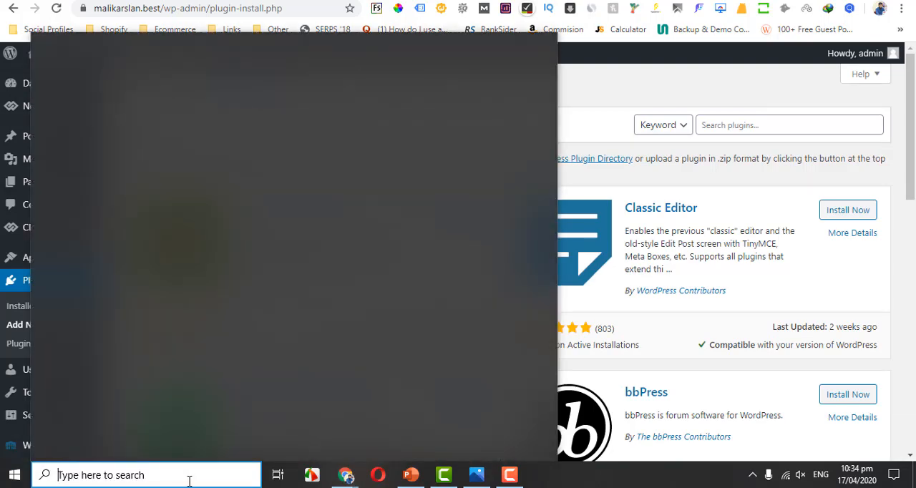
pyautogui.write('sub')
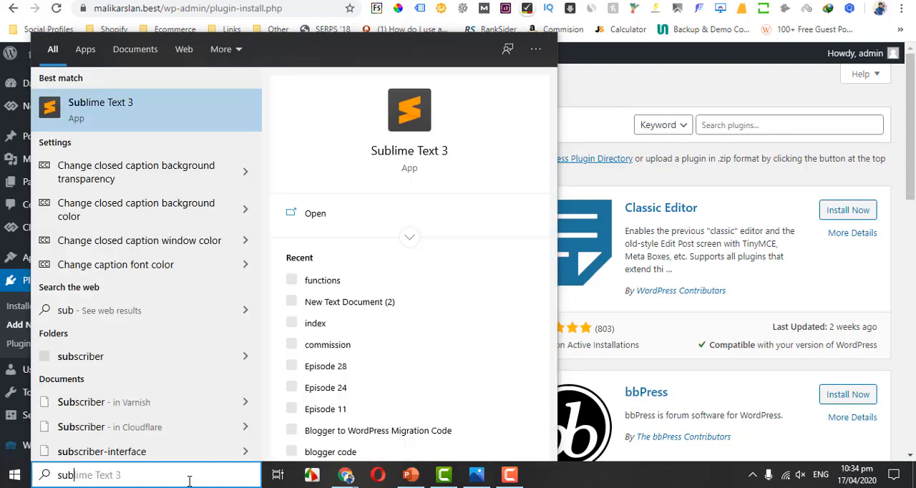
pyautogui.press('Escape')
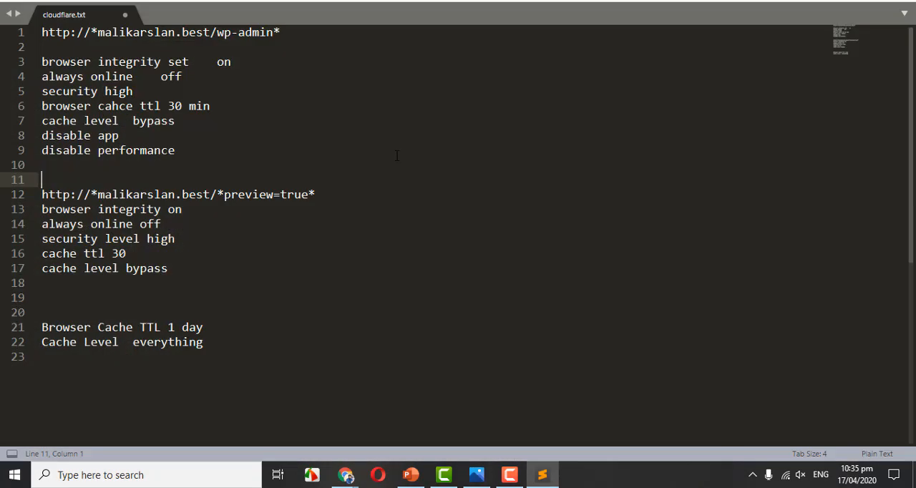
pyautogui.click(371, 153)
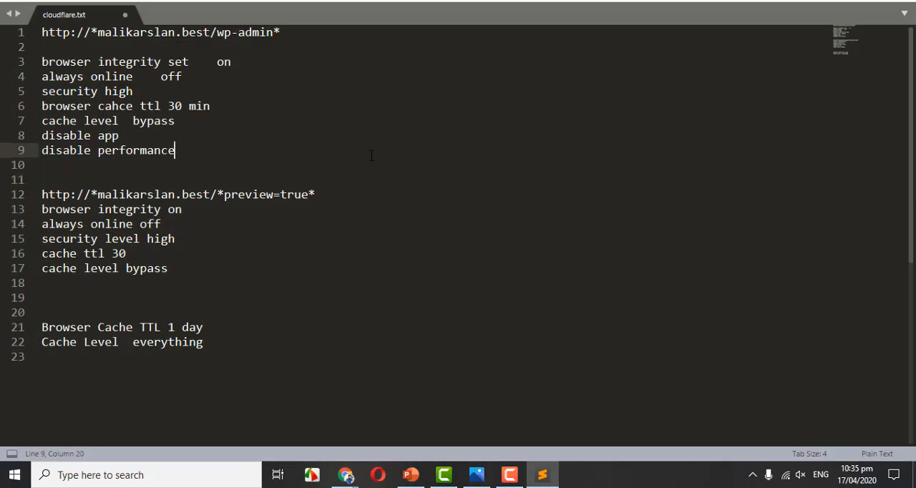
pyautogui.hotkey('ctrl', 'a')
pyautogui.press('Delete')
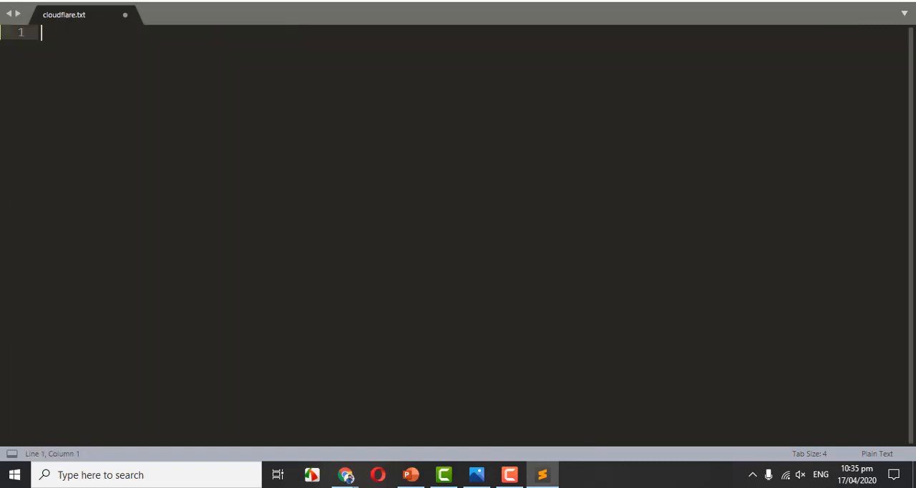
# List the plugin names "wp rocket", "w3 total cache", "swift lite" and "autoptimize" on separate lines.
pyautogui.write('wp rocket')
pyautogui.press('Return')
pyautogui.write('w')
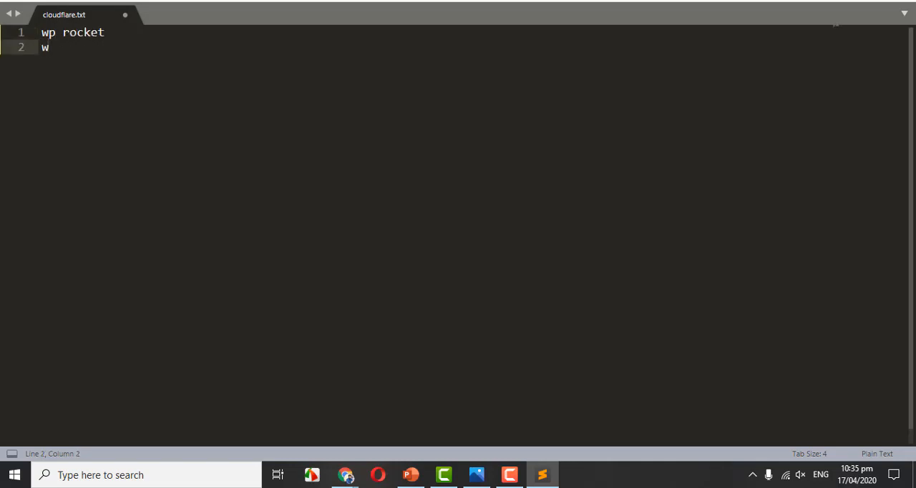
pyautogui.write('3 total cache')
pyautogui.press('Return')
pyautogui.write('s')
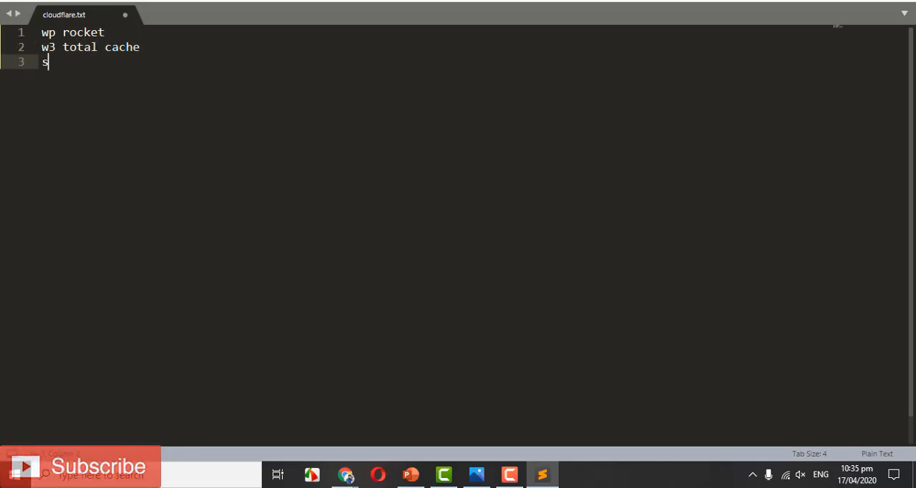
pyautogui.write('wift lite')
pyautogui.press('Return')
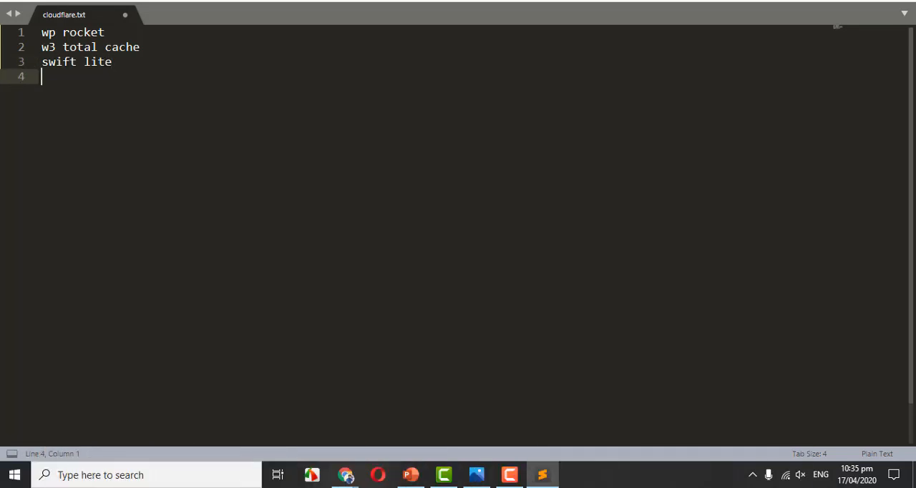
pyautogui.write('autoptimize')
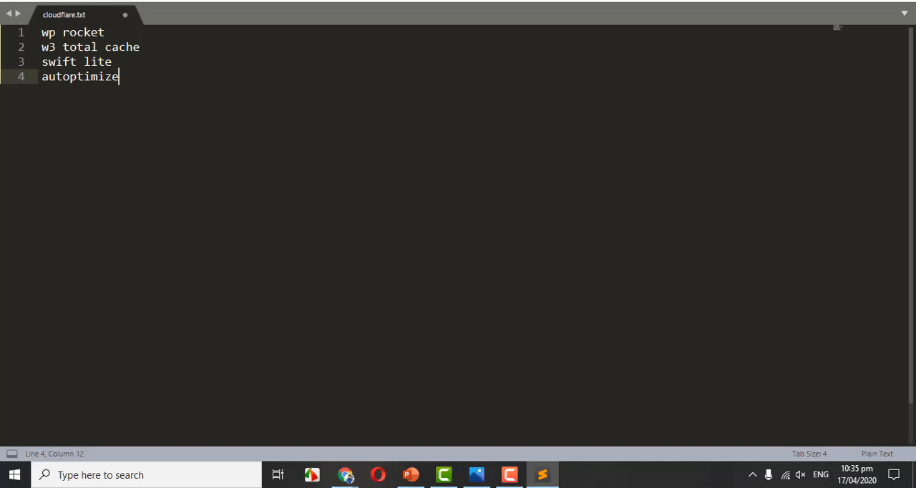
# Insert two blank lines between "w3 total cache" and "swift lite".
pyautogui.click(141, 46)
pyautogui.press('Return')
pyautogui.press('Return')
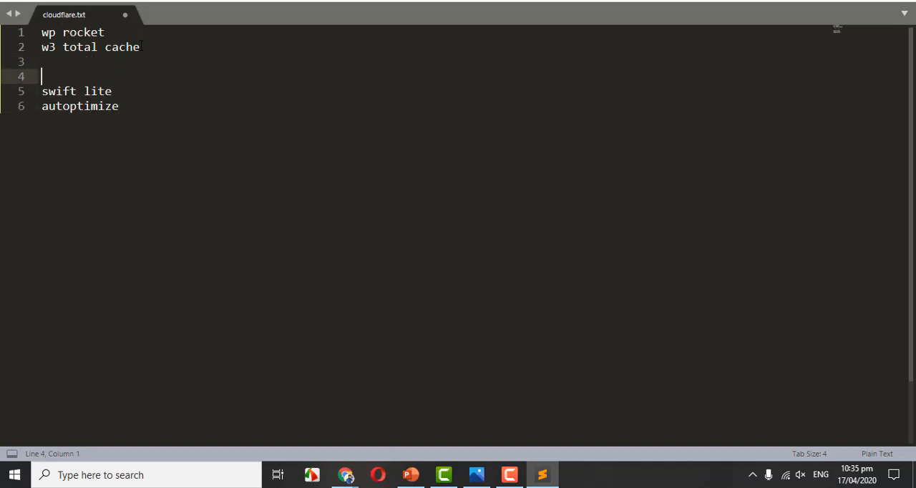
pyautogui.click(105, 32)
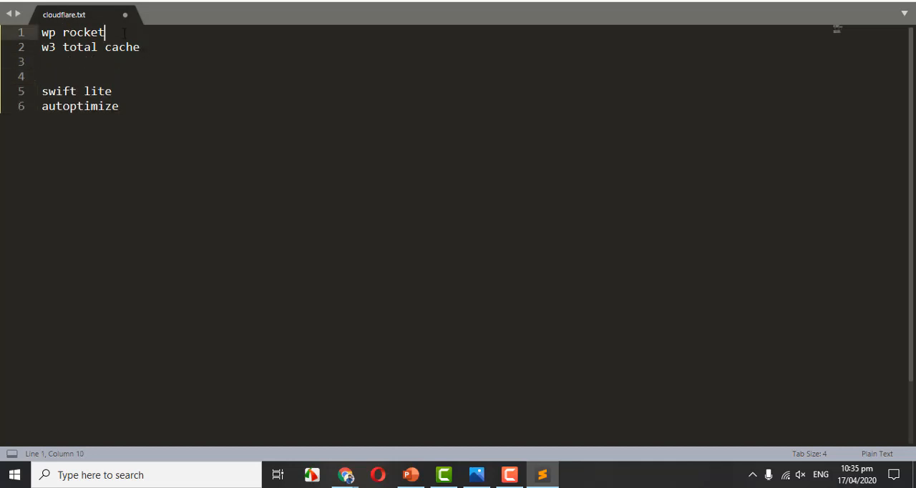
pyautogui.click(141, 47)
pyautogui.moveTo(140, 46); pyautogui.dragTo(41, 31)
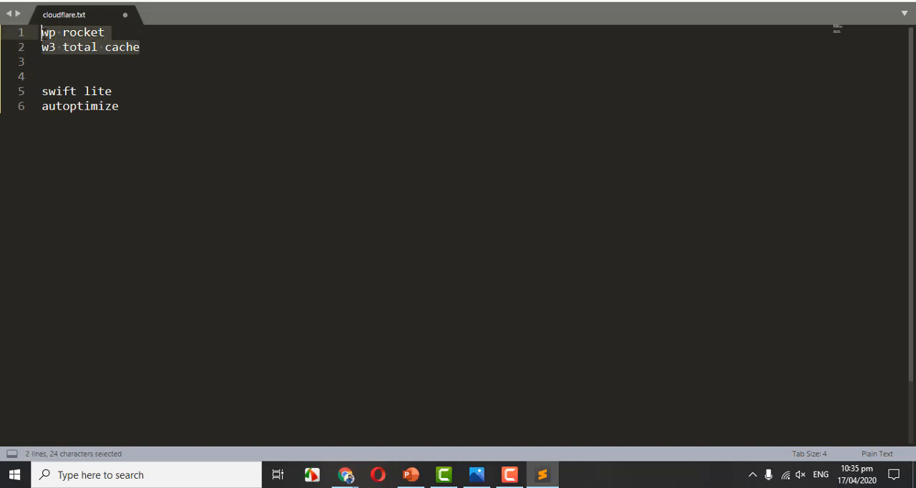
pyautogui.click(49, 35)
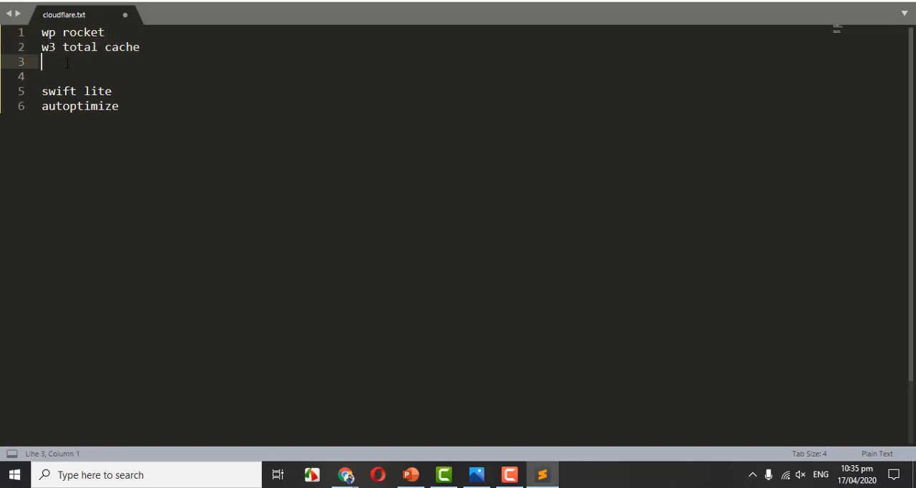
pyautogui.click(97, 63)
pyautogui.moveTo(97, 63); pyautogui.dragTo(41, 32)
# Leave five blank lines below "autoptimize" and start a second plugin group with "wp smushit".
pyautogui.click(133, 106)
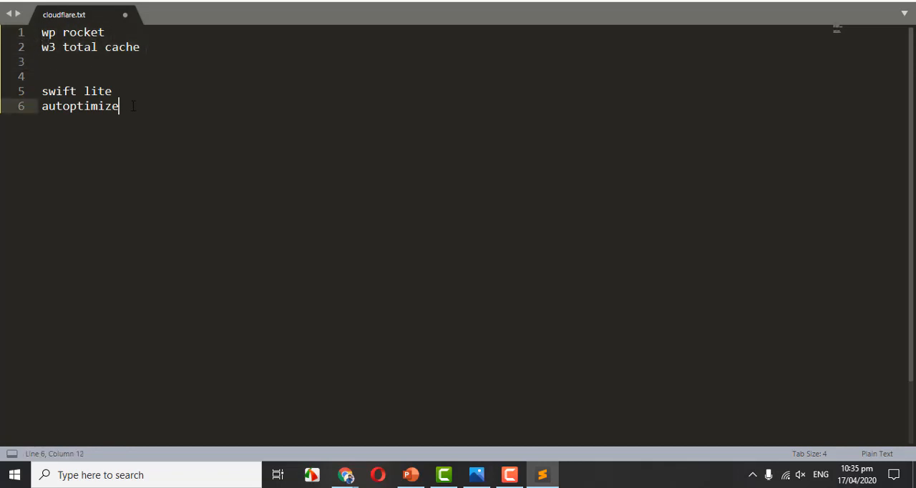
pyautogui.press('Return')
pyautogui.press('Return')
pyautogui.press('Return')
pyautogui.press('Return')
pyautogui.press('Return')
pyautogui.press('Return')
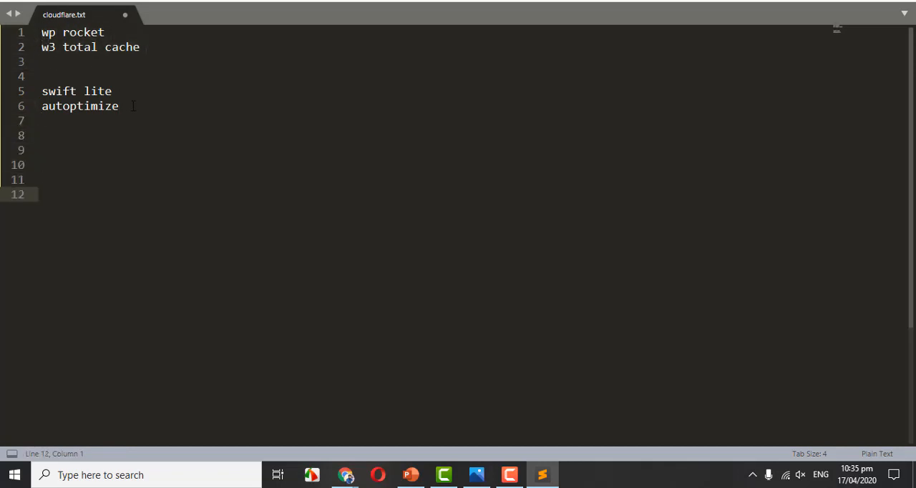
pyautogui.write('wp smushit')
pyautogui.press('Return')
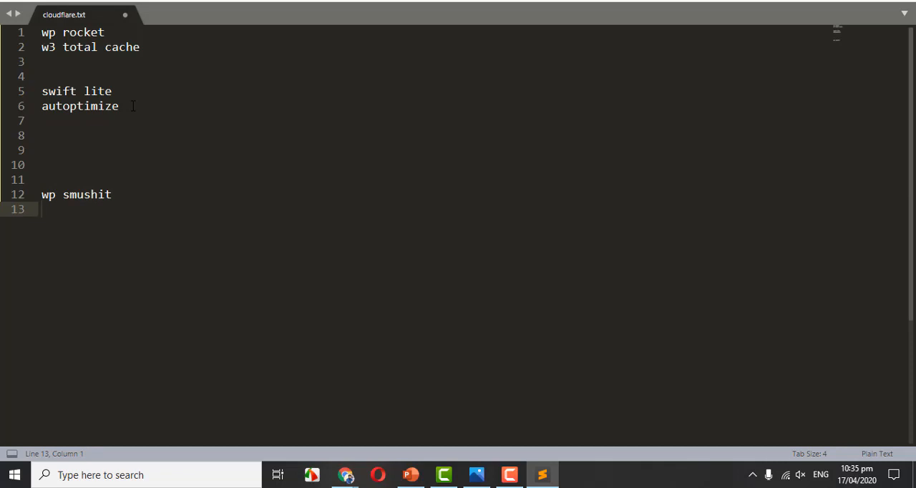
# Add "shortpixel", "imagify" and "optimole" on separate lines below "wp smushit".
pyautogui.write('c')
pyautogui.press('BackSpace')
pyautogui.write('shortpixel')
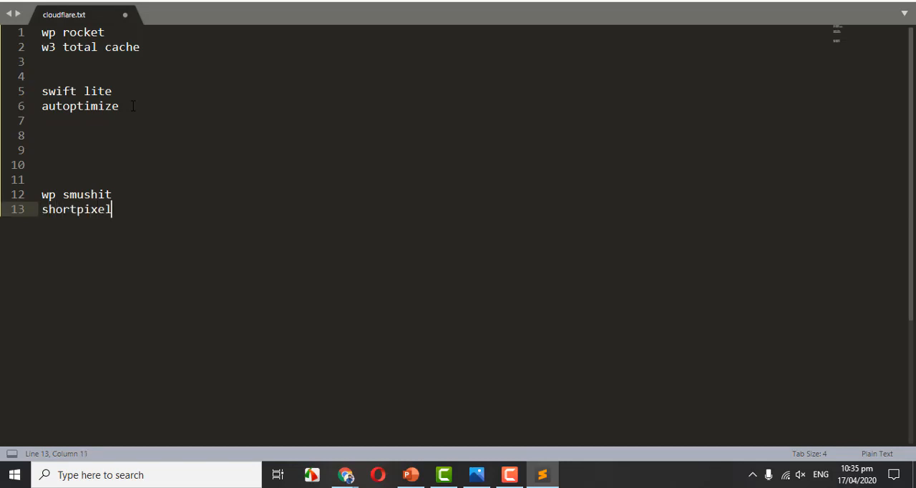
pyautogui.press('Return')
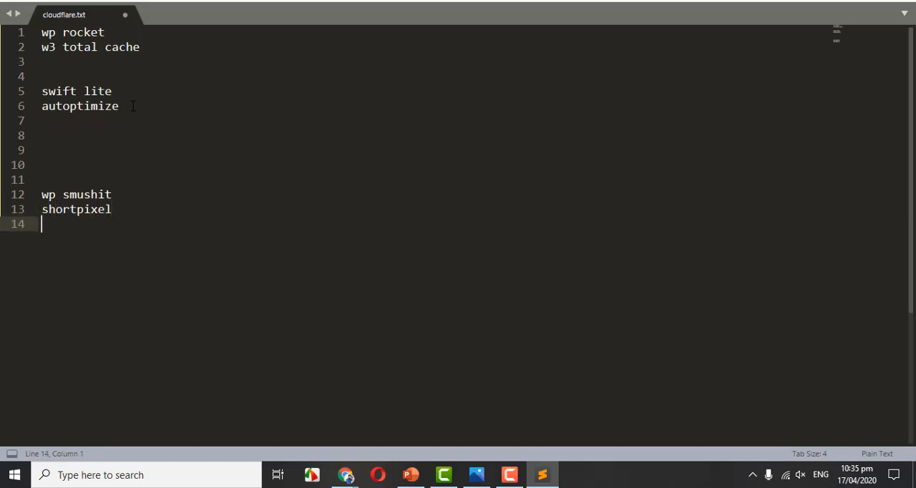
pyautogui.write('imagify')
pyautogui.press('Return')
pyautogui.write('o')
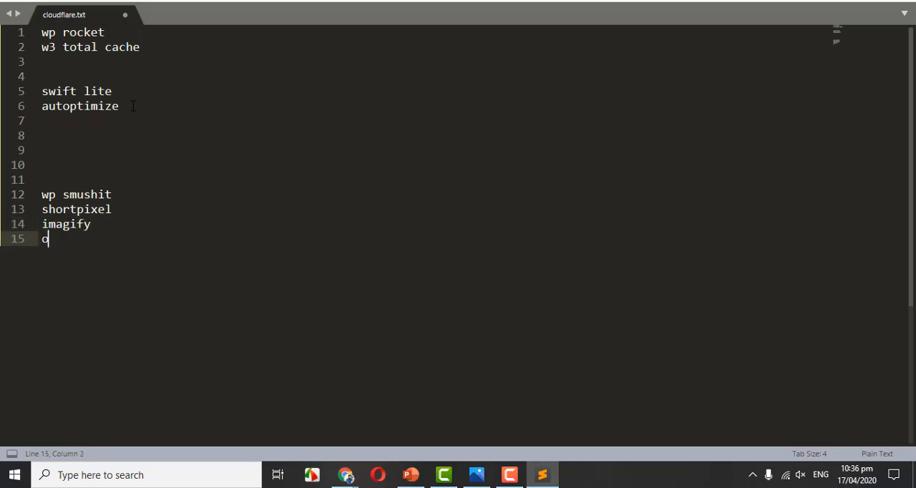
pyautogui.write('ptimole')
# Insert three blank lines between "imagify" and "optimole" to set "optimole" apart.
pyautogui.press('Up')
pyautogui.press('Return')
pyautogui.press('Return')
pyautogui.press('Return')
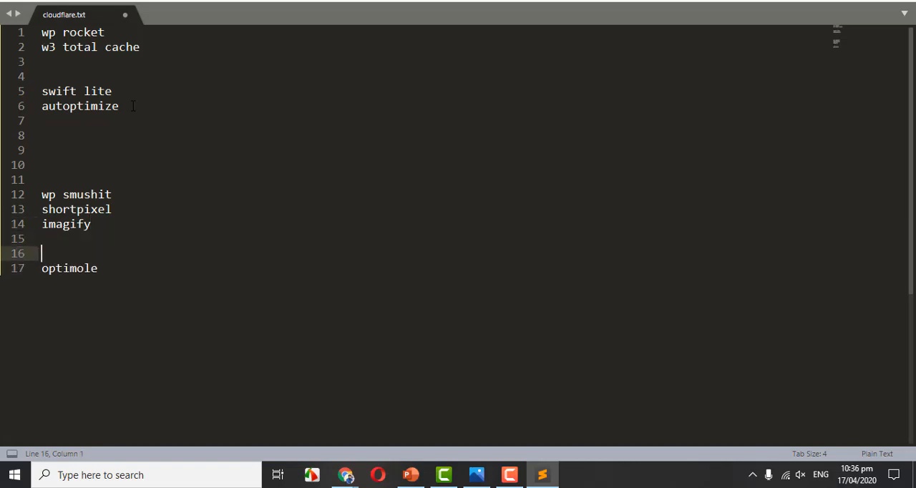
pyautogui.press('Down')
pyautogui.press('End')
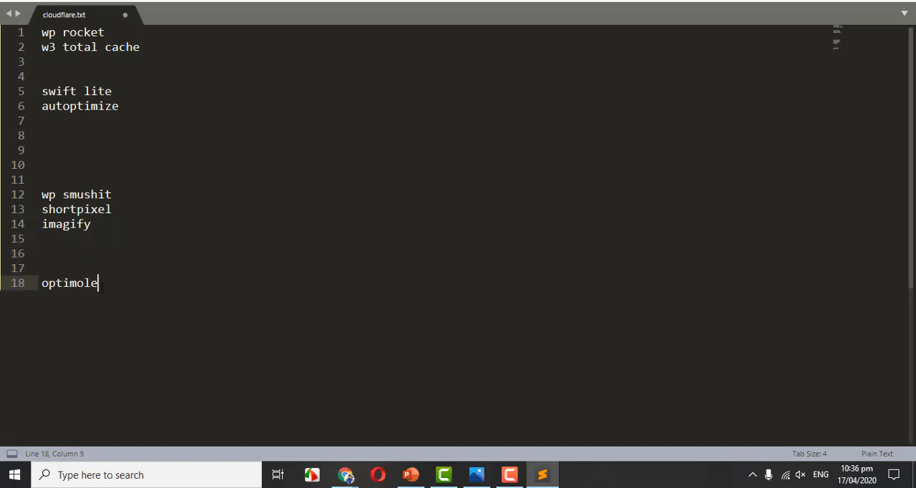
pyautogui.hotkey('shift', 'Left')
pyautogui.hotkey('shift', 'Left')
pyautogui.hotkey('shift', 'Left')
pyautogui.hotkey('shift', 'Left')
pyautogui.hotkey('shift', 'Left')
pyautogui.hotkey('shift', 'Left')
pyautogui.hotkey('shift', 'Left')
pyautogui.hotkey('shift', 'Left')
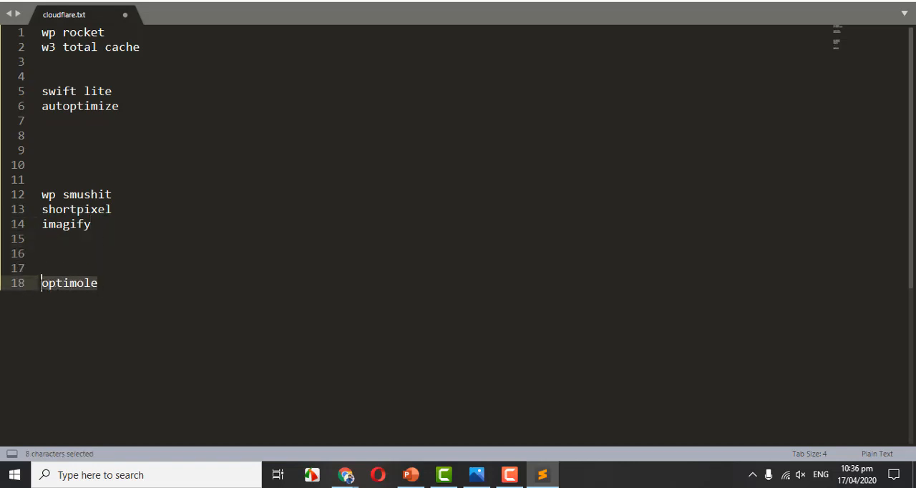
pyautogui.click(49, 286)
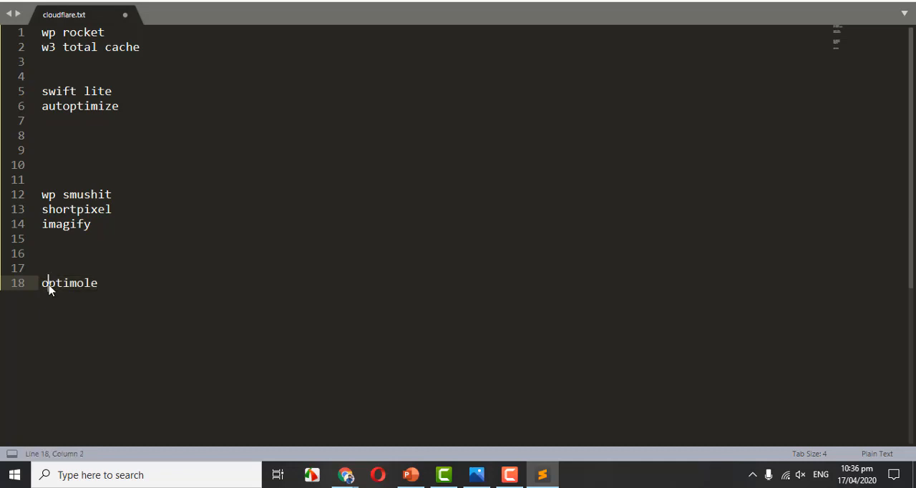
pyautogui.press('End')
pyautogui.hotkey('shift', 'Left')
pyautogui.hotkey('shift', 'Left')
pyautogui.hotkey('shift', 'Left')
pyautogui.hotkey('shift', 'Left')
pyautogui.hotkey('shift', 'Left')
pyautogui.hotkey('shift', 'Left')
pyautogui.hotkey('shift', 'Left')
pyautogui.hotkey('shift', 'Left')
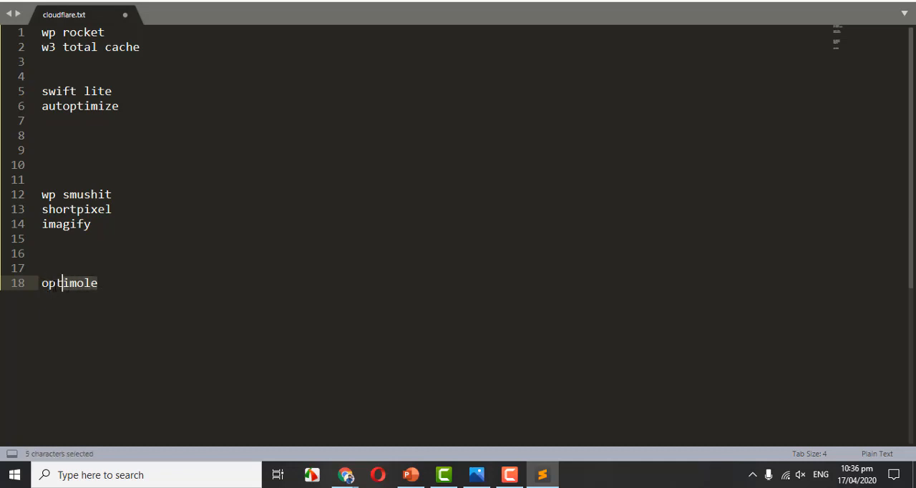
pyautogui.press('End')
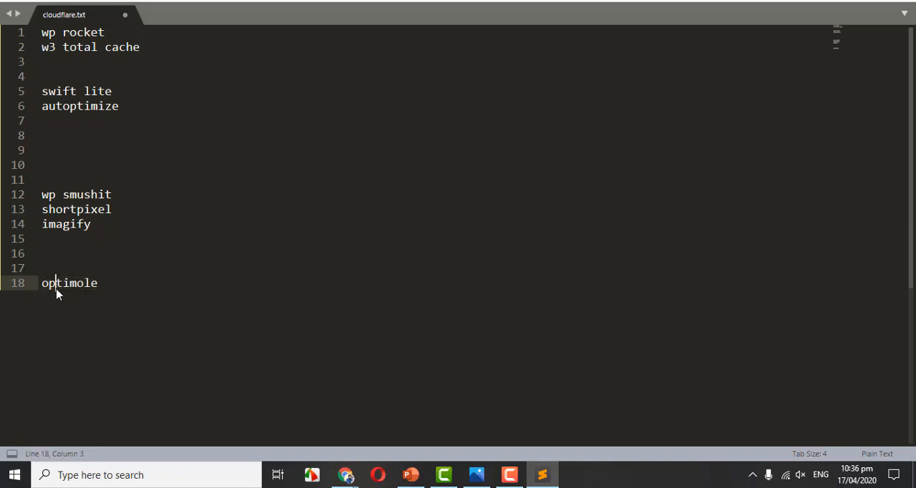
pyautogui.hotkey('shift', 'Home')
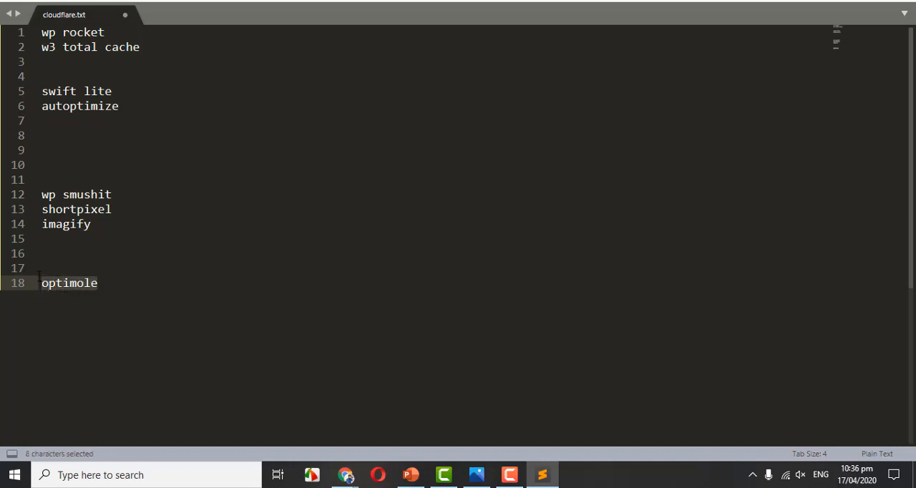
pyautogui.press('Up')
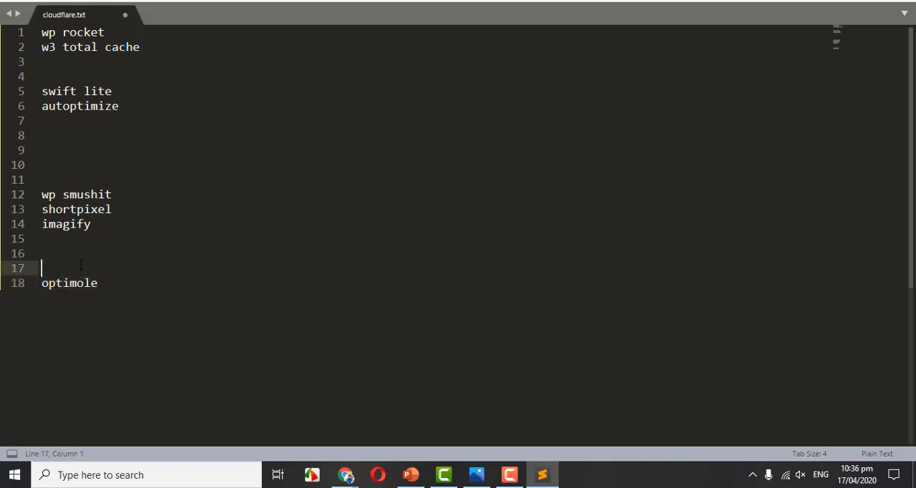
pyautogui.moveTo(114, 194); pyautogui.dragTo(41, 194)
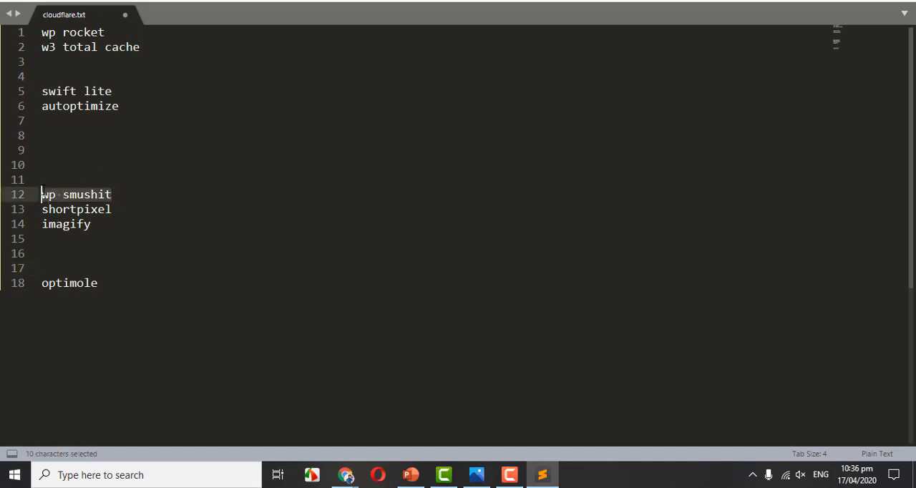
pyautogui.click(115, 196)
pyautogui.moveTo(115, 194); pyautogui.dragTo(41, 194)
pyautogui.moveTo(120, 284); pyautogui.dragTo(42, 284)
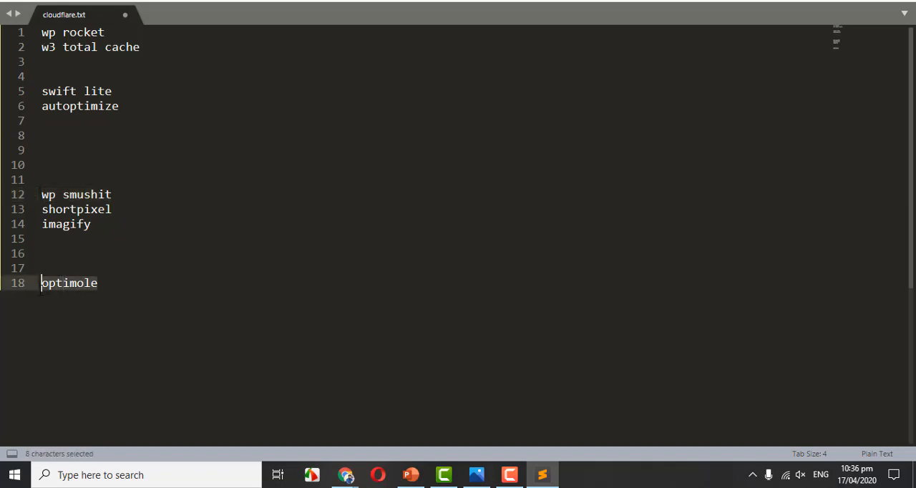
pyautogui.click(75, 286)
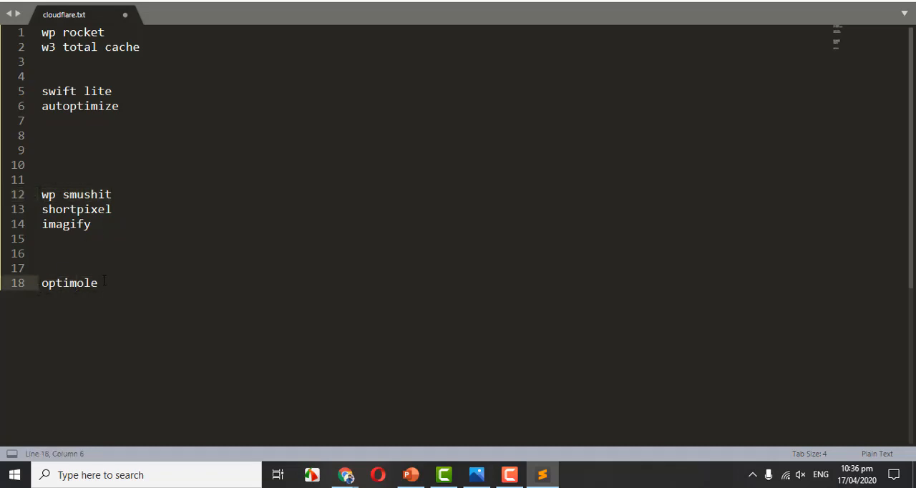
pyautogui.moveTo(98, 283); pyautogui.dragTo(41, 283)
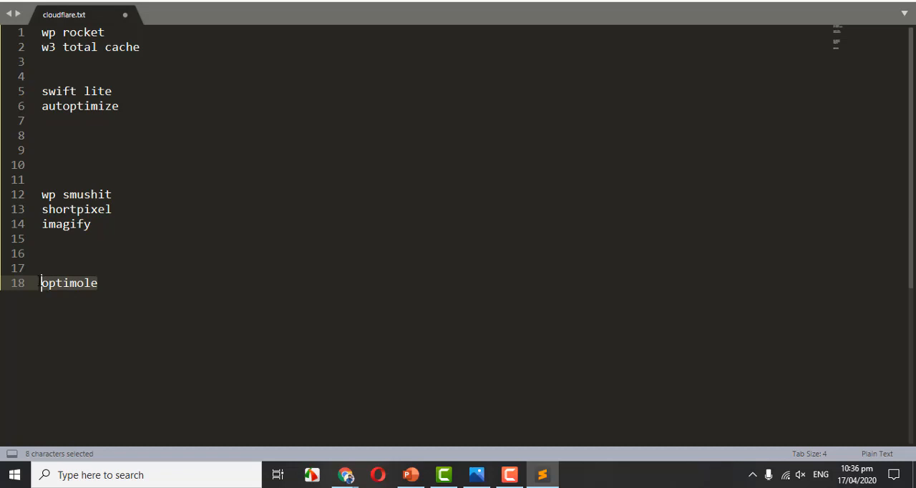
pyautogui.click(91, 284)
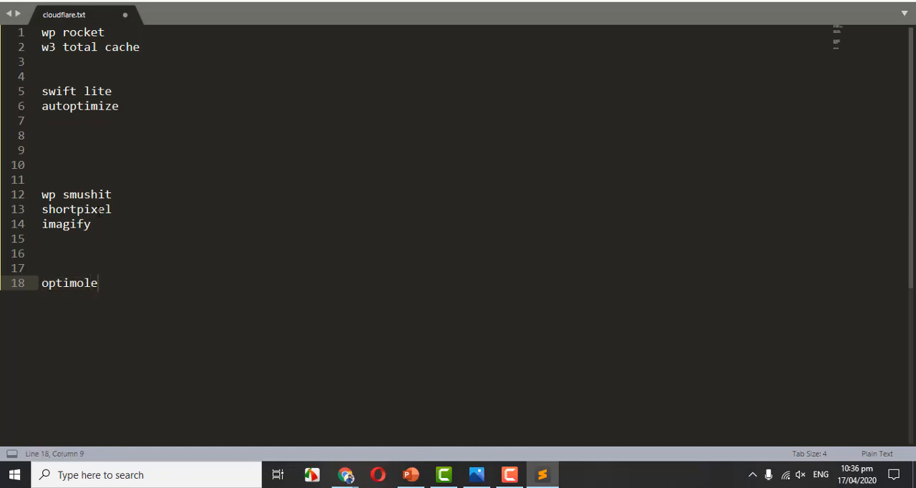
pyautogui.moveTo(115, 195); pyautogui.dragTo(41, 195)
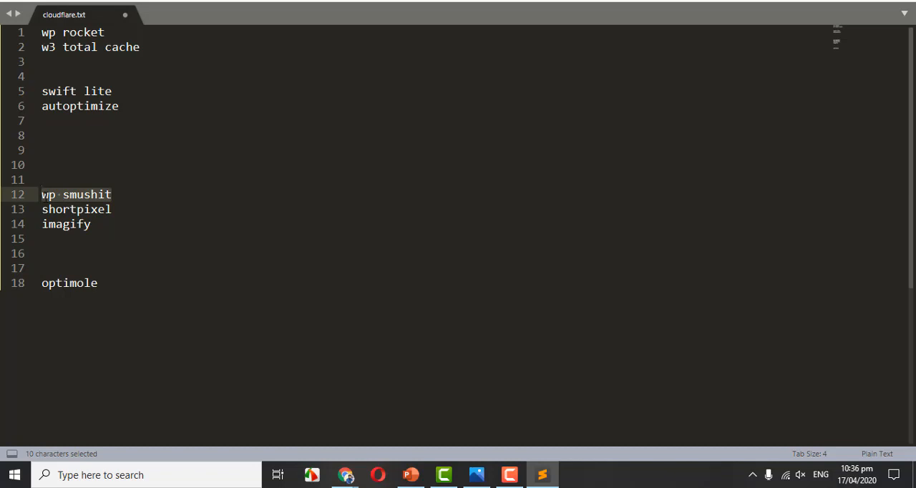
pyautogui.click(90, 259)
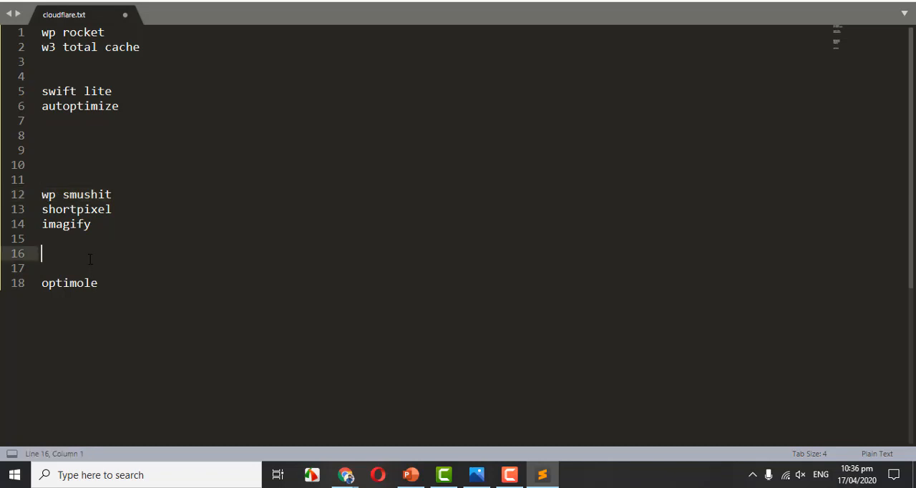
pyautogui.moveTo(141, 48); pyautogui.dragTo(27, 48)
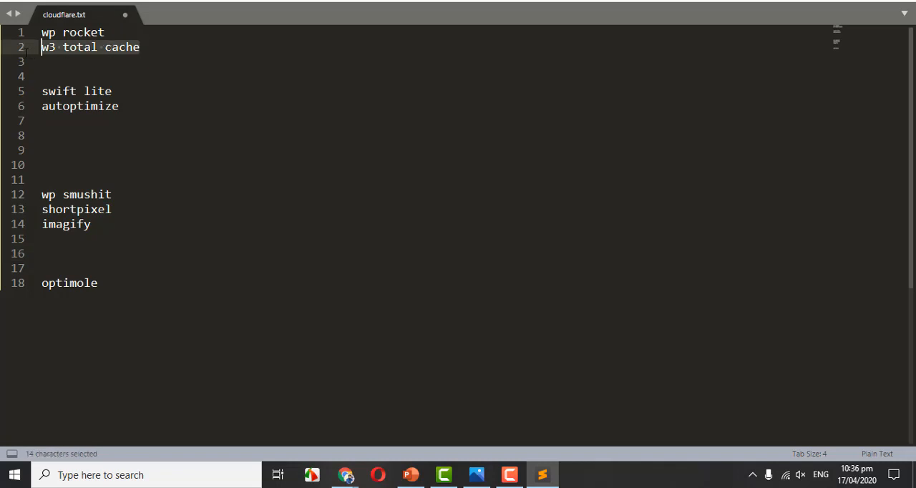
pyautogui.click(44, 295)
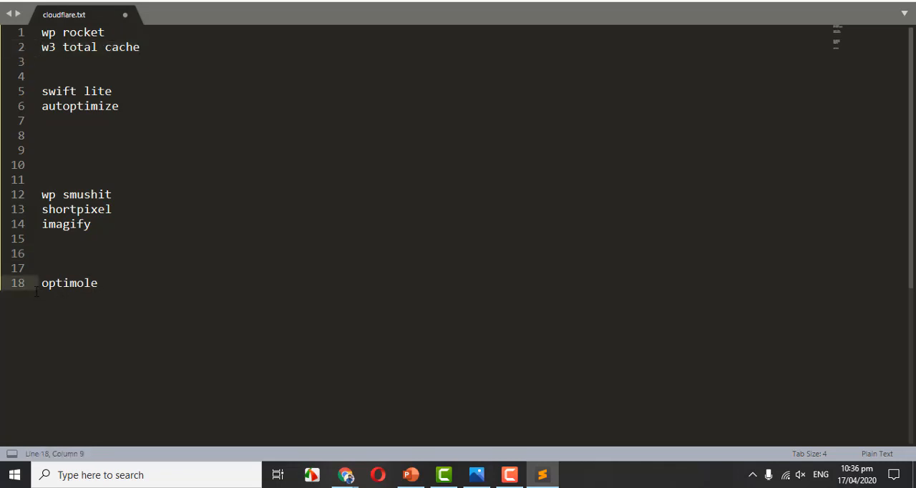
pyautogui.keyDown('shift'); pyautogui.click(37, 285); pyautogui.keyUp('shift')
pyautogui.click(143, 54)
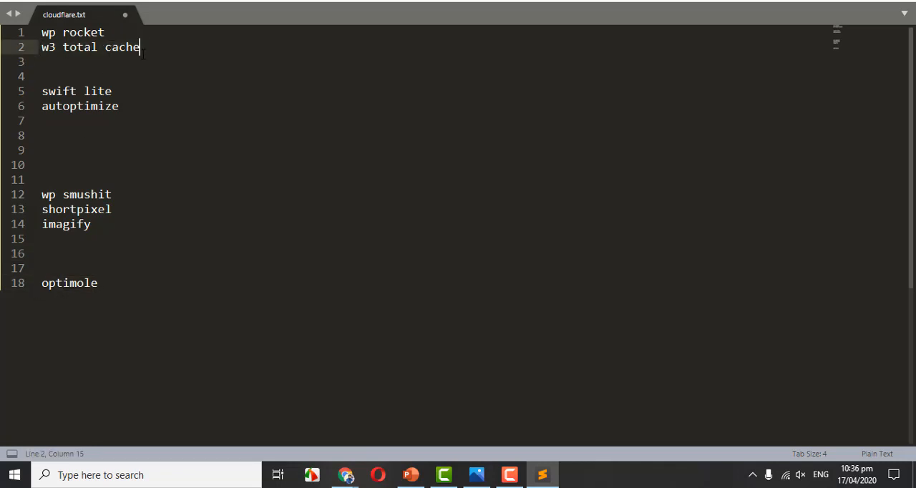
pyautogui.keyDown('shift'); pyautogui.click(42, 48); pyautogui.keyUp('shift')
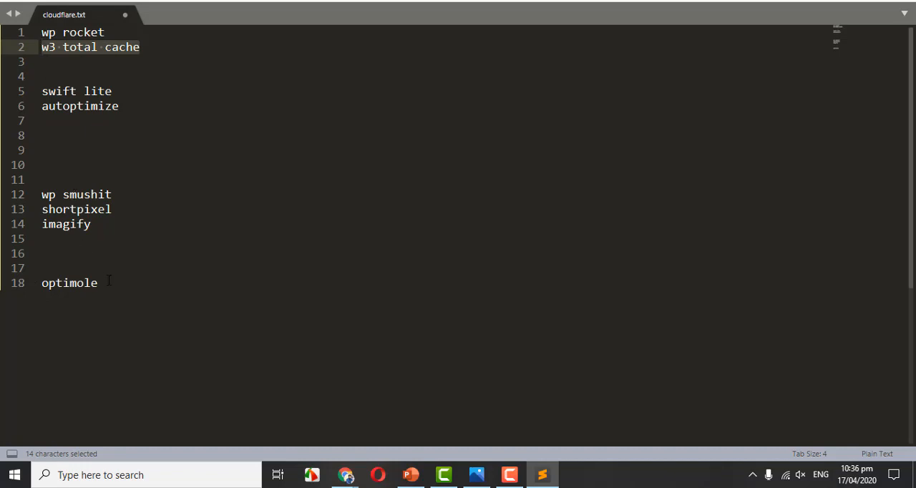
pyautogui.moveTo(107, 282); pyautogui.dragTo(69, 282)
pyautogui.moveTo(48, 283); pyautogui.dragTo(41, 283)
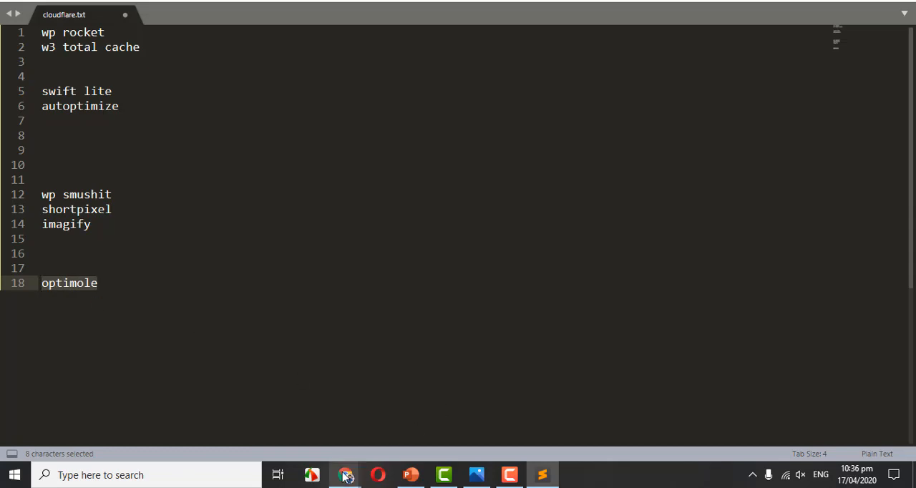
# Switch to the WordPress Add Plugins page in Chrome and search the plugins for "w3 total cache".
pyautogui.moveTo(345, 473)
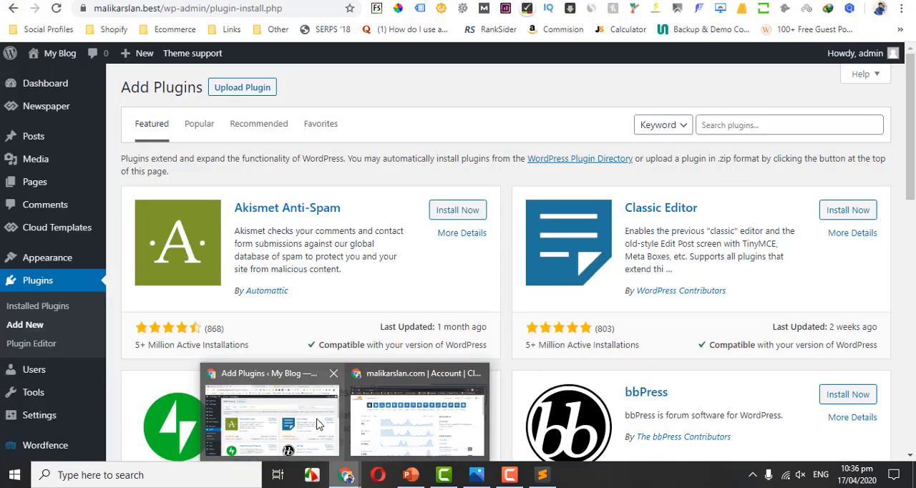
pyautogui.click(319, 423)
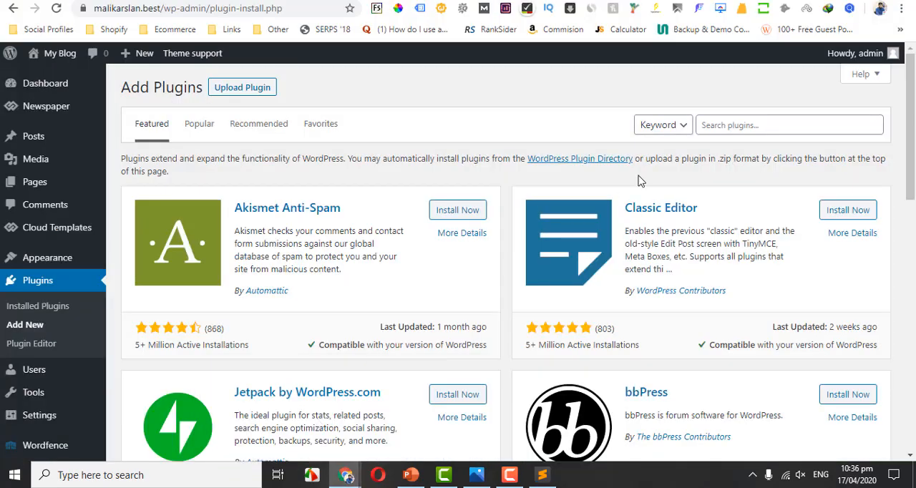
pyautogui.click(773, 126)
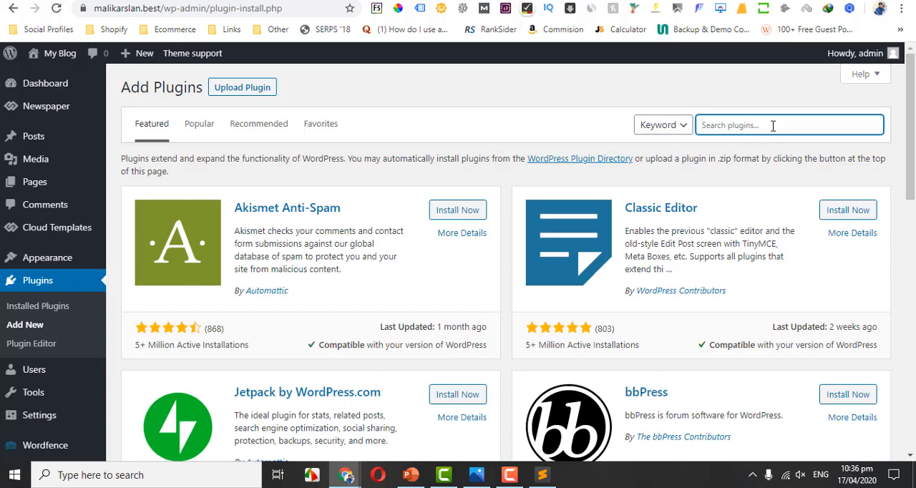
pyautogui.write('w3')
pyautogui.press('Down')
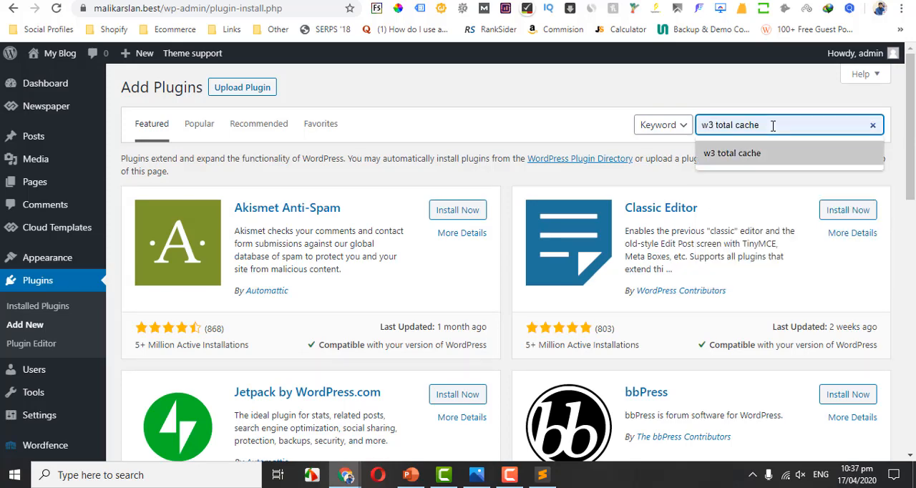
pyautogui.press('Return')
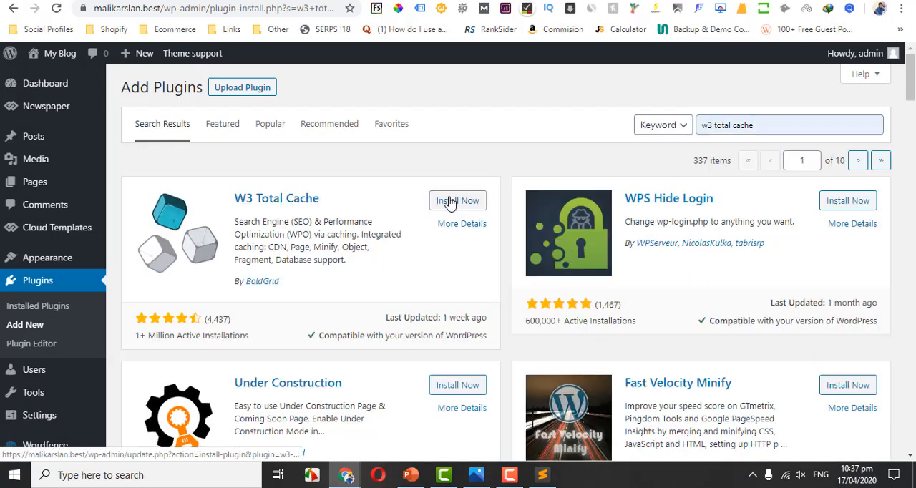
# Install and activate the W3 Total Cache plugin and open its General Settings.
pyautogui.click(450, 201)
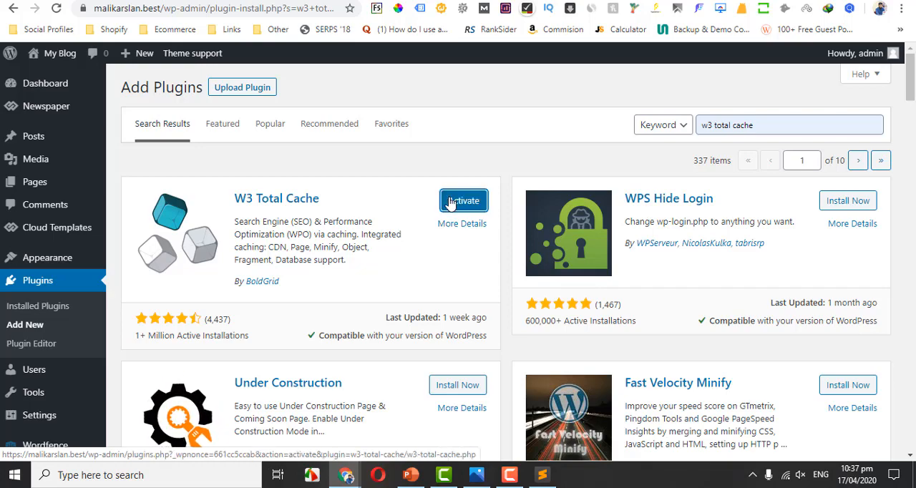
pyautogui.click(450, 204)
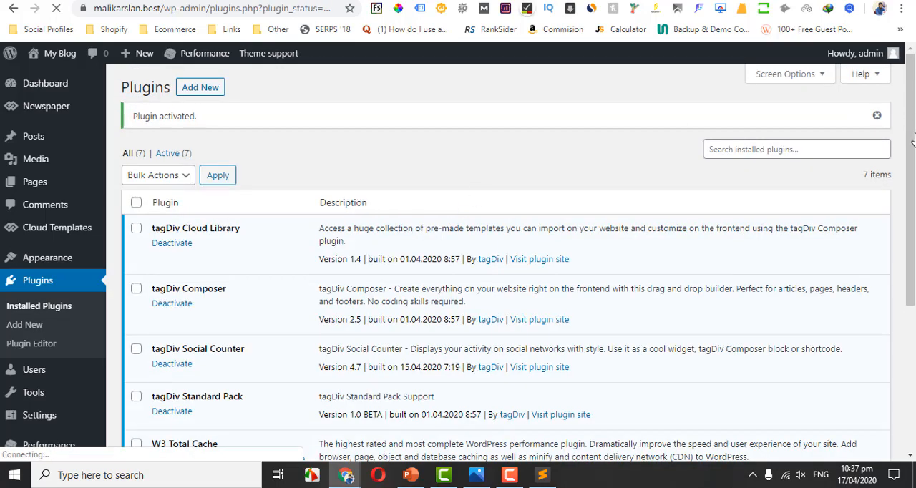
pyautogui.moveTo(915, 133); pyautogui.dragTo(915, 184)
pyautogui.moveTo(86, 373)
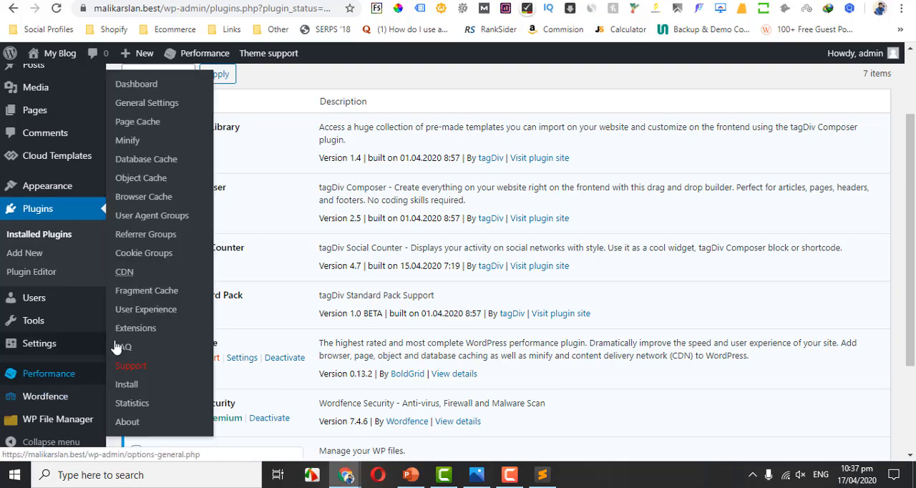
pyautogui.click(152, 105)
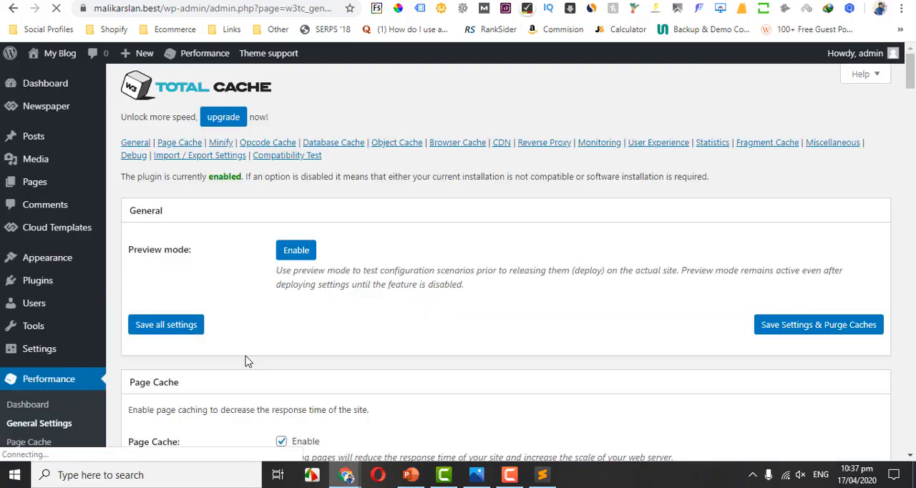
pyautogui.scroll(-1, 912, 74)
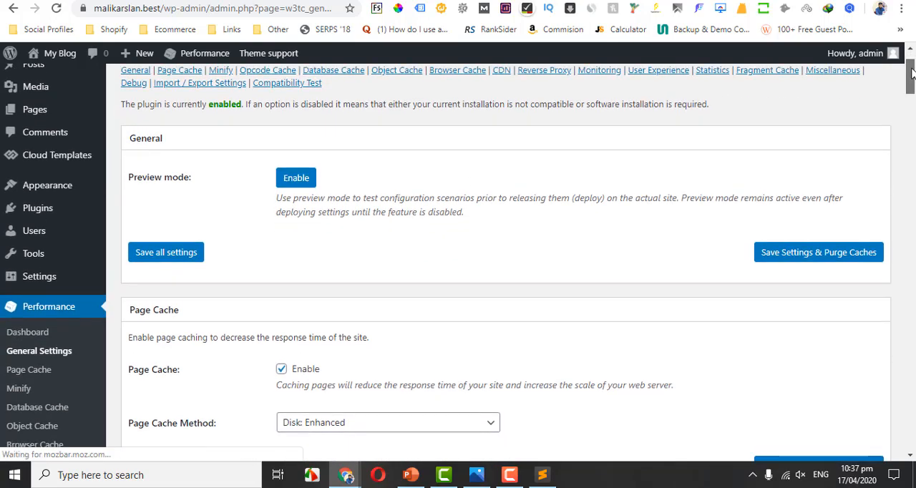
pyautogui.click(306, 182)
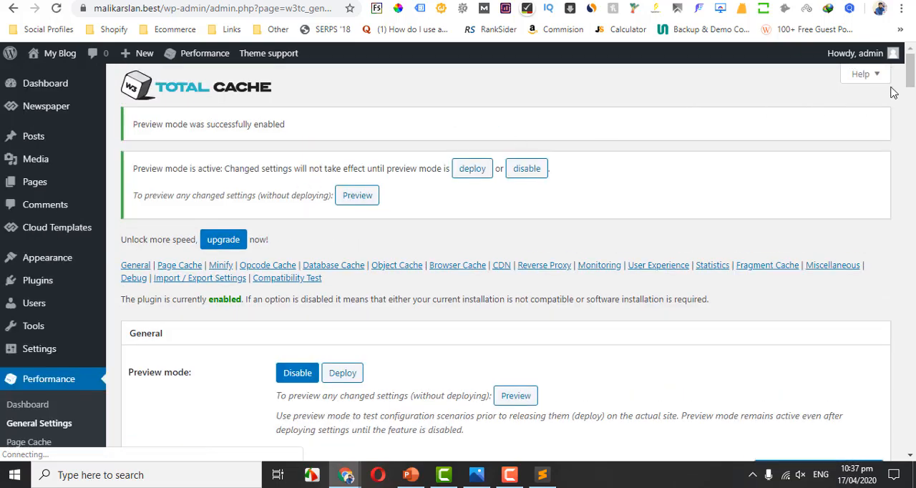
pyautogui.scroll(-3, 911, 77)
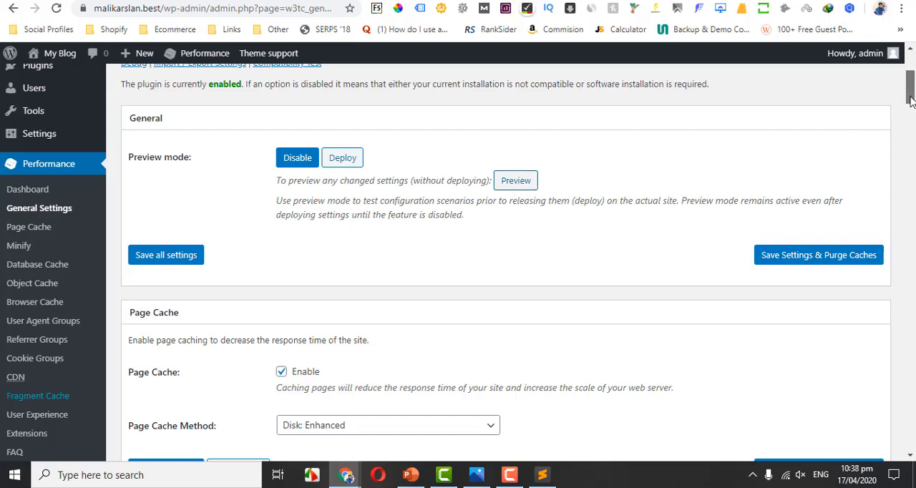
pyautogui.moveTo(912, 100); pyautogui.dragTo(912, 123)
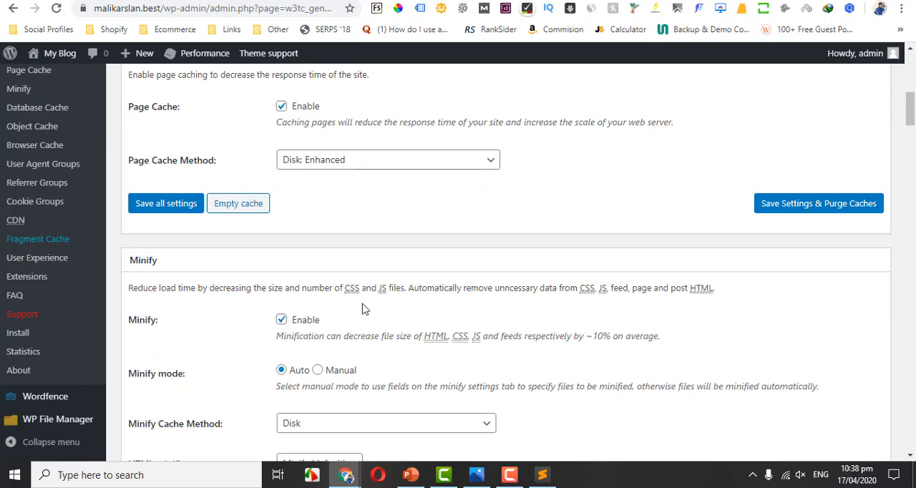
pyautogui.click(281, 321)
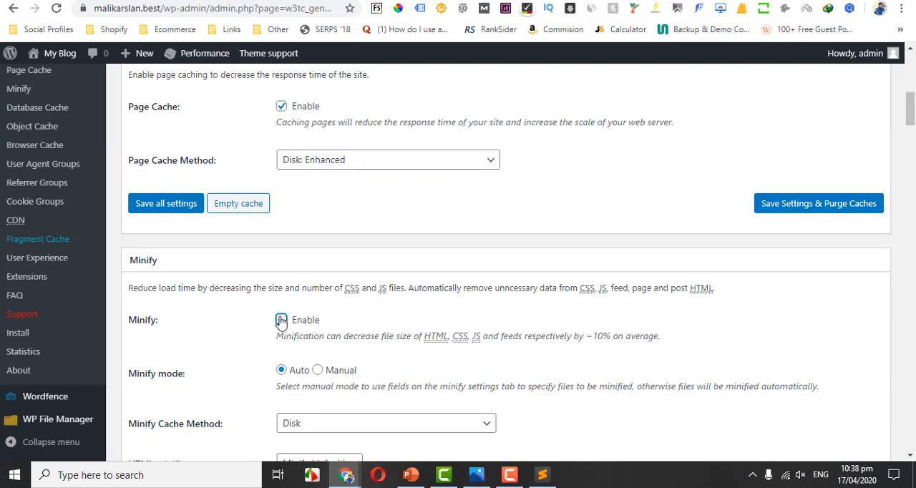
pyautogui.click(149, 259)
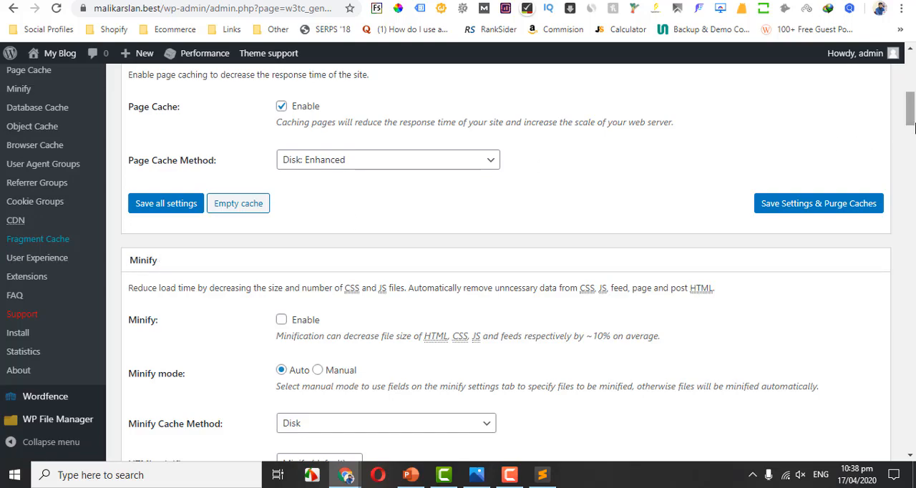
pyautogui.moveTo(911, 123); pyautogui.dragTo(913, 97)
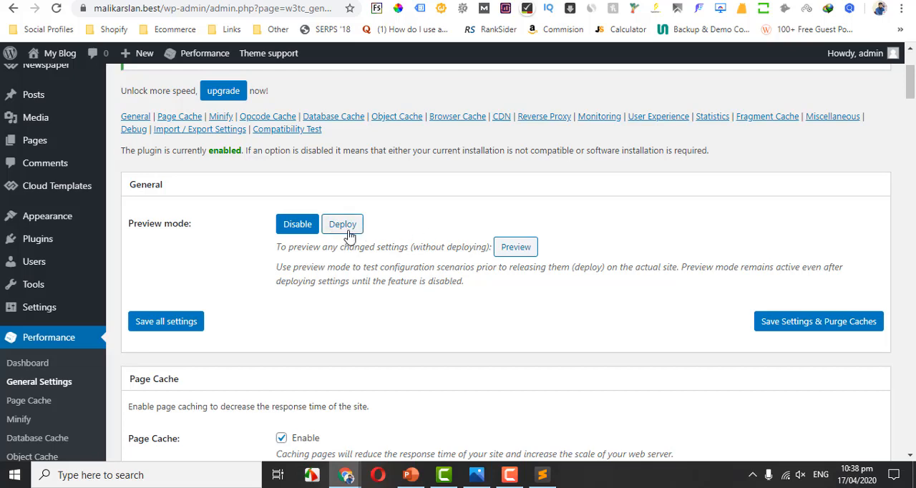
pyautogui.click(293, 225)
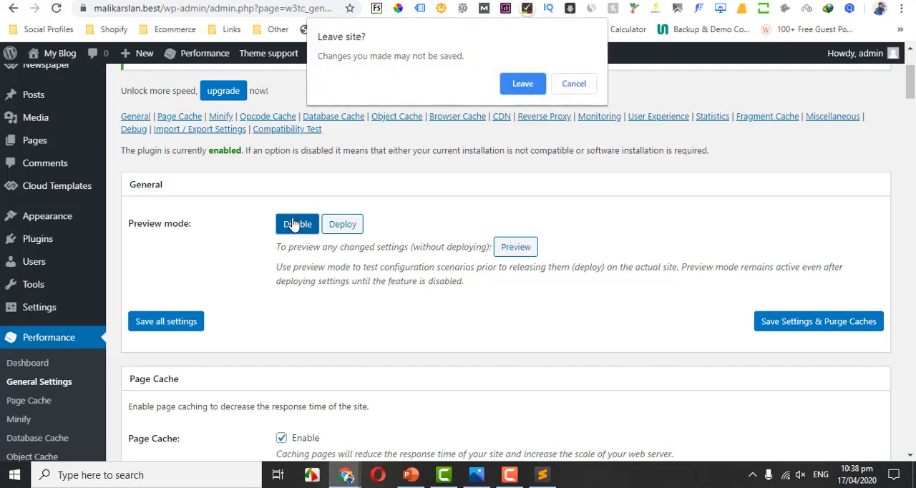
pyautogui.click(523, 86)
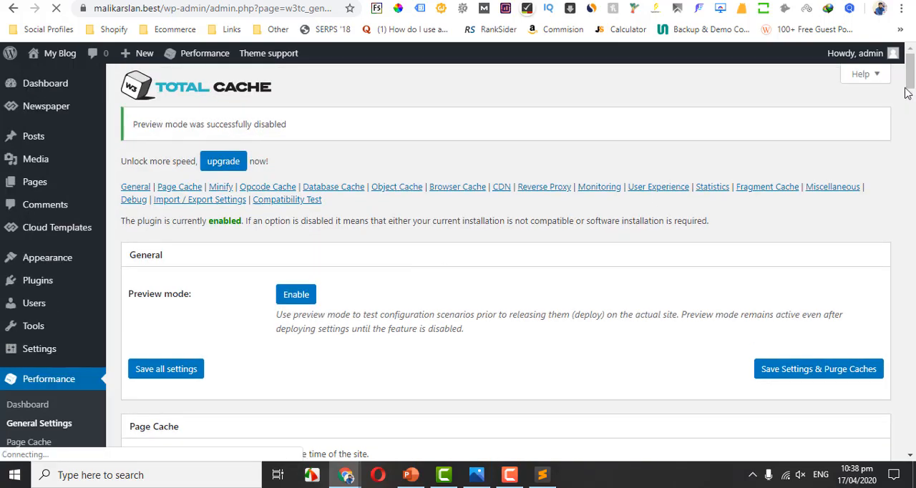
# Set the Page Cache Method to Disk: Enhanced in the W3 Total Cache general settings.
pyautogui.moveTo(910, 78); pyautogui.dragTo(910, 104)
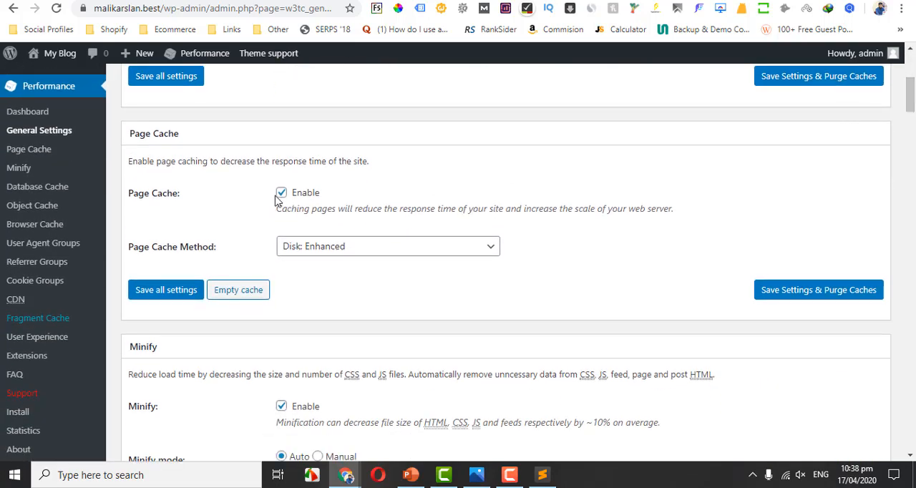
pyautogui.click(311, 252)
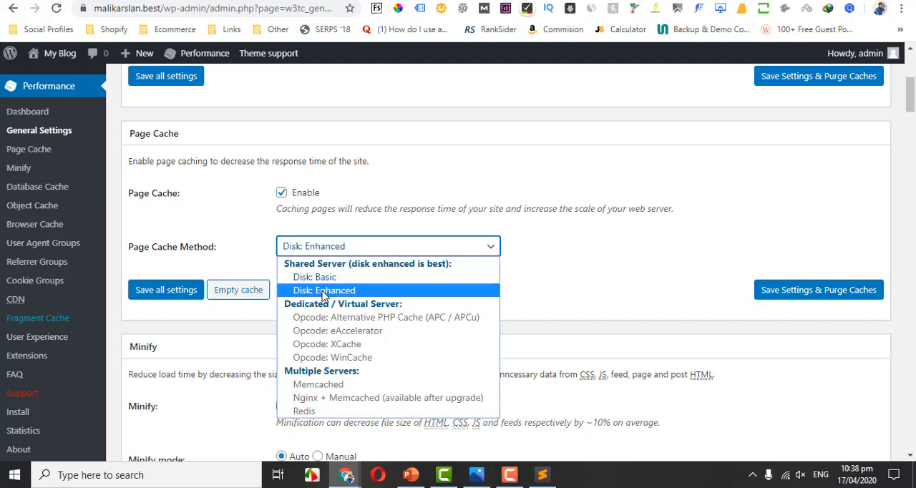
pyautogui.click(322, 290)
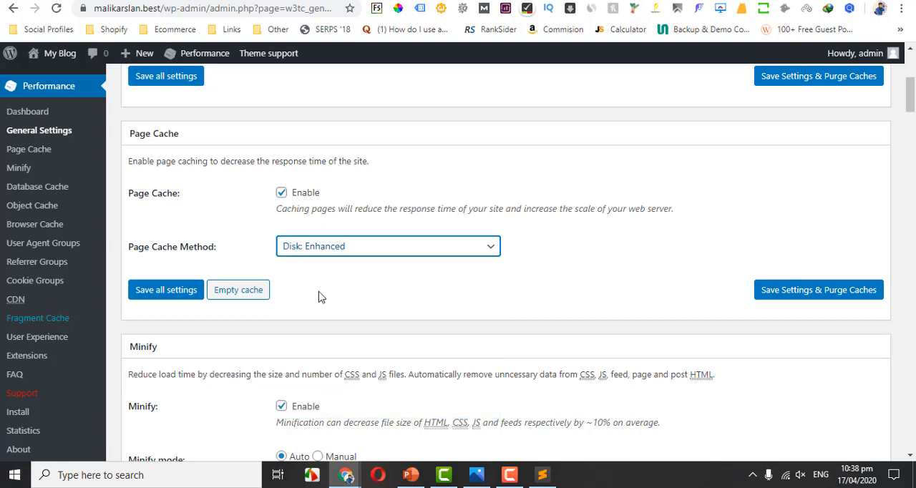
pyautogui.click(325, 253)
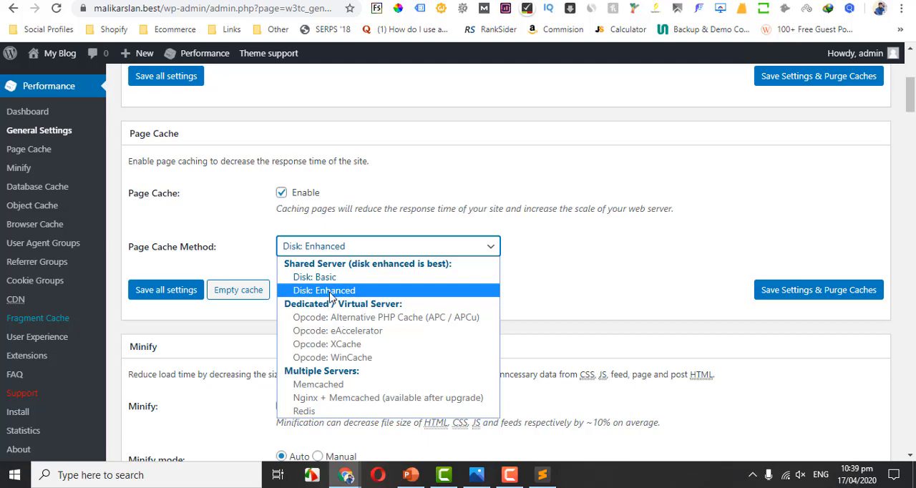
pyautogui.click(330, 295)
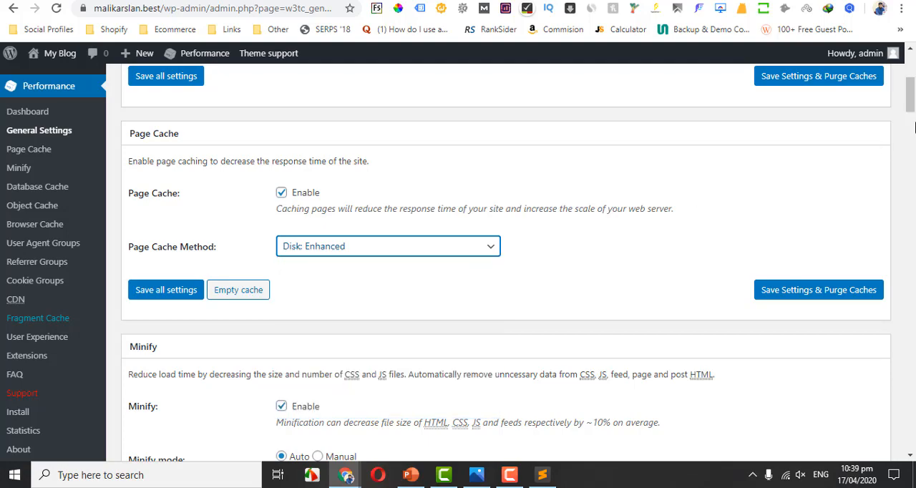
# Check the available Opcode Cache methods, leave the selection at Not Available, and save the settings while purging the caches.
pyautogui.scroll(-3, 911, 107)
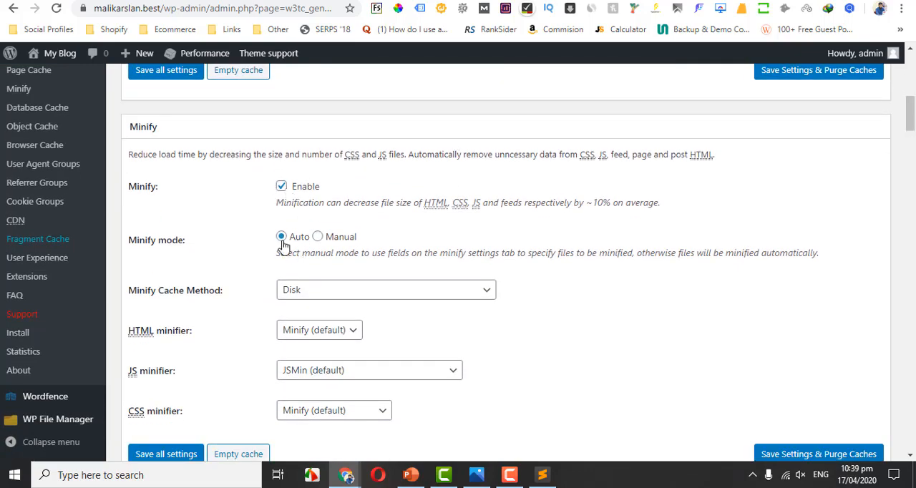
pyautogui.scroll(-2, 907, 120)
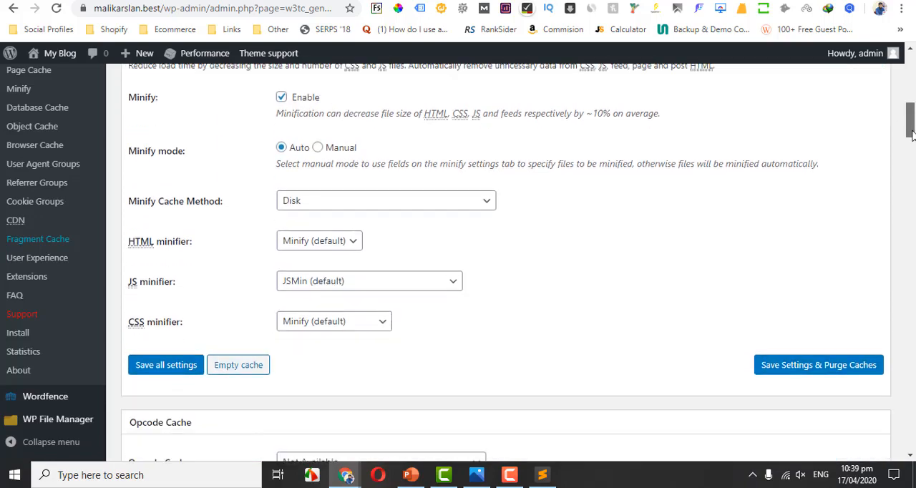
pyautogui.moveTo(911, 138); pyautogui.dragTo(911, 159)
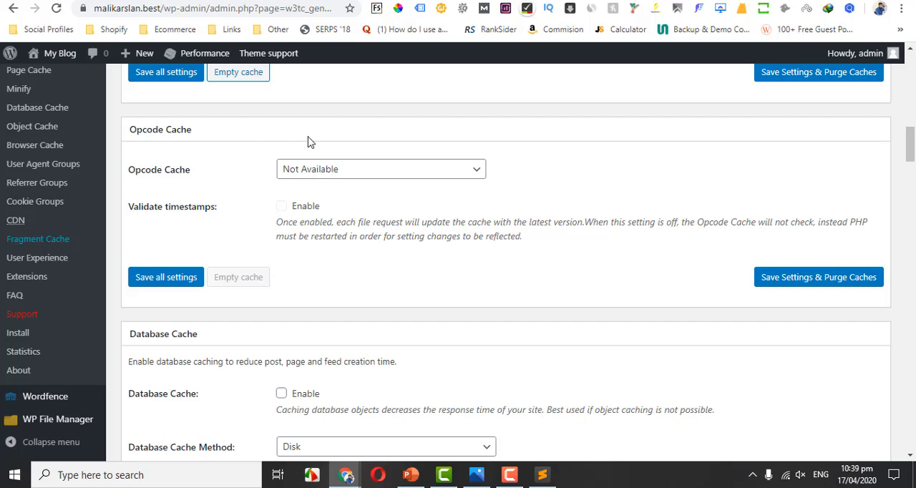
pyautogui.click(365, 172)
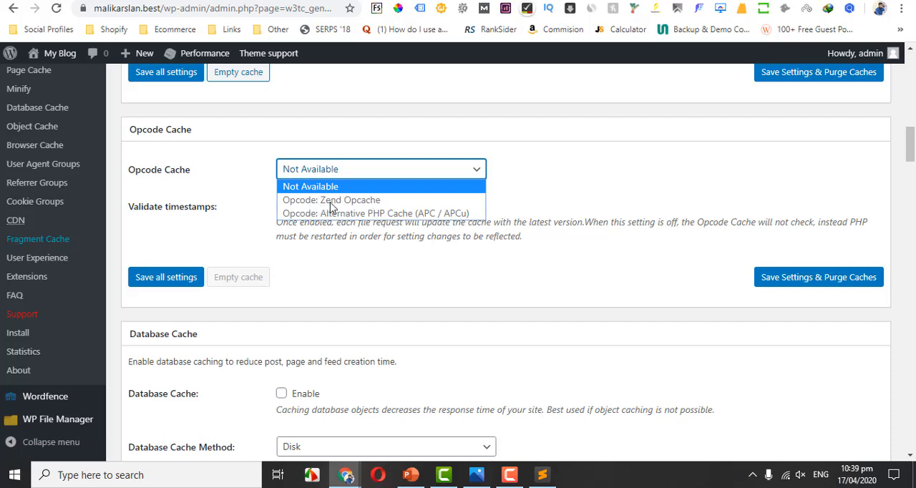
pyautogui.click(408, 250)
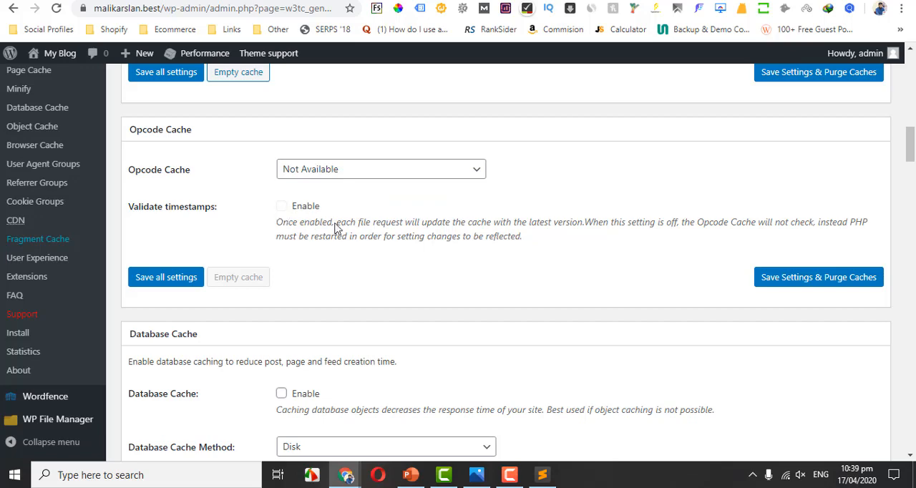
pyautogui.click(786, 284)
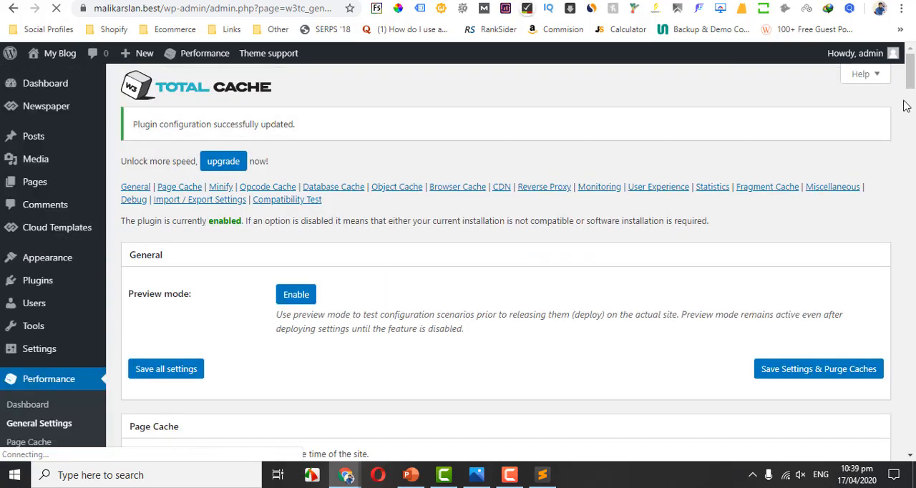
# Look over the Database Cache section, then the addresses of the GTmetrix, Pingdom and PageSpeed Insights speed-testing sites.
pyautogui.moveTo(912, 85); pyautogui.dragTo(911, 176)
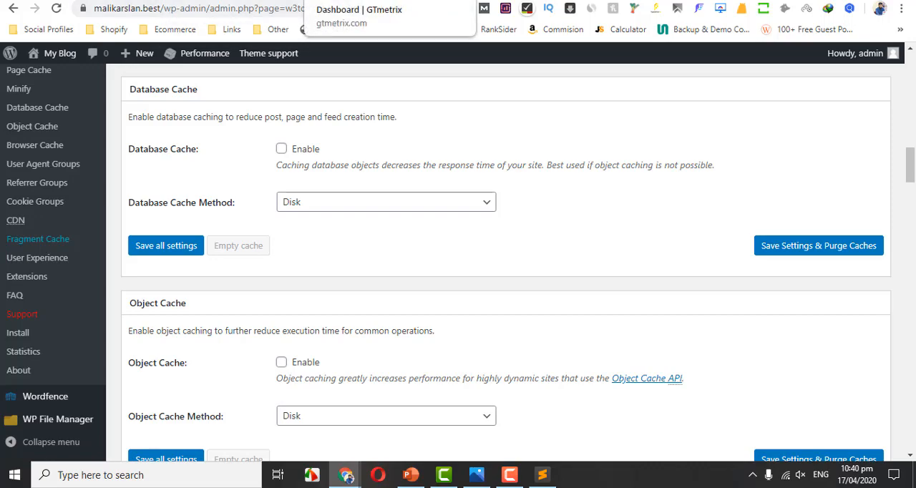
pyautogui.click(351, 1)
pyautogui.hotkey('ctrl', 'Tab')
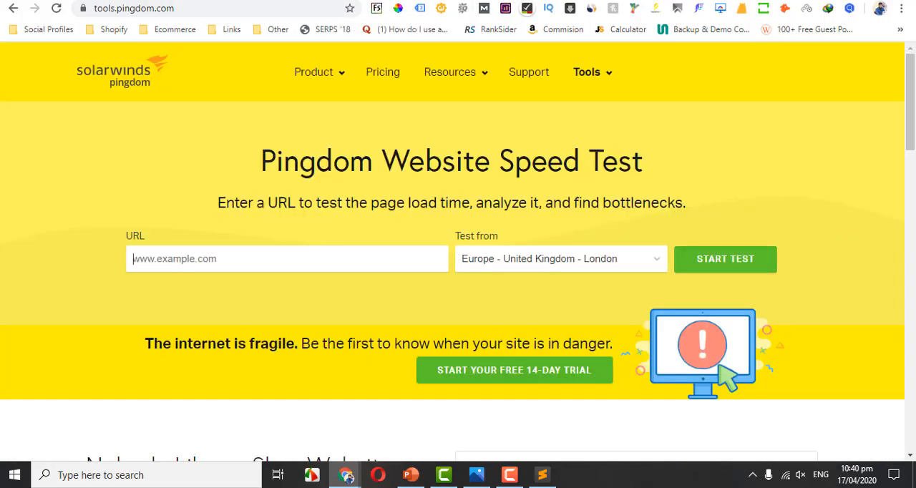
pyautogui.hotkey('ctrl', 'Tab')
pyautogui.hotkey('ctrl', 'shift', 'Tab')
pyautogui.click(181, 10)
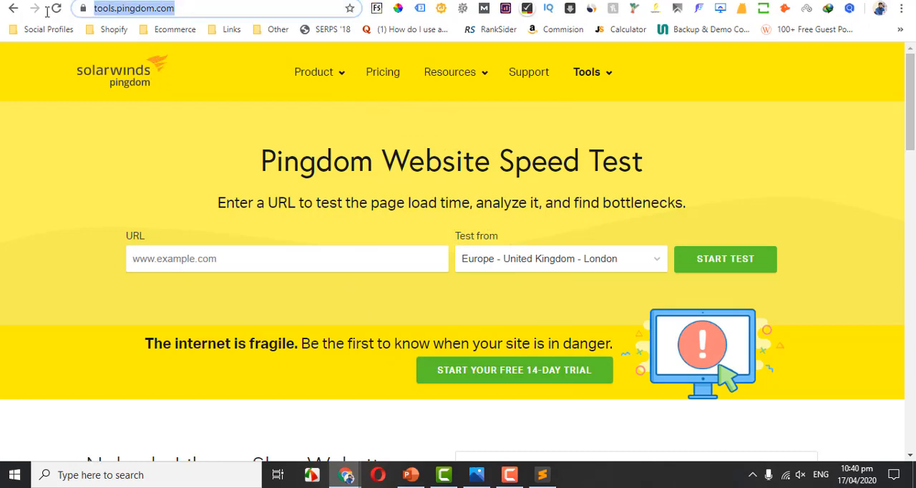
pyautogui.hotkey('ctrl', 'Tab')
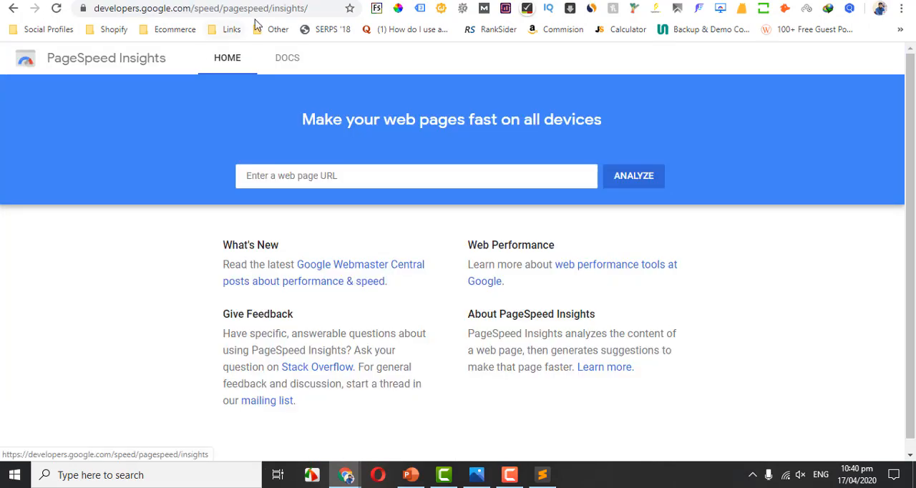
pyautogui.moveTo(317, 10); pyautogui.dragTo(29, 10)
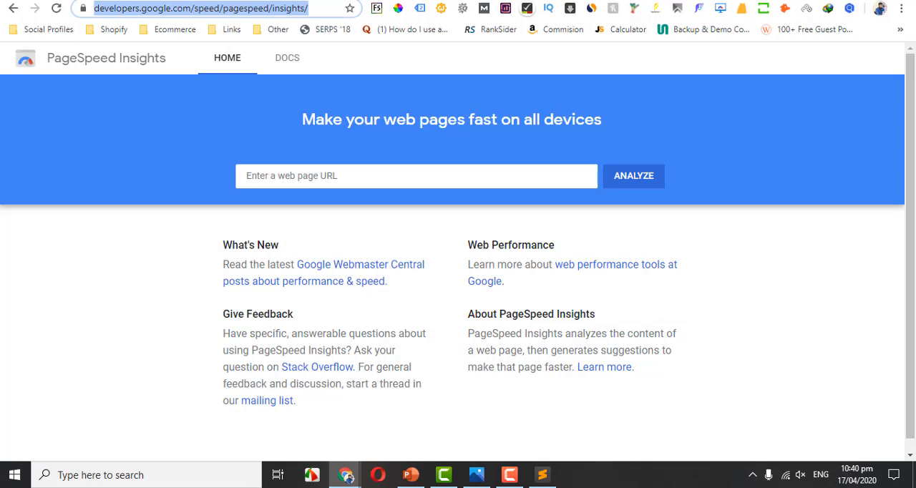
pyautogui.hotkey('ctrl', 'Tab')
pyautogui.moveTo(247, 8); pyautogui.dragTo(68, 4)
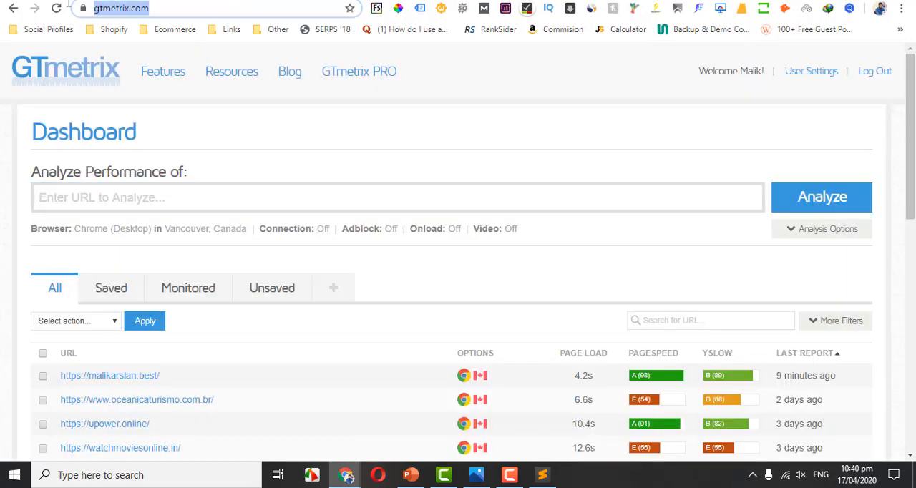
pyautogui.click(211, 8)
pyautogui.moveTo(207, 7); pyautogui.dragTo(83, 10)
pyautogui.click(177, 8)
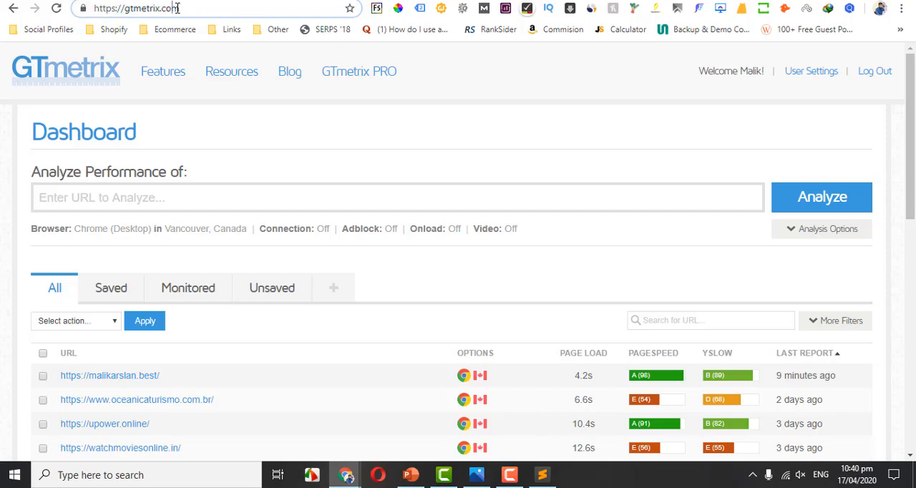
pyautogui.moveTo(199, 7); pyautogui.dragTo(85, 7)
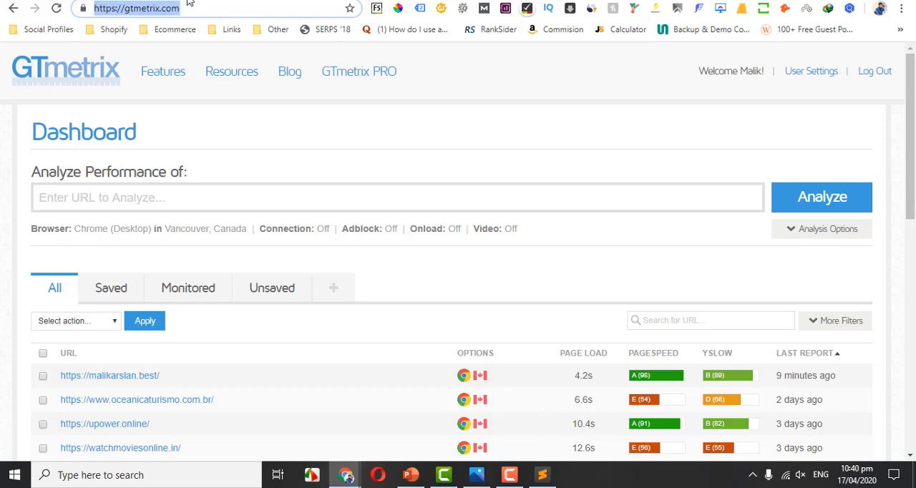
# Copy the blog's root URL from the WordPress admin address and run a GTmetrix performance analysis on it.
pyautogui.click(187, 0)
pyautogui.moveTo(163, 9); pyautogui.dragTo(66, 8)
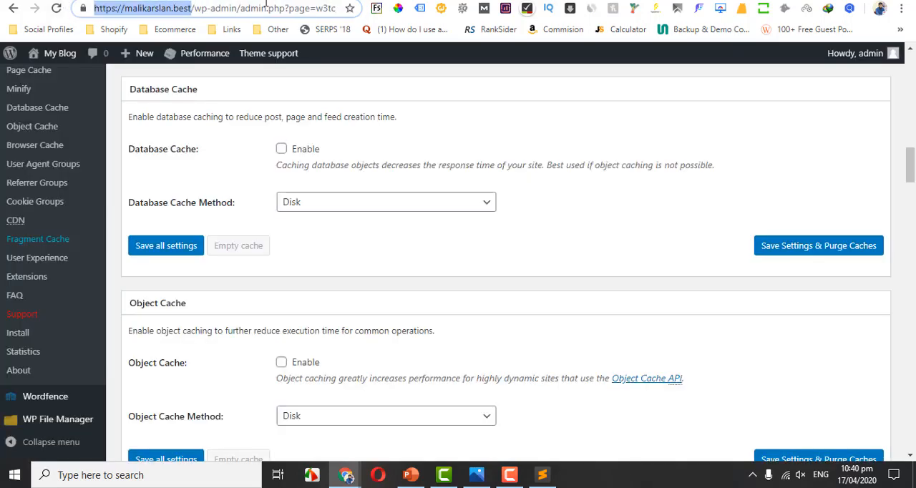
pyautogui.hotkey('ctrl', 'c')
pyautogui.hotkey('ctrl', 'Tab')
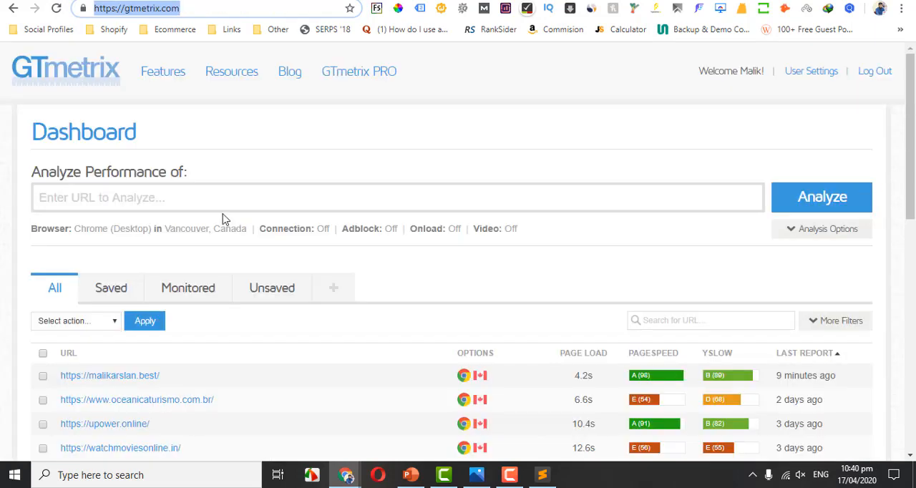
pyautogui.click(203, 201)
pyautogui.hotkey('ctrl', 'v')
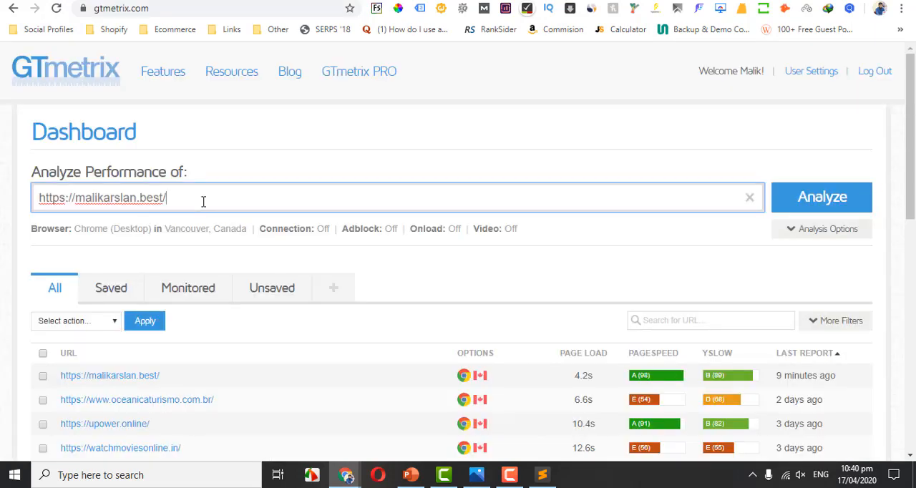
pyautogui.click(838, 199)
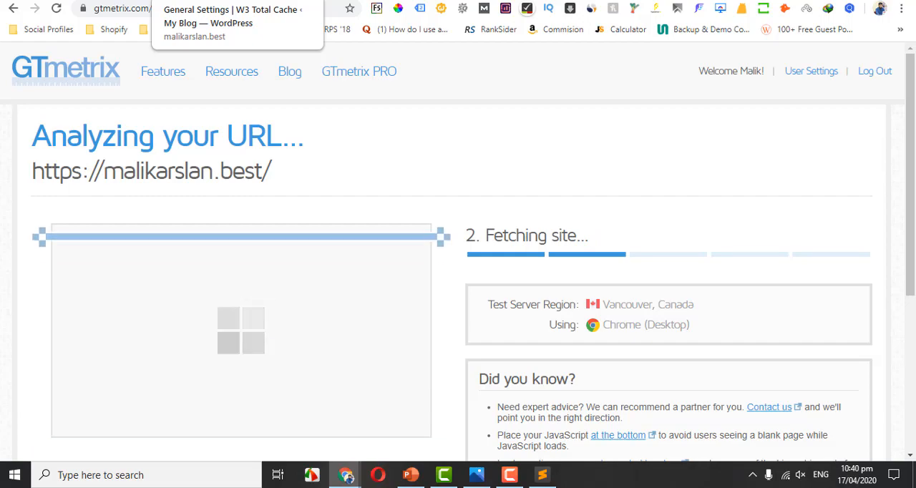
# Examine the PageSpeed score, YSlow score and fully loaded time in the GTmetrix report, including the average for the loaded time.
pyautogui.click(214, 0)
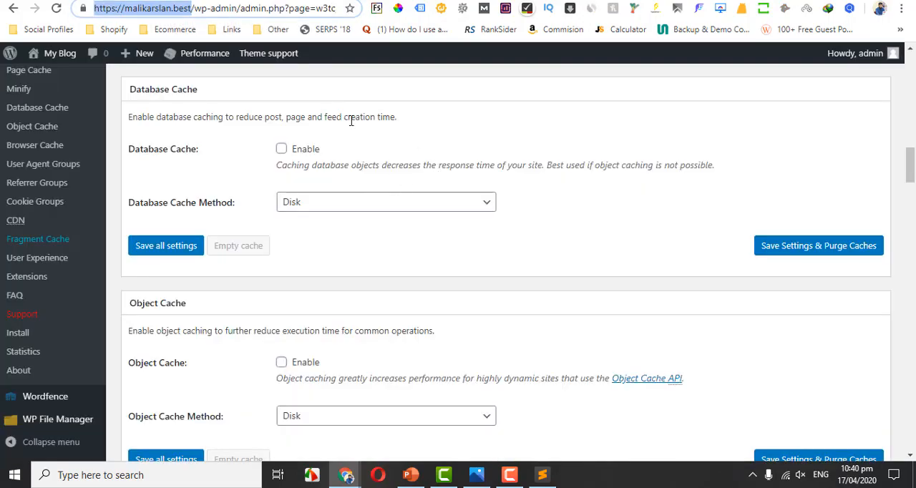
pyautogui.click(329, 0)
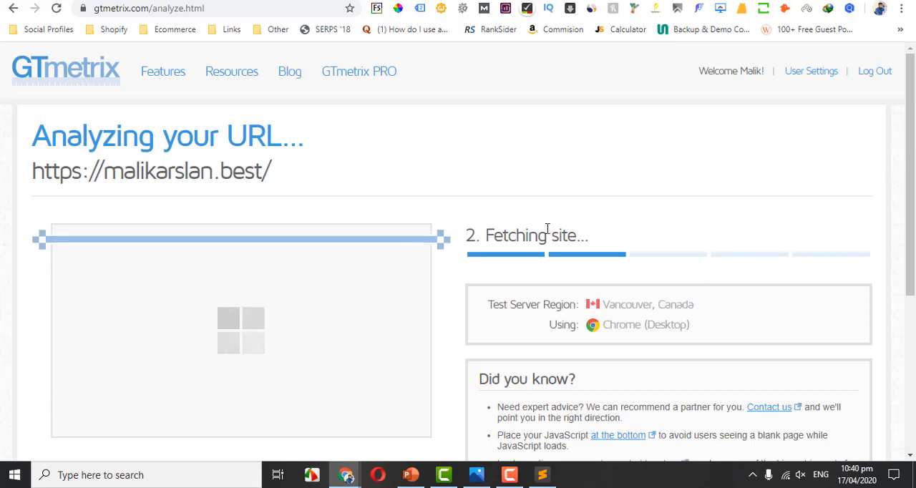
pyautogui.moveTo(914, 136); pyautogui.dragTo(915, 181)
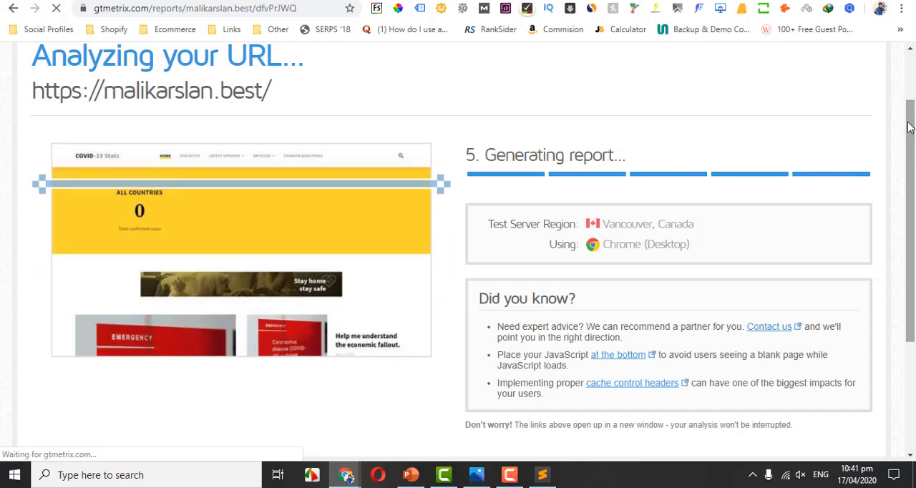
pyautogui.scroll(-3, 408, 156)
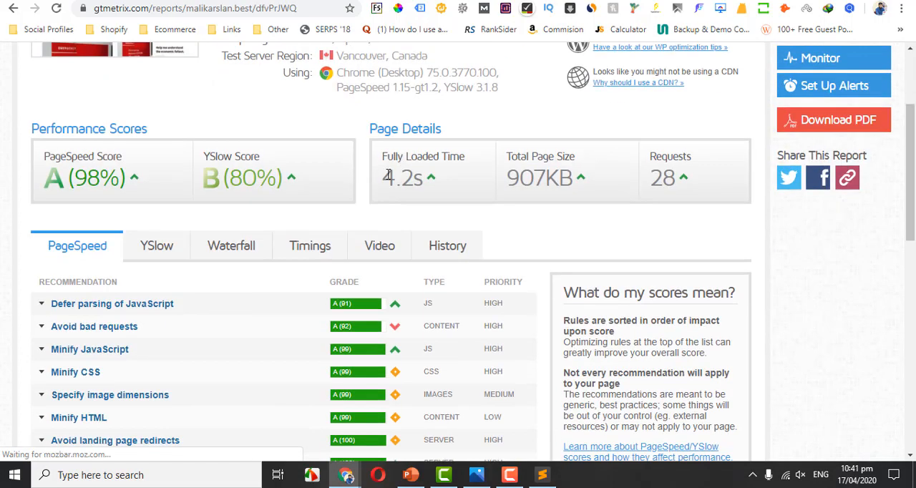
pyautogui.moveTo(385, 177); pyautogui.dragTo(411, 178)
pyautogui.click(418, 178)
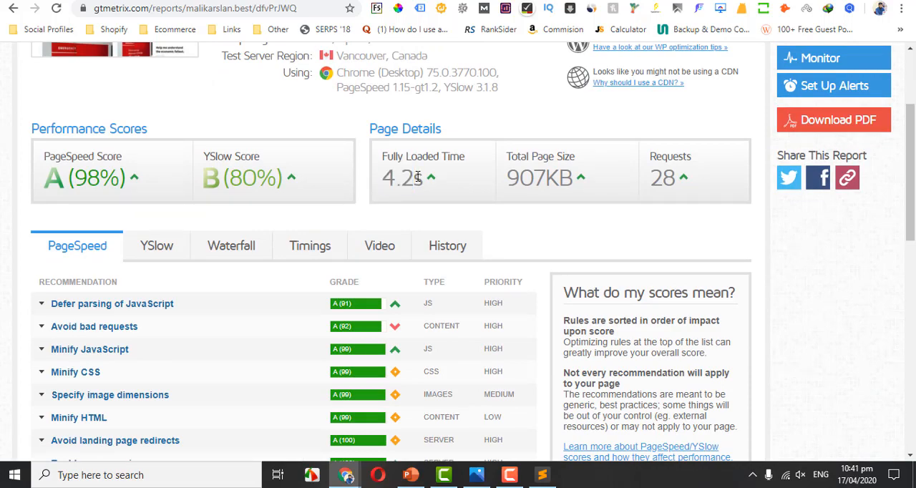
pyautogui.moveTo(222, 179); pyautogui.dragTo(274, 180)
pyautogui.moveTo(125, 186); pyautogui.dragTo(56, 186)
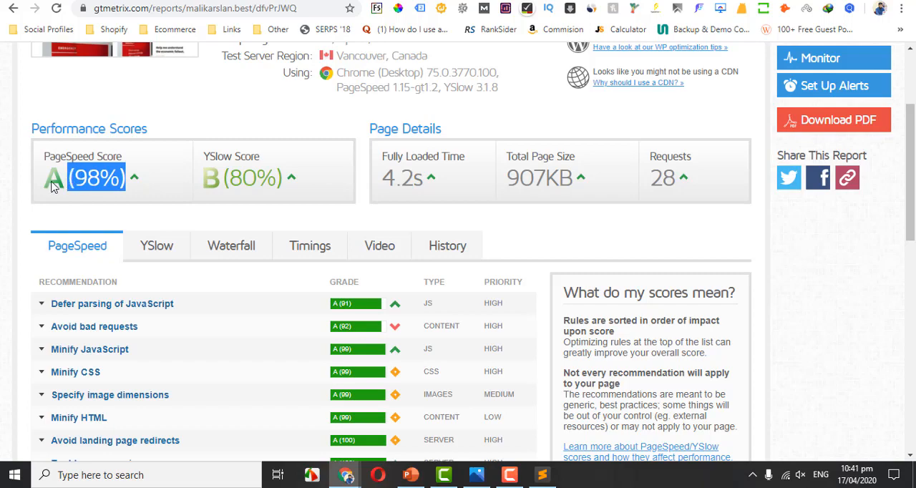
pyautogui.click(385, 188)
pyautogui.moveTo(386, 187); pyautogui.dragTo(429, 190)
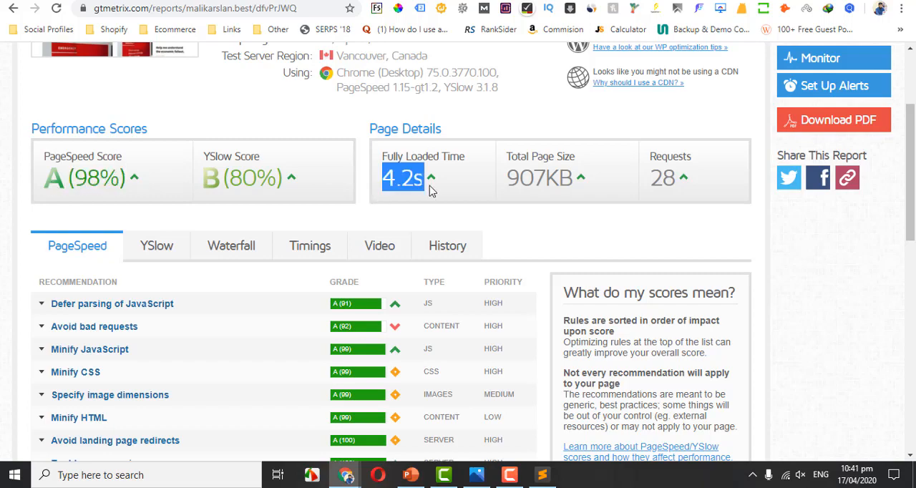
pyautogui.click(430, 189)
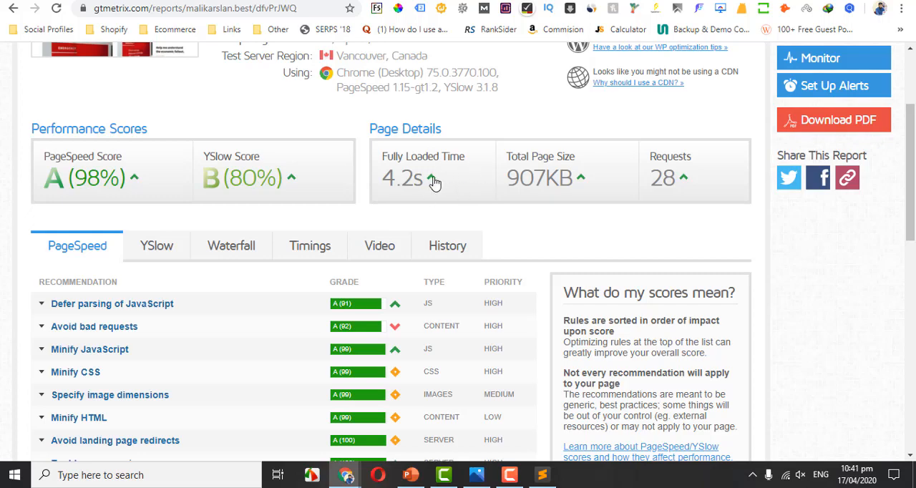
pyautogui.moveTo(431, 188)
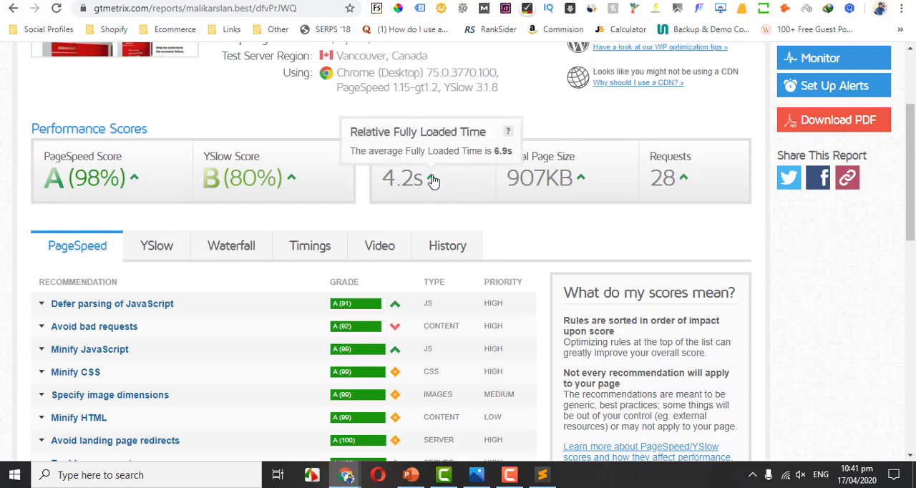
# Review the Database Cache section in W3 Total Cache alongside the fully loaded time in the GTmetrix report.
pyautogui.click(247, 0)
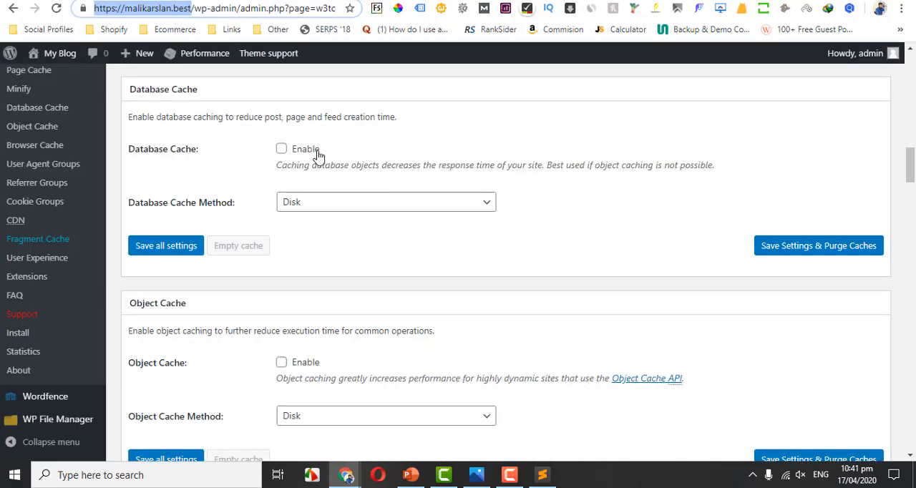
pyautogui.click(239, 119)
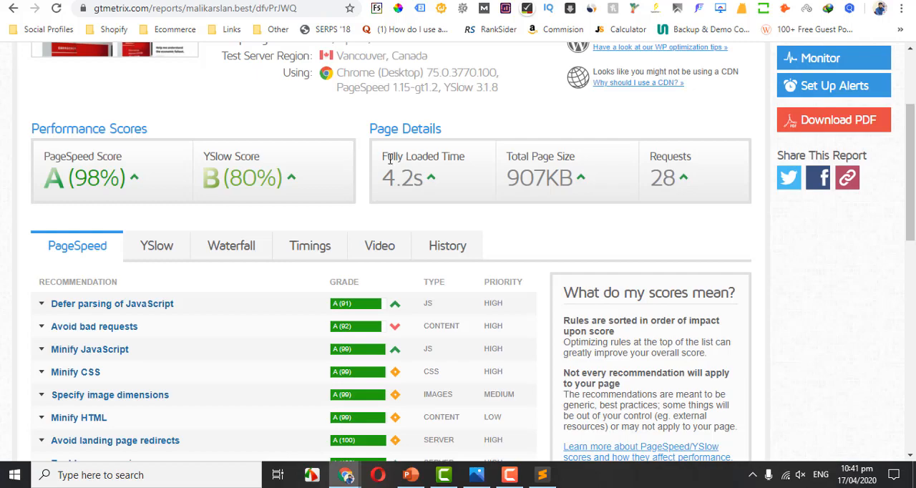
pyautogui.moveTo(383, 181); pyautogui.dragTo(415, 180)
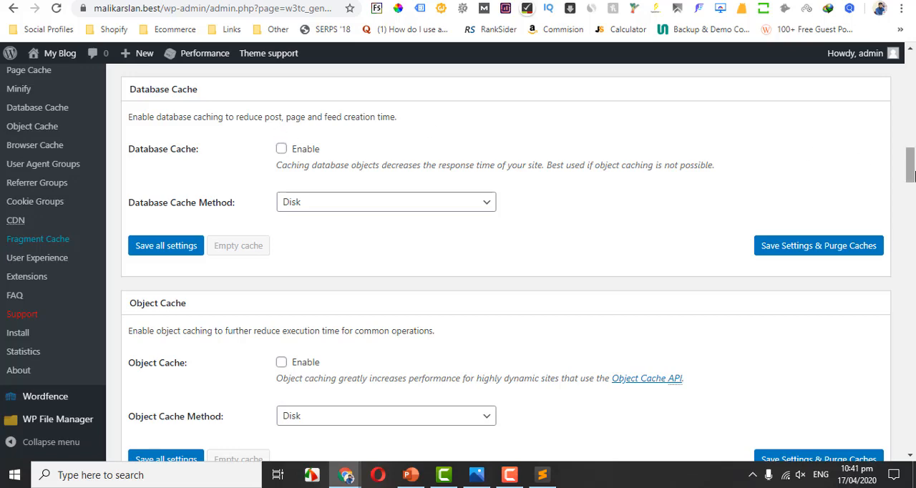
# Review the Object Cache section in W3 Total Cache and the Object Cache slide in PowerPoint, highlighting WP_OPTIONS.
pyautogui.moveTo(911, 172); pyautogui.dragTo(911, 189)
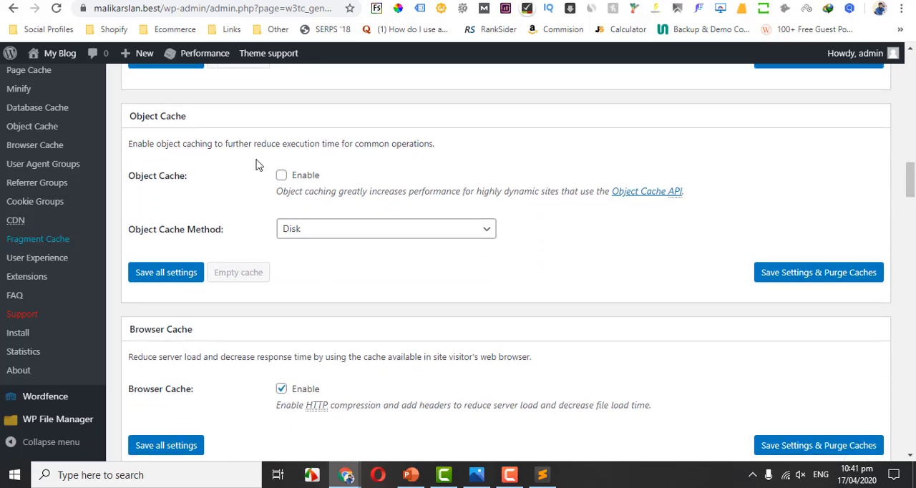
pyautogui.moveTo(911, 177); pyautogui.dragTo(912, 181)
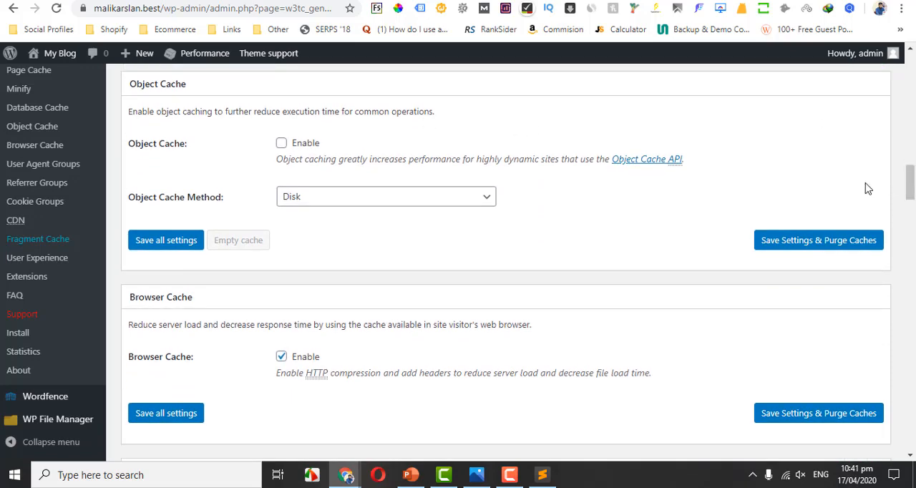
pyautogui.click(411, 474)
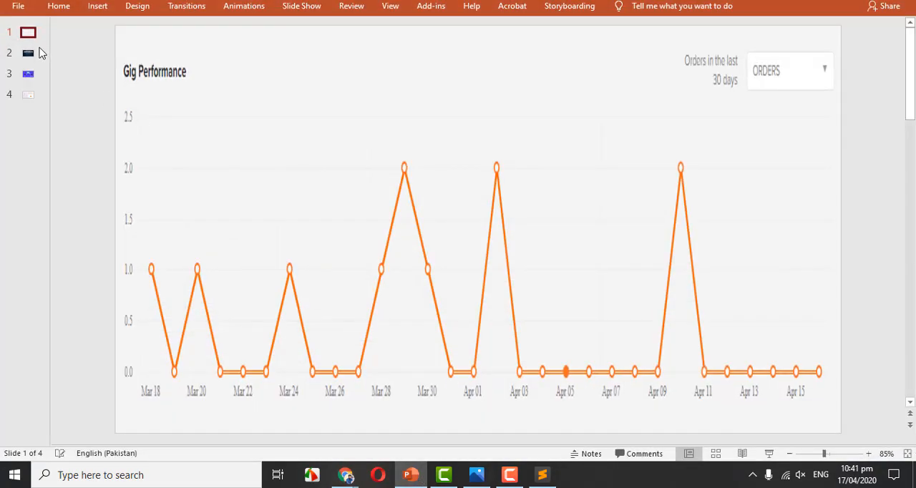
pyautogui.click(28, 53)
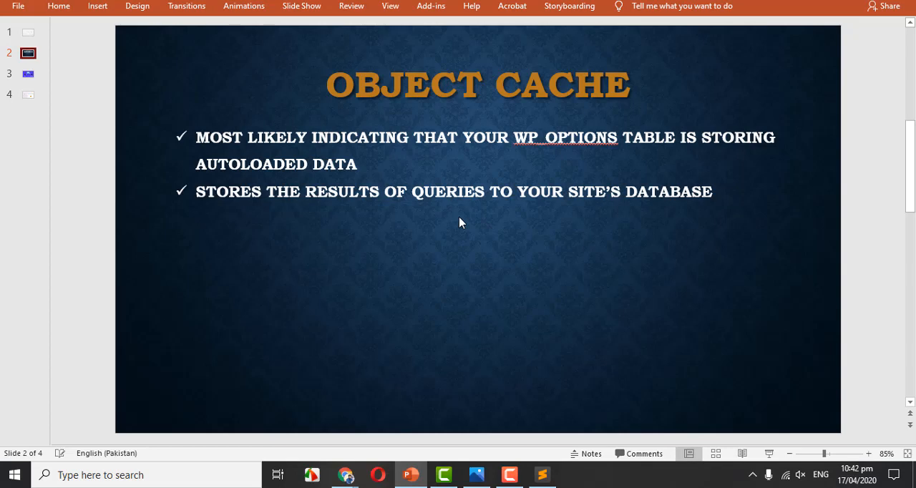
pyautogui.click(522, 134)
pyautogui.moveTo(514, 138); pyautogui.dragTo(617, 129)
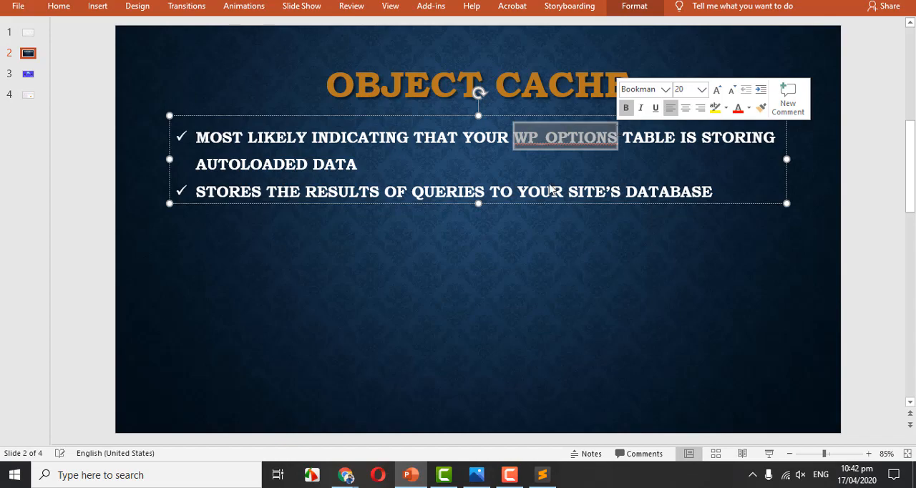
# Switch back to W3 Total Cache in Chrome and check the Browser Cache section of the general settings.
pyautogui.click(420, 479)
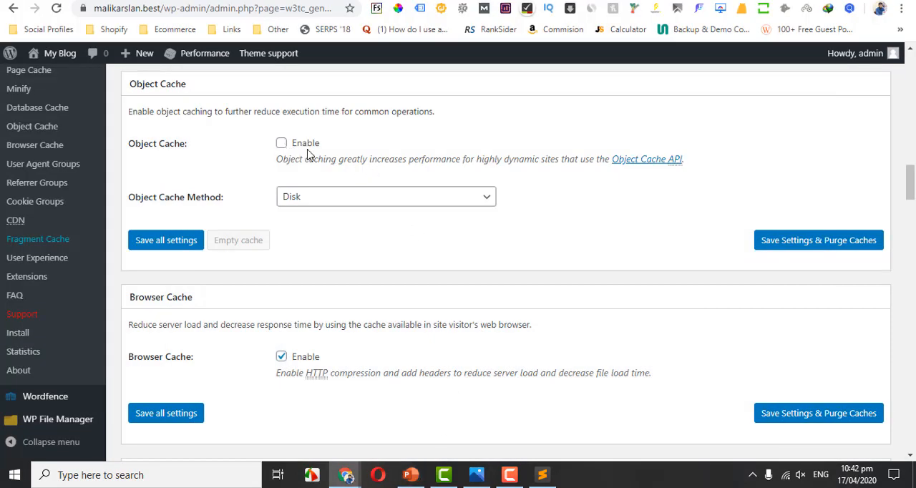
pyautogui.scroll(-1, 911, 192)
pyautogui.scroll(-1, 910, 192)
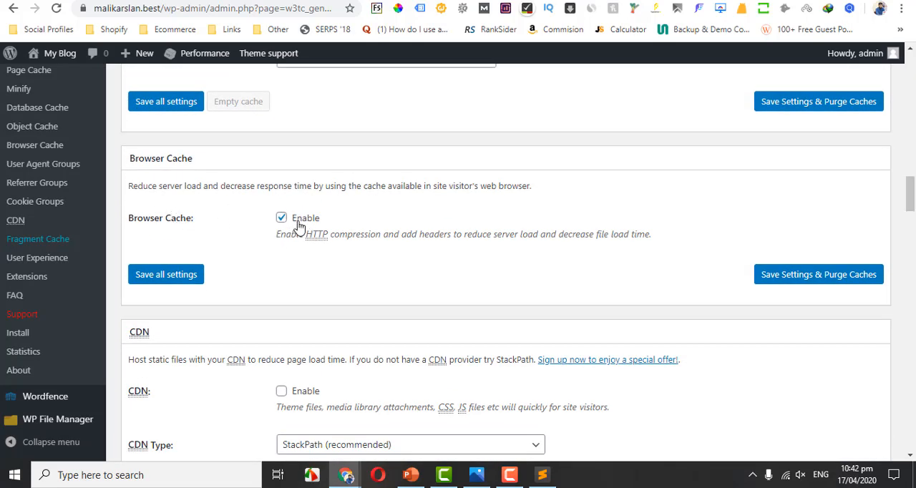
# Search the Chrome settings for "cookie" and open the Clear browsing data option.
pyautogui.click(902, 9)
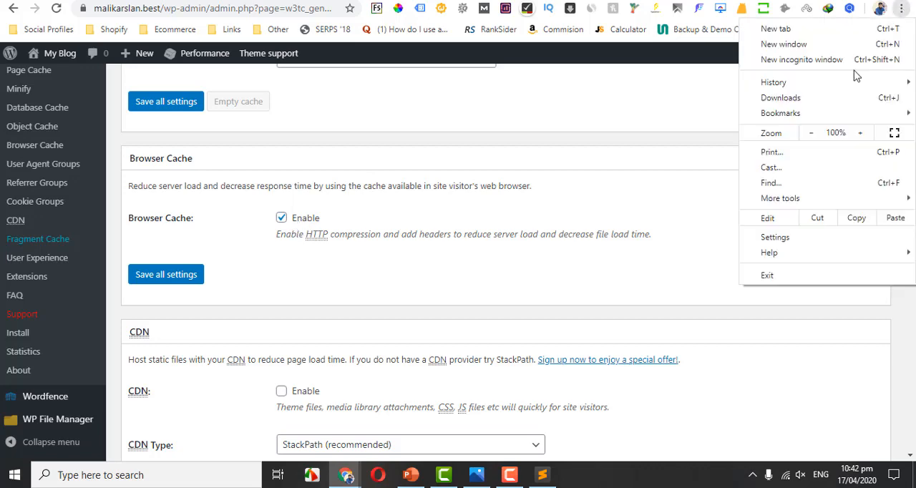
pyautogui.click(775, 237)
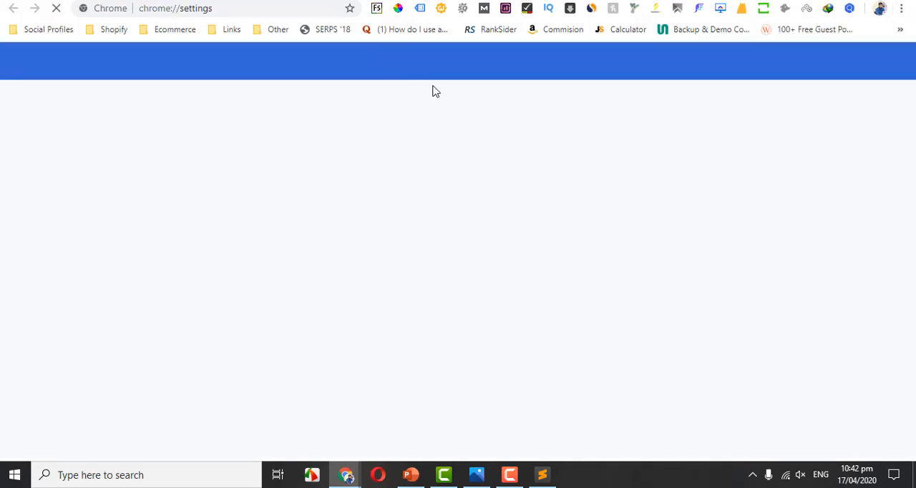
pyautogui.click(413, 70)
pyautogui.write('cookie')
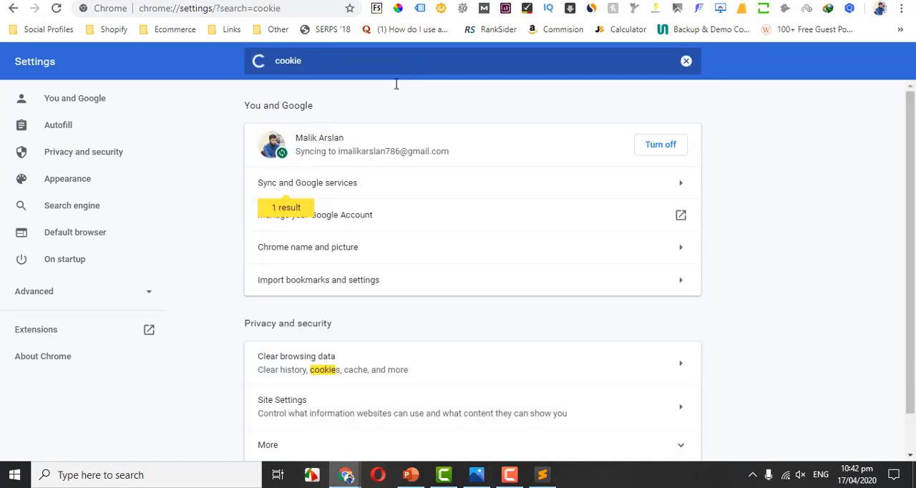
pyautogui.click(339, 372)
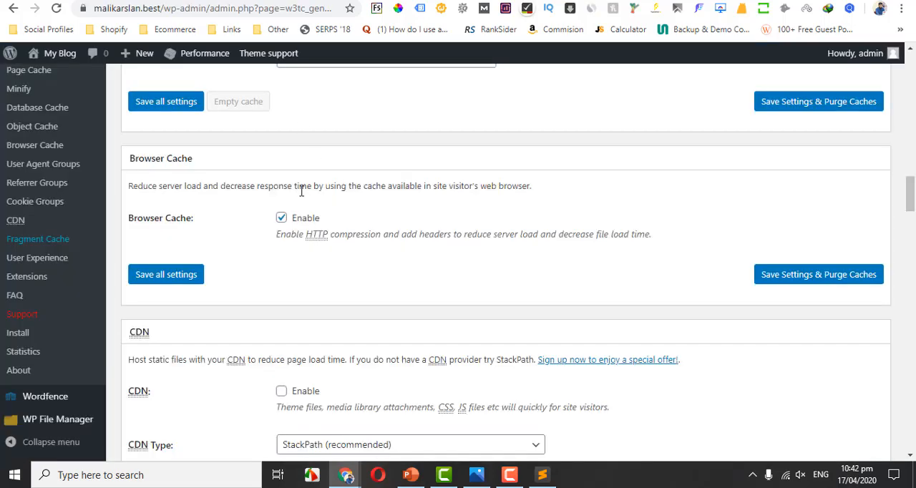
# Review the CDN and Reverse Proxy sections of the general settings alongside the domain.com/blog server diagram slide in PowerPoint.
pyautogui.click(282, 219)
pyautogui.scroll(-3, 415, 227)
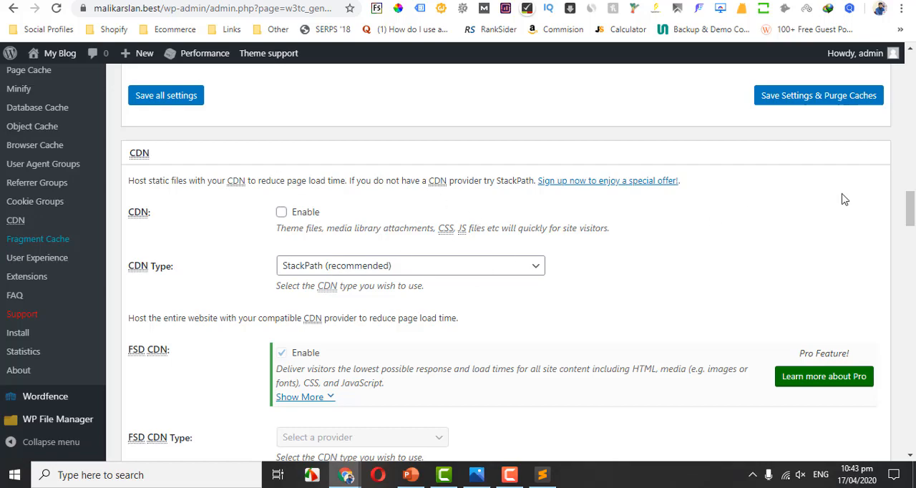
pyautogui.moveTo(910, 208); pyautogui.dragTo(911, 242)
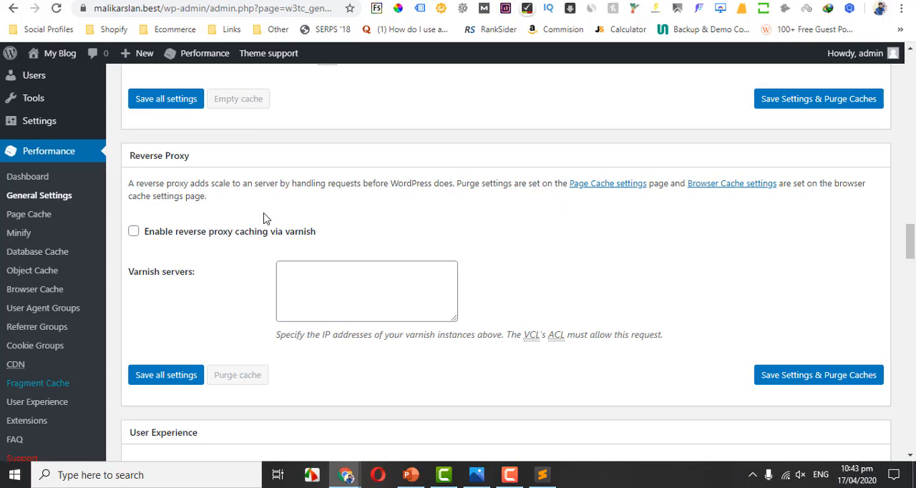
pyautogui.click(411, 474)
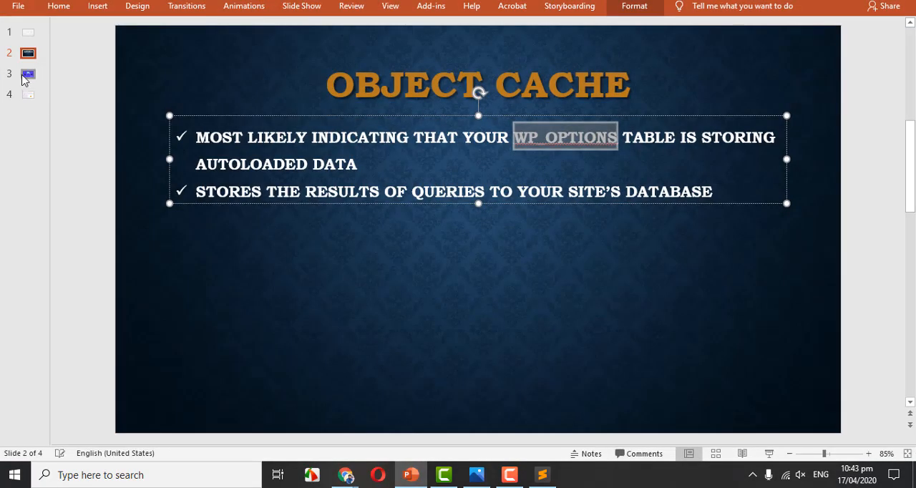
pyautogui.click(26, 78)
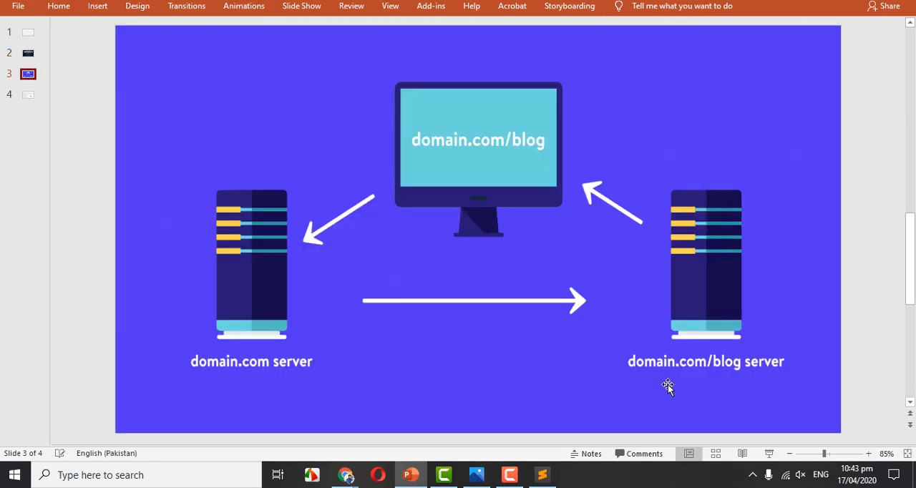
pyautogui.click(346, 474)
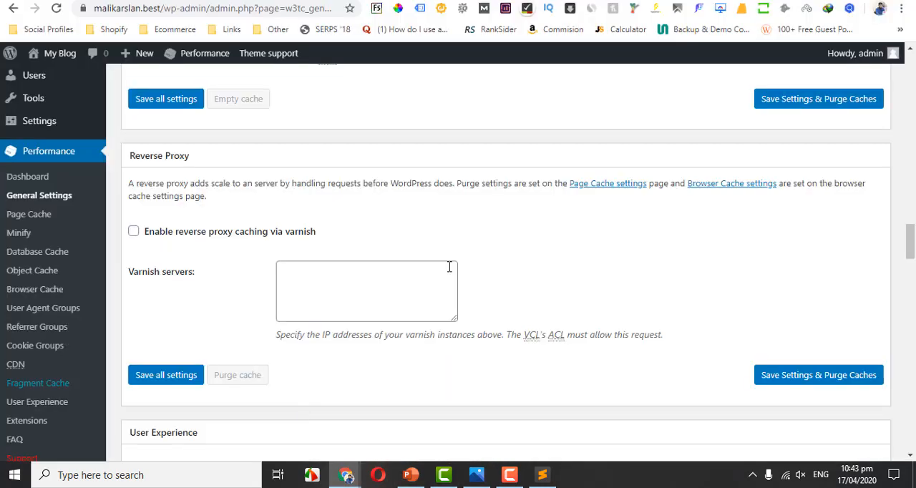
# In the Chrome settings tab, enter the WordPress site's address with the .best domain and /blog path without loading it.
pyautogui.click(596, 0)
pyautogui.click(222, 12)
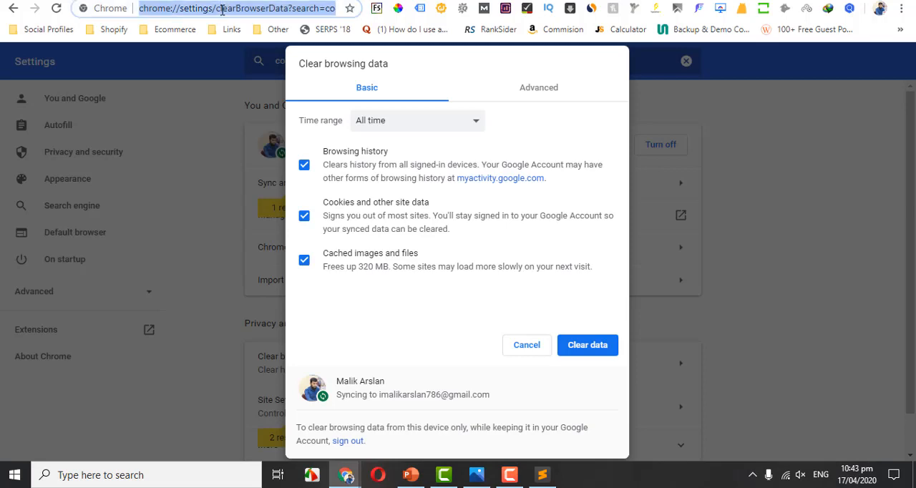
pyautogui.write('malikarslan.c')
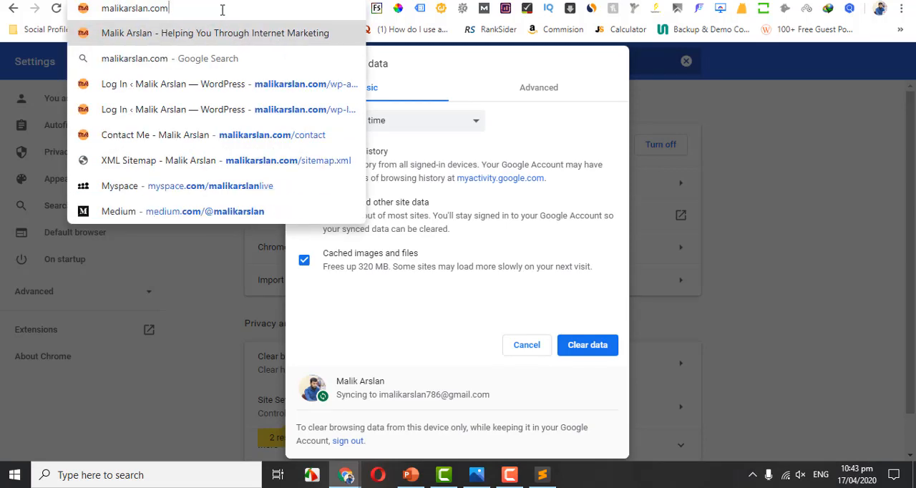
pyautogui.press('BackSpace')
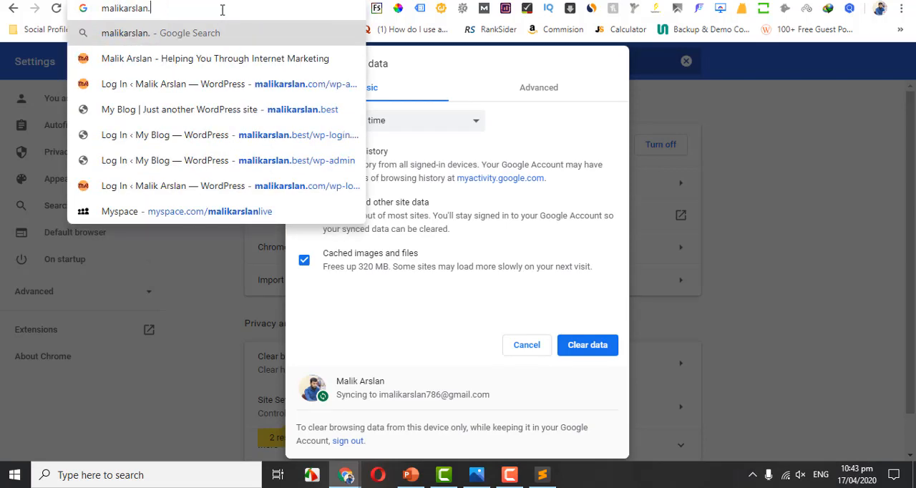
pyautogui.write('best/blog')
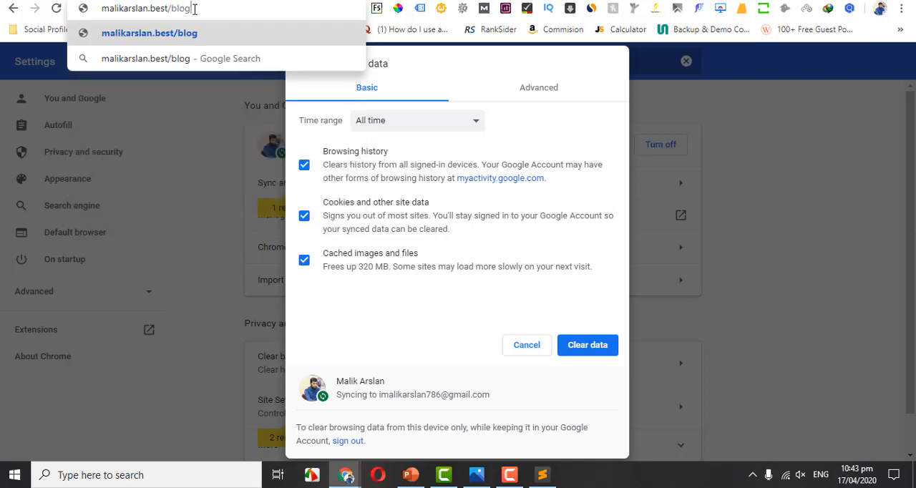
# Highlight the main domain and the /blog part of the entered address separately.
pyautogui.moveTo(194, 9); pyautogui.dragTo(102, 11)
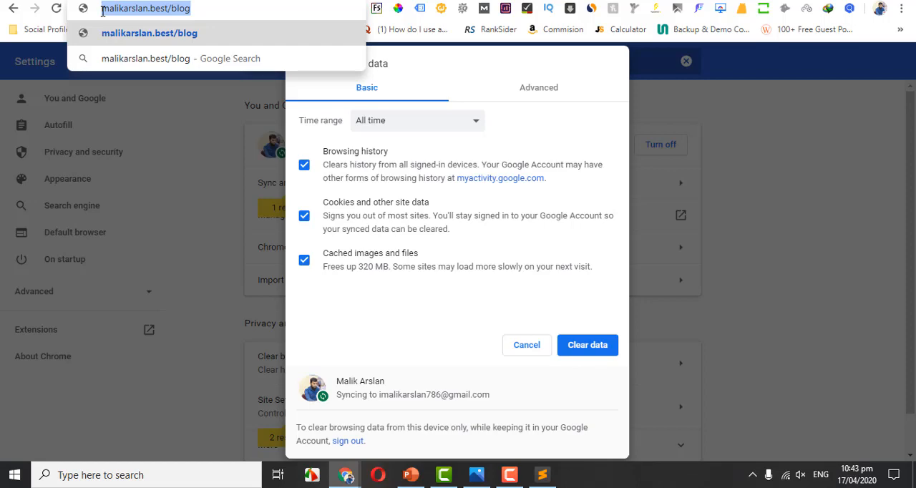
pyautogui.click(156, 9)
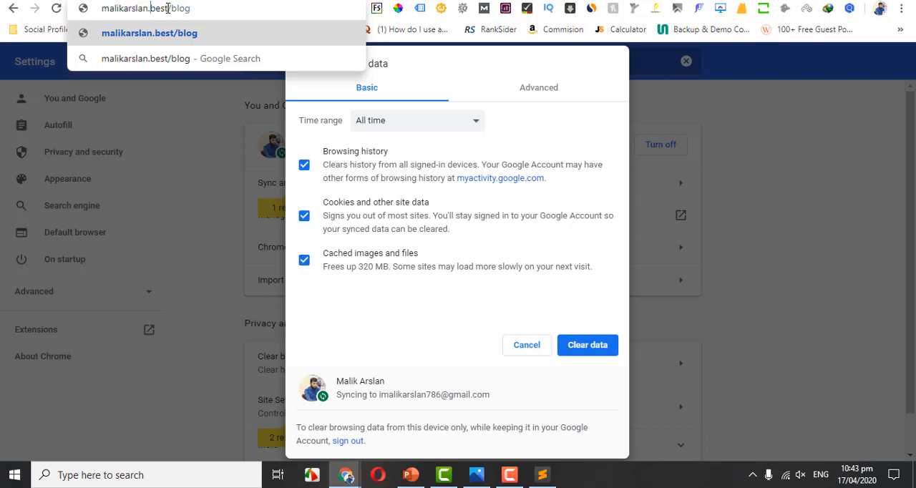
pyautogui.moveTo(168, 8); pyautogui.dragTo(69, 13)
pyautogui.click(194, 8)
pyautogui.moveTo(195, 8); pyautogui.dragTo(170, 8)
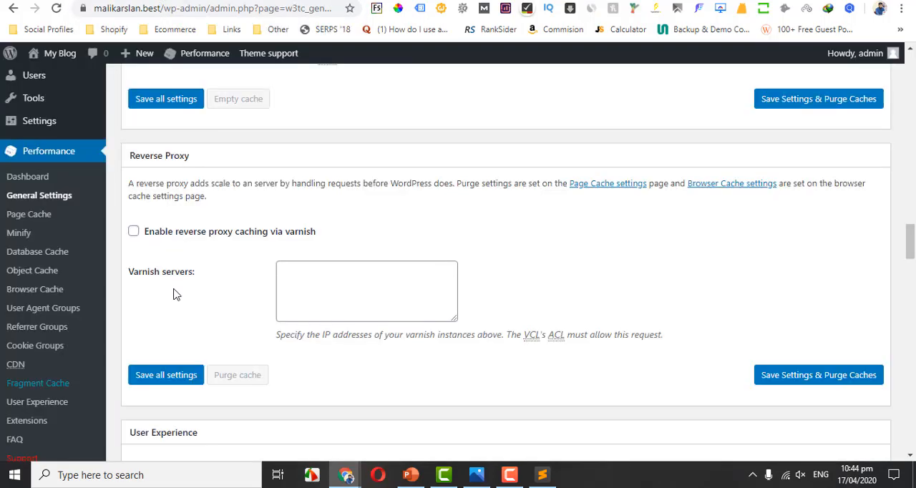
# Examine the Varnish servers option in the Reverse Proxy section and compare it with the domain.com/blog server diagram in PowerPoint.
pyautogui.click(338, 298)
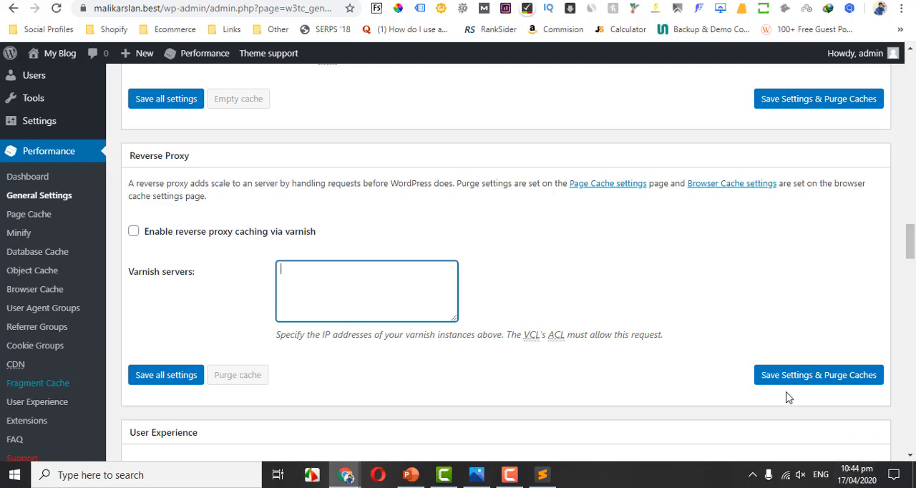
pyautogui.click(411, 475)
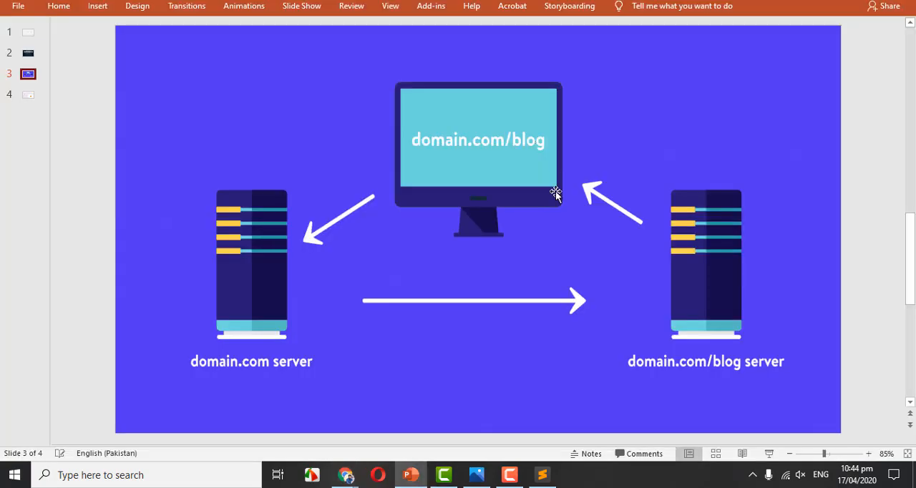
pyautogui.click(739, 368)
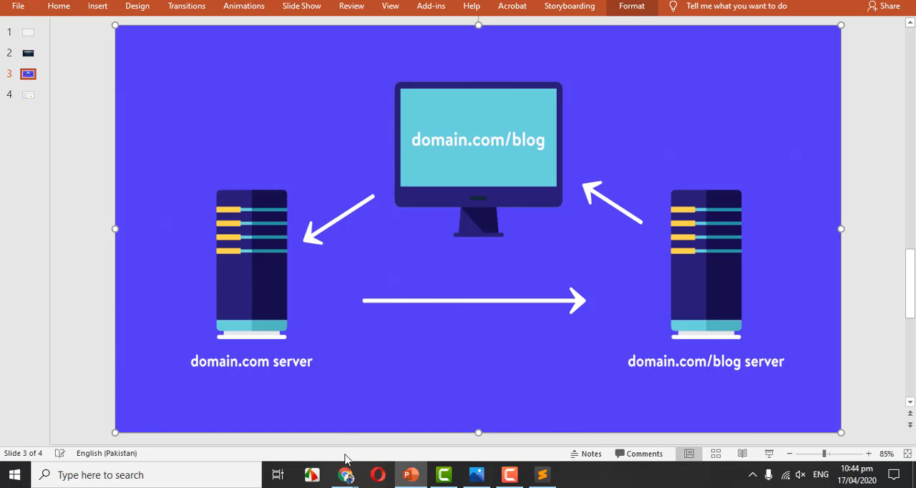
pyautogui.moveTo(346, 475)
pyautogui.click(262, 418)
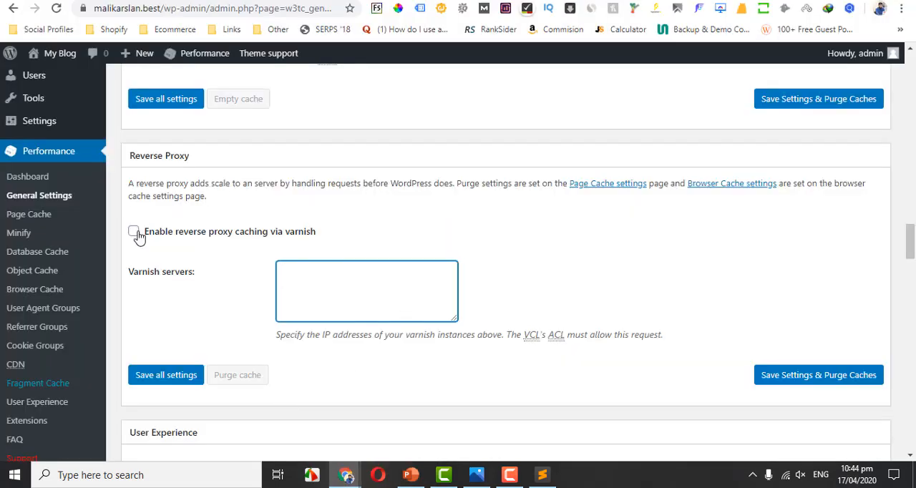
pyautogui.click(495, 179)
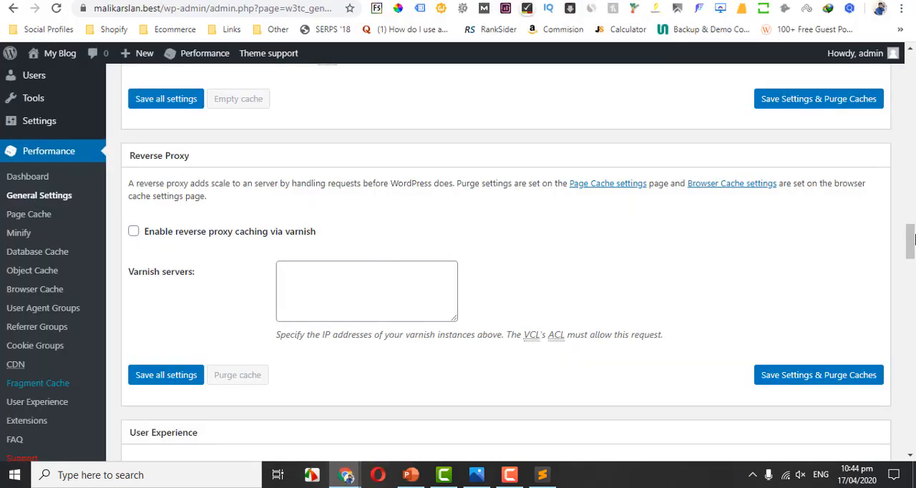
# Review the User Experience section of the general settings, highlighting the Lazy Loading description.
pyautogui.moveTo(913, 239); pyautogui.dragTo(914, 266)
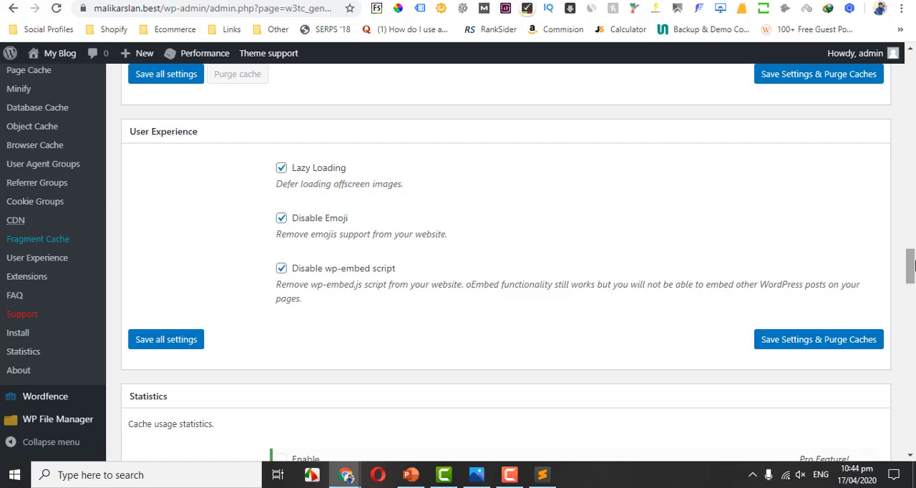
pyautogui.moveTo(914, 267); pyautogui.dragTo(914, 268)
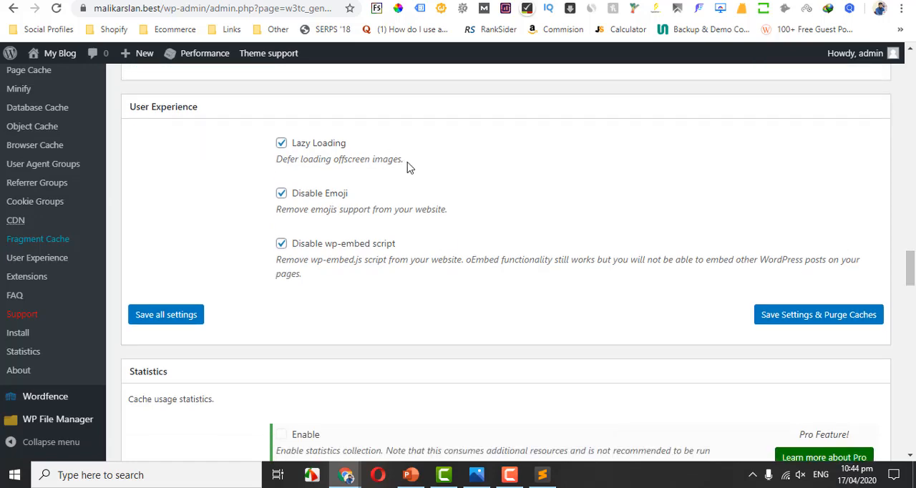
pyautogui.moveTo(407, 166); pyautogui.dragTo(278, 163)
pyautogui.click(278, 163)
# Clear the Fragment Cache Method selection and choose Disk under Shared Server again.
pyautogui.moveTo(911, 271); pyautogui.dragTo(912, 330)
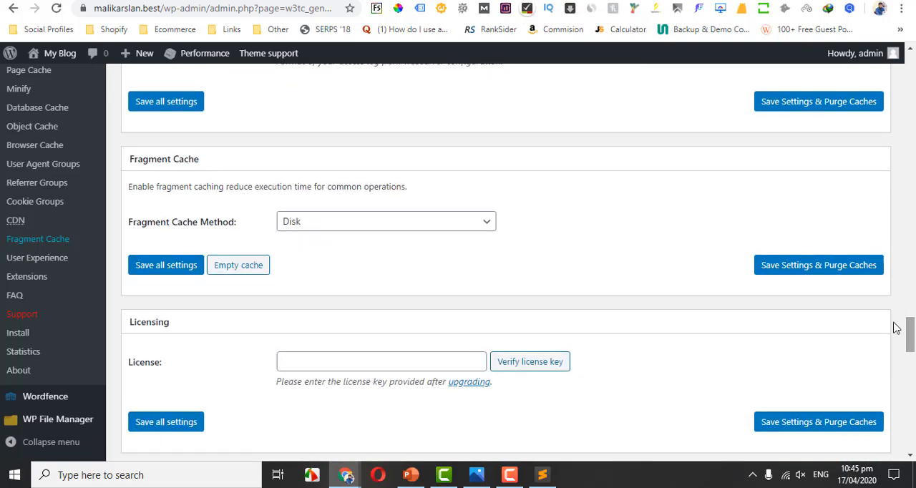
pyautogui.click(419, 229)
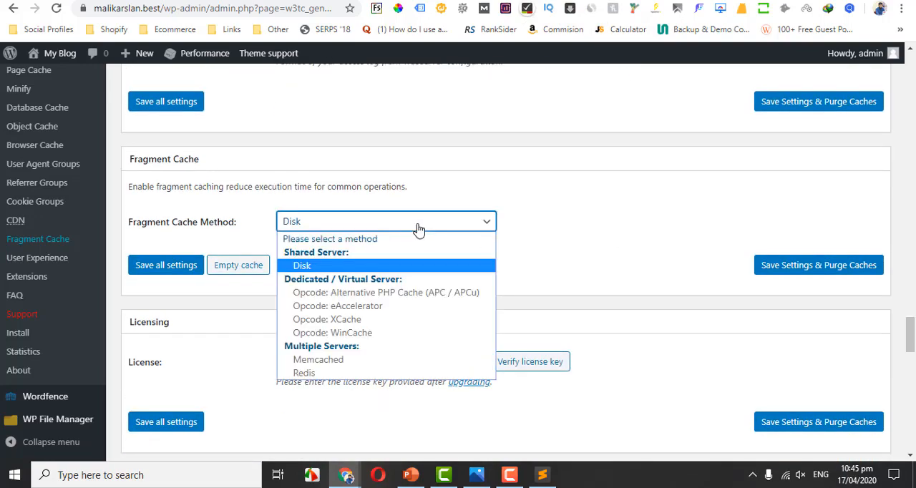
pyautogui.click(339, 239)
pyautogui.click(339, 228)
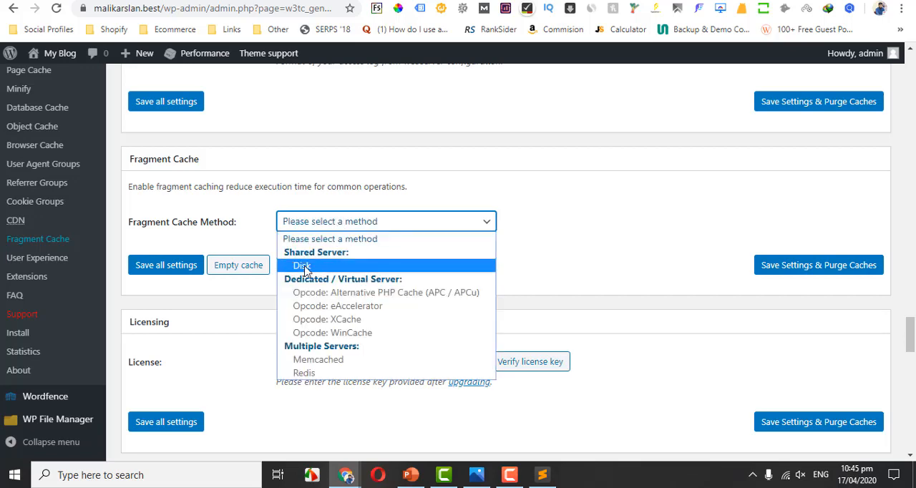
pyautogui.click(304, 268)
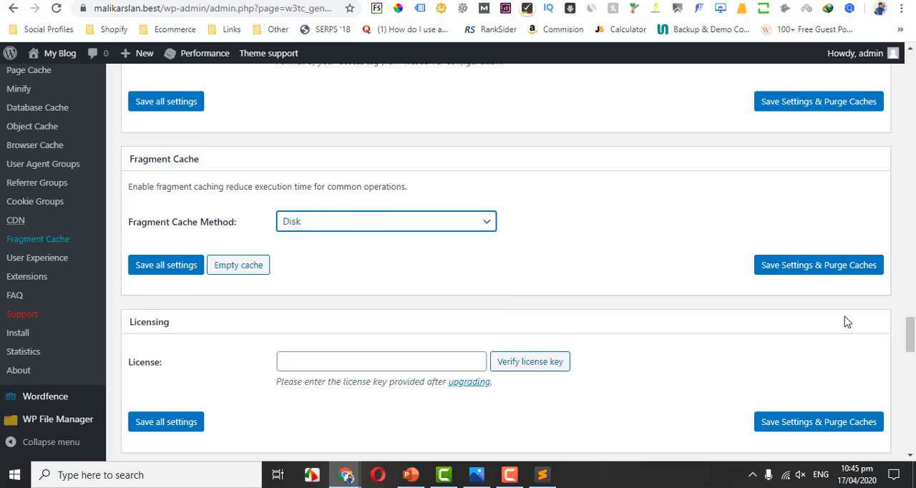
# Review the Licensing and Miscellaneous sections, including the disk caching optimization option for NFS.
pyautogui.scroll(-1, 911, 358)
pyautogui.scroll(-1, 912, 362)
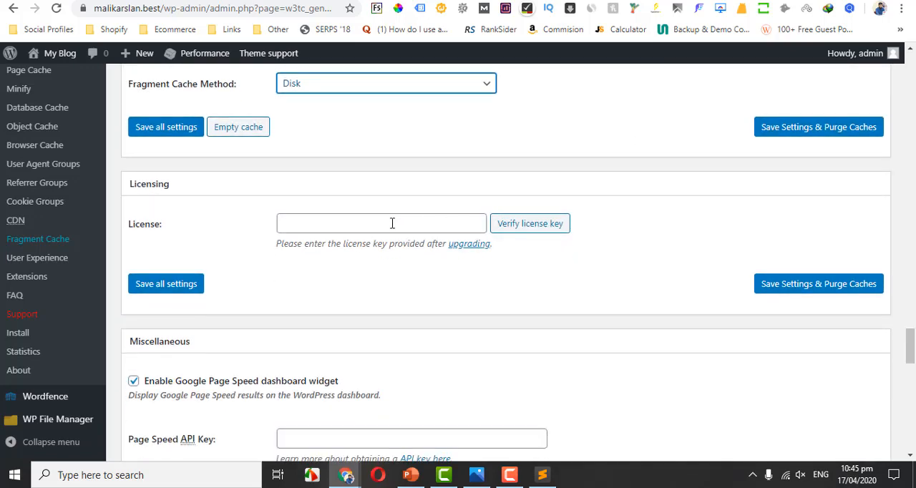
pyautogui.click(912, 368)
pyautogui.moveTo(912, 370)
pyautogui.mouseDown()
pyautogui.moveTo(911, 359)
pyautogui.moveTo(911, 373)
pyautogui.mouseUp()
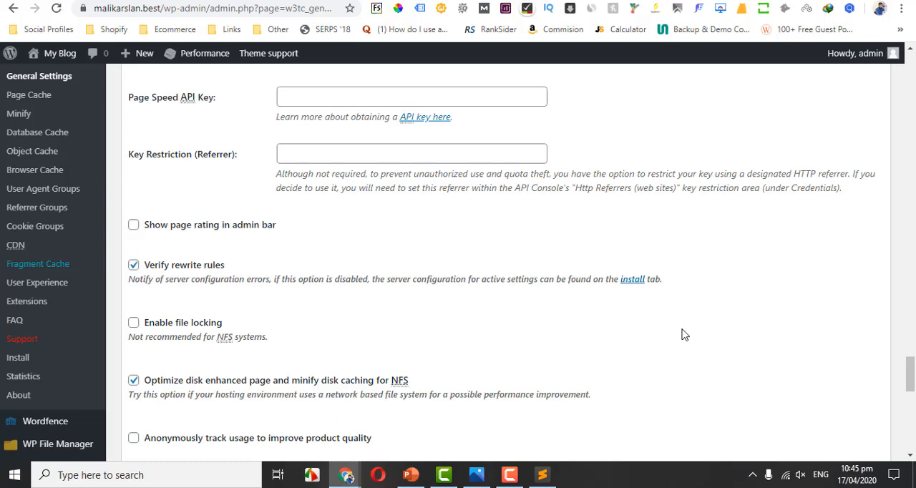
pyautogui.moveTo(911, 378)
pyautogui.mouseDown()
pyautogui.moveTo(911, 360)
pyautogui.moveTo(911, 384)
pyautogui.mouseUp()
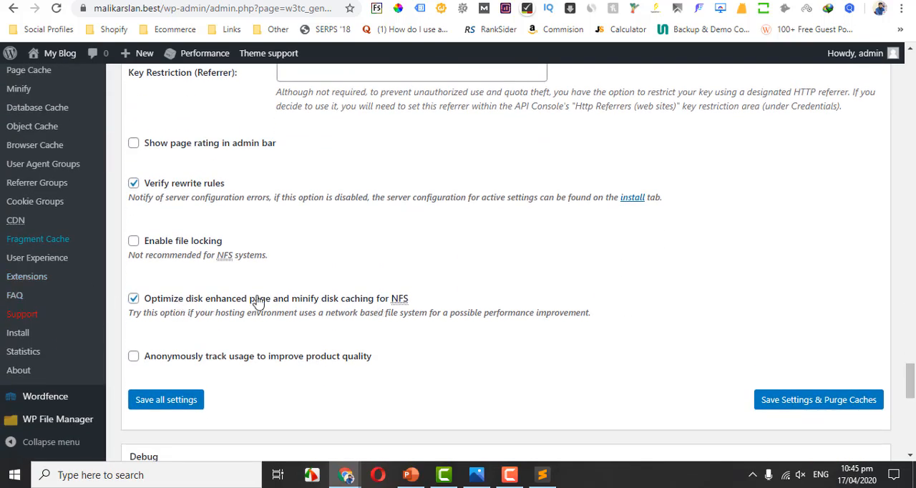
pyautogui.click(134, 299)
# Save the W3 Total Cache general settings and purge the caches.
pyautogui.moveTo(911, 380); pyautogui.dragTo(911, 440)
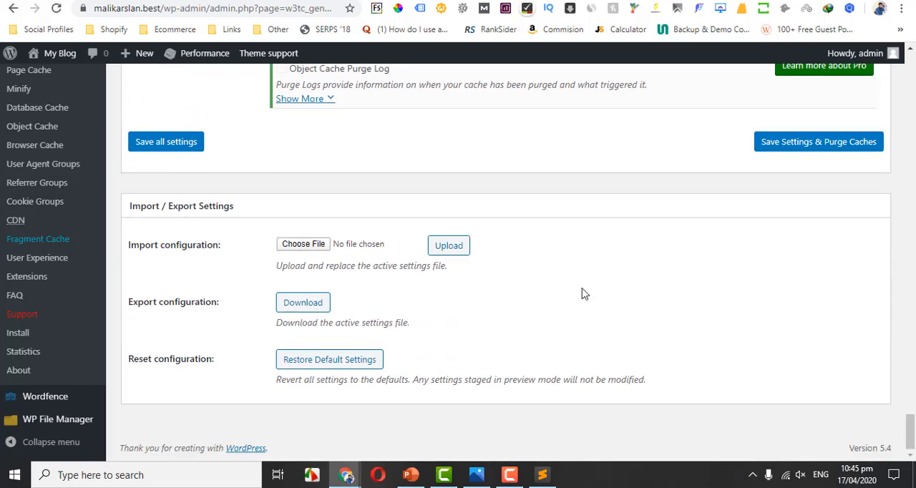
pyautogui.click(826, 148)
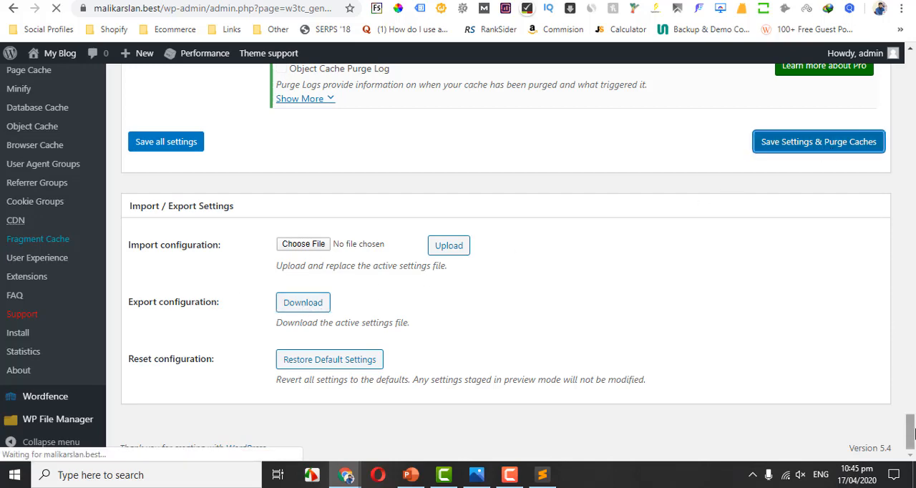
pyautogui.moveTo(911, 430); pyautogui.dragTo(913, 154)
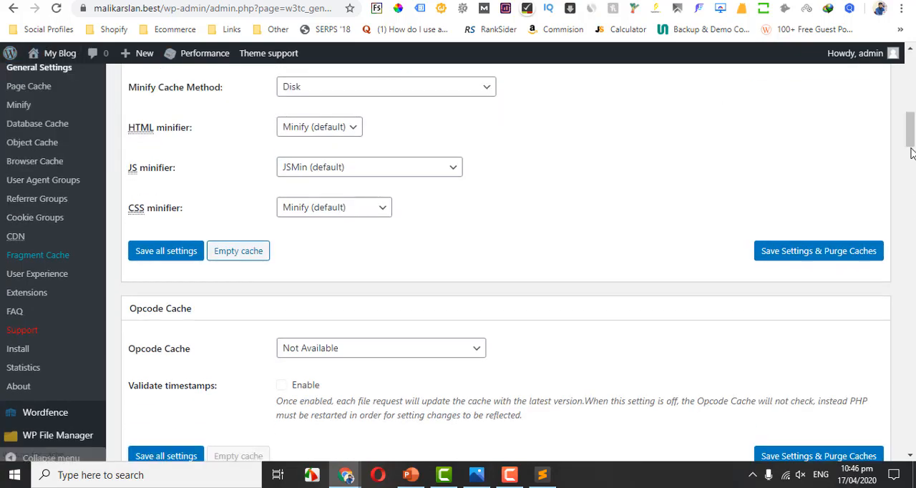
# Open the Page Cache settings and examine the General options, highlighting "Don't cache front page" and checking the 404 and logged-in user options.
pyautogui.moveTo(911, 143); pyautogui.dragTo(911, 111)
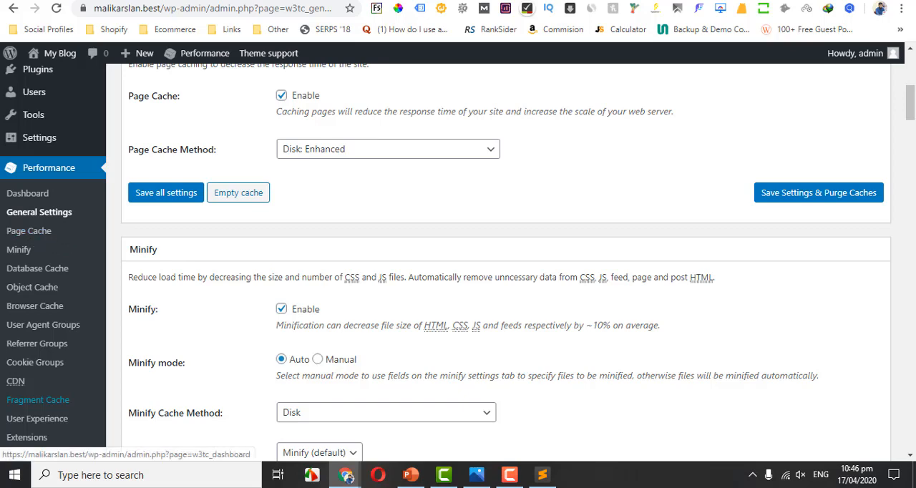
pyautogui.click(57, 238)
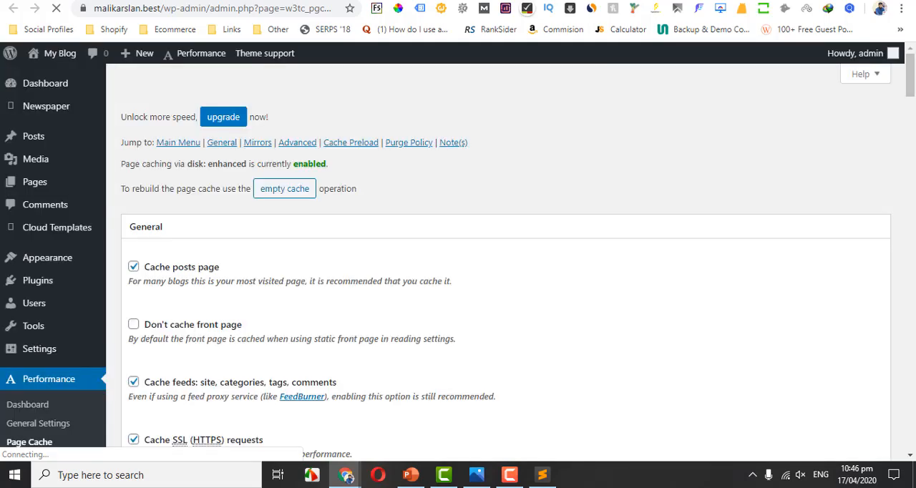
pyautogui.scroll(-2, 391, 133)
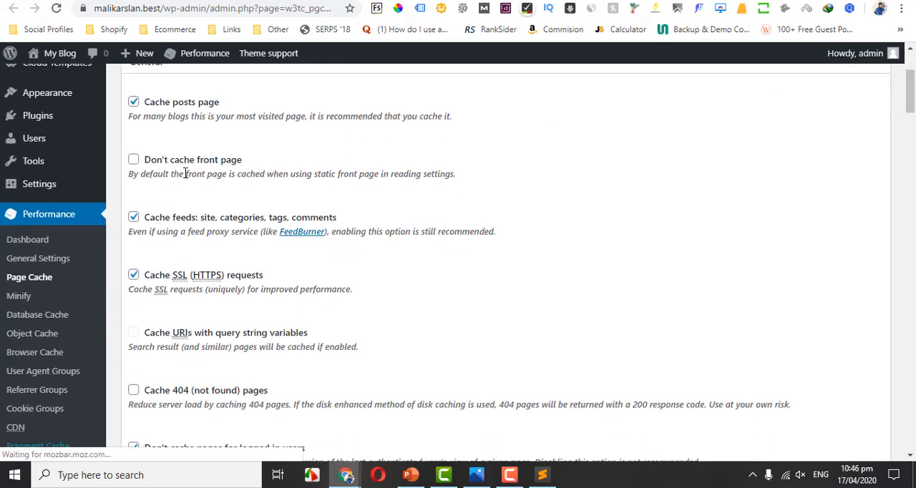
pyautogui.moveTo(253, 164); pyautogui.dragTo(136, 164)
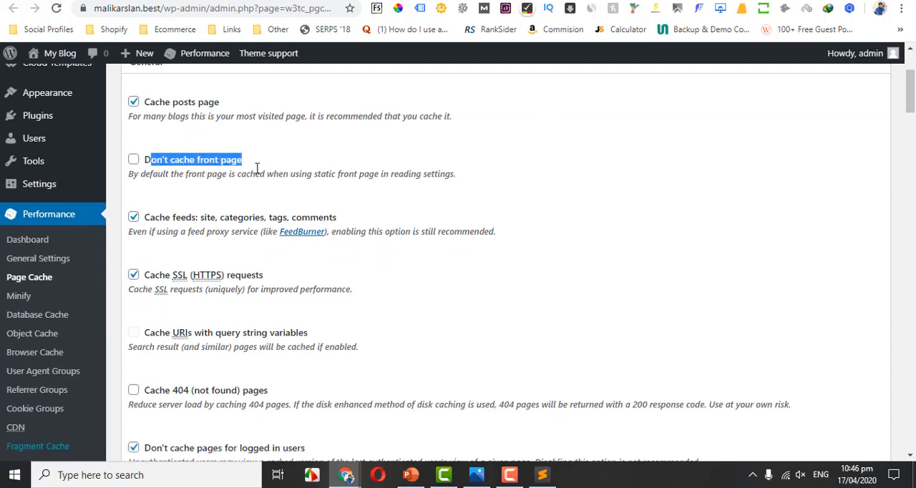
pyautogui.click(310, 164)
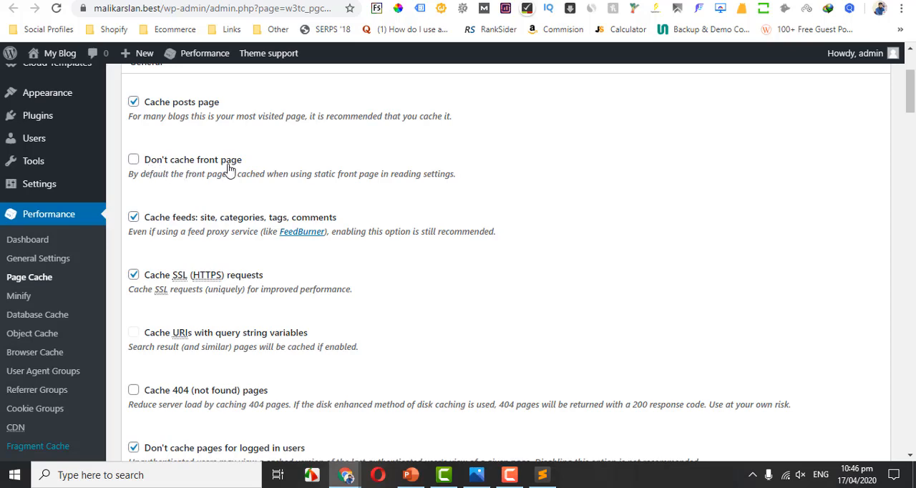
pyautogui.moveTo(249, 164); pyautogui.dragTo(193, 164)
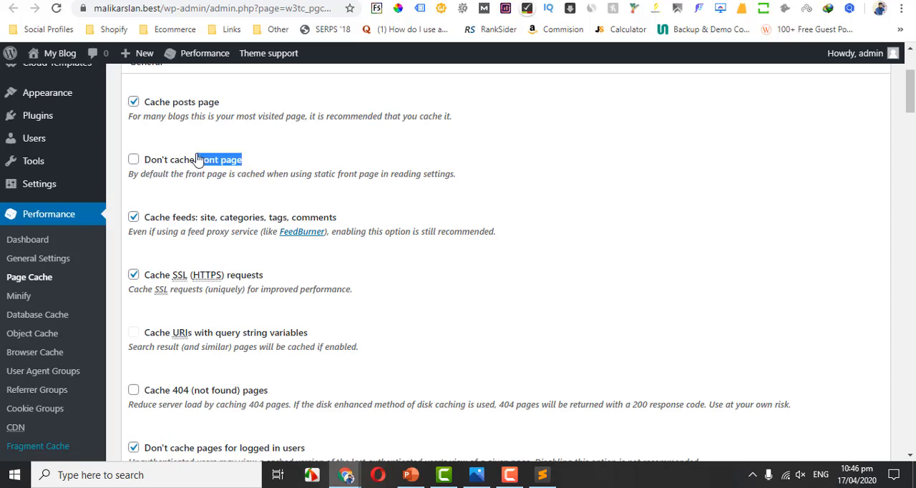
pyautogui.click(265, 156)
pyautogui.moveTo(912, 91); pyautogui.dragTo(911, 109)
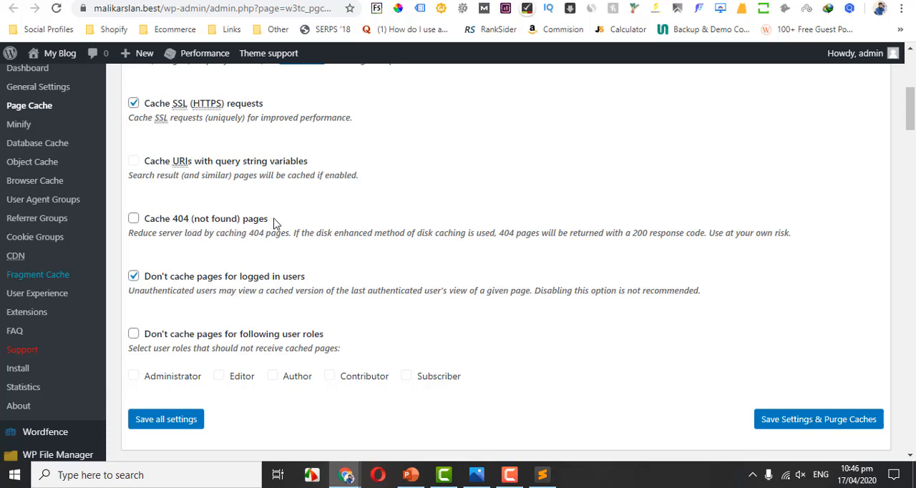
# Try a sample home URL in the Additional home URLs field of the Aliases section and clear the field again.
pyautogui.moveTo(280, 226); pyautogui.dragTo(159, 226)
pyautogui.moveTo(914, 117); pyautogui.dragTo(914, 155)
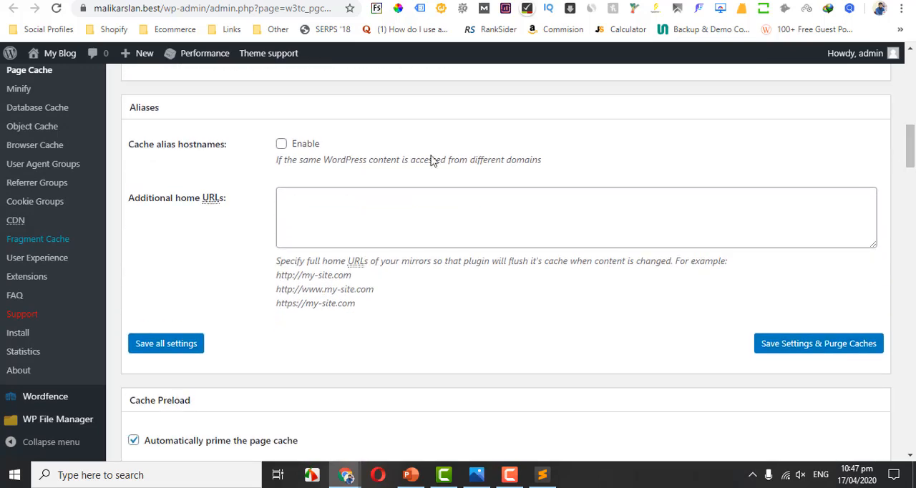
pyautogui.click(282, 145)
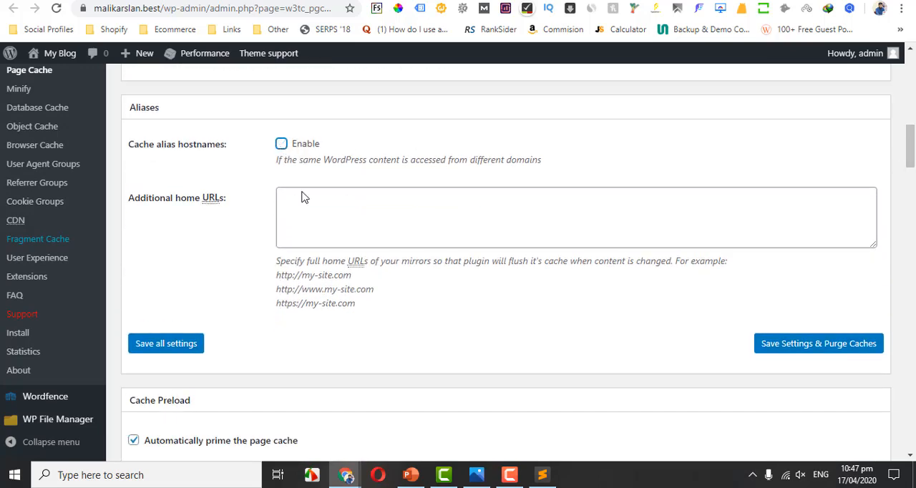
pyautogui.click(317, 234)
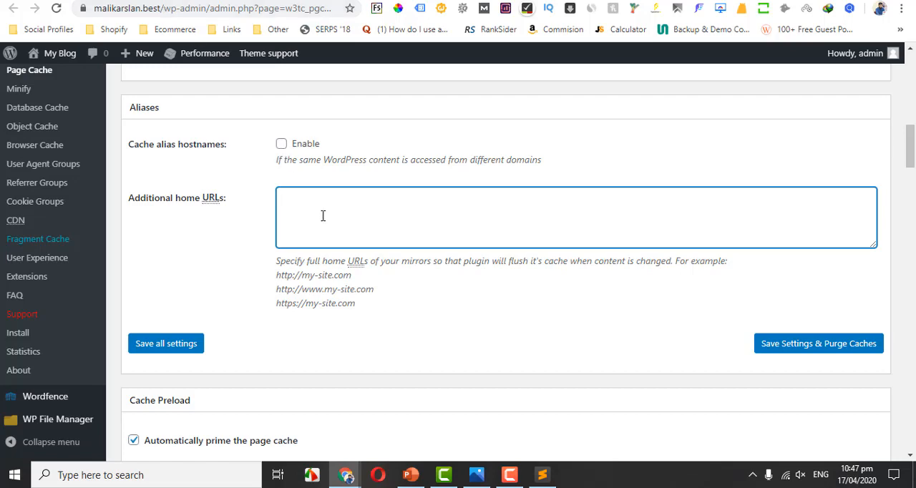
pyautogui.moveTo(350, 275); pyautogui.dragTo(276, 275)
pyautogui.click(364, 211)
pyautogui.write('https://maikararslan.com')
pyautogui.moveTo(387, 198); pyautogui.dragTo(268, 191)
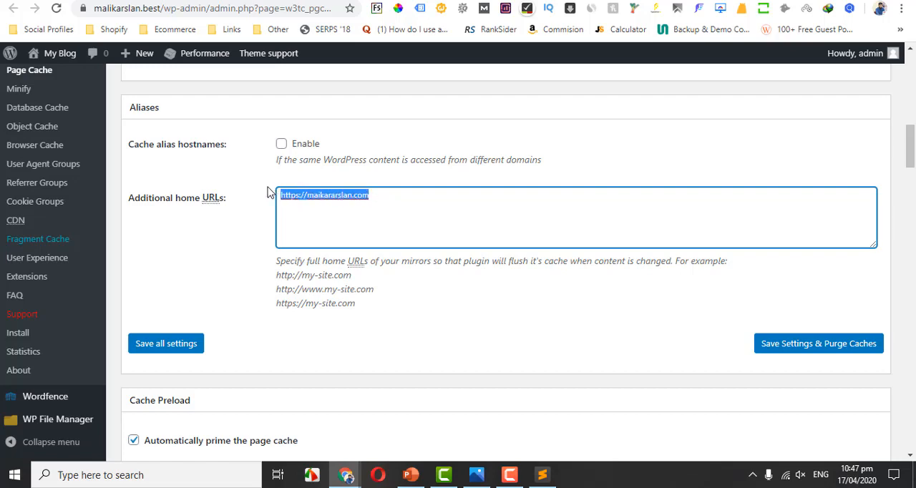
pyautogui.click(136, 9)
pyautogui.click(385, 201)
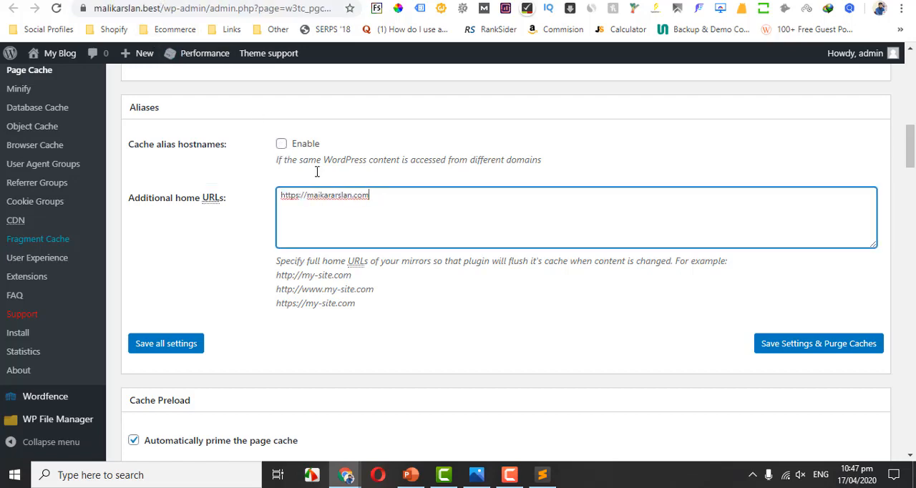
pyautogui.moveTo(417, 226); pyautogui.dragTo(262, 198)
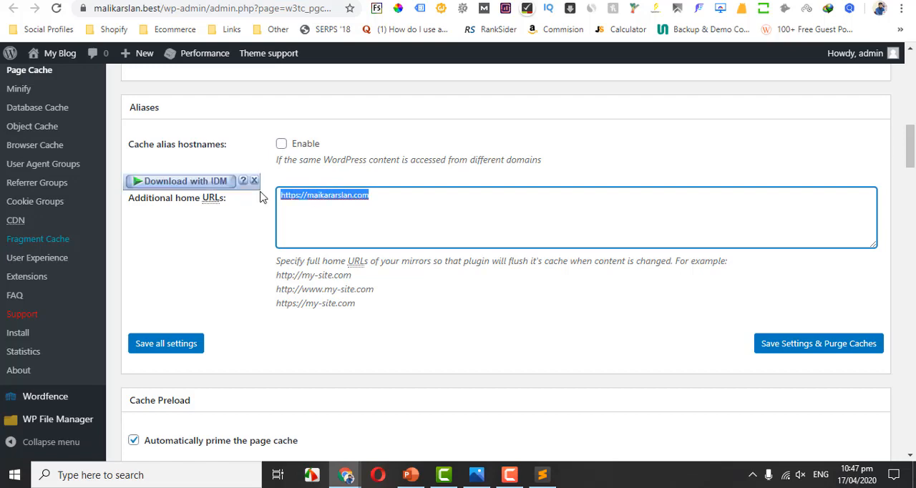
pyautogui.press('BackSpace')
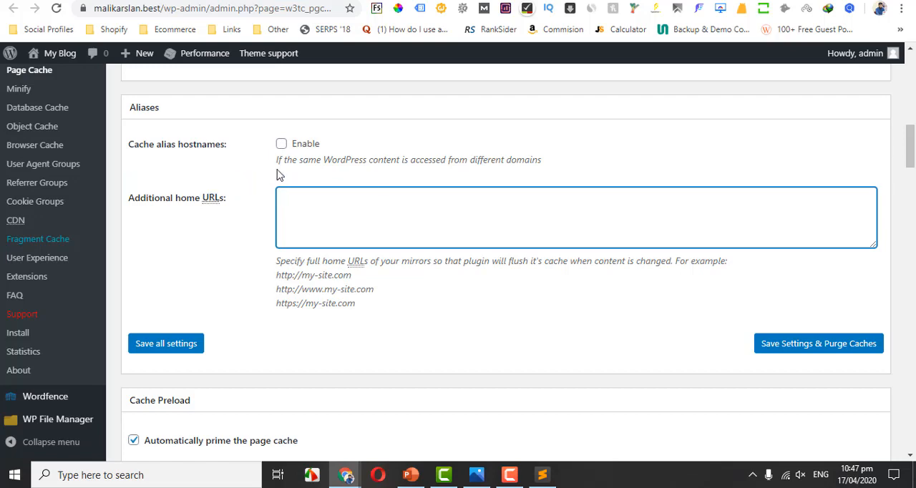
# Review the Cache Preload and Purge Policy sections, and save the Page Cache settings with a cache purge.
pyautogui.scroll(-4, 506, 260)
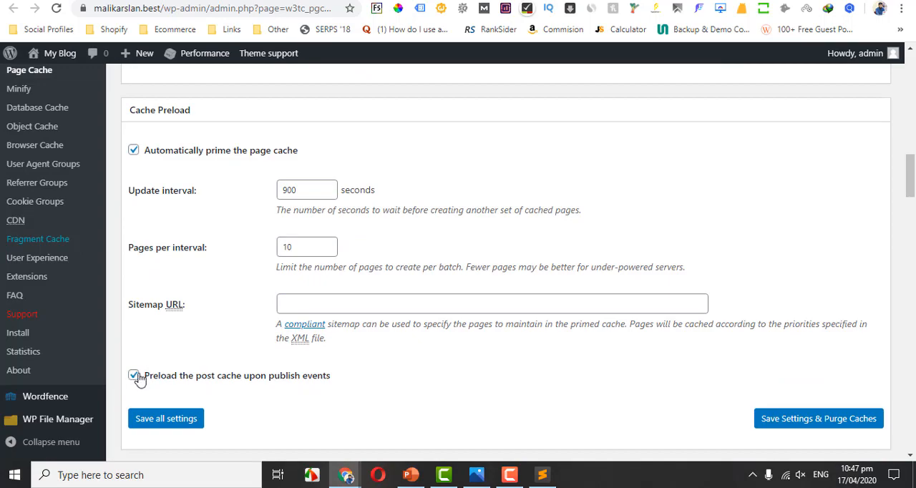
pyautogui.moveTo(911, 183); pyautogui.dragTo(913, 220)
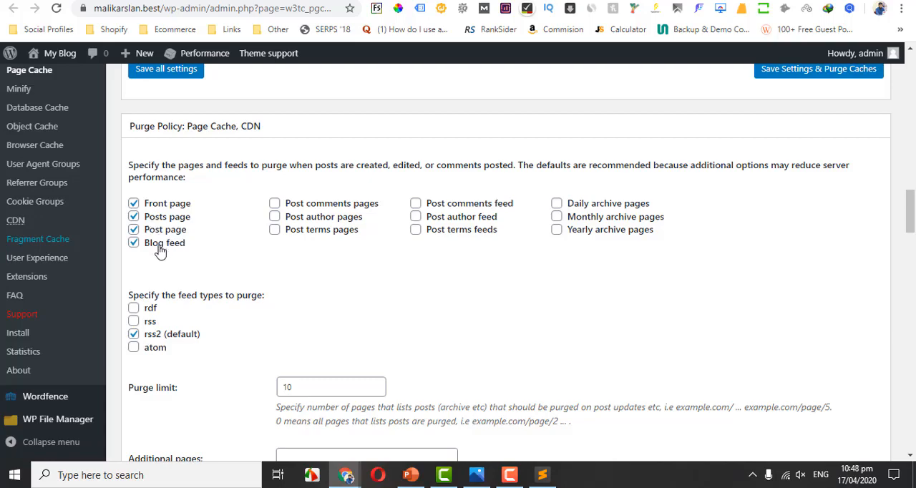
pyautogui.moveTo(911, 219); pyautogui.dragTo(911, 426)
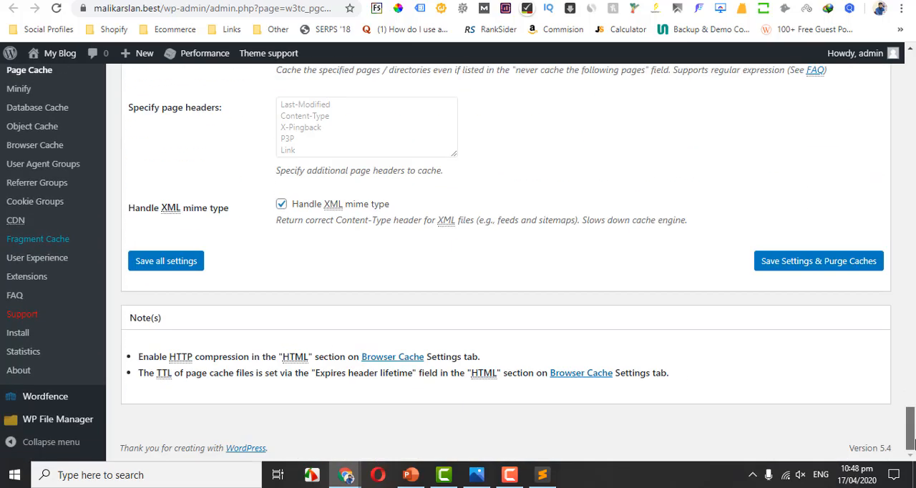
pyautogui.click(826, 262)
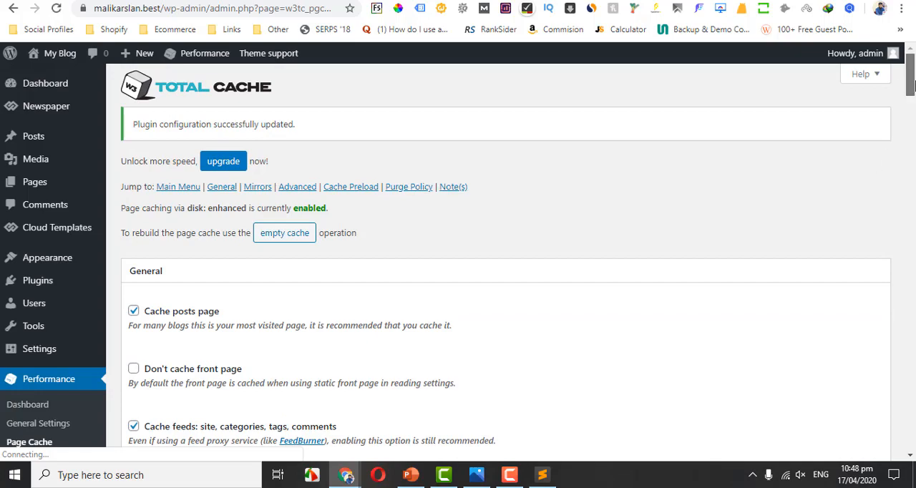
# Open the Minify settings and turn HTML minify off and back on in the HTML & XML section.
pyautogui.scroll(-3, 903, 83)
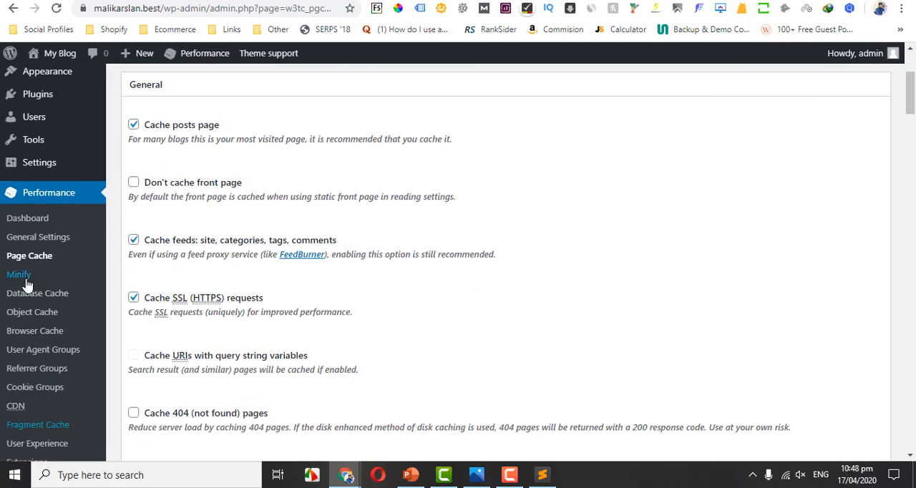
pyautogui.click(25, 283)
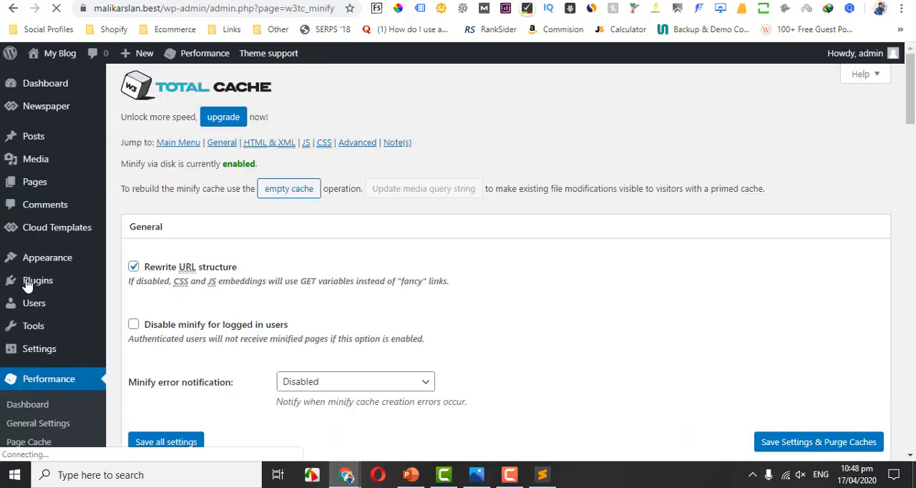
pyautogui.scroll(-5, 353, 220)
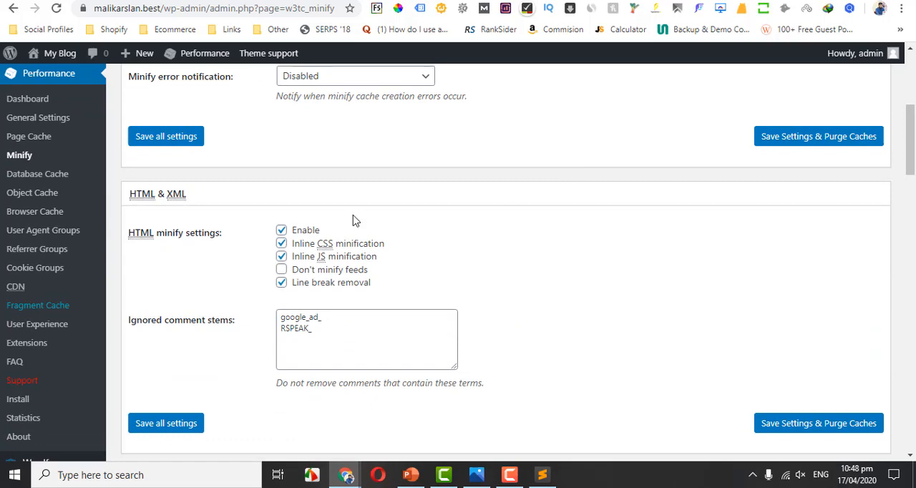
pyautogui.click(282, 230)
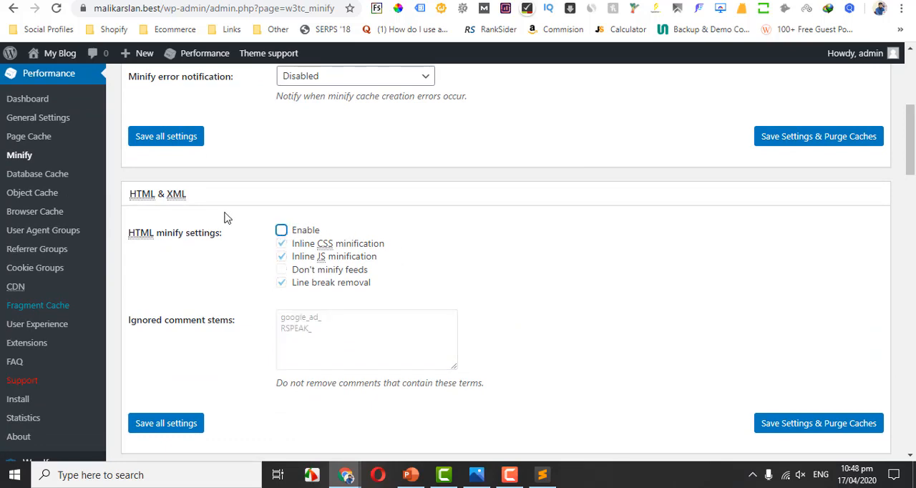
pyautogui.click(282, 232)
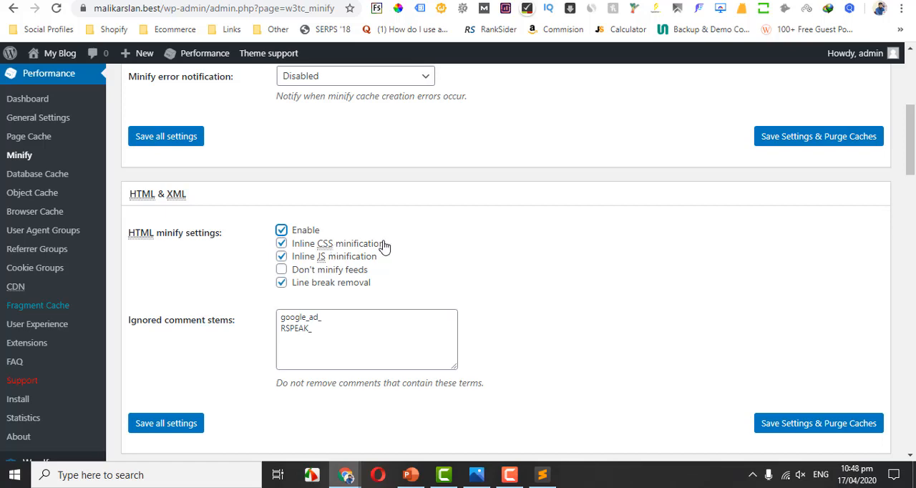
# Examine the HTML minify options, including inline CSS minification and Don't minify feeds, and the Ignored comment stems list.
pyautogui.moveTo(403, 249); pyautogui.dragTo(240, 263)
pyautogui.moveTo(402, 276); pyautogui.dragTo(336, 281)
pyautogui.click(384, 283)
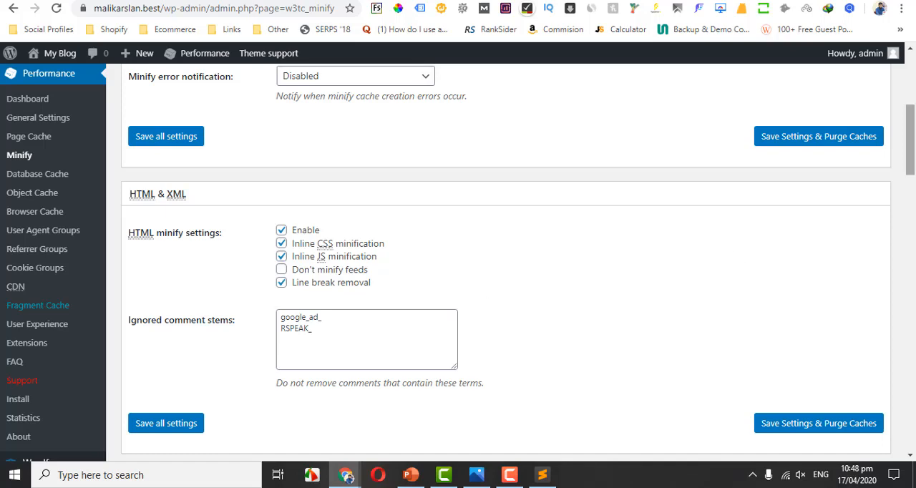
pyautogui.scroll(-1, 398, 275)
pyautogui.click(331, 299)
pyautogui.moveTo(331, 298); pyautogui.dragTo(272, 284)
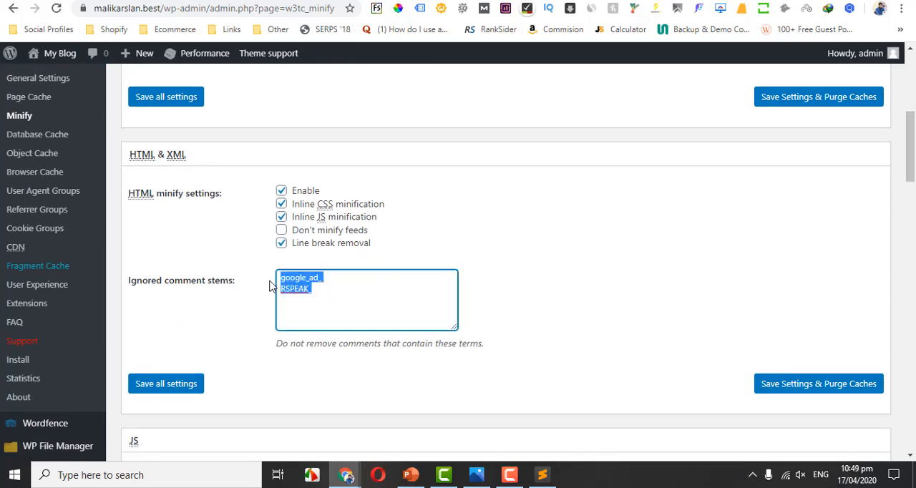
pyautogui.click(333, 298)
pyautogui.moveTo(335, 298); pyautogui.dragTo(264, 280)
pyautogui.click(351, 304)
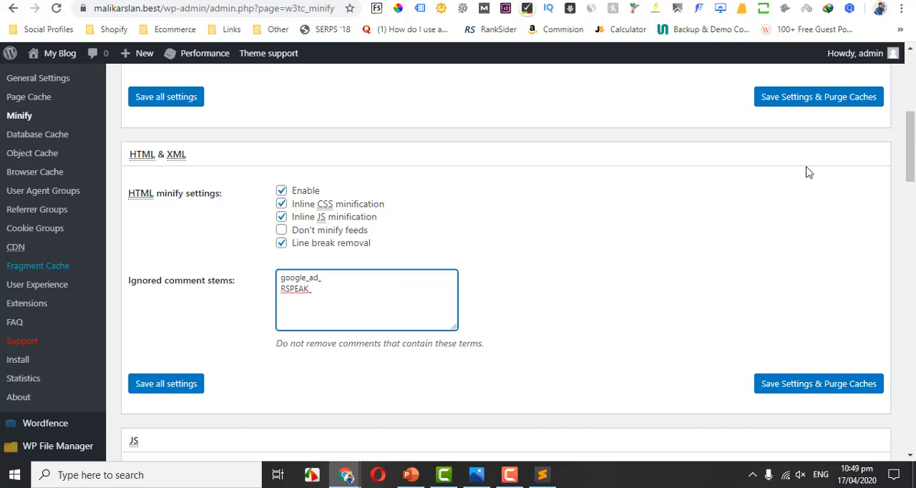
pyautogui.scroll(-1, 644, 179)
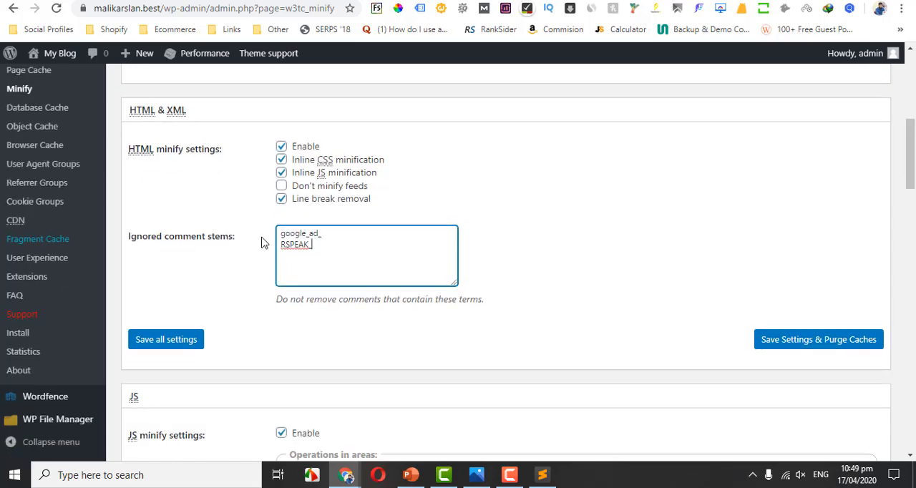
pyautogui.moveTo(258, 239); pyautogui.dragTo(141, 237)
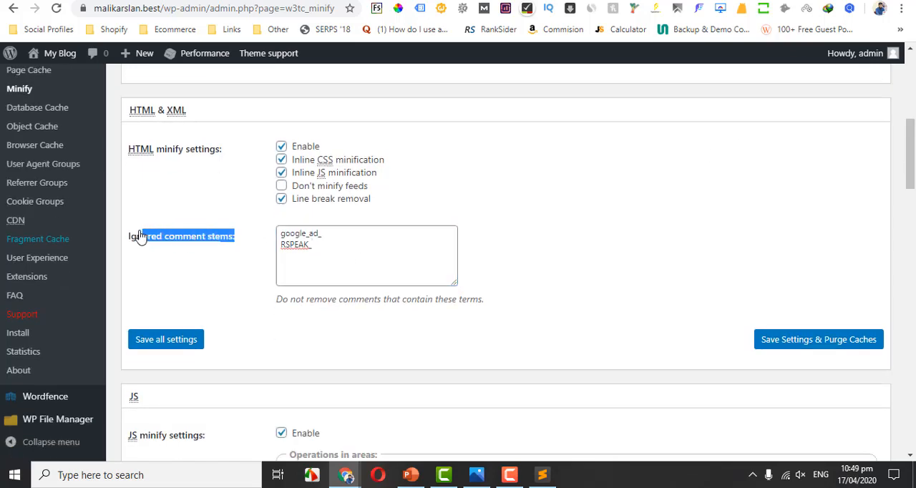
pyautogui.click(356, 258)
pyautogui.moveTo(355, 258); pyautogui.dragTo(280, 233)
pyautogui.click(571, 245)
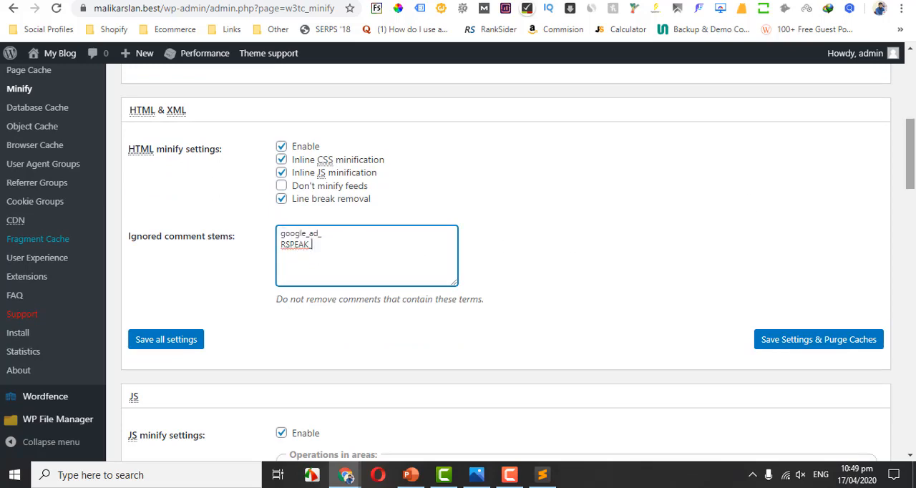
# Turn JS minify off and on again, and try the Combine only mode before choosing Minify again.
pyautogui.moveTo(912, 161); pyautogui.dragTo(915, 209)
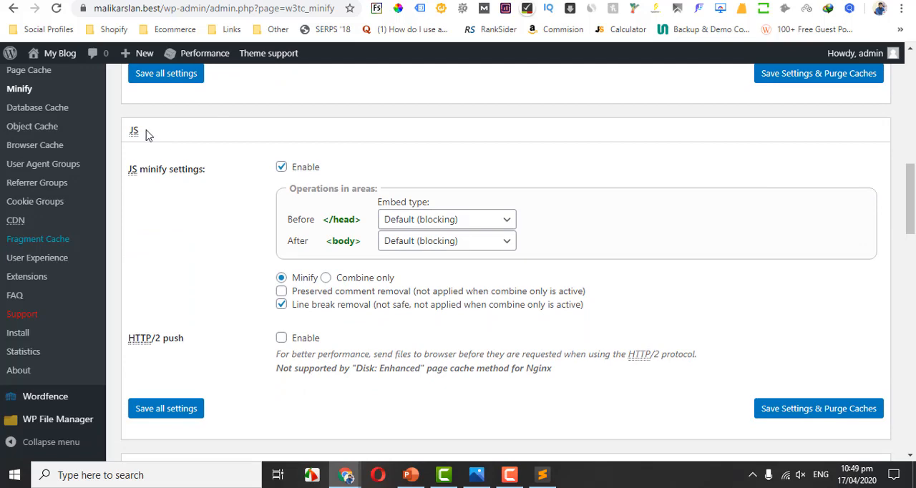
pyautogui.click(284, 166)
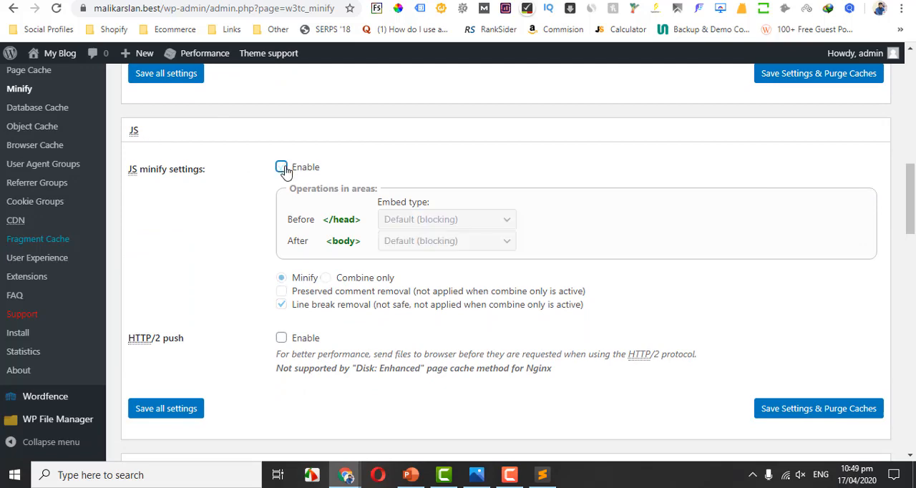
pyautogui.click(284, 168)
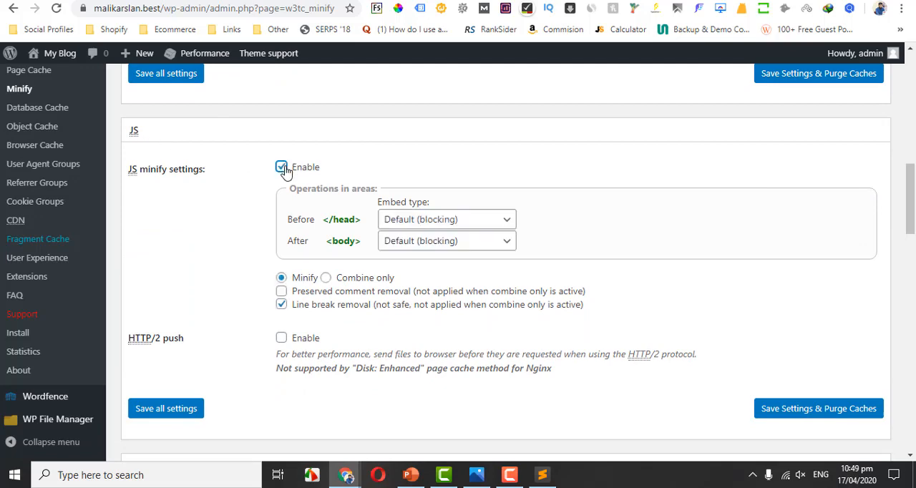
pyautogui.click(327, 279)
pyautogui.click(283, 281)
# Check the CSS minify settings, and save the Minify settings with a cache purge.
pyautogui.scroll(-4, 913, 185)
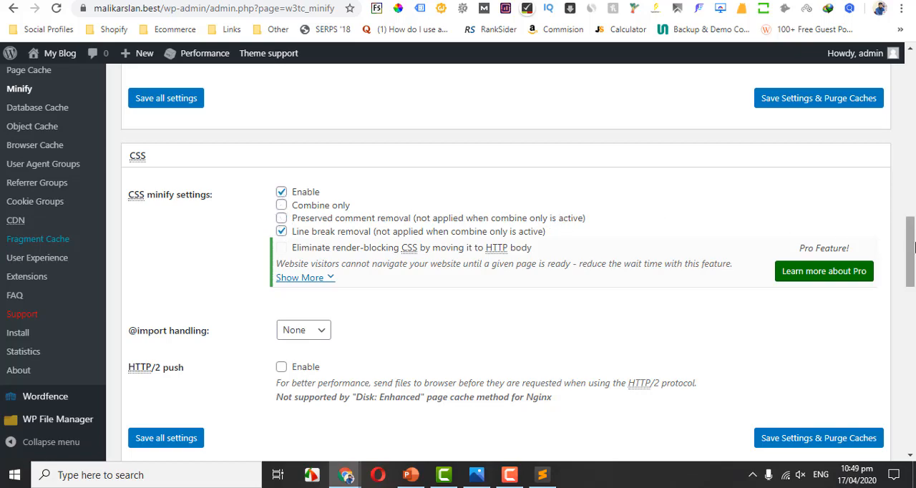
pyautogui.moveTo(914, 247); pyautogui.dragTo(914, 414)
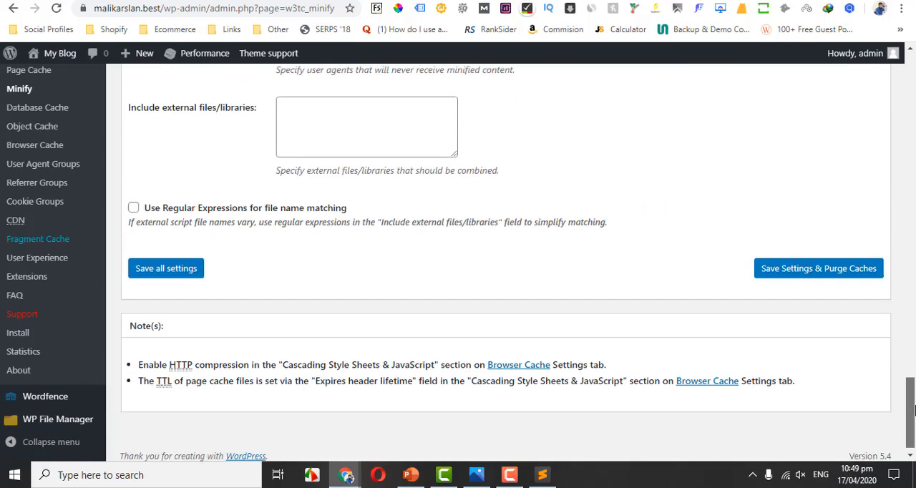
pyautogui.click(793, 267)
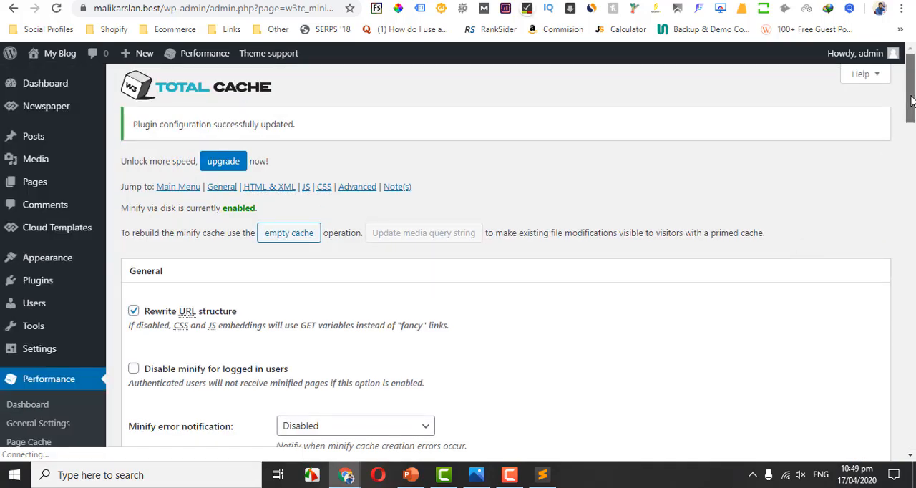
# Open the Database Cache settings and review the General and Advanced options.
pyautogui.moveTo(912, 102); pyautogui.dragTo(912, 147)
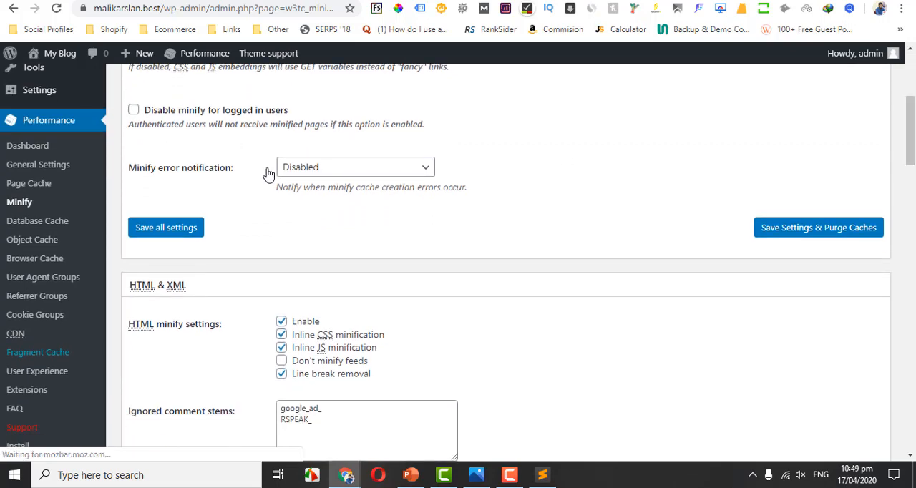
pyautogui.click(40, 221)
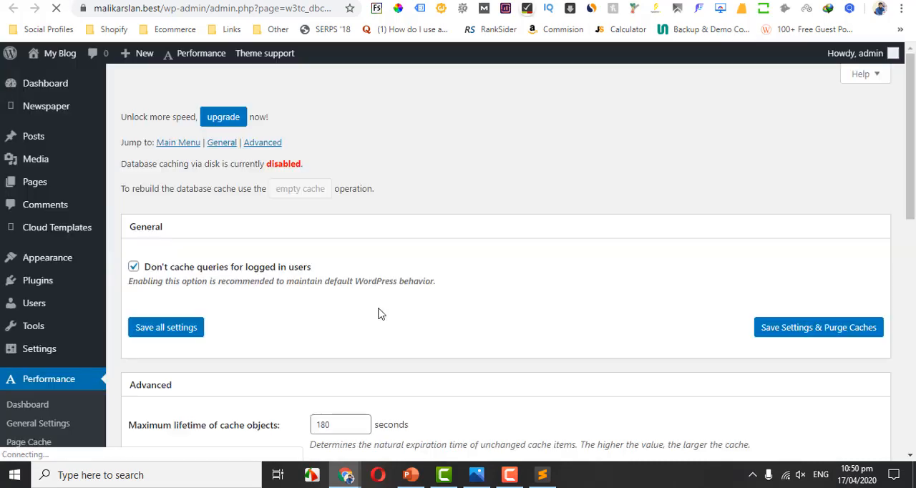
pyautogui.moveTo(914, 186); pyautogui.dragTo(900, 268)
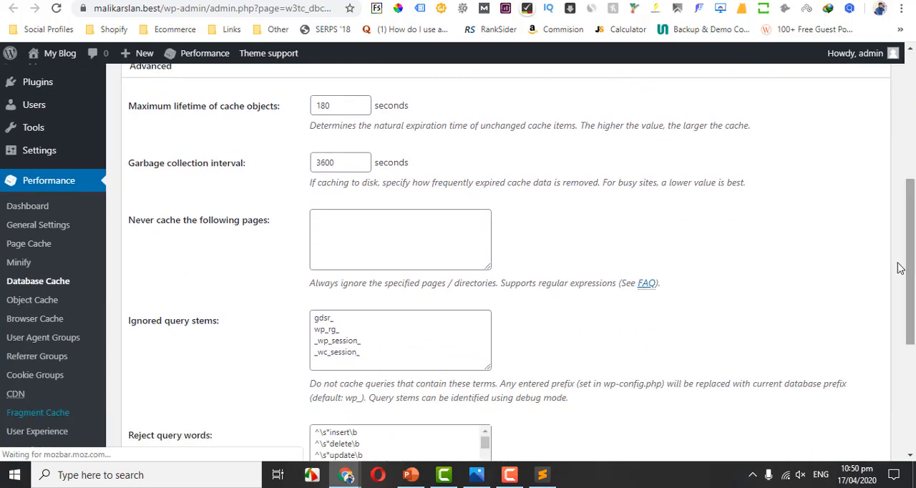
# Open the Browser Cache settings and enable the Last-Modified header, expires header, entity tag (ETag) and W3 Total Cache header.
pyautogui.click(25, 321)
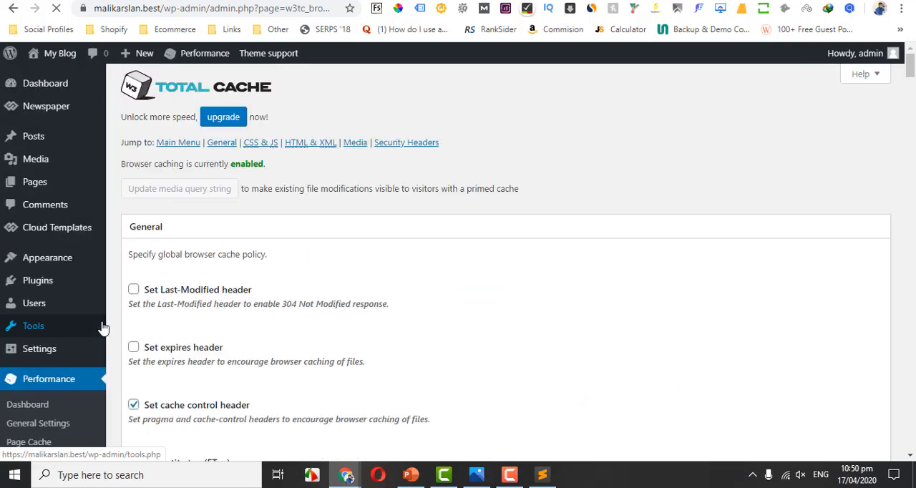
pyautogui.moveTo(910, 72); pyautogui.dragTo(910, 85)
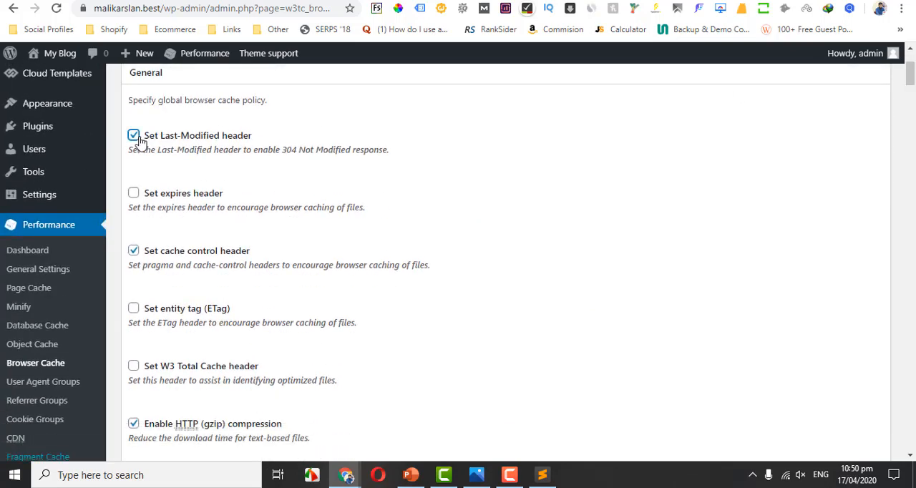
pyautogui.click(133, 193)
pyautogui.moveTo(912, 78); pyautogui.dragTo(912, 85)
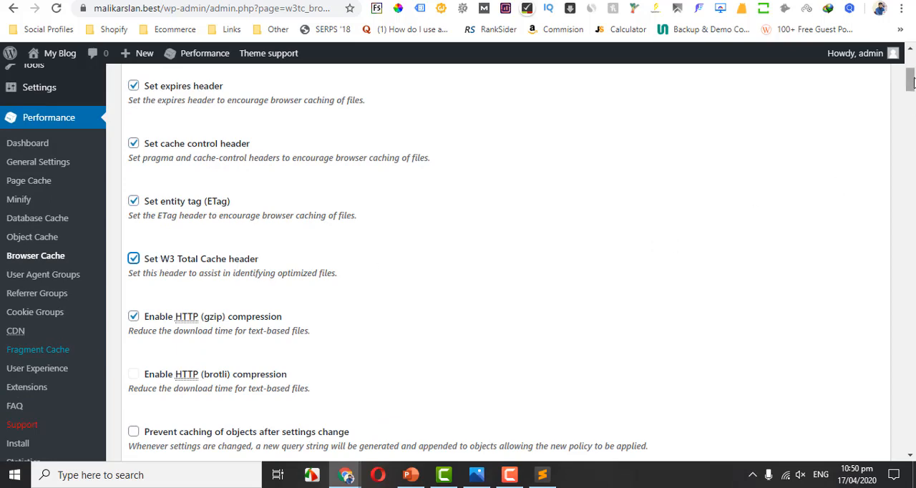
pyautogui.scroll(-3, 914, 126)
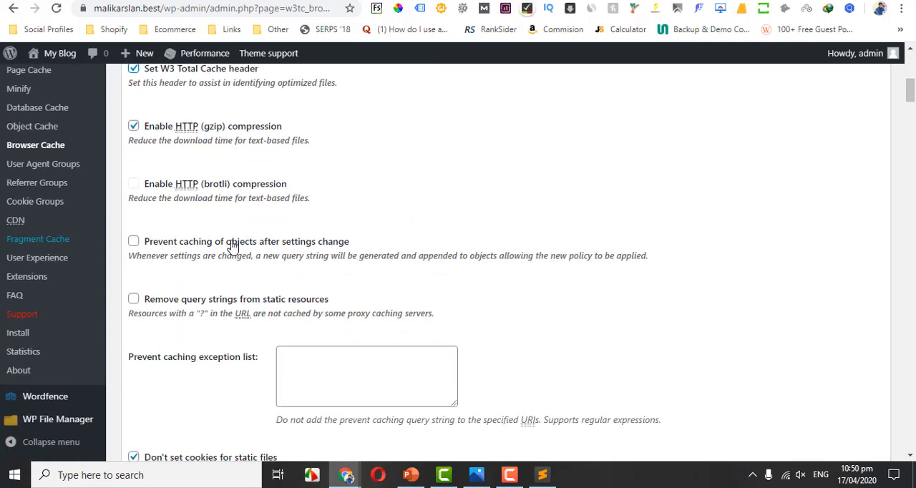
pyautogui.moveTo(911, 97)
pyautogui.mouseDown()
pyautogui.moveTo(910, 82)
pyautogui.moveTo(911, 111)
pyautogui.mouseUp()
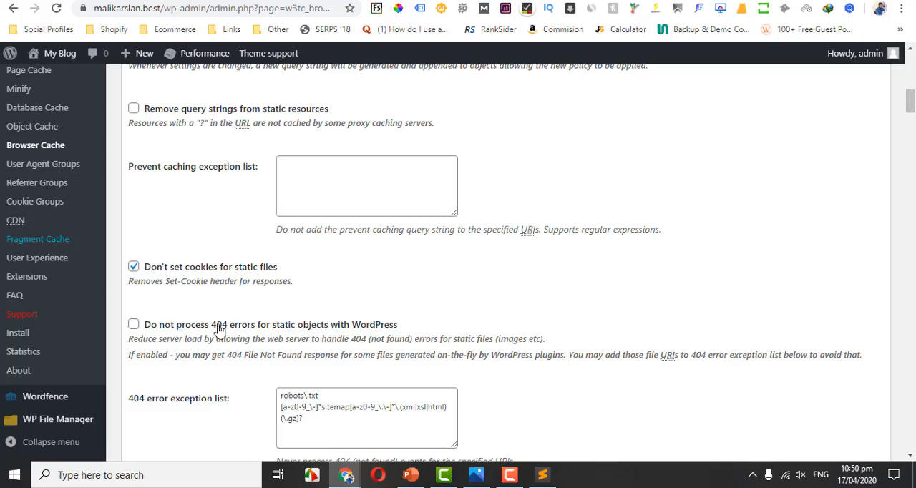
# Review the General, CSS & JS and HTML & XML browser cache policies, and save the Browser Cache settings with a cache purge.
pyautogui.moveTo(910, 106); pyautogui.dragTo(910, 120)
pyautogui.scroll(-3, 601, 151)
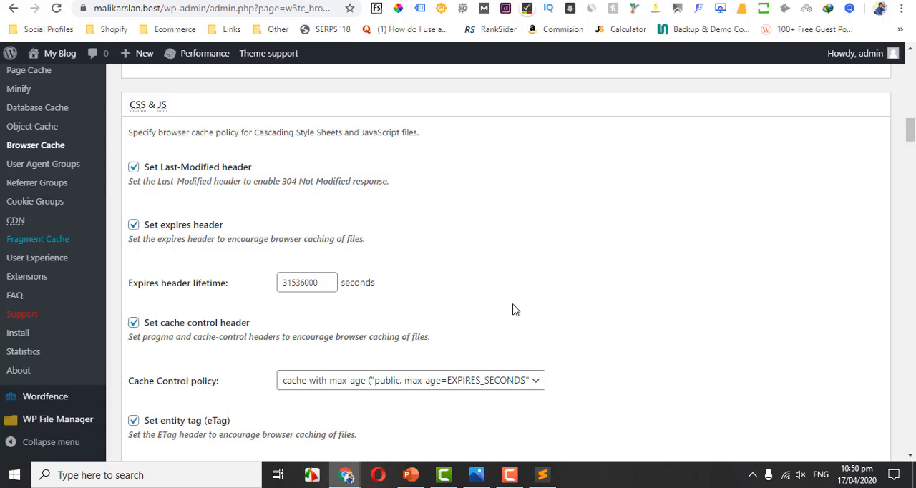
pyautogui.moveTo(912, 139); pyautogui.dragTo(913, 182)
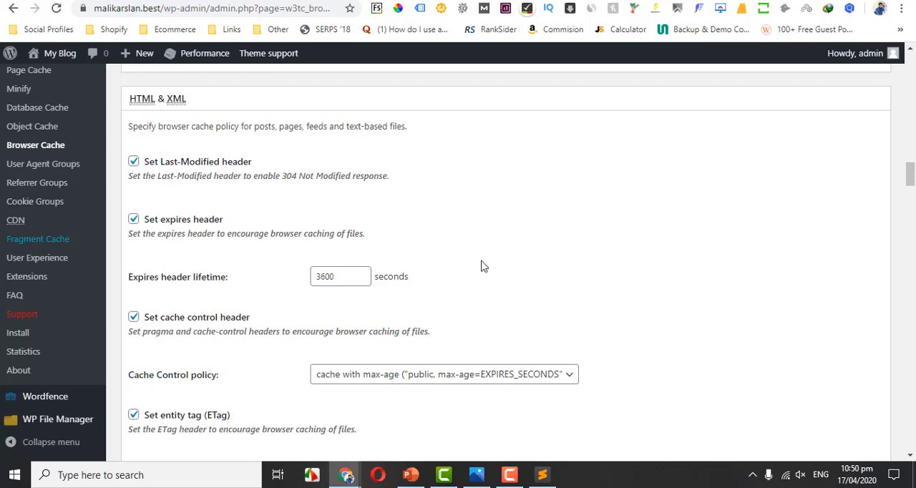
pyautogui.moveTo(912, 174); pyautogui.dragTo(896, 69)
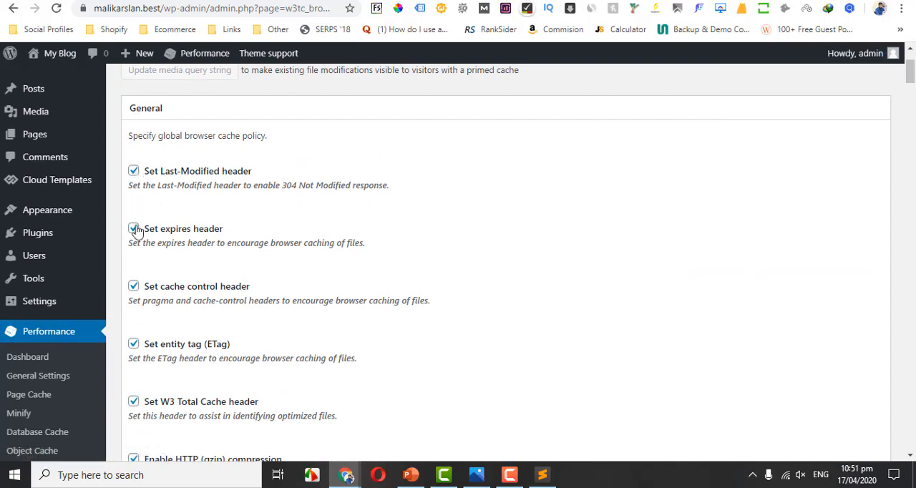
pyautogui.moveTo(904, 65)
pyautogui.moveTo(909, 77); pyautogui.dragTo(912, 236)
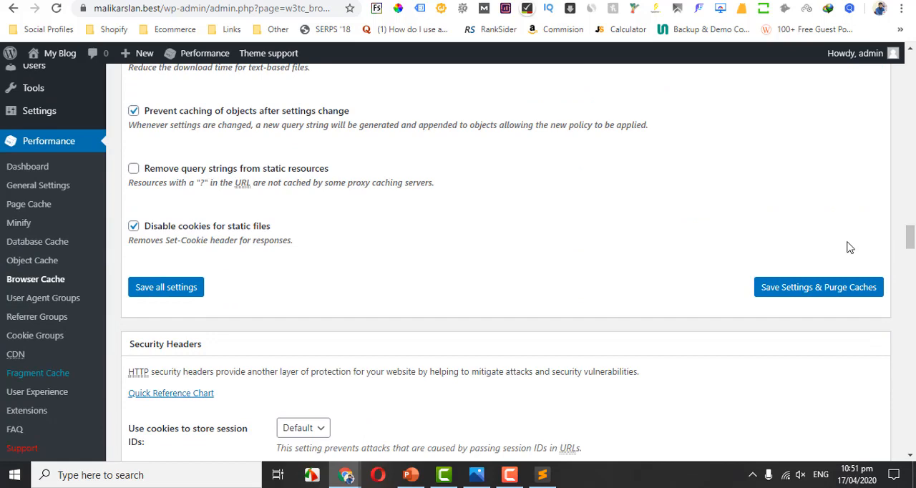
pyautogui.click(797, 286)
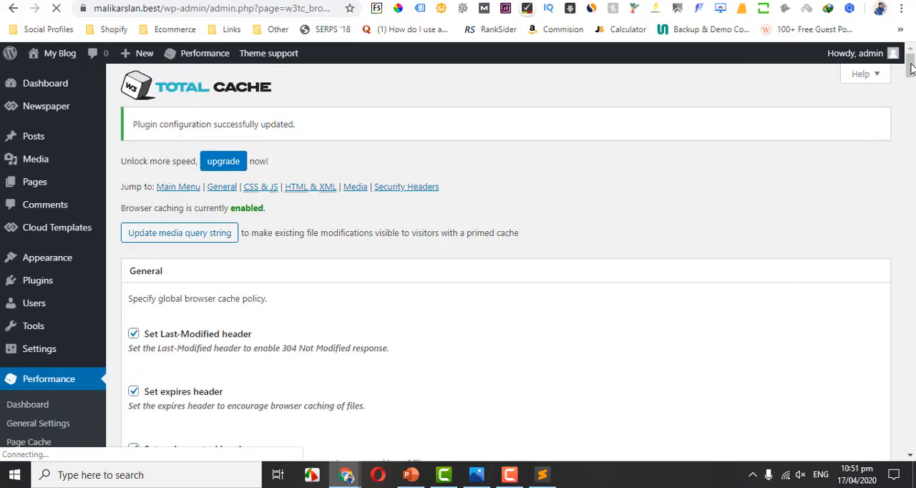
# Open the User Agent Groups settings and create a new group named android.
pyautogui.moveTo(911, 69); pyautogui.dragTo(911, 90)
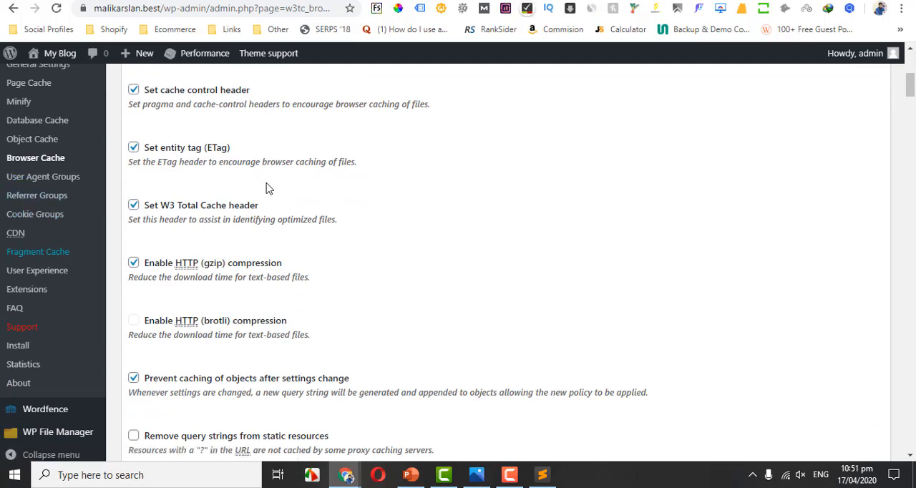
pyautogui.click(35, 185)
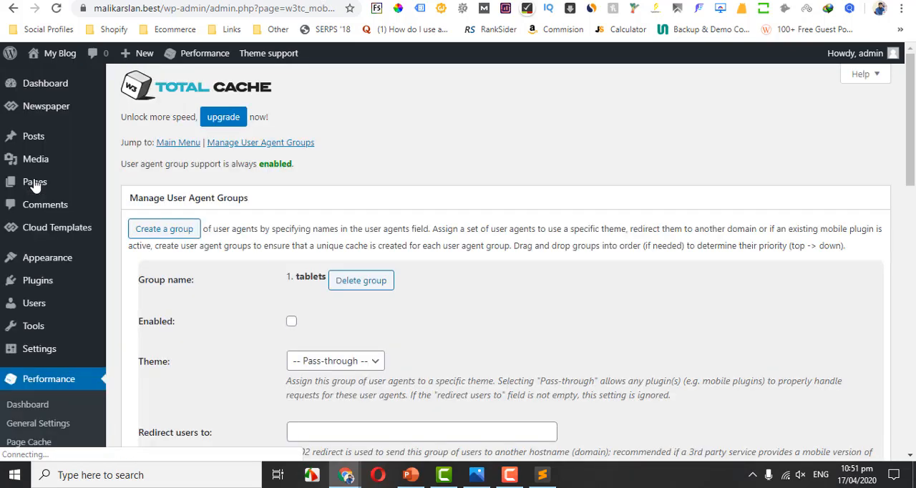
pyautogui.moveTo(914, 109); pyautogui.dragTo(914, 161)
pyautogui.click(165, 108)
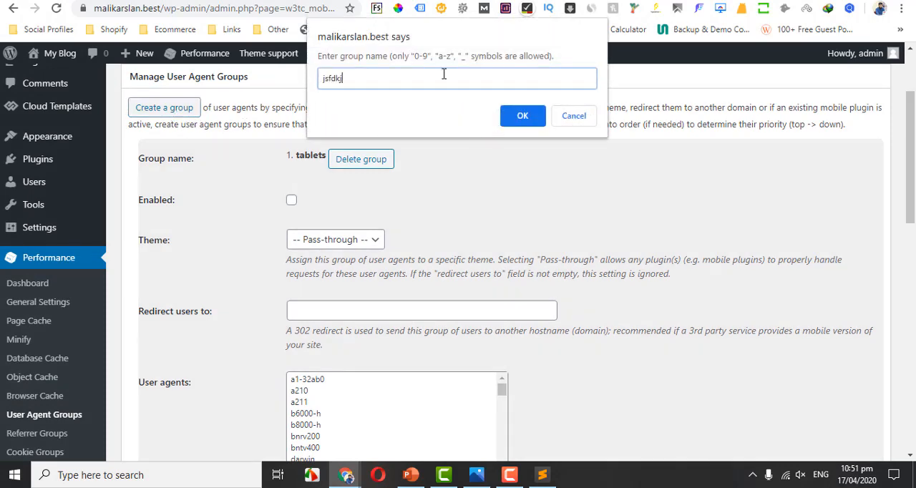
pyautogui.hotkey('ctrl', 'a')
pyautogui.press('BackSpace')
pyautogui.click(514, 120)
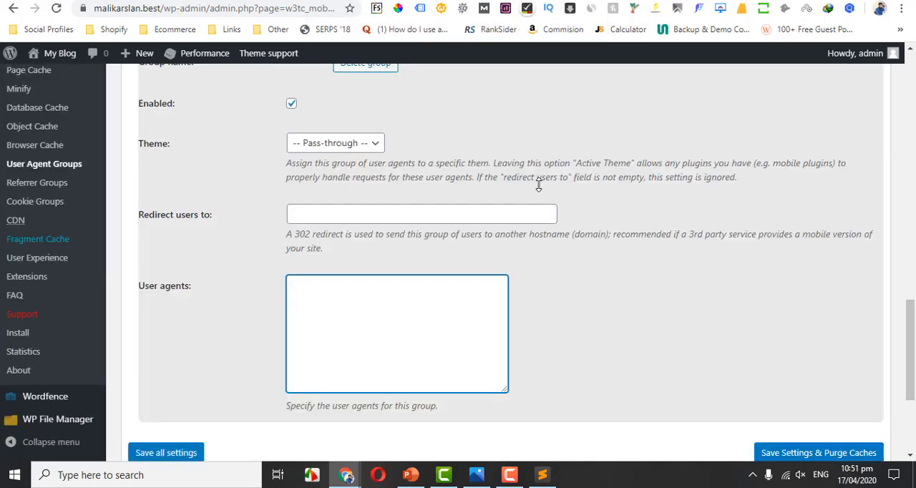
# Keep the android group enabled, assign it the Newspaper theme, and list sony and iphone as its user agents.
pyautogui.moveTo(914, 322); pyautogui.dragTo(914, 303)
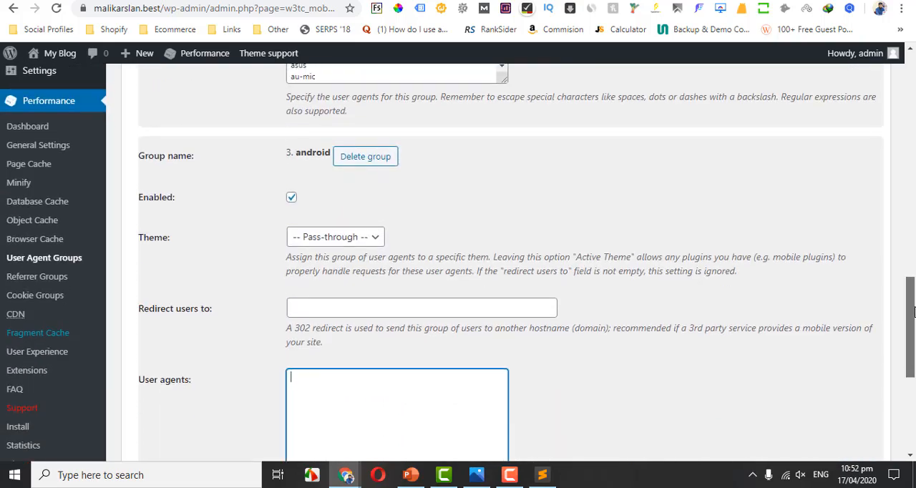
pyautogui.click(291, 198)
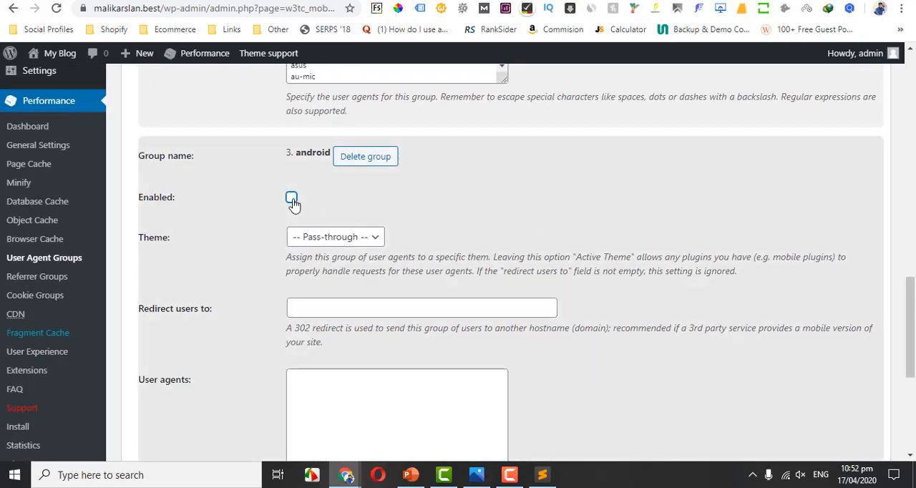
pyautogui.click(292, 199)
pyautogui.click(324, 238)
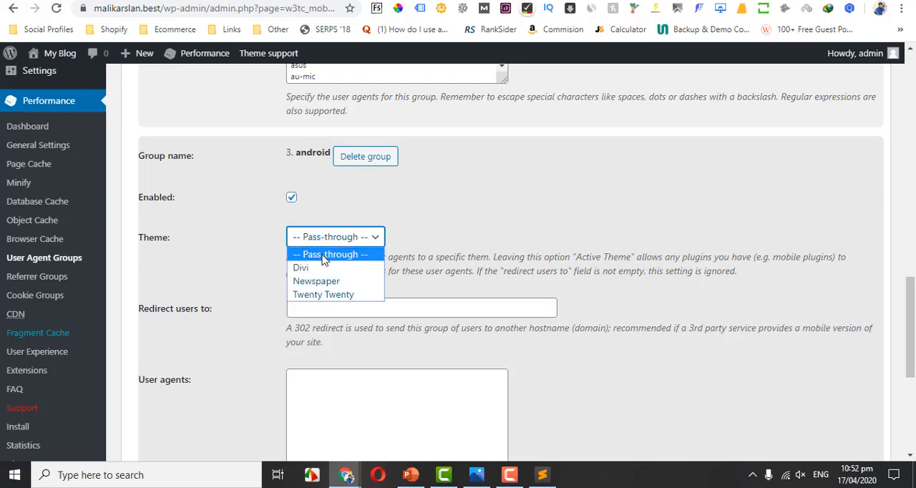
pyautogui.click(321, 280)
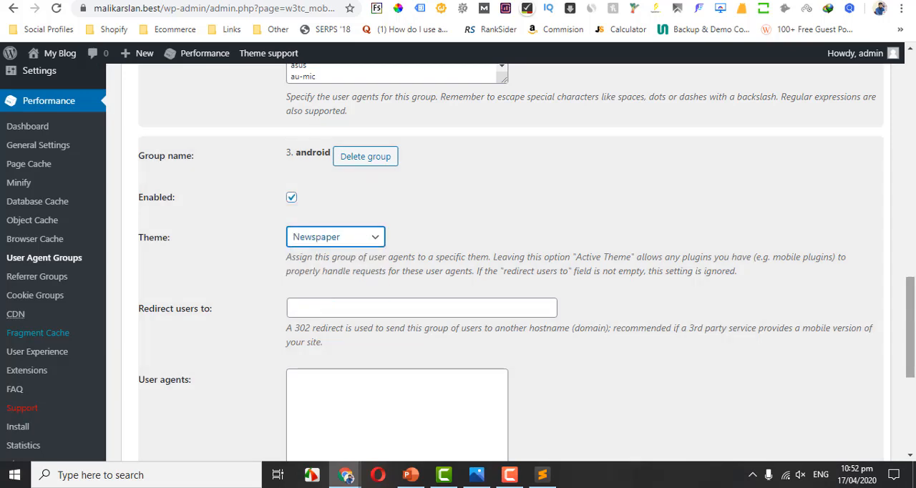
pyautogui.scroll(-2, 573, 208)
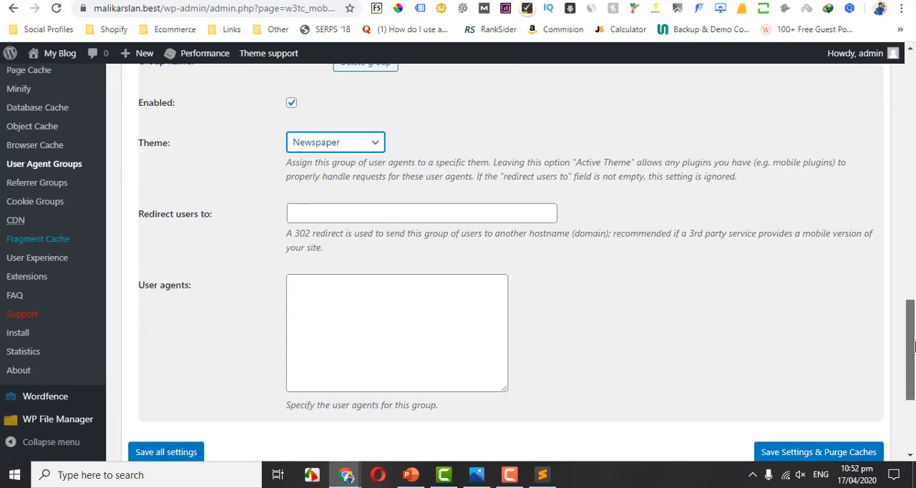
pyautogui.click(341, 329)
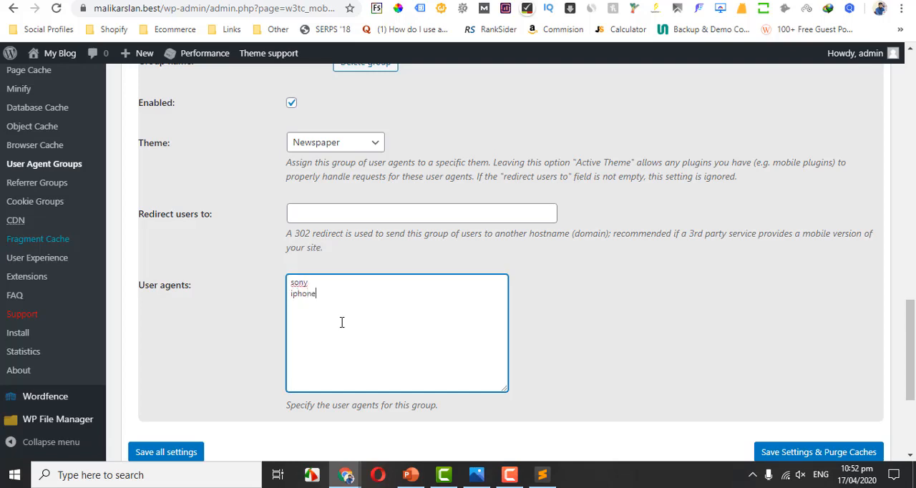
# Review the android group's user agents and the installed themes that can be assigned to it.
pyautogui.moveTo(324, 307); pyautogui.dragTo(288, 278)
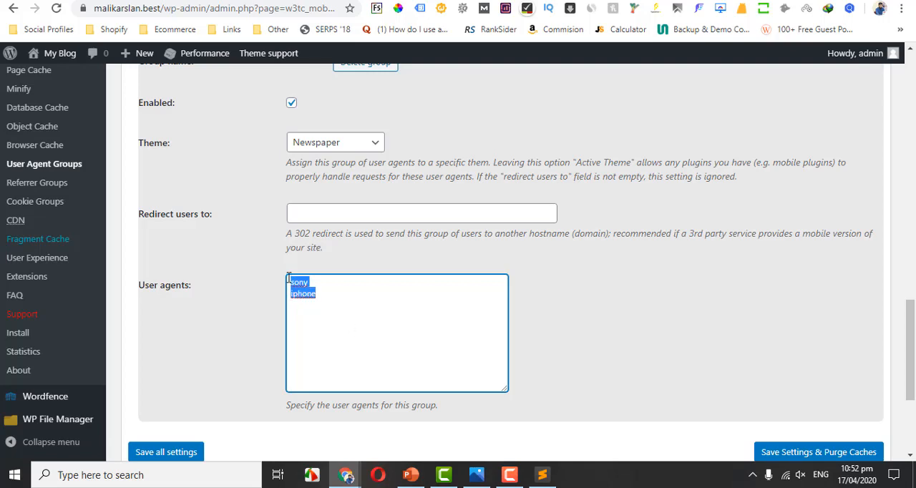
pyautogui.click(338, 145)
pyautogui.click(321, 190)
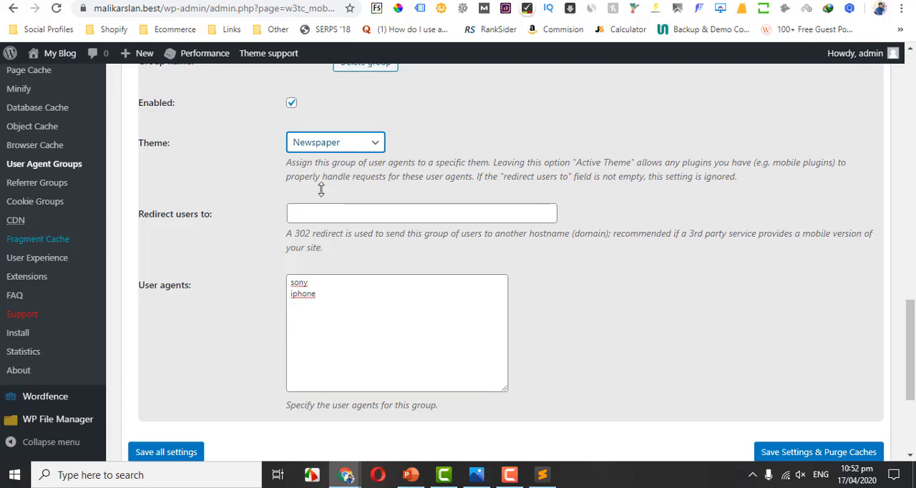
pyautogui.moveTo(911, 372); pyautogui.dragTo(913, 319)
pyautogui.moveTo(72, 114)
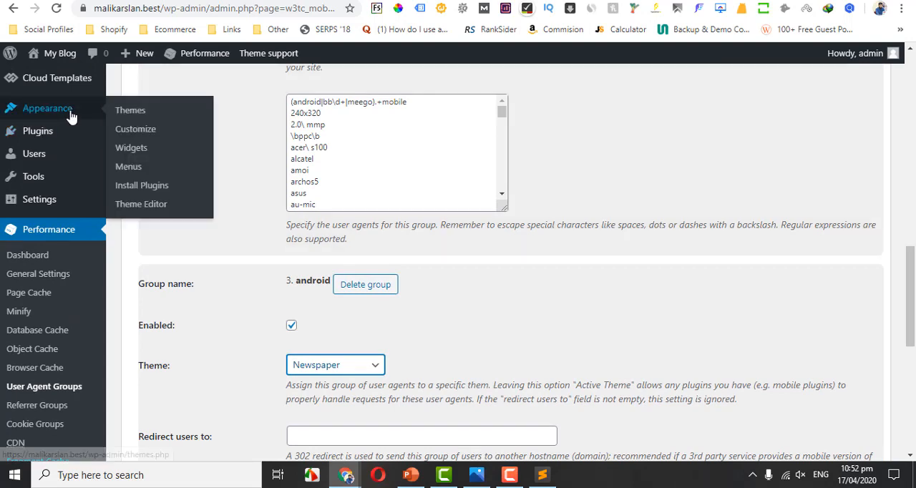
pyautogui.click(130, 110)
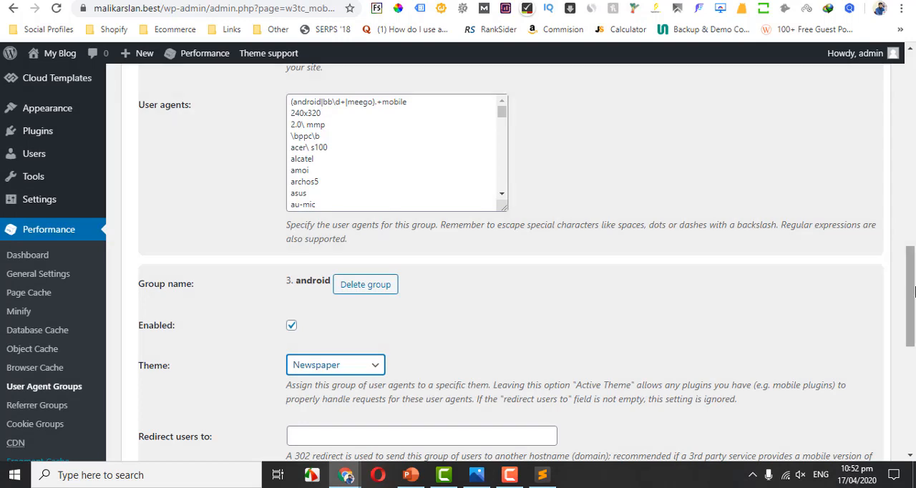
pyautogui.scroll(-3, 653, 262)
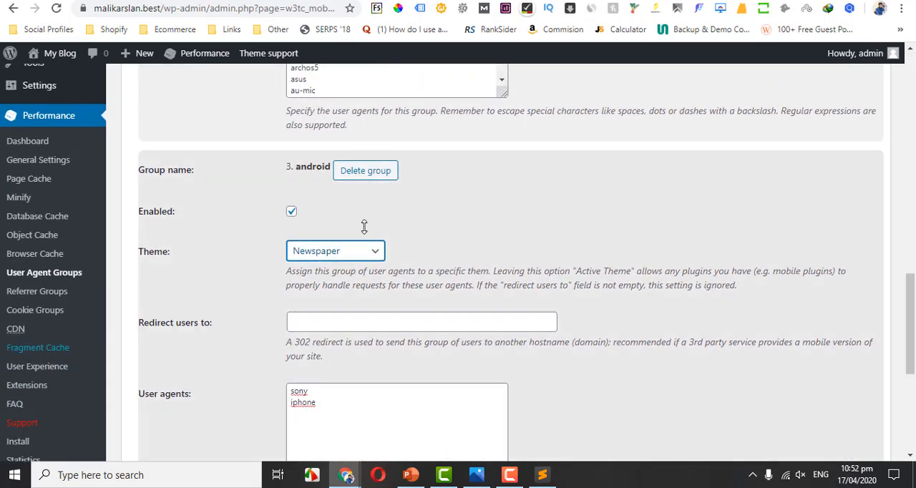
pyautogui.click(350, 251)
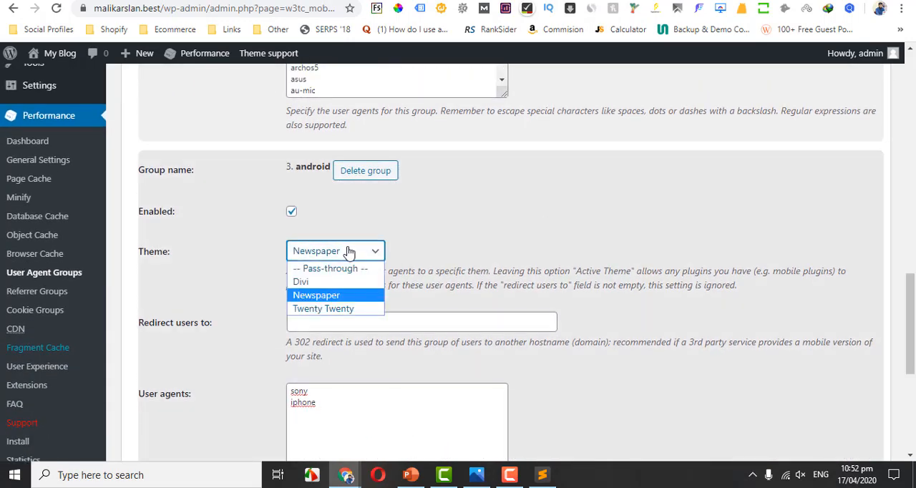
pyautogui.click(349, 252)
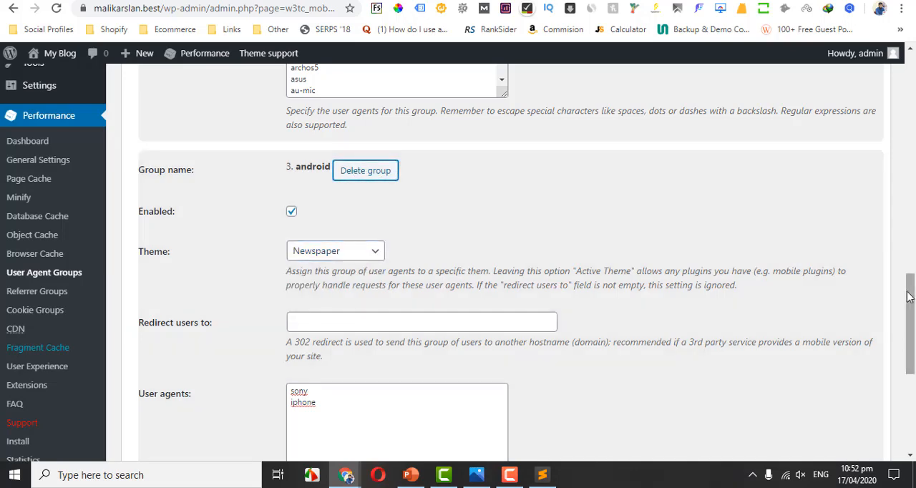
# Turn off the android group and try to save the User Agent Groups settings with a cache purge.
pyautogui.scroll(-3, 377, 179)
pyautogui.scroll(4, 444, 187)
pyautogui.scroll(-1, 511, 197)
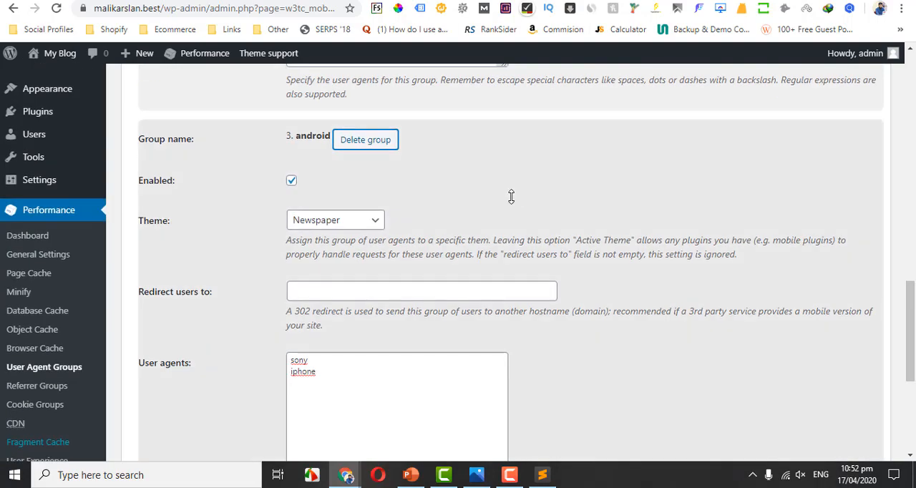
pyautogui.click(292, 181)
pyautogui.scroll(-3, 770, 287)
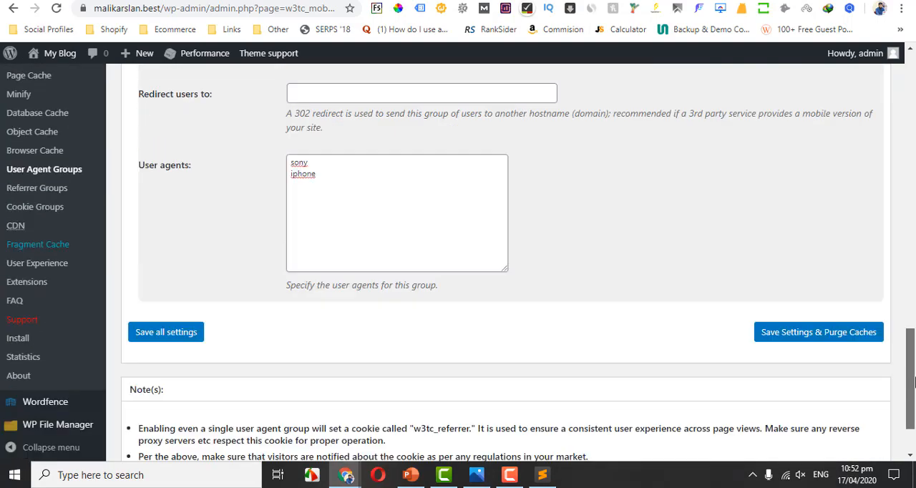
pyautogui.click(808, 307)
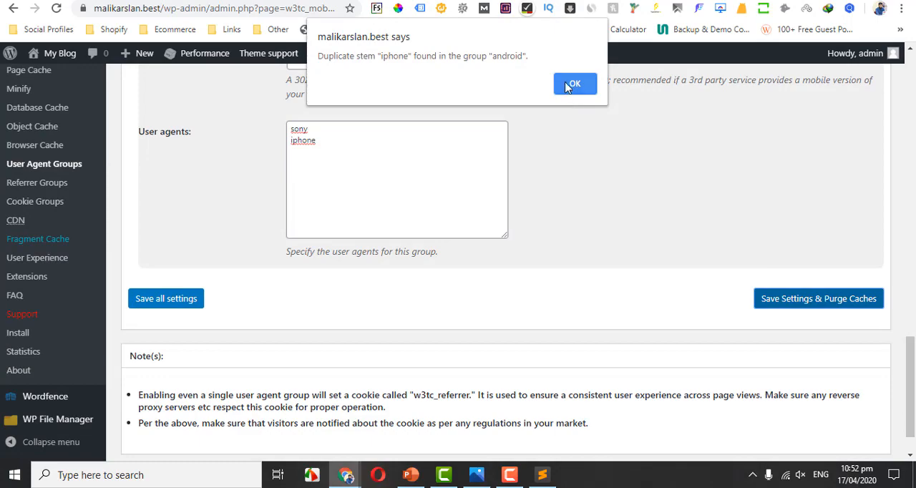
pyautogui.click(573, 84)
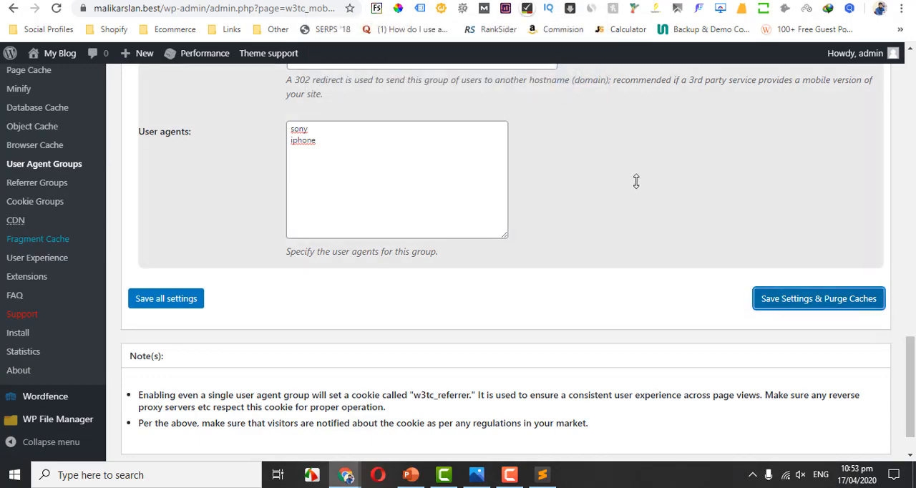
# Open the Referrer Groups settings, check the search_engines group's referrers, and assign the Divi theme to that group.
pyautogui.moveTo(909, 371); pyautogui.dragTo(911, 337)
pyautogui.click(50, 340)
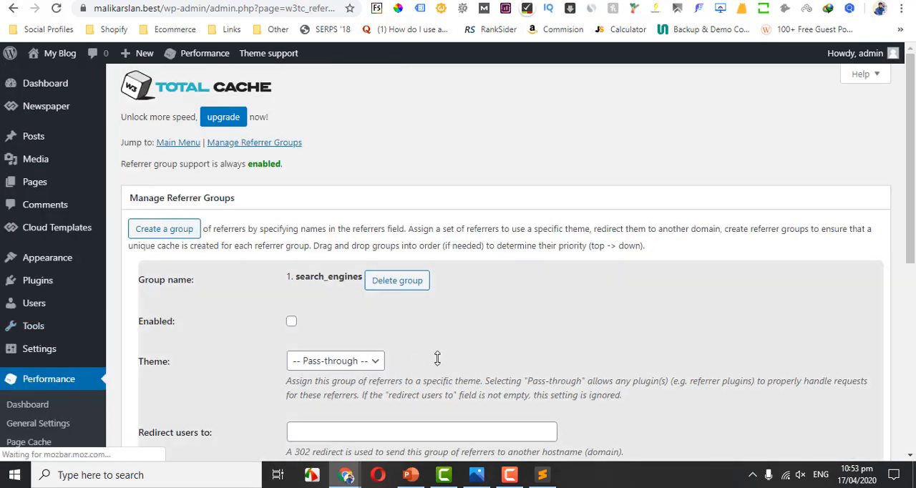
pyautogui.scroll(-3, 299, 377)
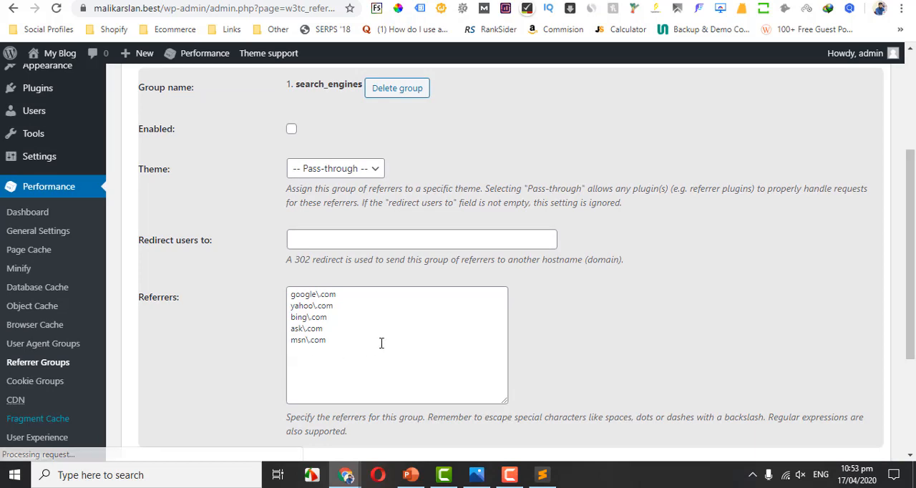
pyautogui.moveTo(380, 343); pyautogui.dragTo(276, 296)
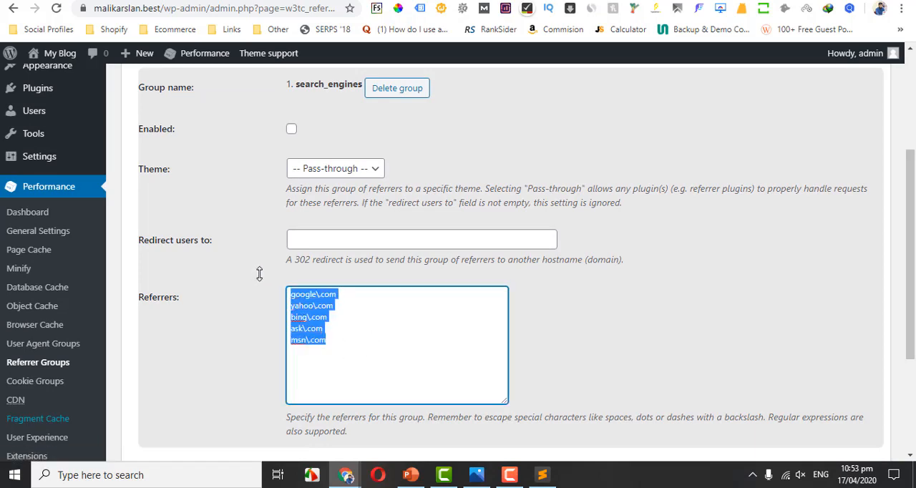
pyautogui.click(352, 170)
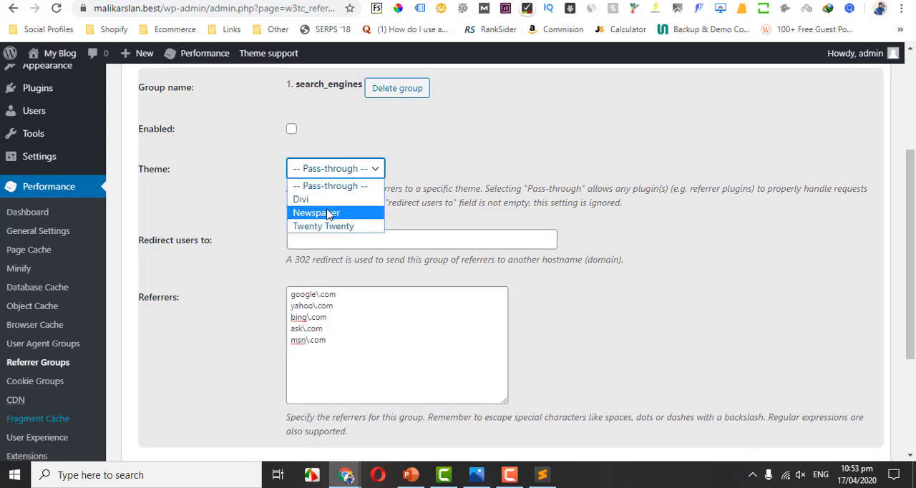
pyautogui.click(324, 204)
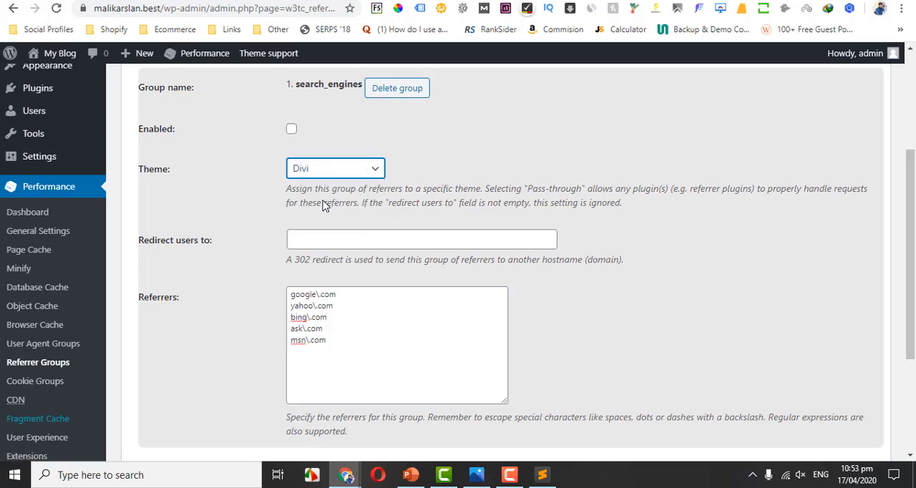
pyautogui.click(339, 349)
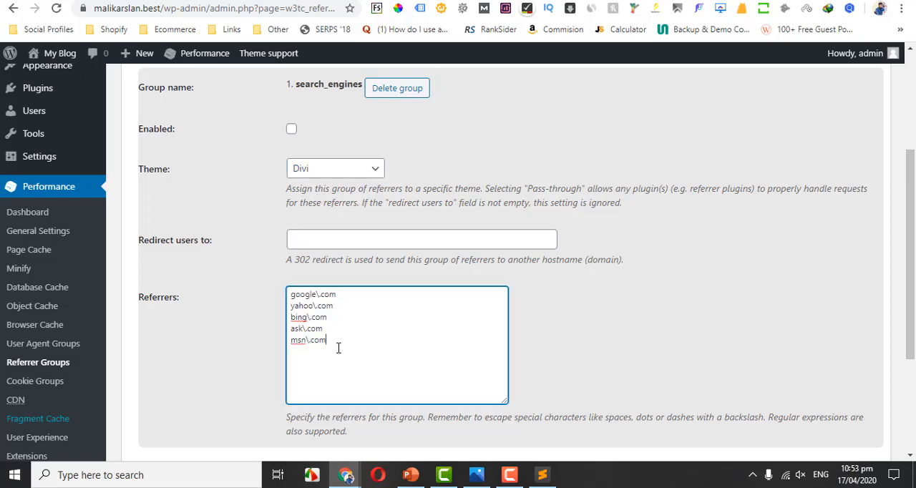
# Check the other themes available for the search_engines group and open its redirect address for editing.
pyautogui.click(329, 174)
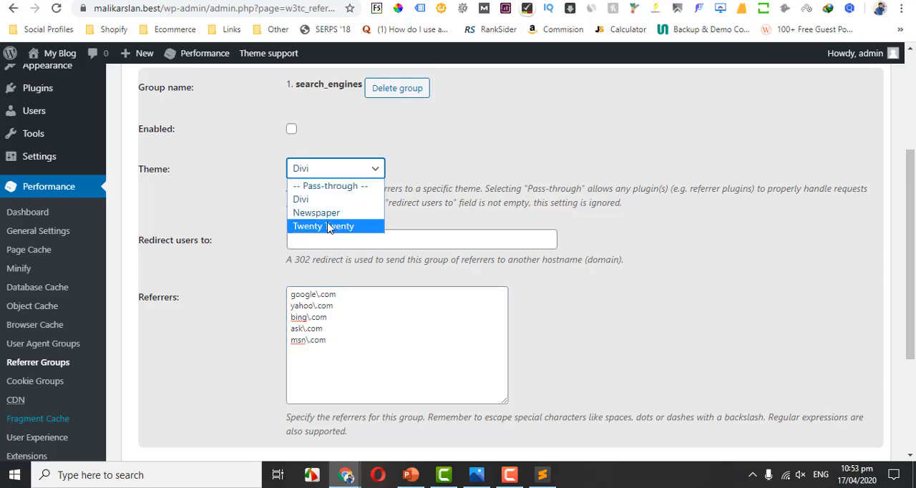
pyautogui.click(380, 131)
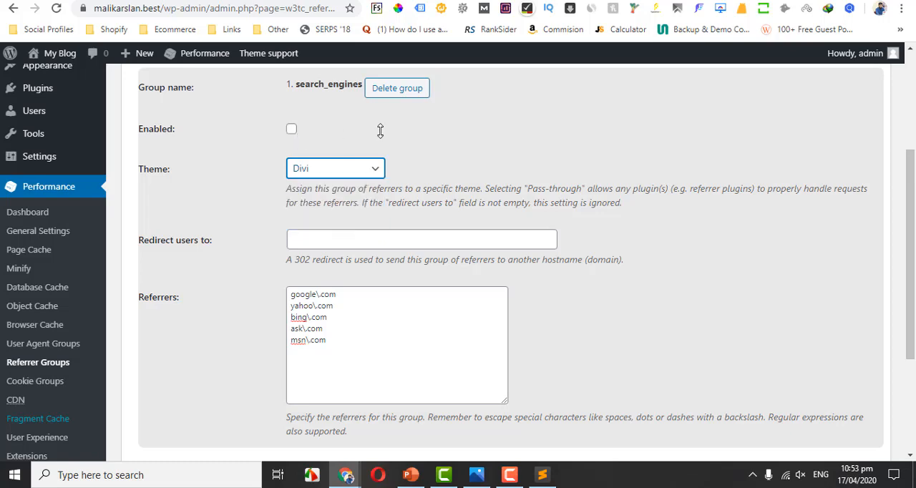
pyautogui.click(349, 236)
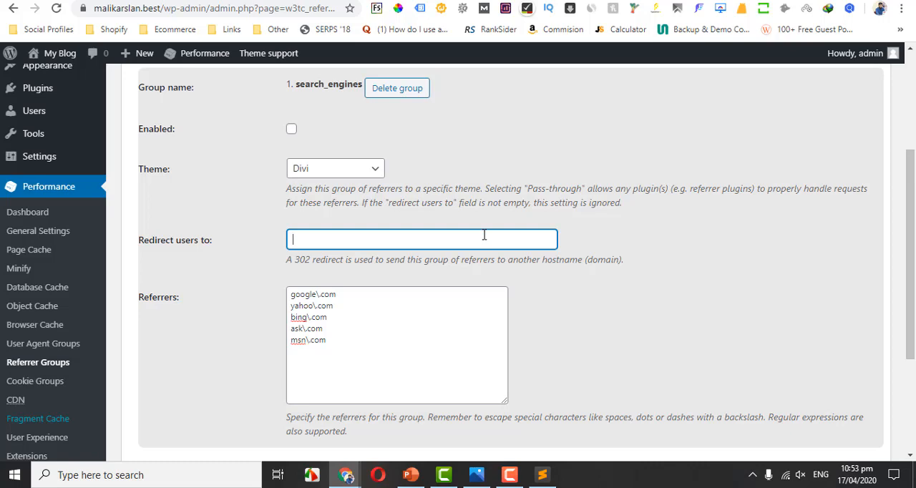
# Leave the Referrer Groups settings without saving the changes and open the Cookie Groups settings at the mobile group.
pyautogui.scroll(-3, 791, 224)
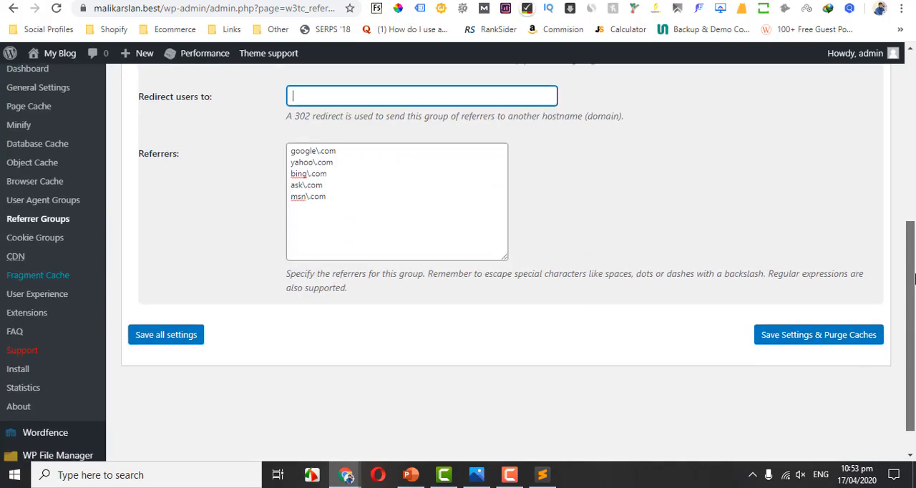
pyautogui.click(50, 243)
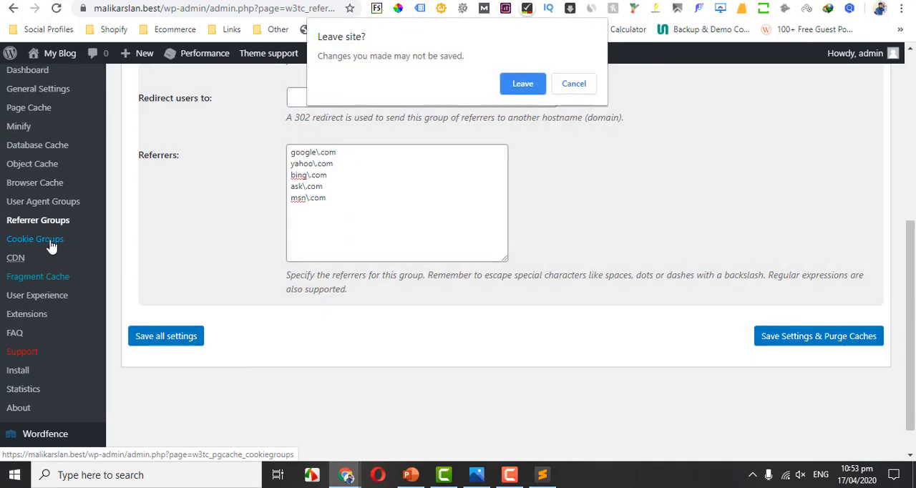
pyautogui.click(593, 87)
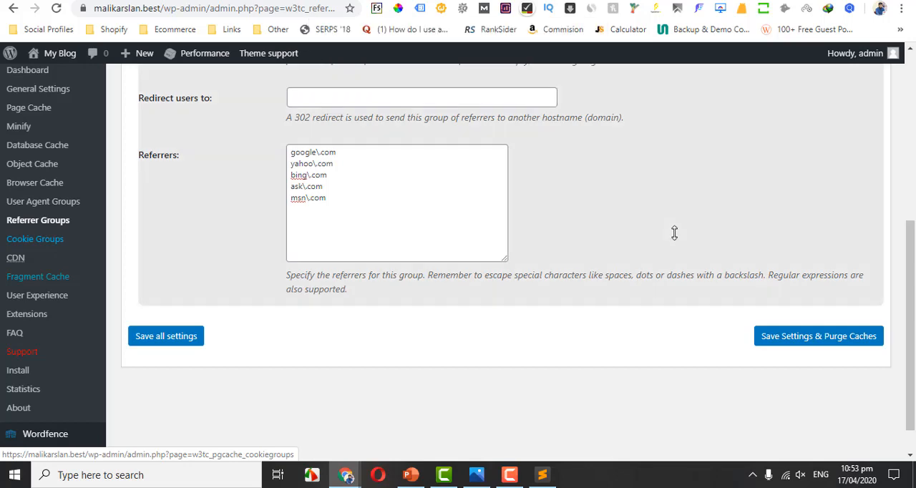
pyautogui.moveTo(914, 321); pyautogui.dragTo(914, 295)
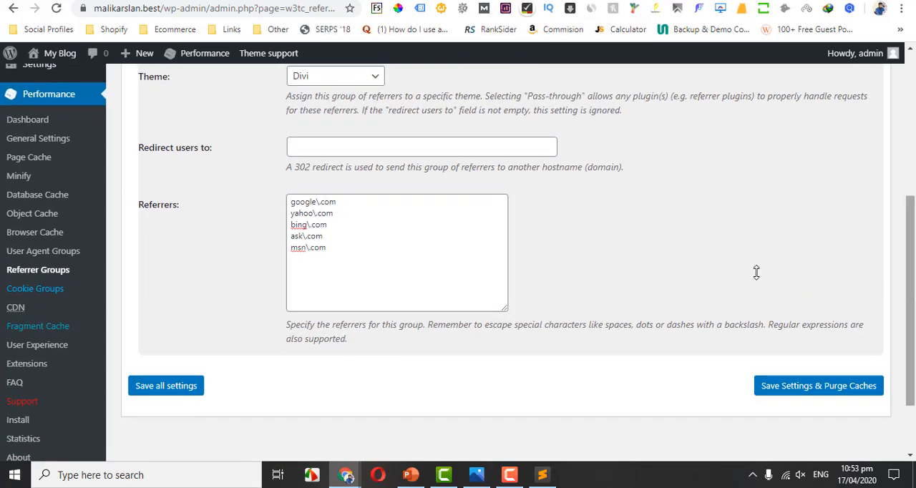
pyautogui.click(43, 288)
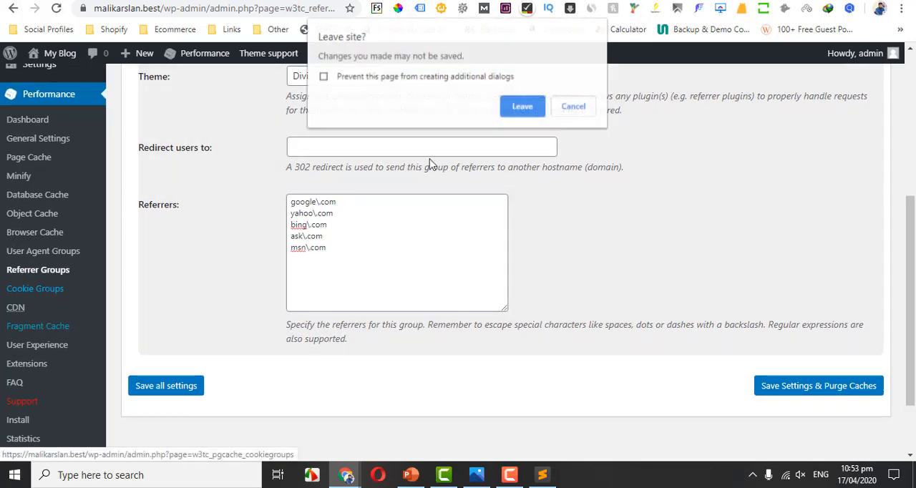
pyautogui.click(512, 106)
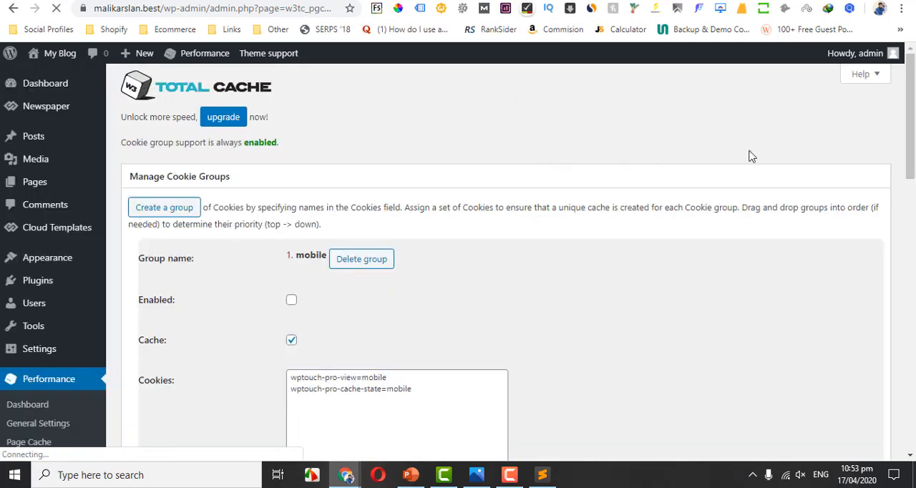
pyautogui.moveTo(912, 128); pyautogui.dragTo(915, 174)
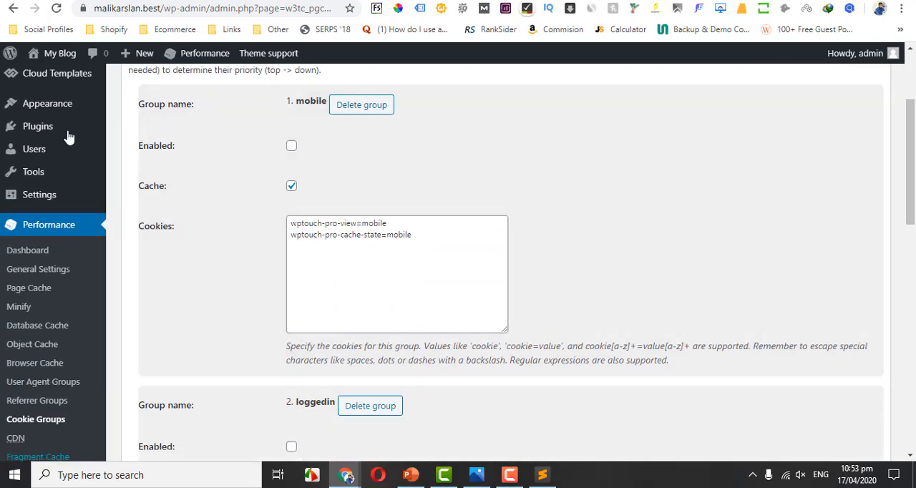
# Open the Add New User form in a separate tab, check the available user roles, and return to the Cookie Groups settings.
pyautogui.moveTo(45, 150)
pyautogui.middleClick(134, 174)
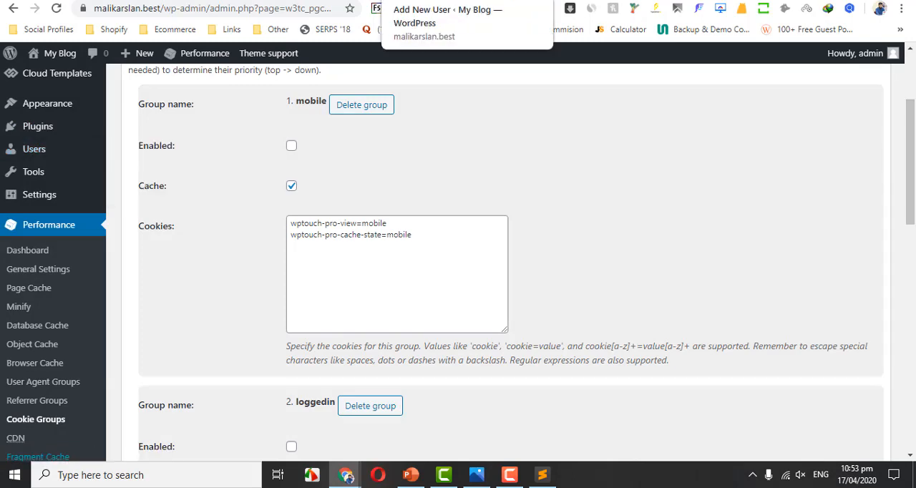
pyautogui.click(451, 1)
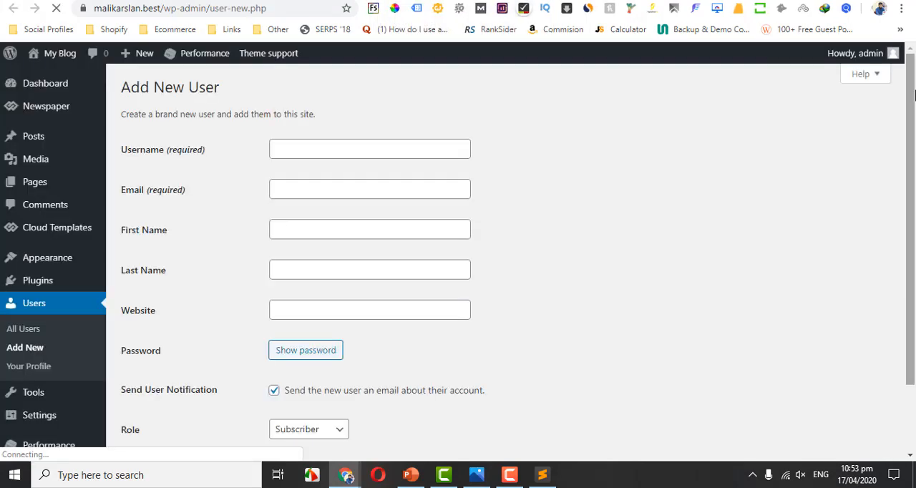
pyautogui.scroll(-2, 793, 237)
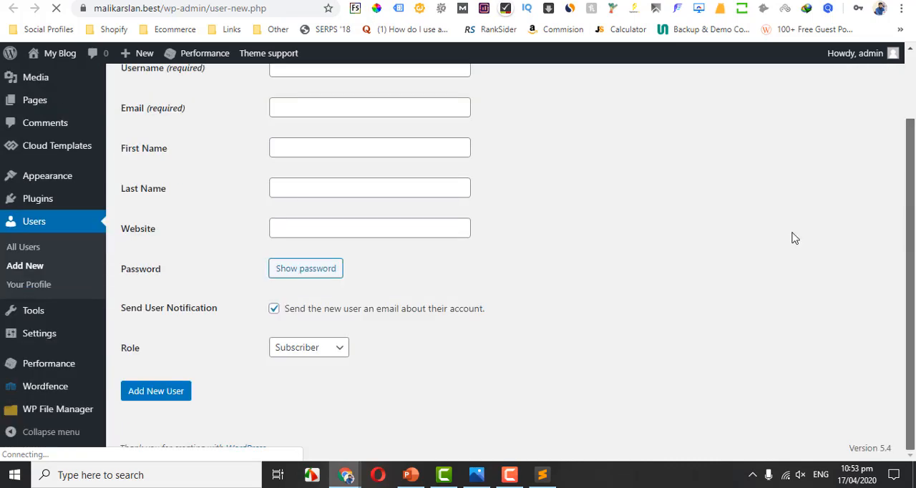
pyautogui.click(308, 348)
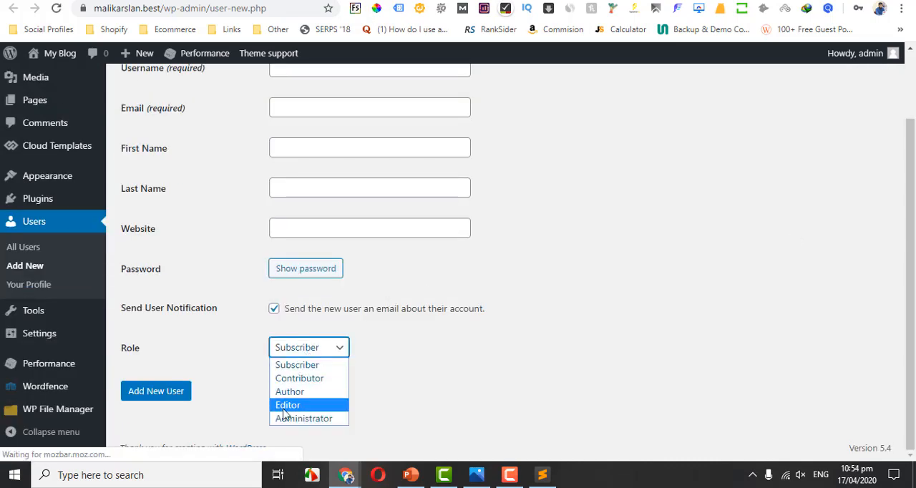
pyautogui.click(250, 374)
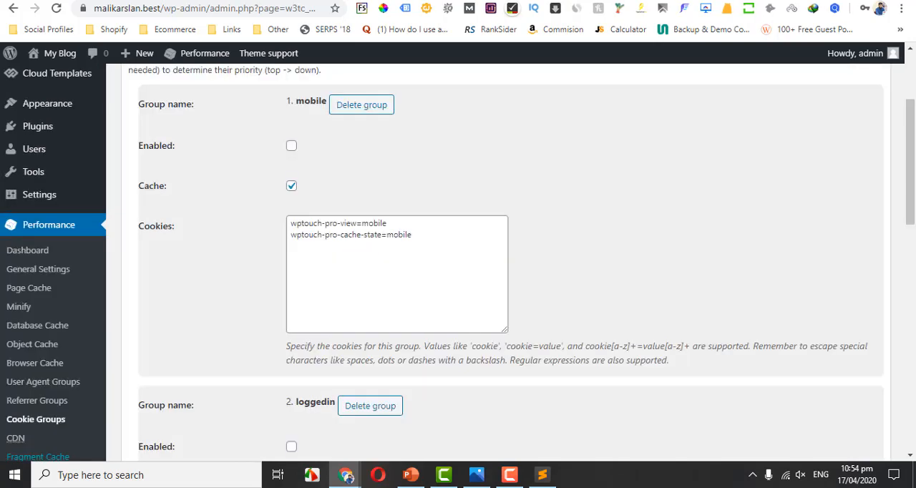
# Review the cookies and the enabled and cache options of the cookie groups, from the mobile group down to the subscriber roles.
pyautogui.click(441, 247)
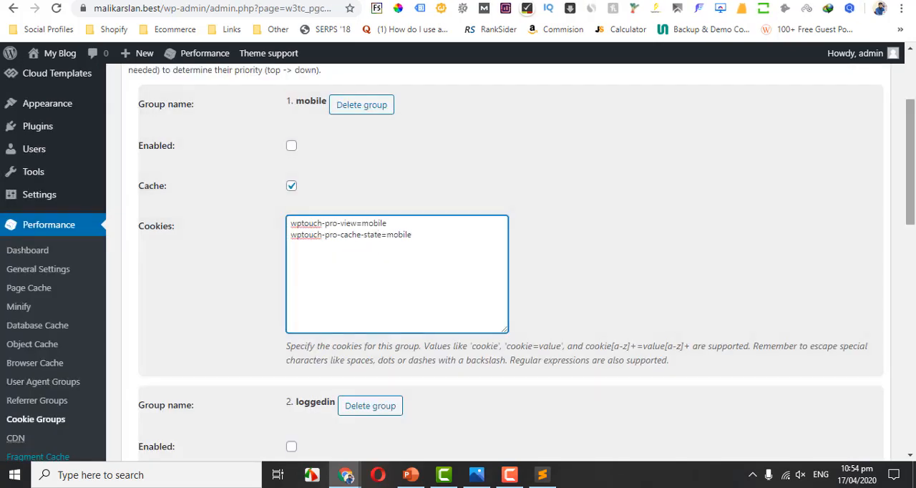
pyautogui.moveTo(914, 135)
pyautogui.mouseDown()
pyautogui.moveTo(914, 159)
pyautogui.moveTo(913, 150)
pyautogui.mouseUp()
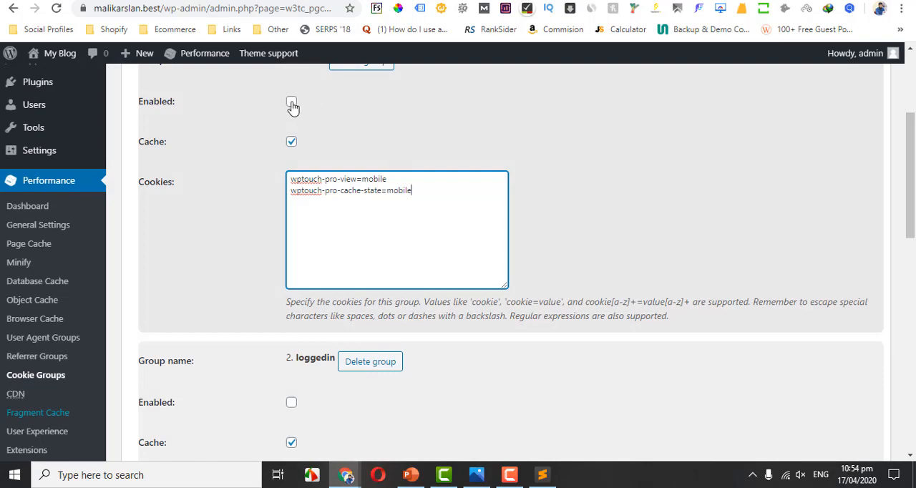
pyautogui.scroll(-8, 501, 287)
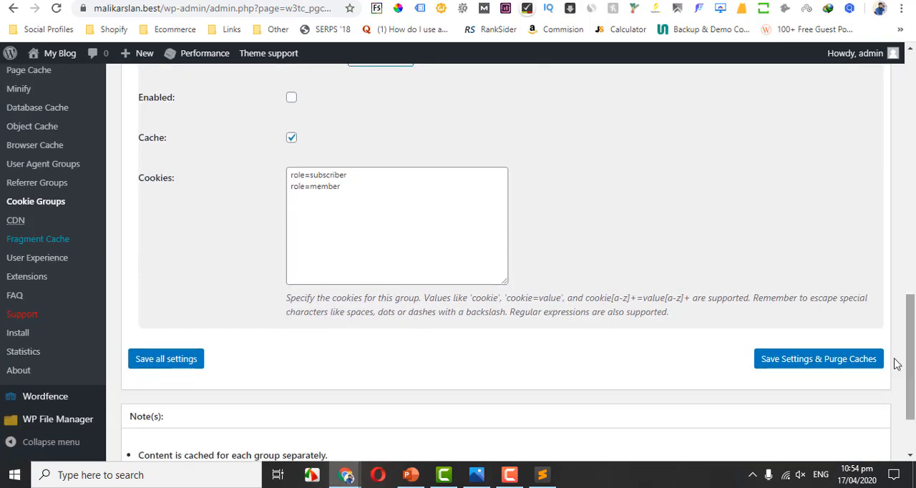
pyautogui.moveTo(910, 359); pyautogui.dragTo(911, 153)
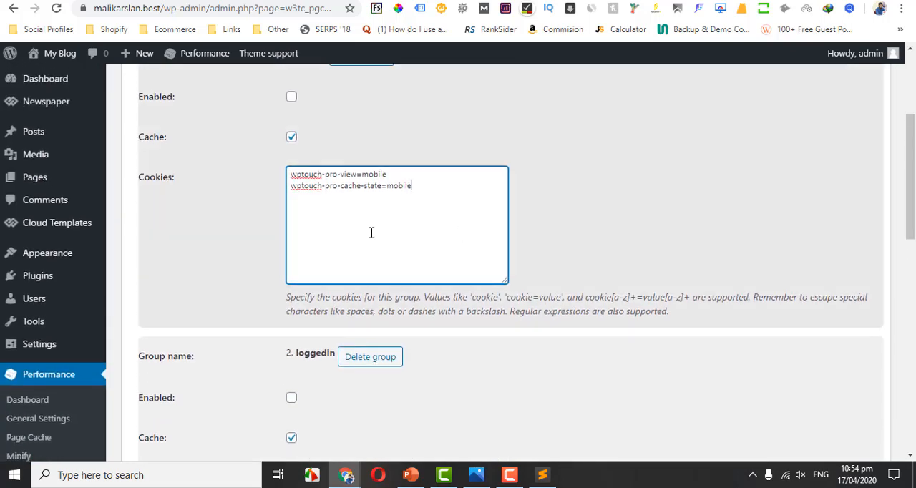
# Open the Add Plugins page, check the plugin name in the cloudflare.txt notes, and search the plugin directory for "optimole".
pyautogui.moveTo(60, 279)
pyautogui.click(160, 298)
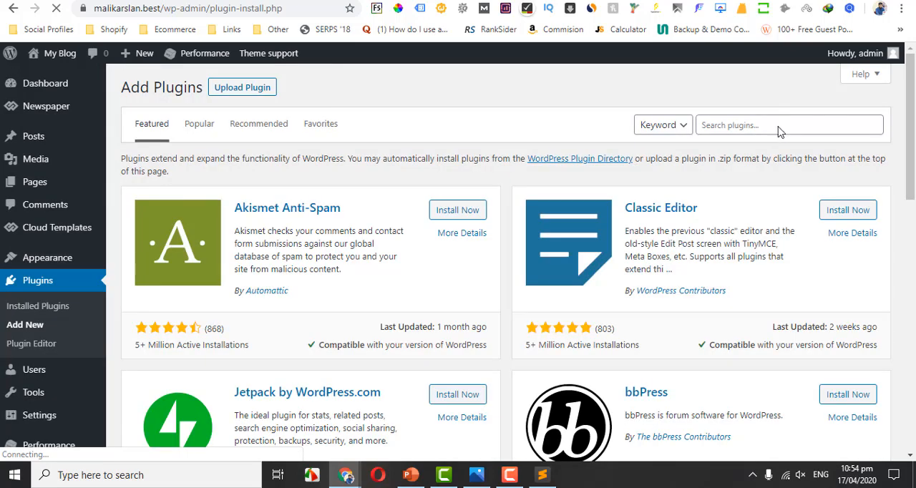
pyautogui.click(780, 130)
pyautogui.click(542, 475)
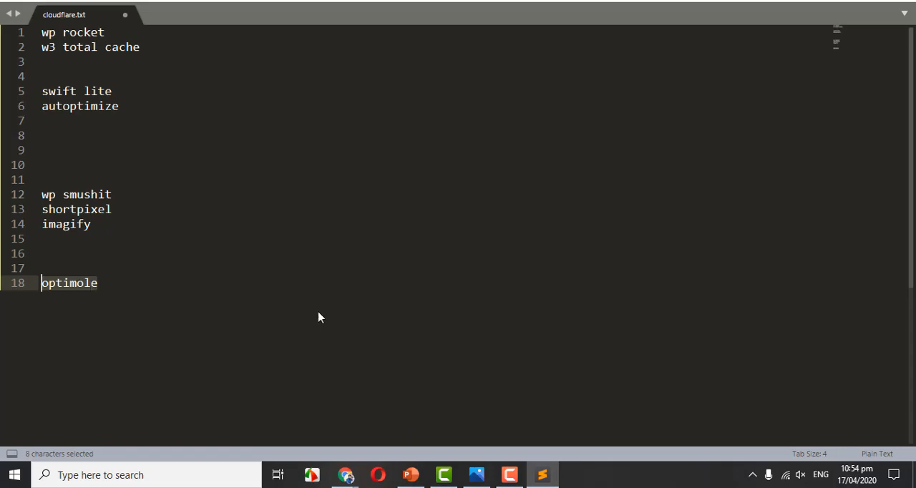
pyautogui.click(543, 475)
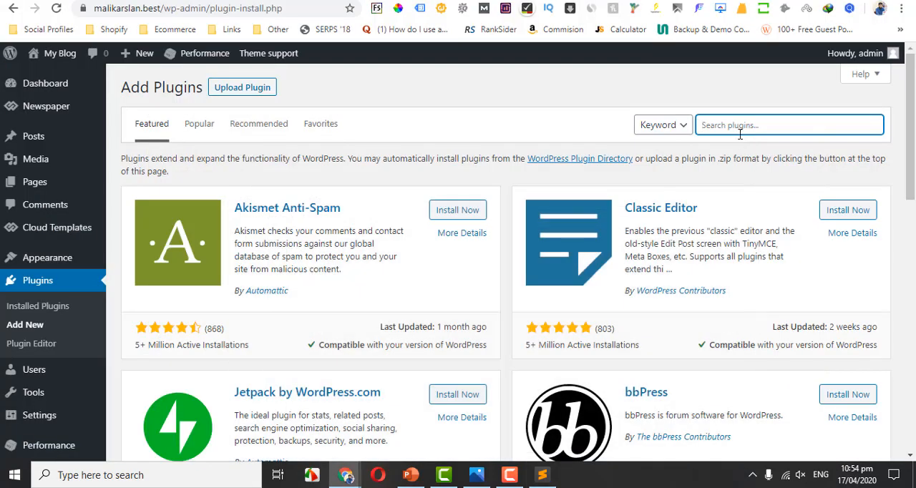
pyautogui.write('opt')
pyautogui.press('Down')
pyautogui.press('Return')
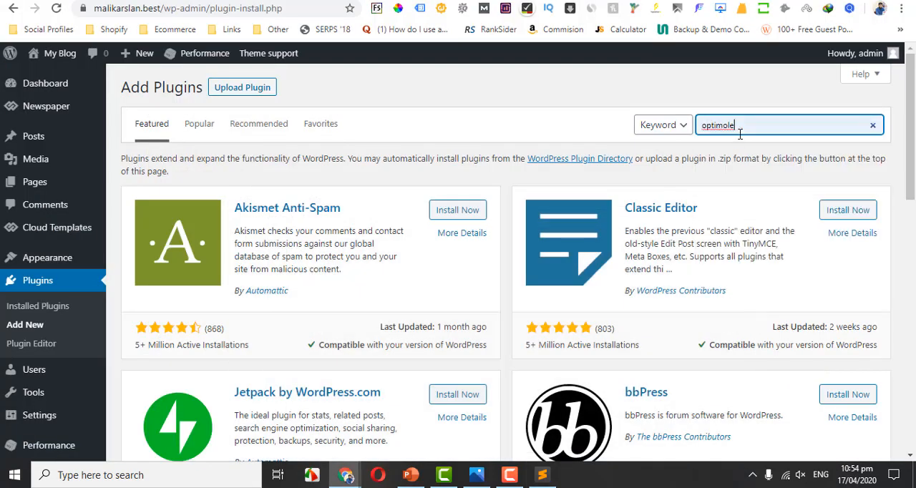
# Open temp-mail.org in a new tab and copy the temporary email address.
pyautogui.hotkey('ctrl', 't')
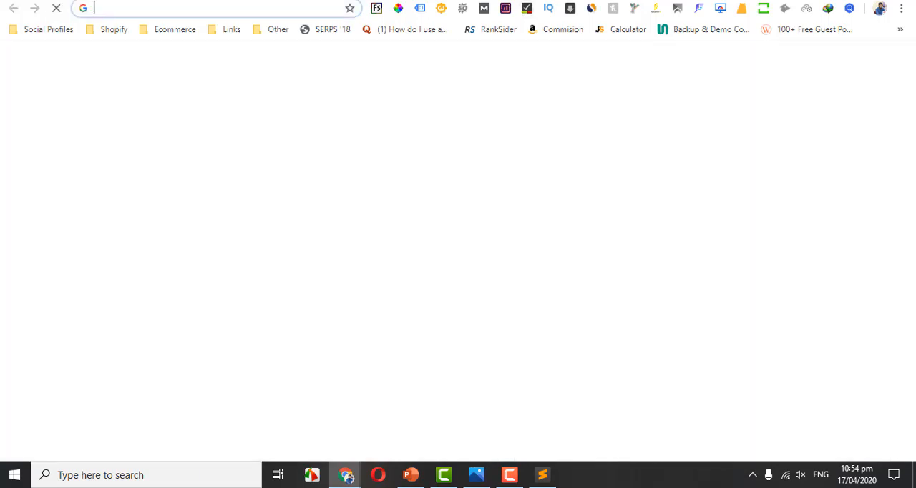
pyautogui.write('tem')
pyautogui.press('Return')
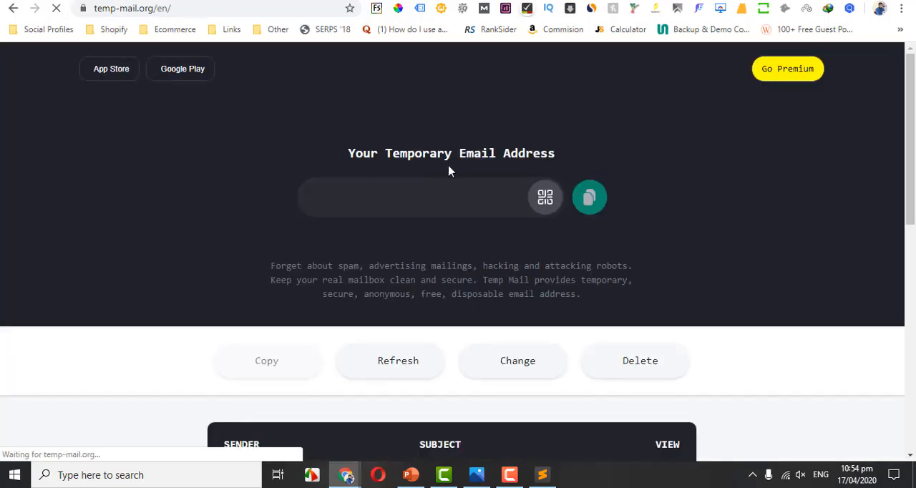
pyautogui.click(589, 200)
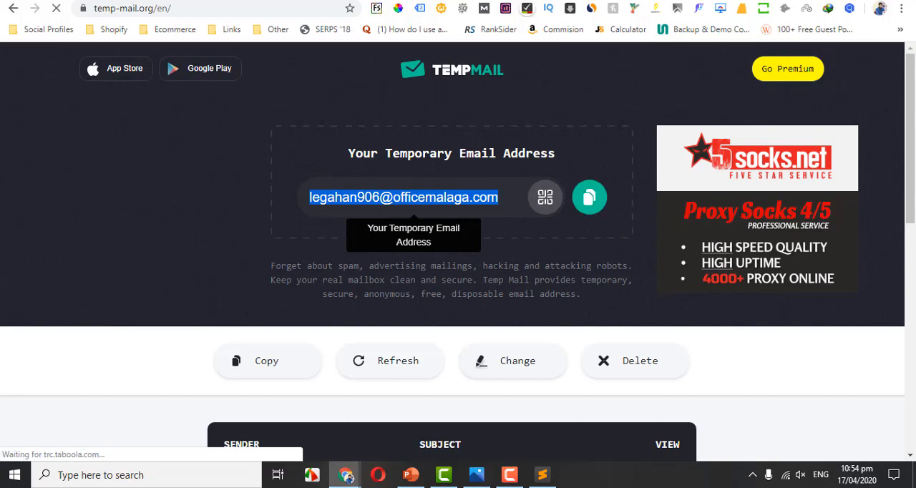
# Open the optimole.com website in another new tab.
pyautogui.hotkey('ctrl', 't')
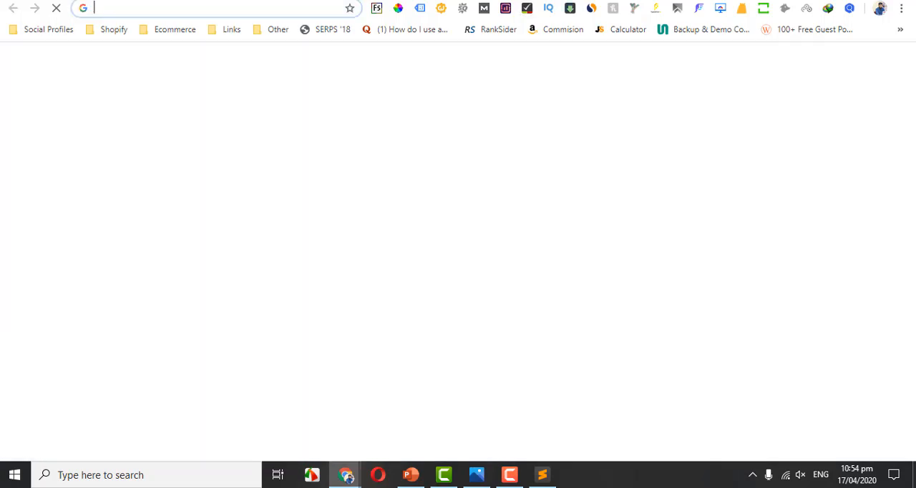
pyautogui.write('opt')
pyautogui.press('Return')
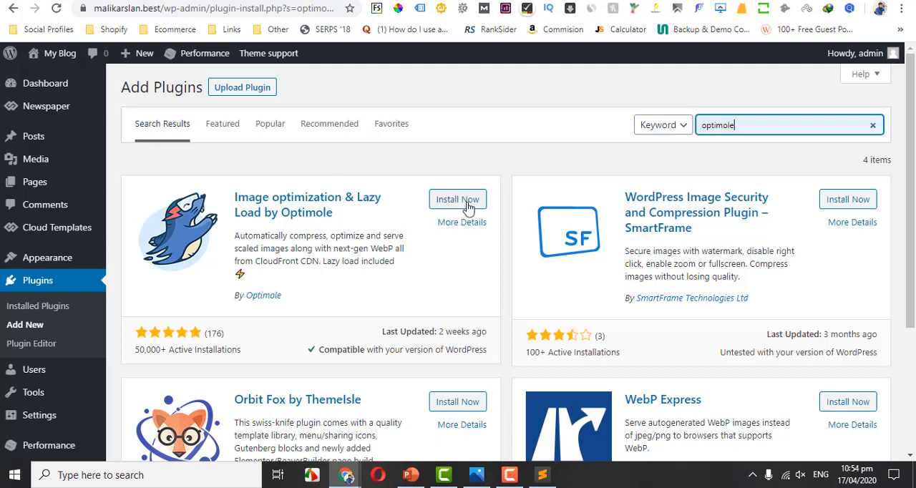
# Install and activate the "Image optimization & Lazy Load by Optimole" plugin on the WordPress site.
pyautogui.click(465, 200)
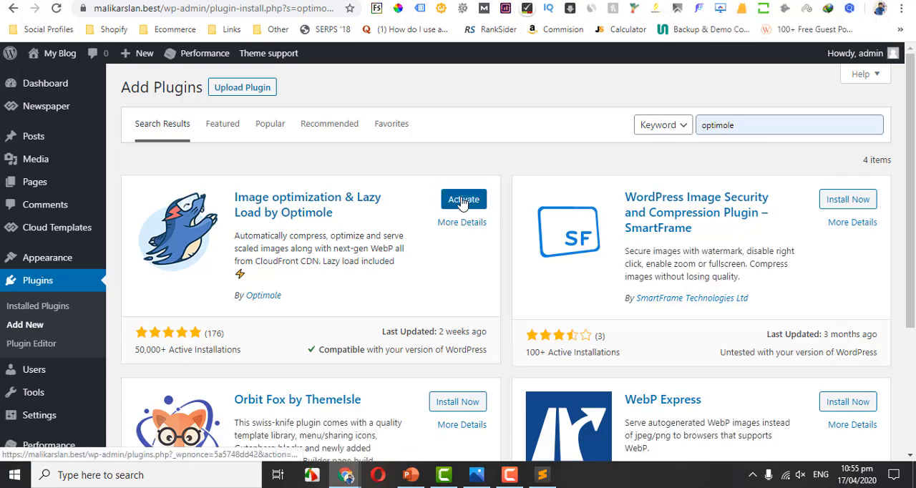
pyautogui.click(463, 200)
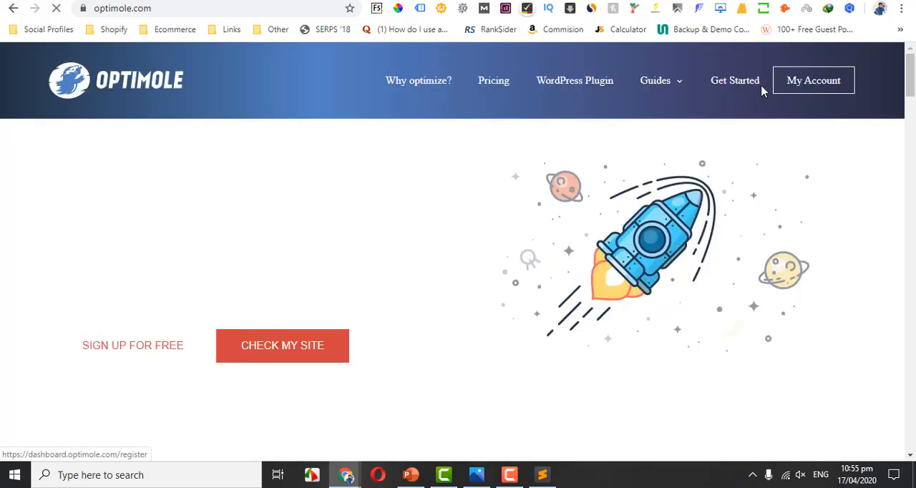
# Open the account dashboard from the Optimole website and log out of the current account.
pyautogui.click(798, 87)
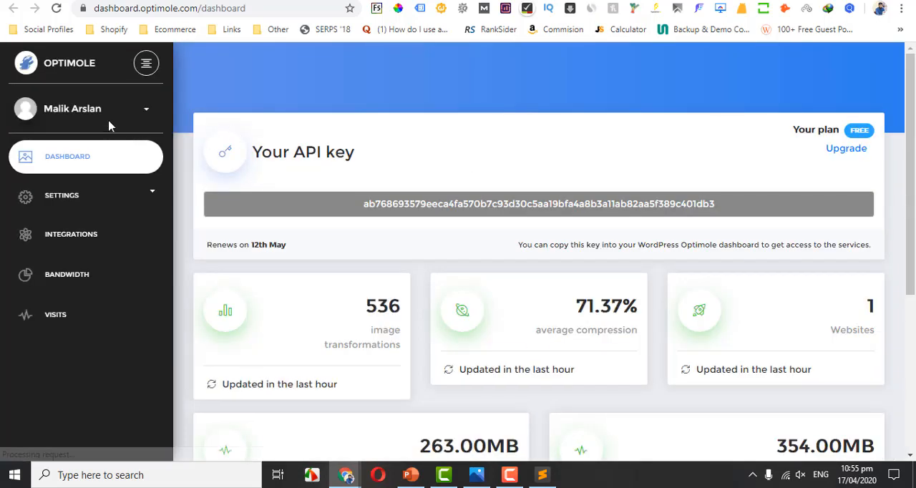
pyautogui.click(111, 116)
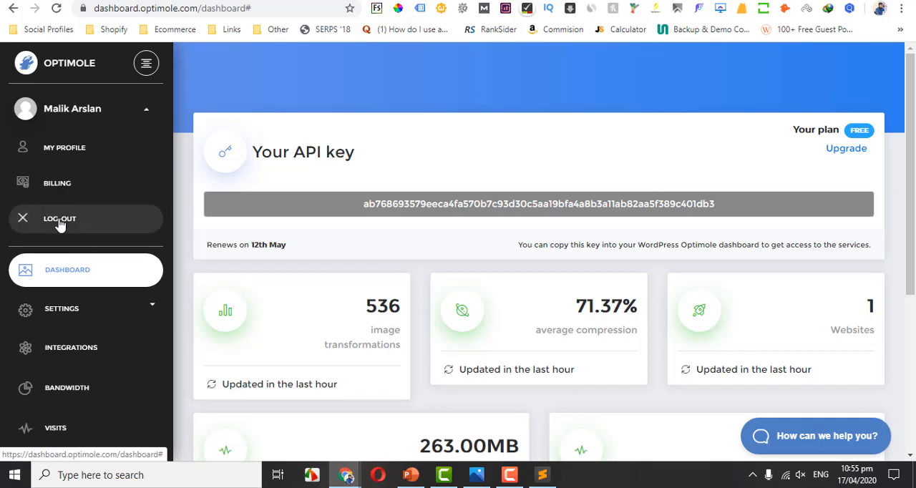
pyautogui.click(61, 223)
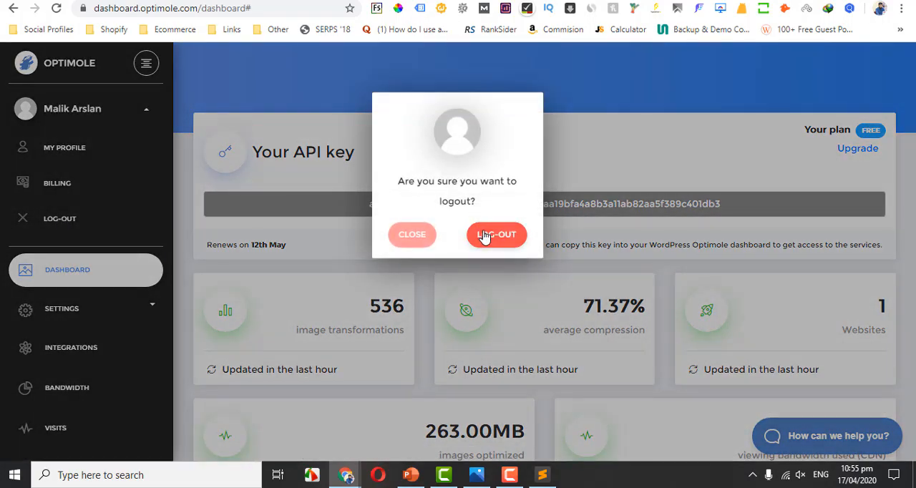
pyautogui.click(484, 237)
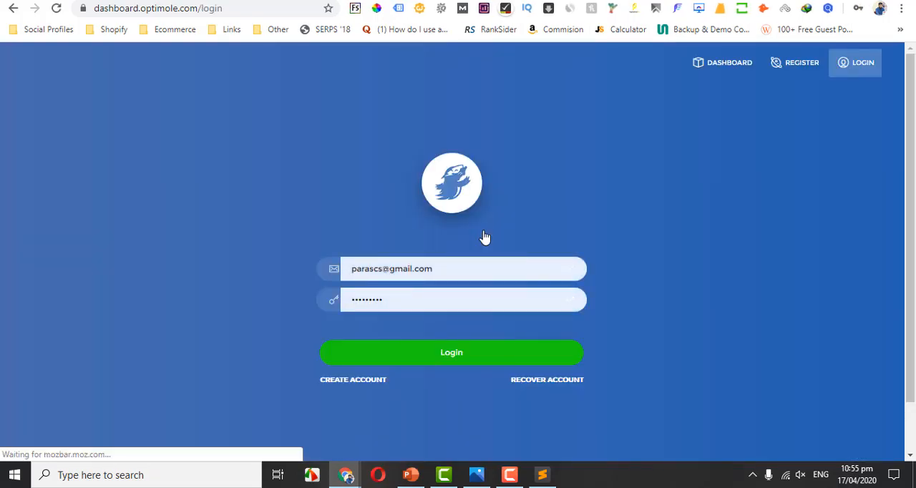
# Try to log in to Optimole with the temporary email address and the account password.
pyautogui.doubleClick(466, 265)
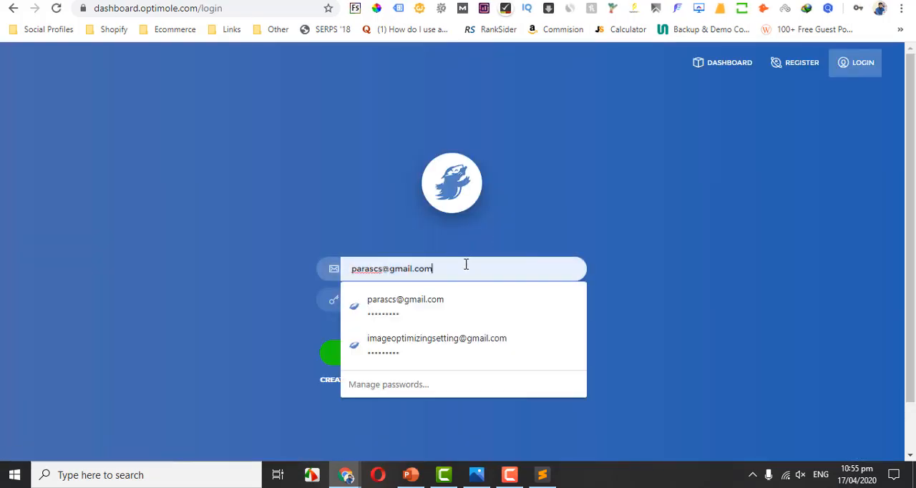
pyautogui.press('Down')
pyautogui.press('Down')
pyautogui.press('Return')
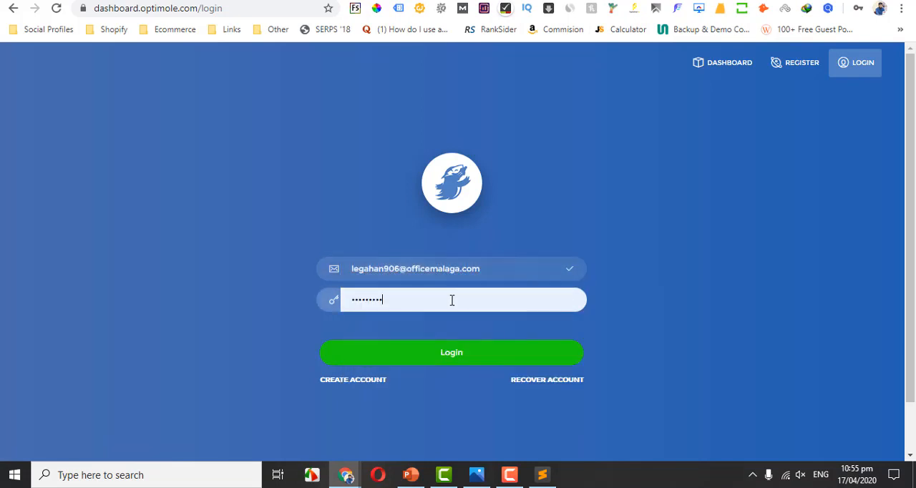
pyautogui.hotkey('ctrl', 'a')
pyautogui.write('••••')
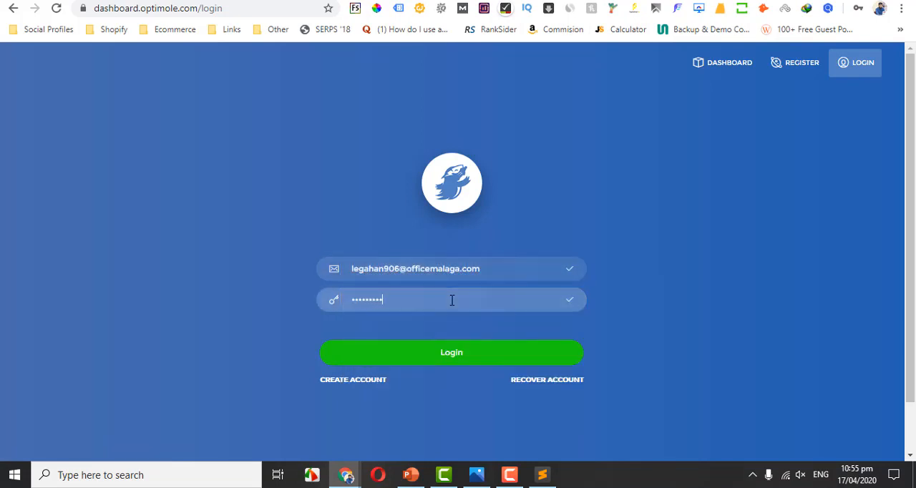
pyautogui.click(447, 360)
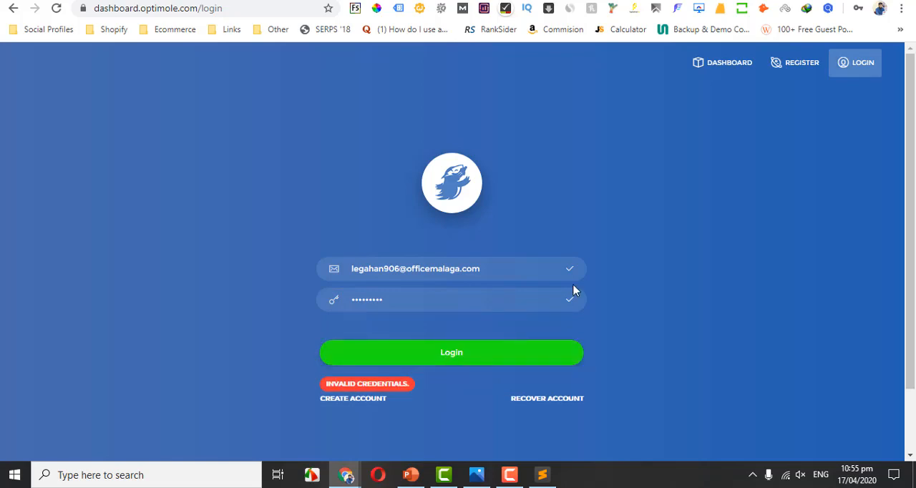
# Try to register a new Optimole account with the full name and the current temporary email address, dismissing the browser's offer to save the password.
pyautogui.click(345, 398)
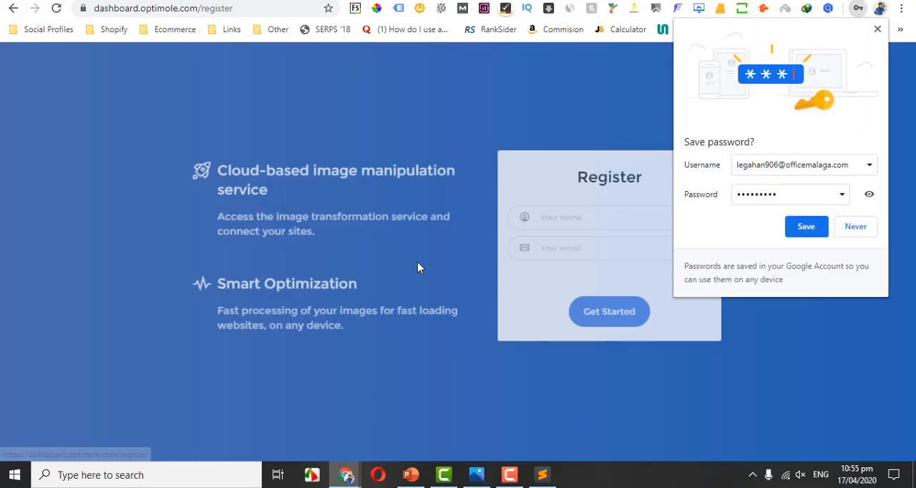
pyautogui.click(576, 214)
pyautogui.write('Malik')
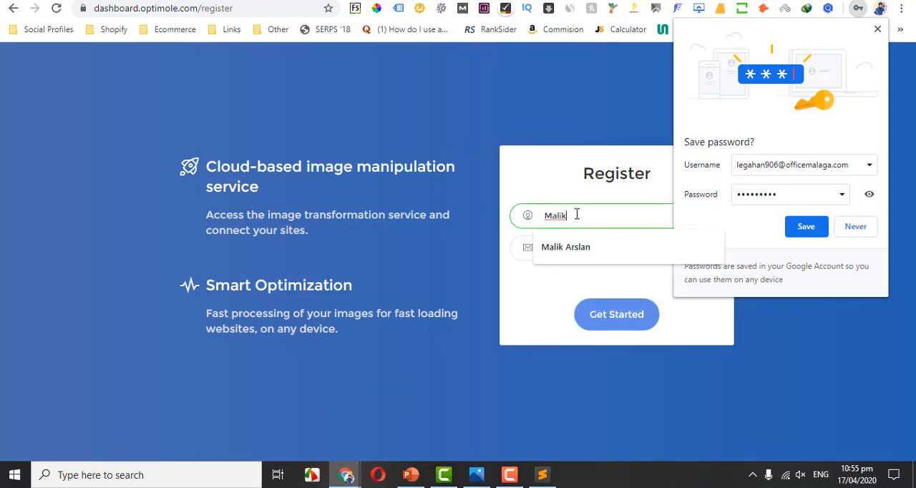
pyautogui.press('Down')
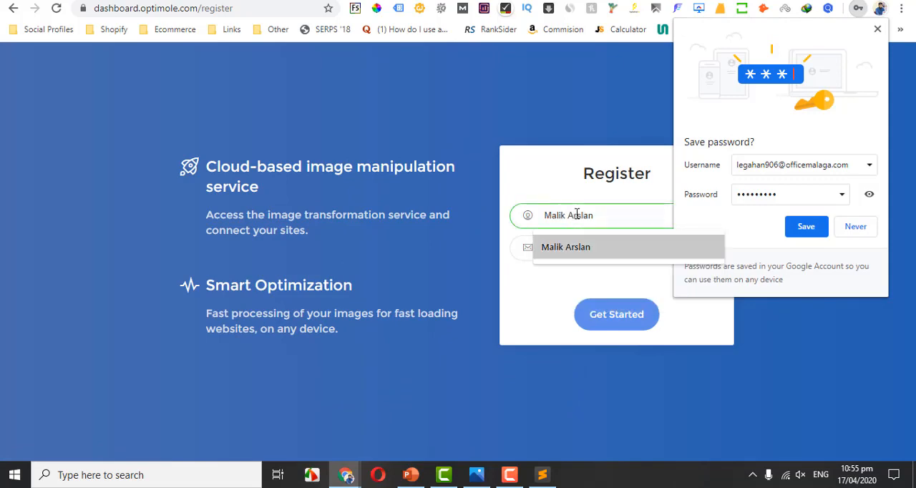
pyautogui.press('Return')
pyautogui.press('Tab')
pyautogui.hotkey('ctrl', 'v')
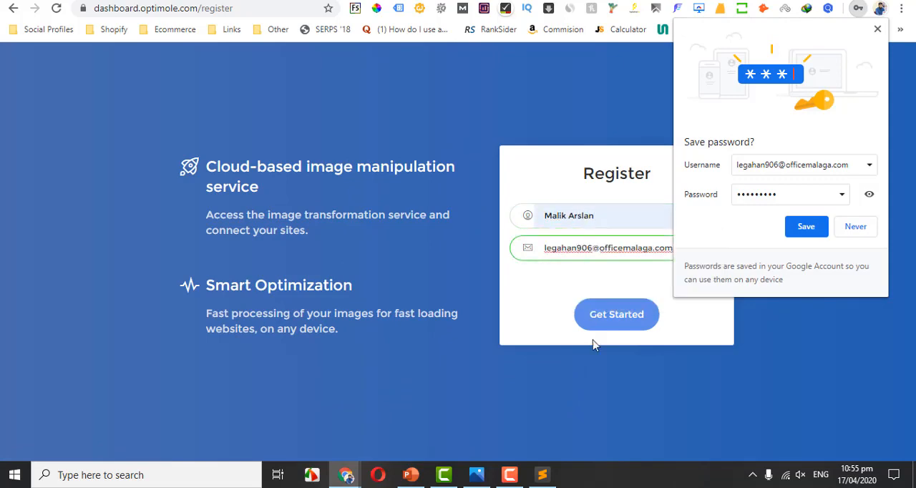
pyautogui.click(621, 325)
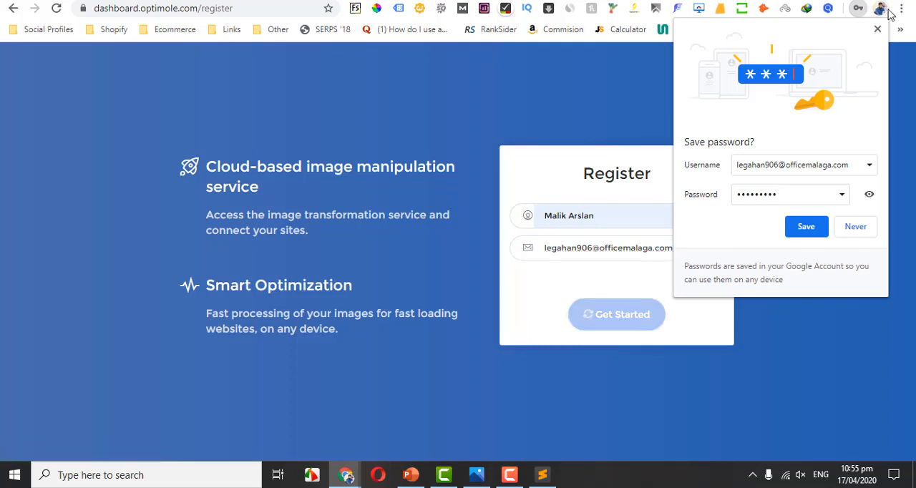
pyautogui.click(878, 30)
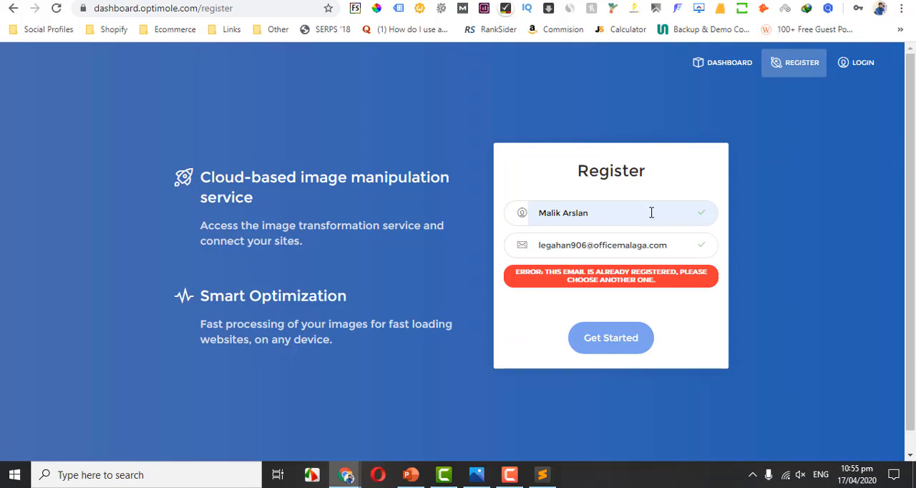
# Delete the current temporary address on temp-mail.org to generate a new one and copy the new address.
pyautogui.click(606, 1)
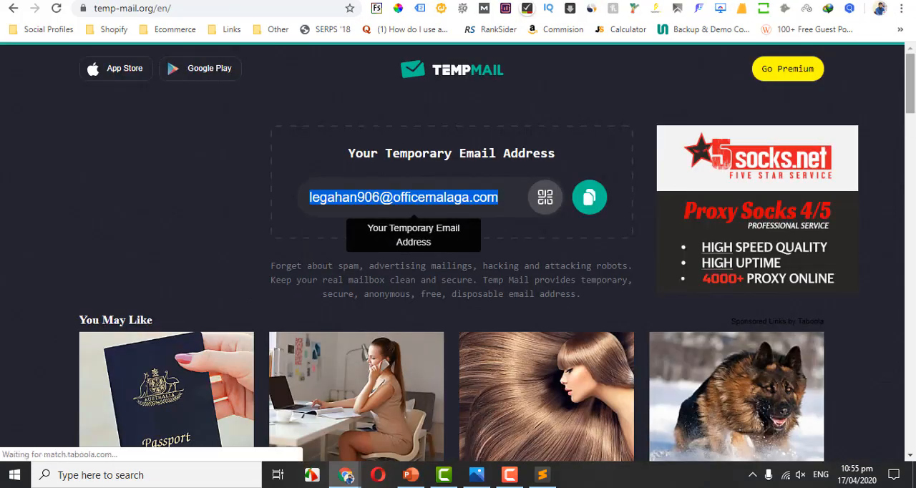
pyautogui.moveTo(912, 92); pyautogui.dragTo(915, 152)
pyautogui.scroll(-1, 915, 152)
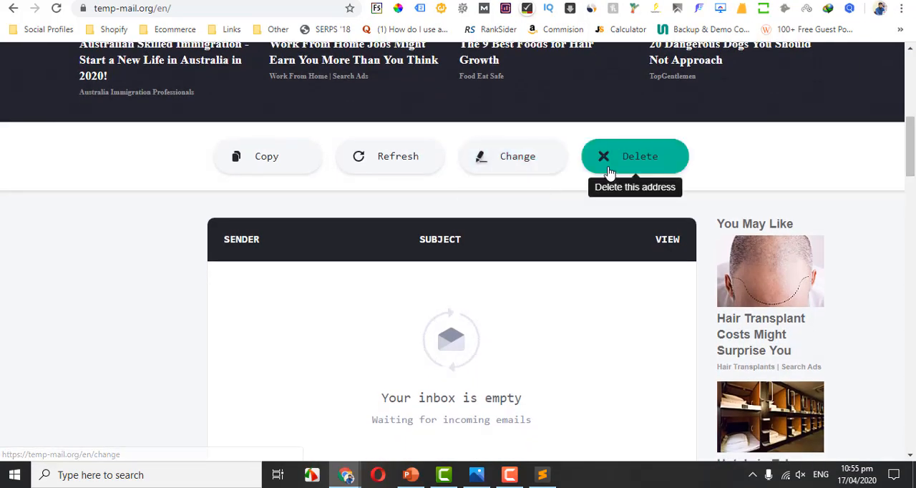
pyautogui.click(609, 173)
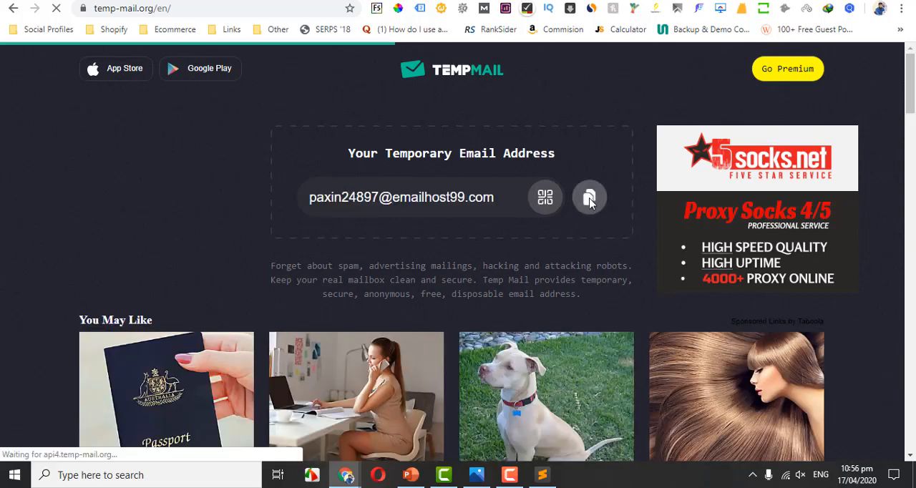
pyautogui.click(590, 200)
# Replace the email in the Optimole registration form with the newly copied temporary address and submit the form.
pyautogui.hotkey('ctrl', 'shift', 'Tab')
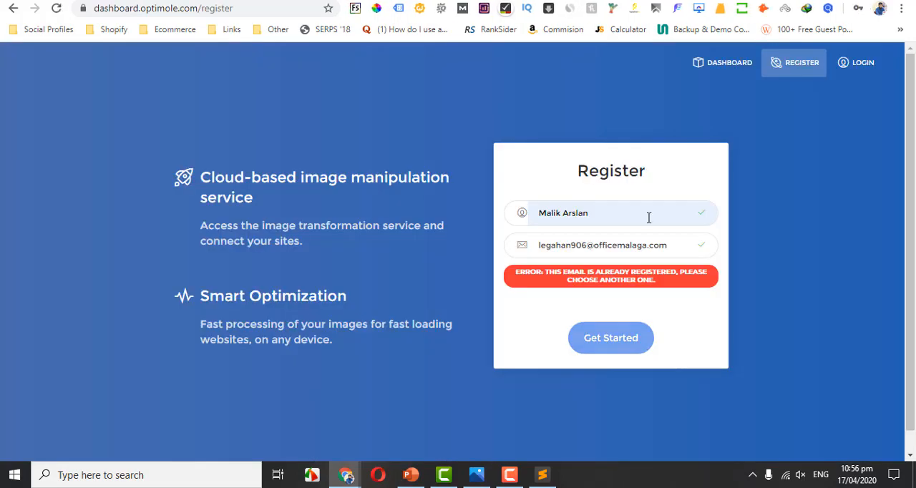
pyautogui.click(642, 236)
pyautogui.hotkey('ctrl', 'a')
pyautogui.hotkey('ctrl', 'v')
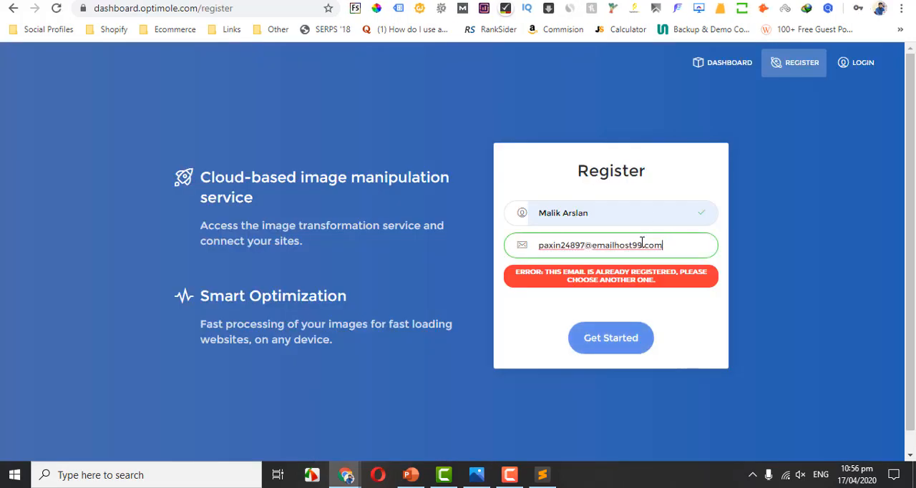
pyautogui.click(601, 358)
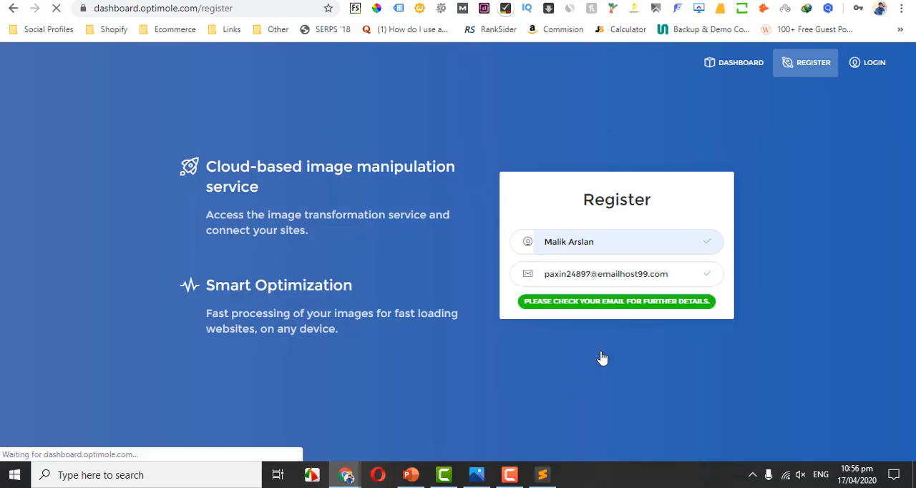
# Open the Optimole activation email in the temp-mail.org inbox and follow its account activation link.
pyautogui.click(650, 0)
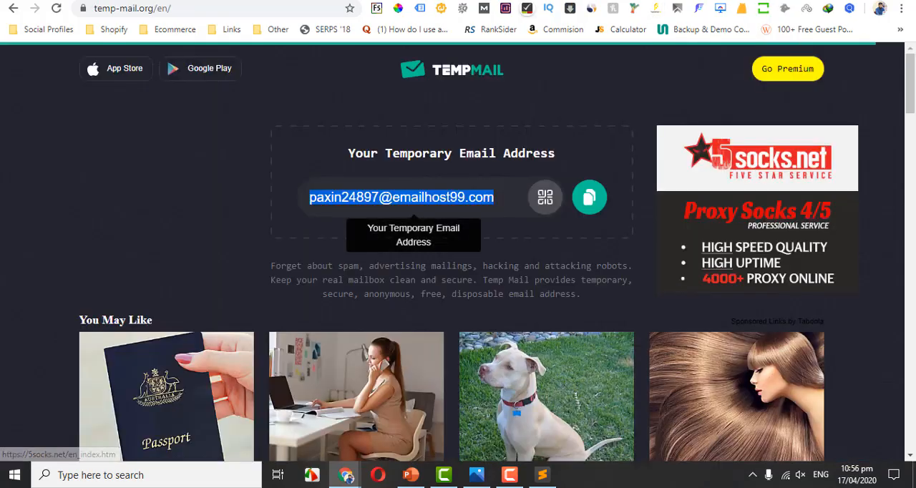
pyautogui.moveTo(913, 108); pyautogui.dragTo(914, 193)
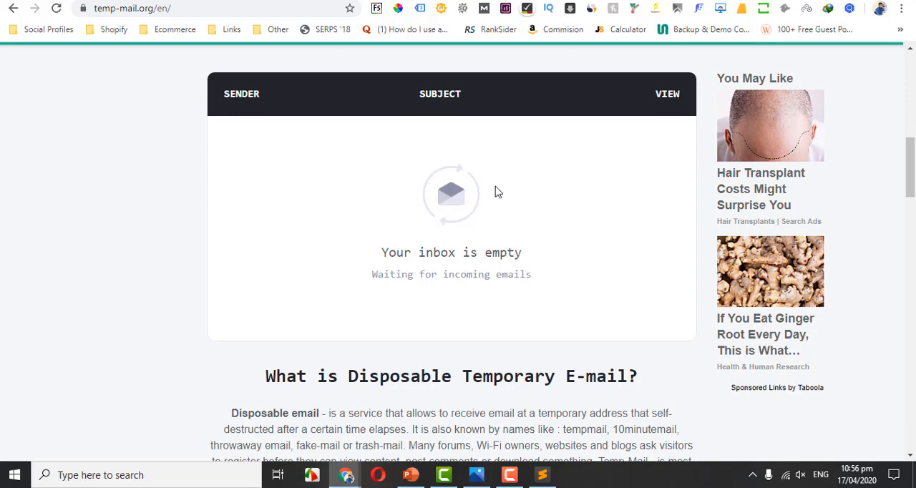
pyautogui.click(444, 182)
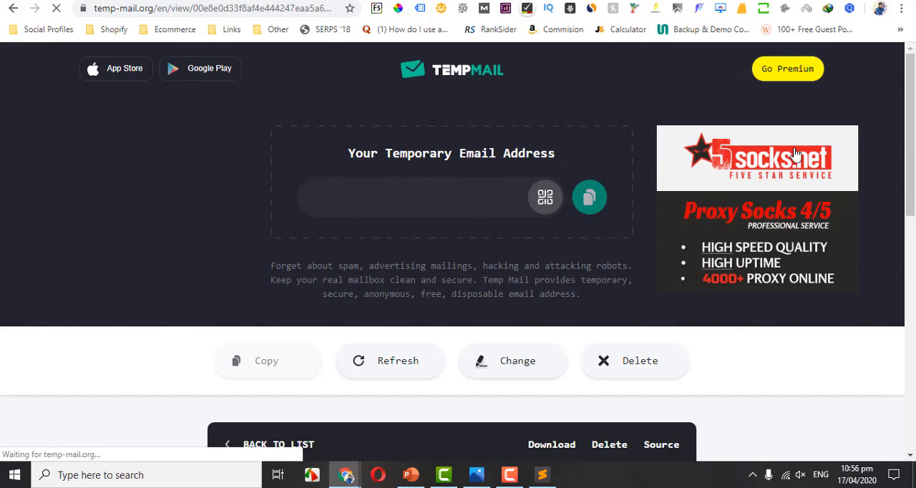
pyautogui.scroll(-2, 908, 174)
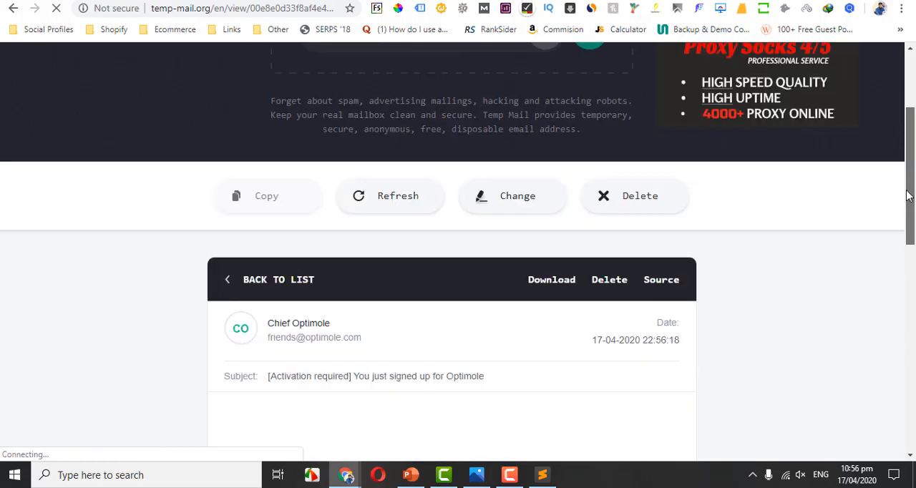
pyautogui.scroll(-1, 908, 206)
pyautogui.scroll(-2, 909, 236)
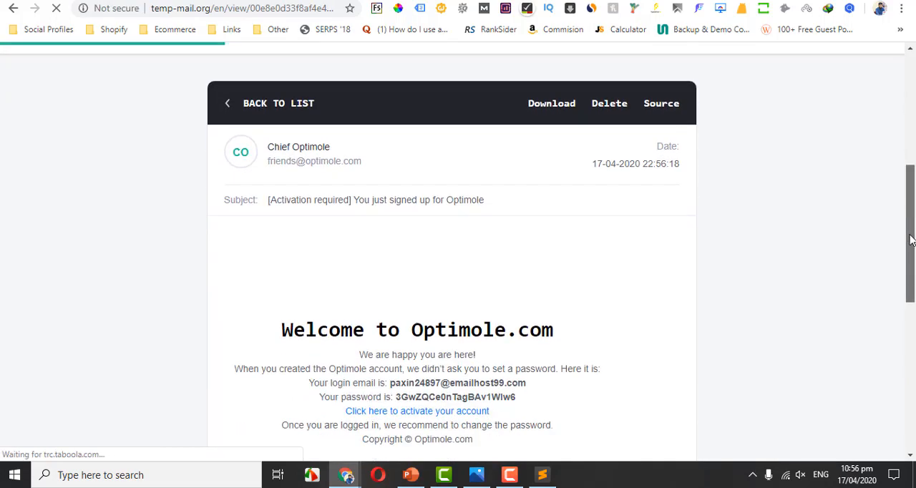
pyautogui.scroll(-1, 911, 262)
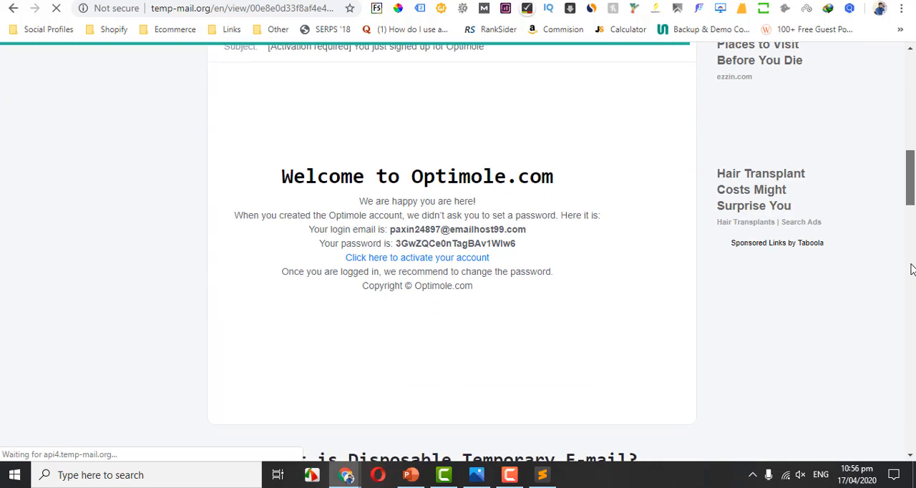
pyautogui.click(439, 259)
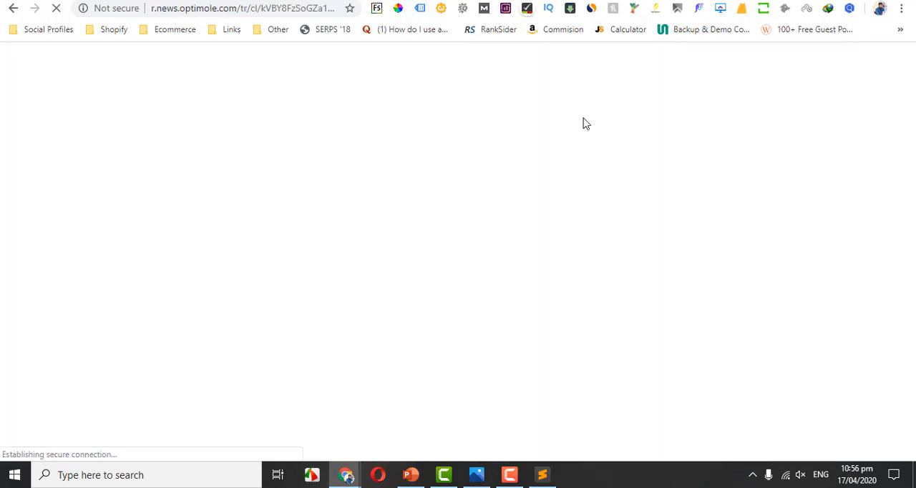
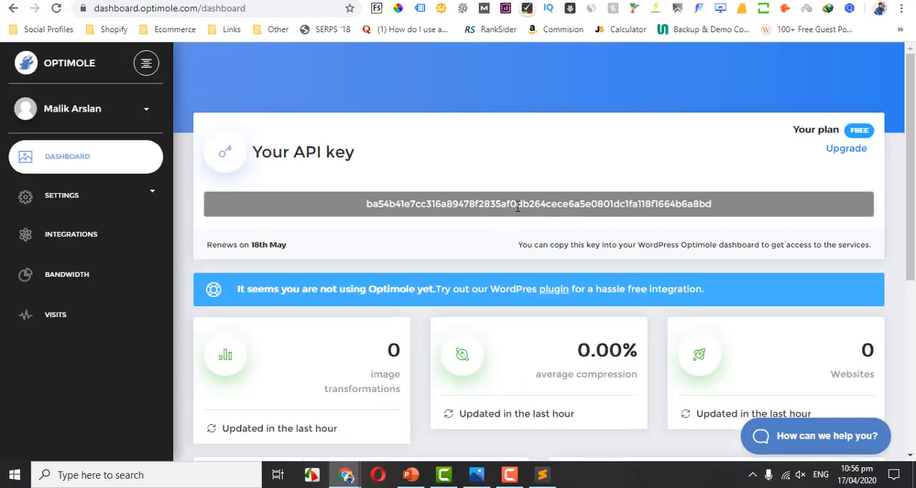
# Copy the API key from the Optimole dashboard, enter it in the WordPress Optimole plugin and connect to the service.
pyautogui.doubleClick(518, 205)
pyautogui.hotkey('ctrl', 'c')
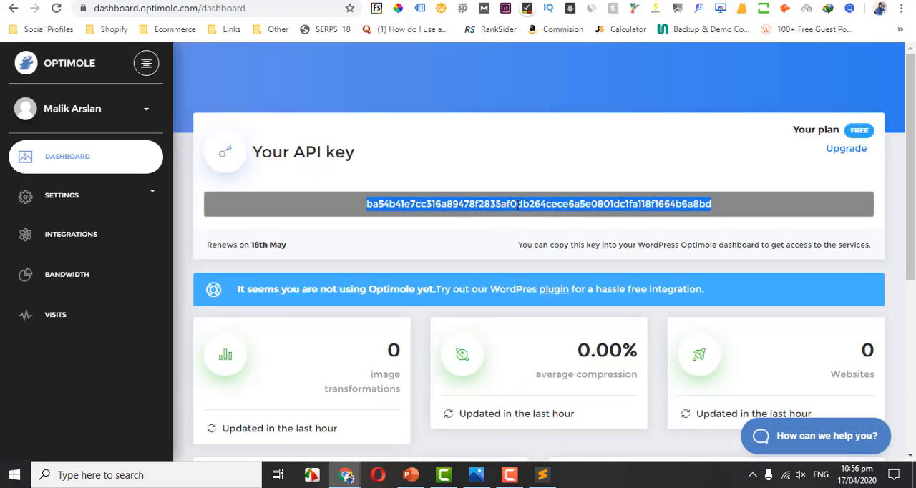
pyautogui.click(294, 1)
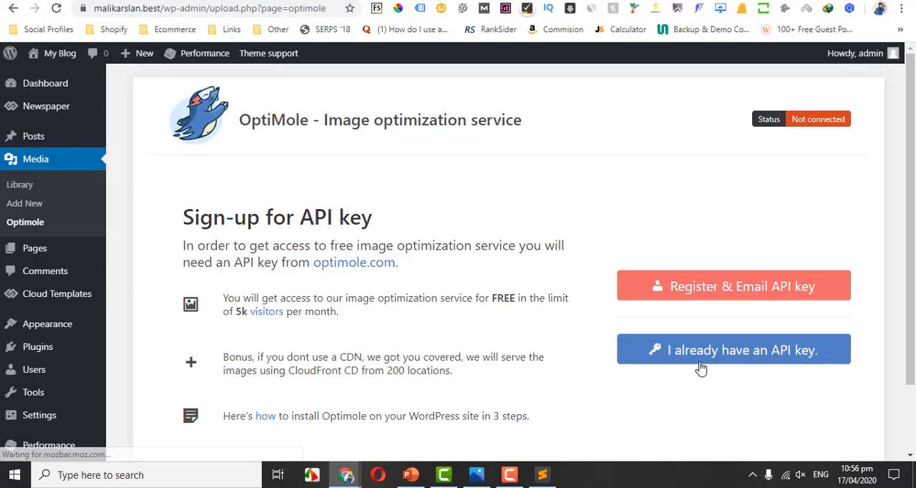
pyautogui.click(701, 367)
pyautogui.click(423, 252)
pyautogui.hotkey('ctrl', 'v')
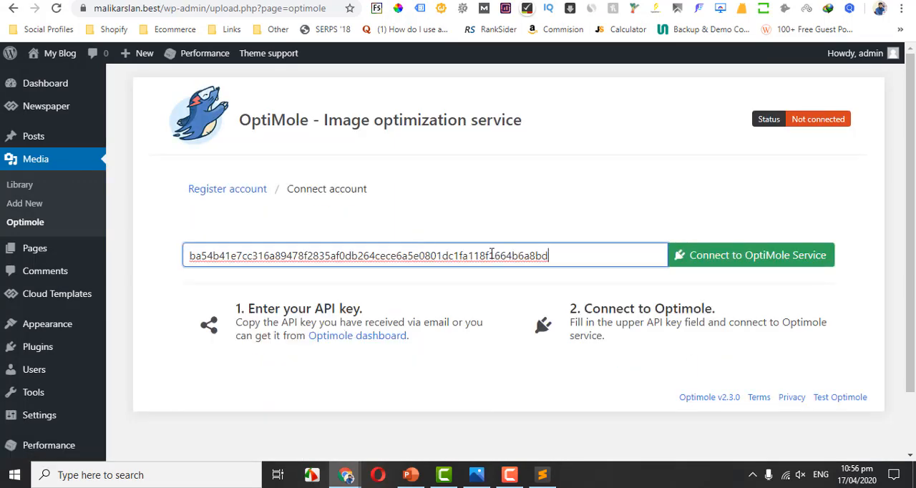
pyautogui.click(729, 265)
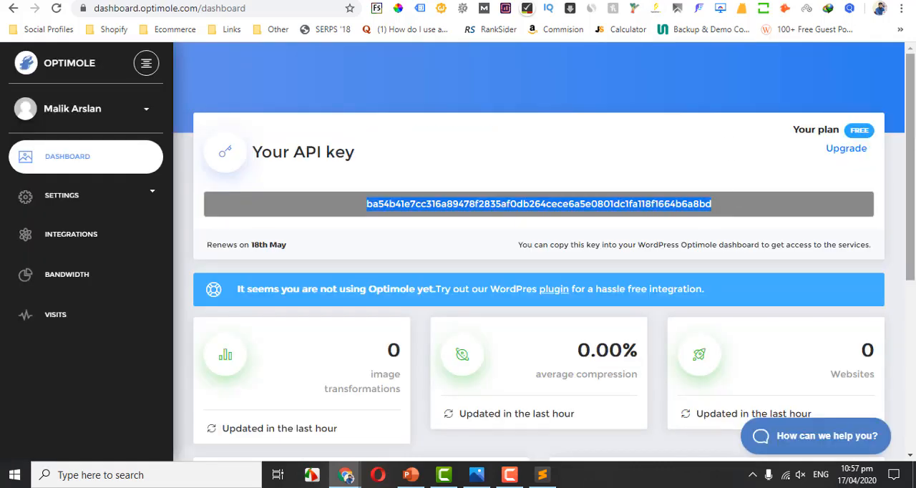
# Review the Optimole account dashboard and compare the Free, Starter and Business upgrade plans on the pricing page.
pyautogui.click(715, 160)
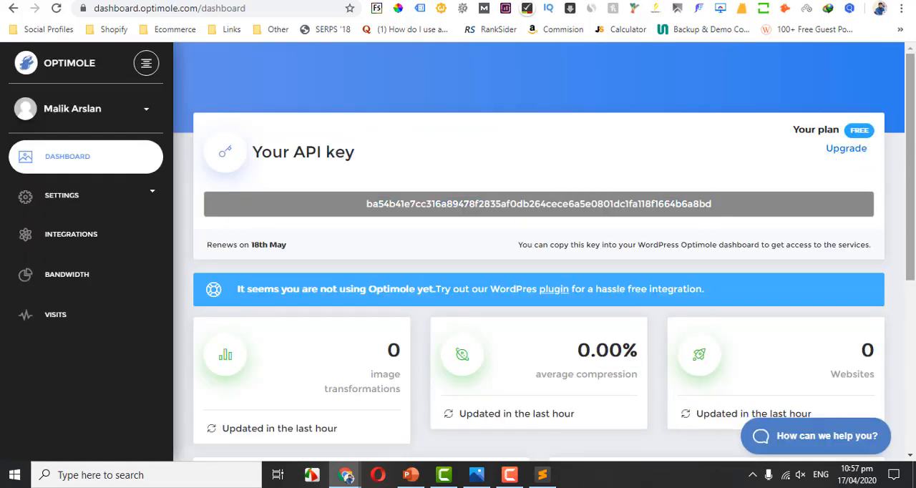
pyautogui.scroll(-1, 914, 172)
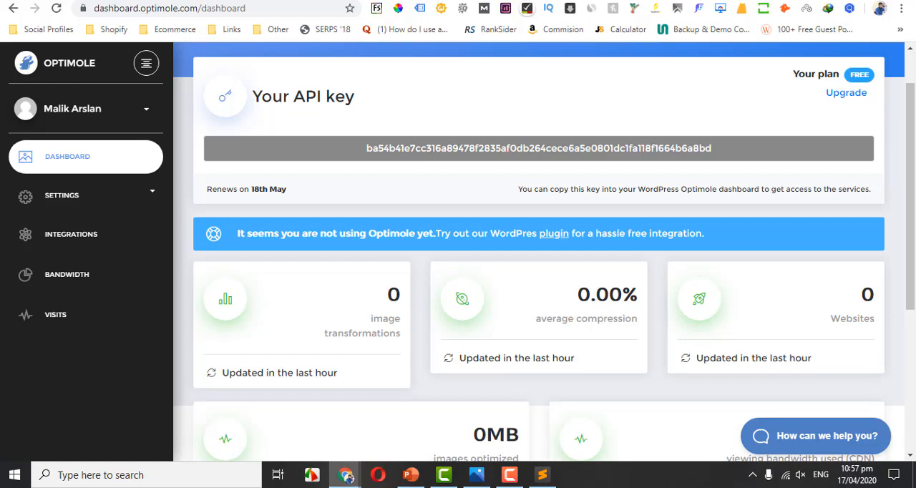
pyautogui.click(846, 93)
pyautogui.scroll(-3, 913, 122)
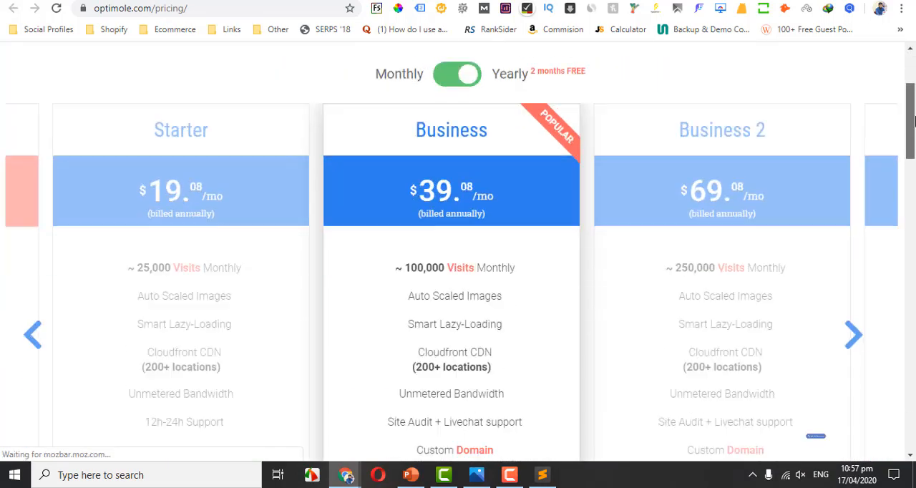
pyautogui.scroll(-2, 913, 122)
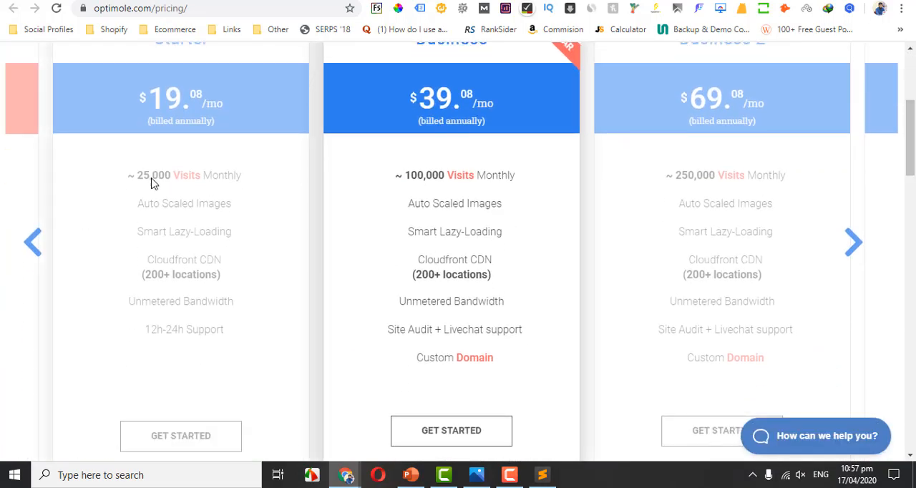
pyautogui.click(31, 242)
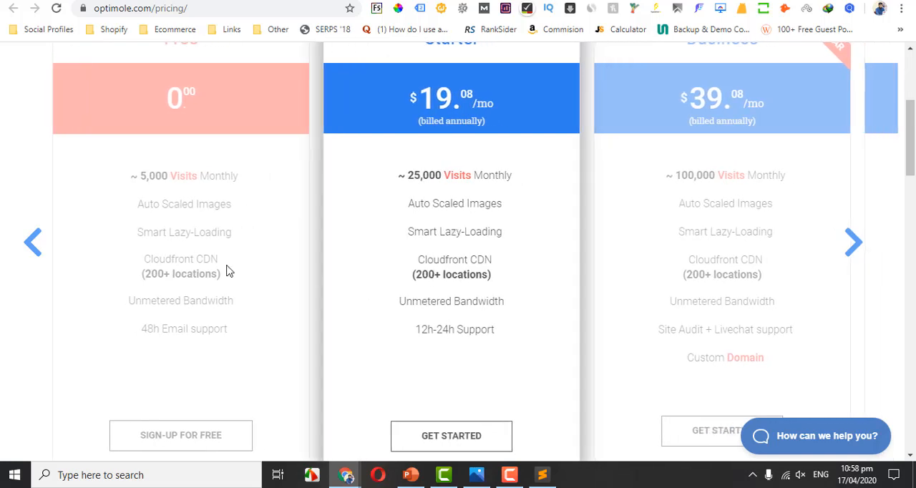
pyautogui.click(173, 263)
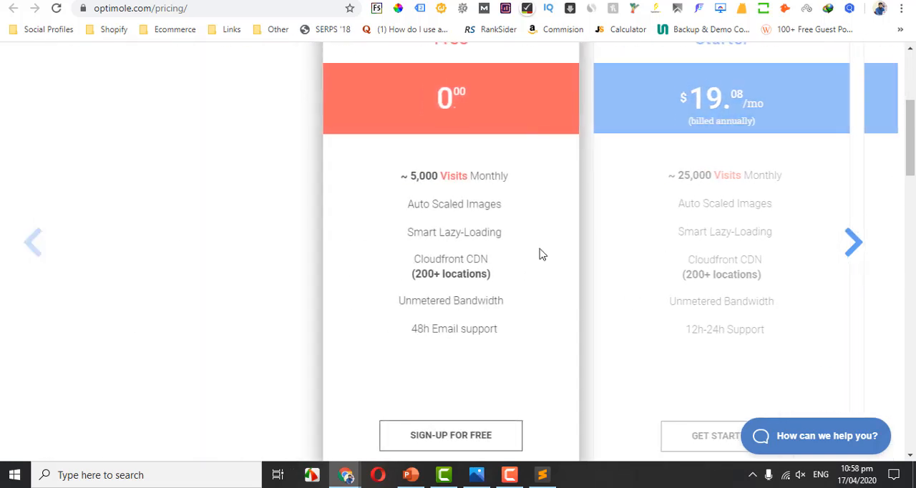
pyautogui.click(869, 252)
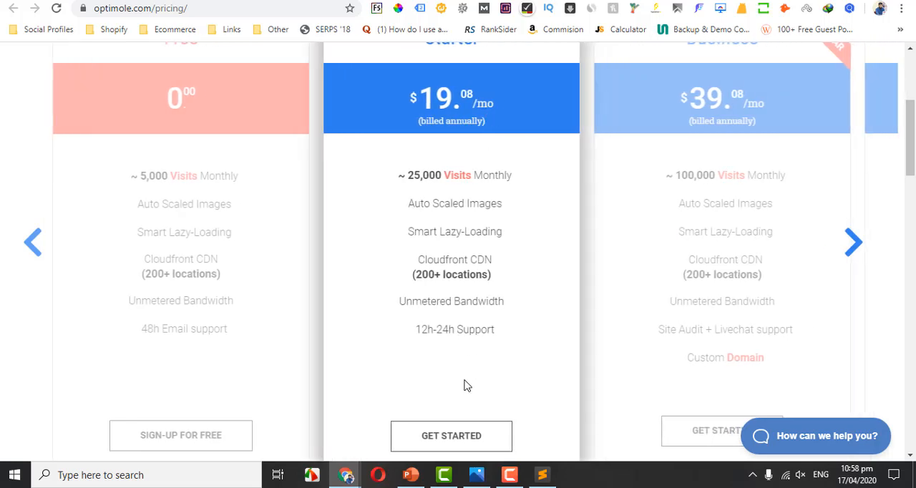
# Switch to the plugin notes in Sublime Text, highlight the wp smushit entry and return to the browser.
pyautogui.click(542, 474)
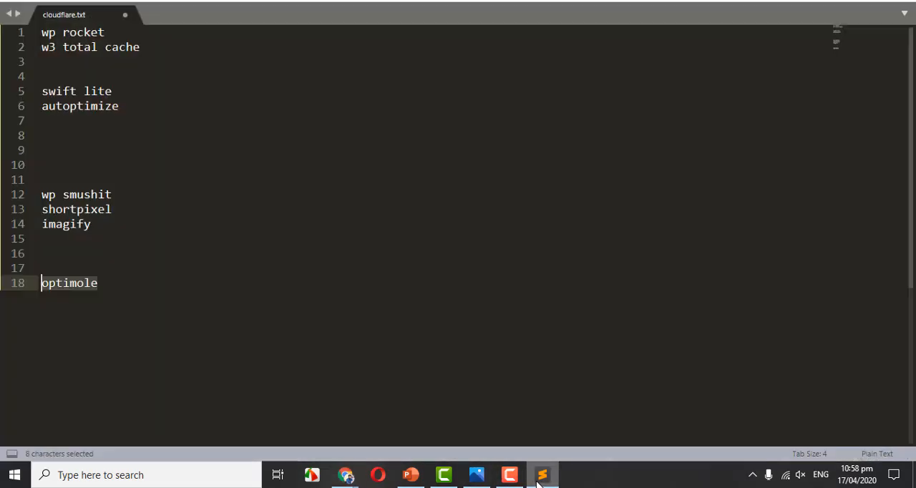
pyautogui.click(43, 179)
pyautogui.moveTo(113, 193); pyautogui.dragTo(41, 192)
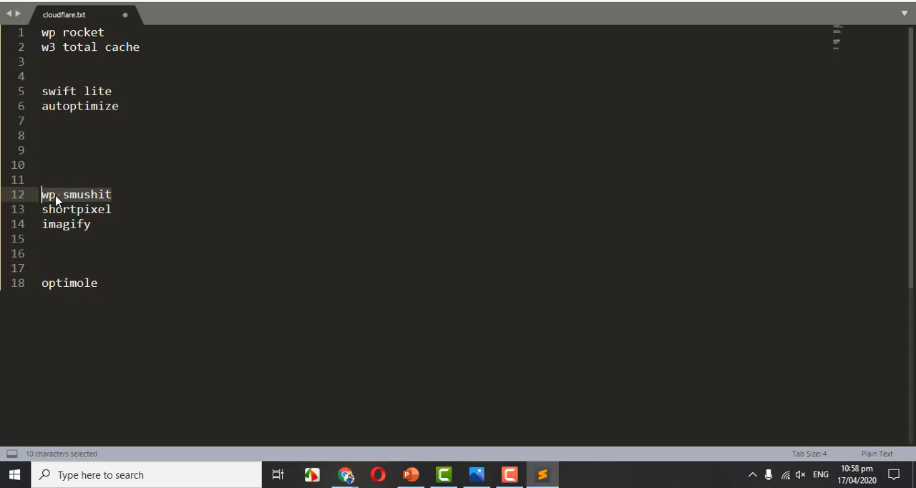
pyautogui.click(91, 195)
pyautogui.moveTo(112, 194); pyautogui.dragTo(41, 193)
pyautogui.click(113, 194)
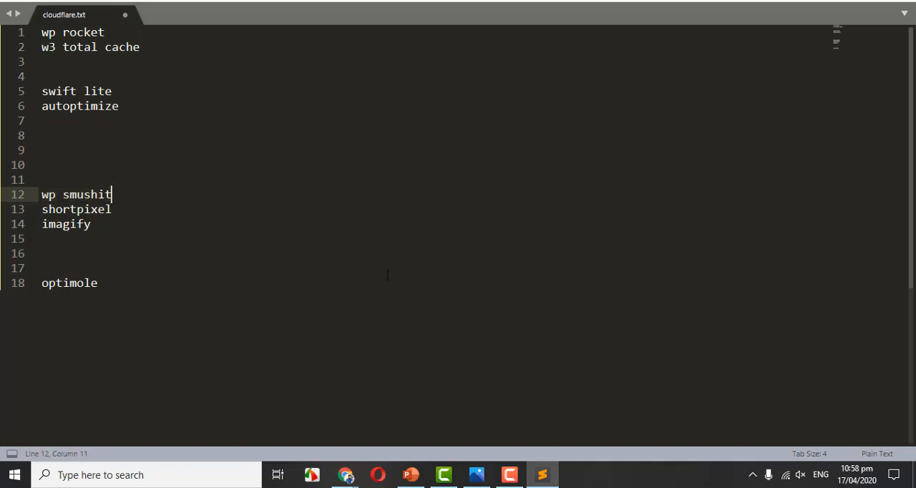
pyautogui.click(542, 474)
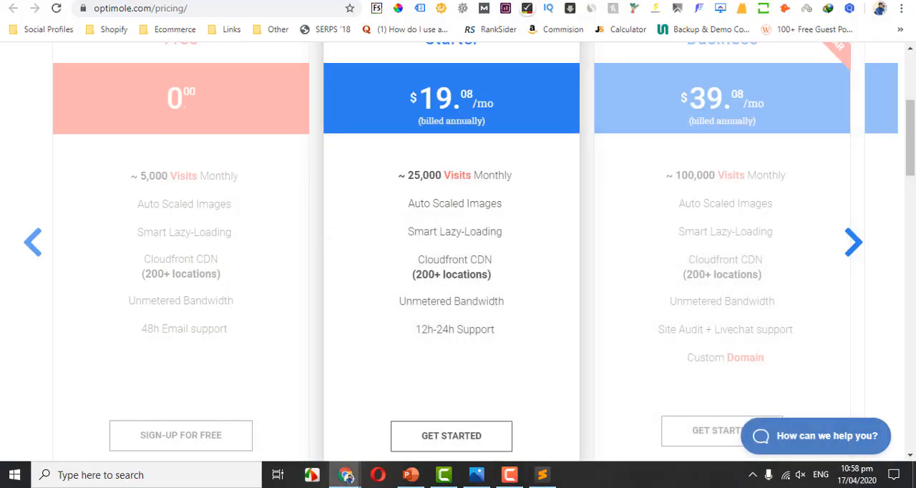
# Return to the WordPress Optimole page and check the plugin's connection status and progress.
pyautogui.click(667, 1)
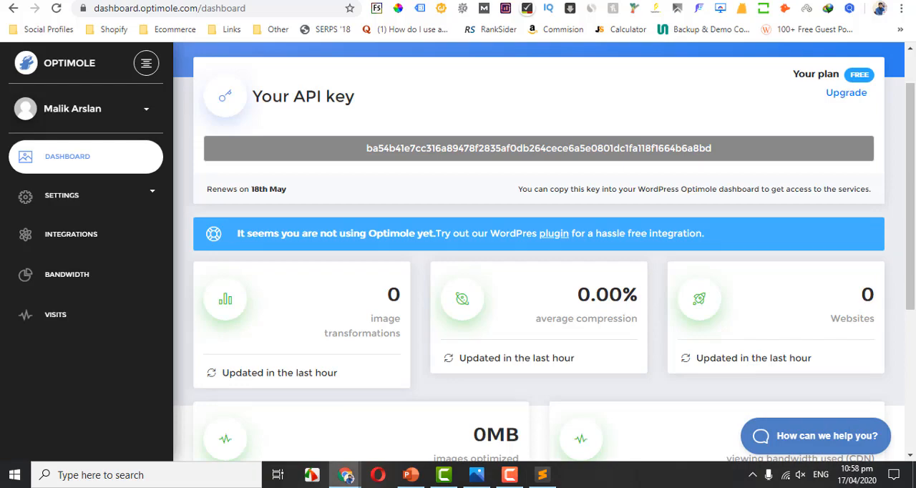
pyautogui.click(429, 1)
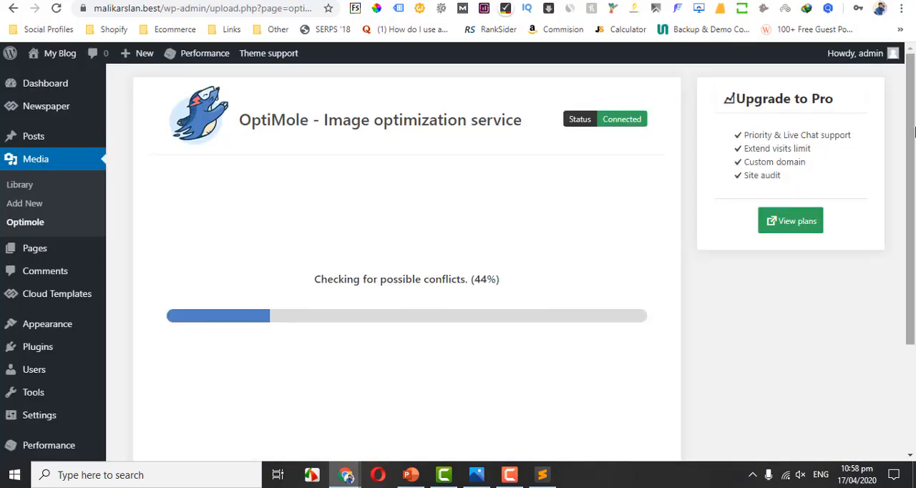
pyautogui.moveTo(914, 136); pyautogui.dragTo(915, 109)
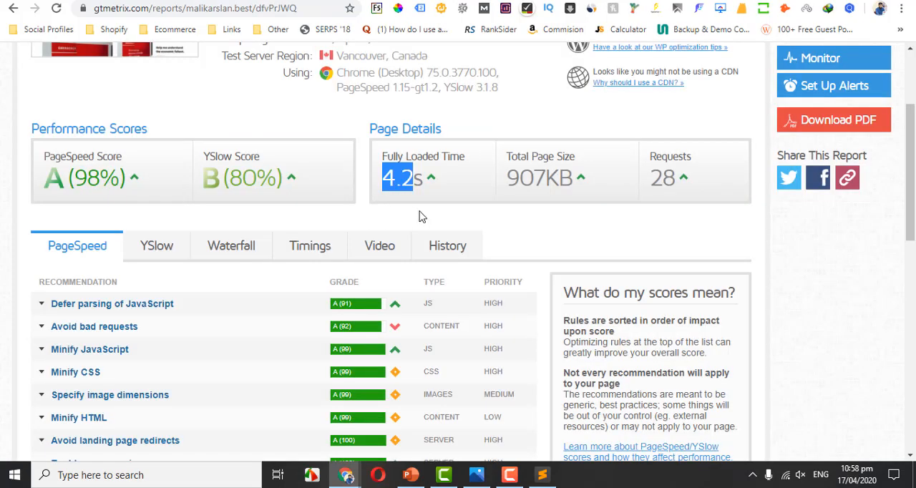
# Examine the "Use a Content Delivery Network (CDN)" recommendation among the YSlow results of the site's GTmetrix report.
pyautogui.moveTo(913, 136); pyautogui.dragTo(914, 149)
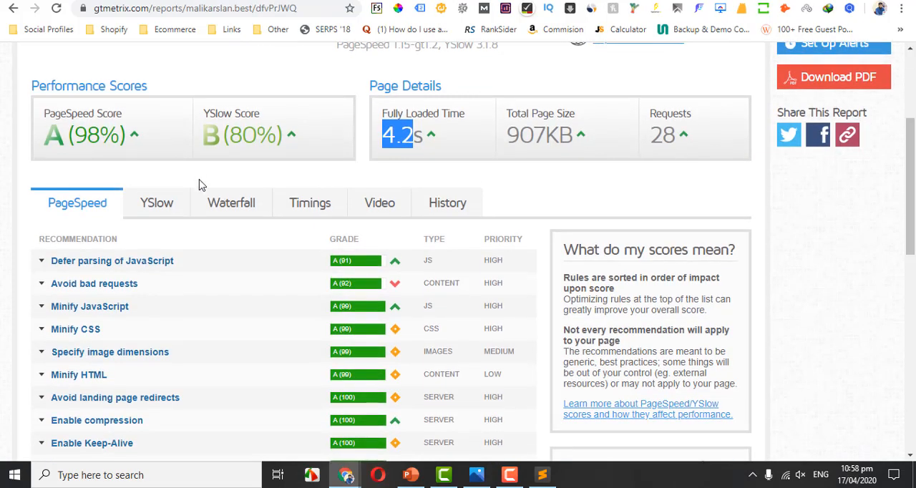
pyautogui.click(160, 207)
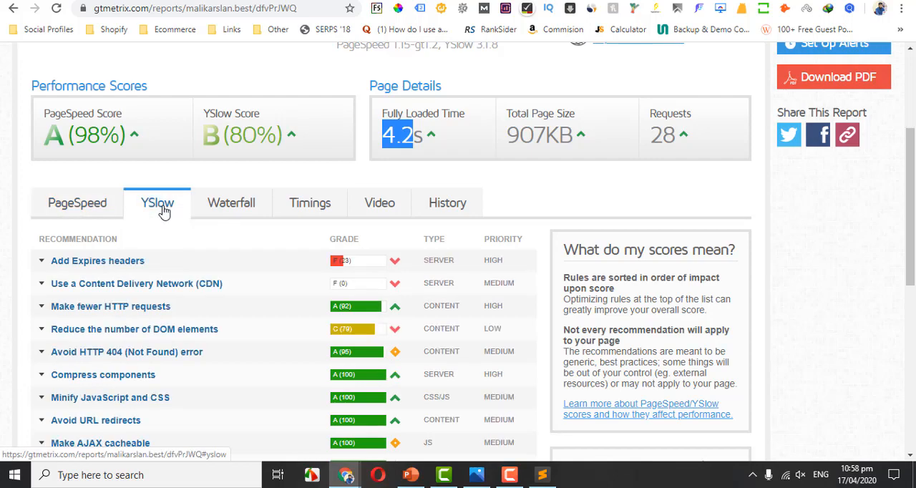
pyautogui.click(244, 283)
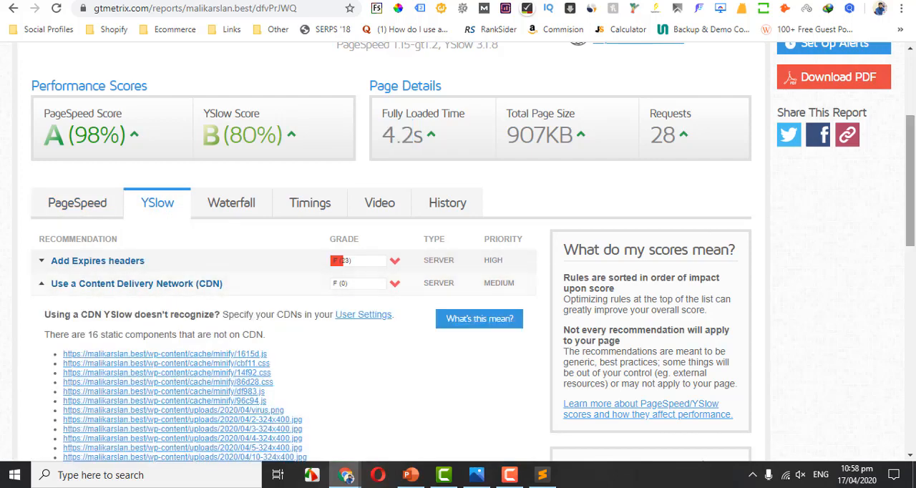
pyautogui.scroll(-2, 866, 199)
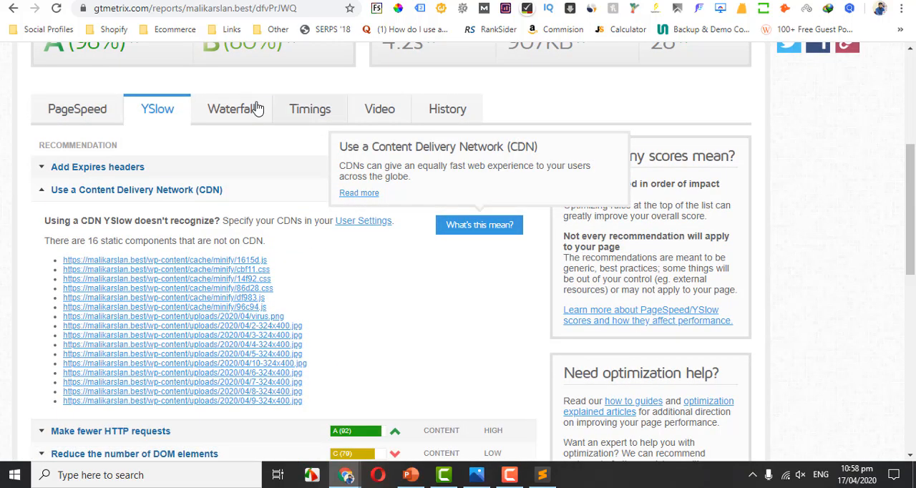
pyautogui.click(217, 189)
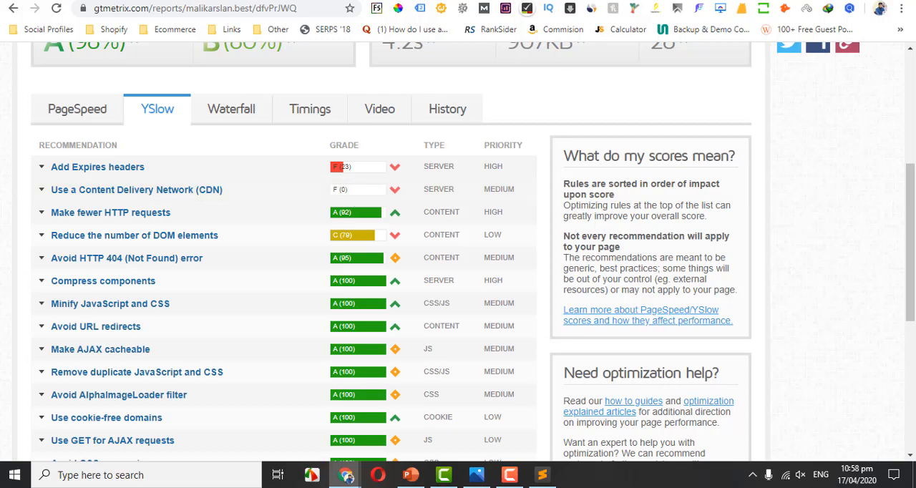
# Search Google for "best cdn provider" in a new tab.
pyautogui.hotkey('ctrl', 't')
pyautogui.write('best')
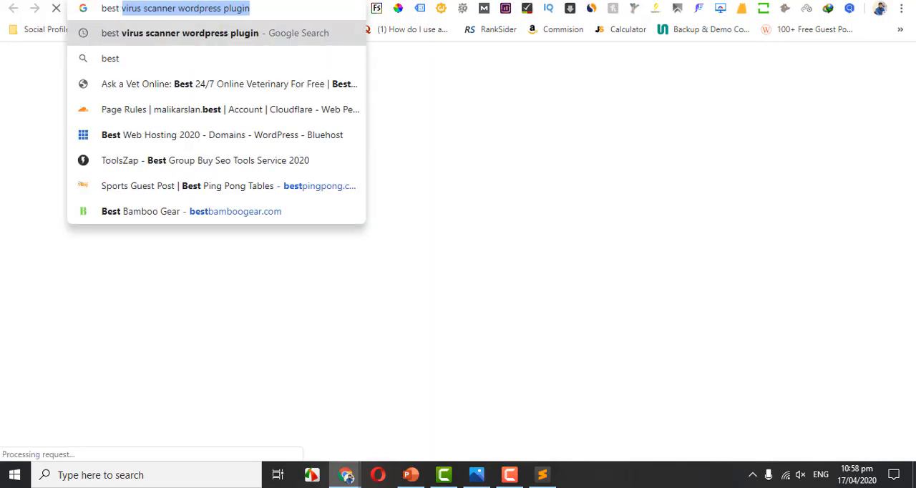
pyautogui.write(' cdn provi')
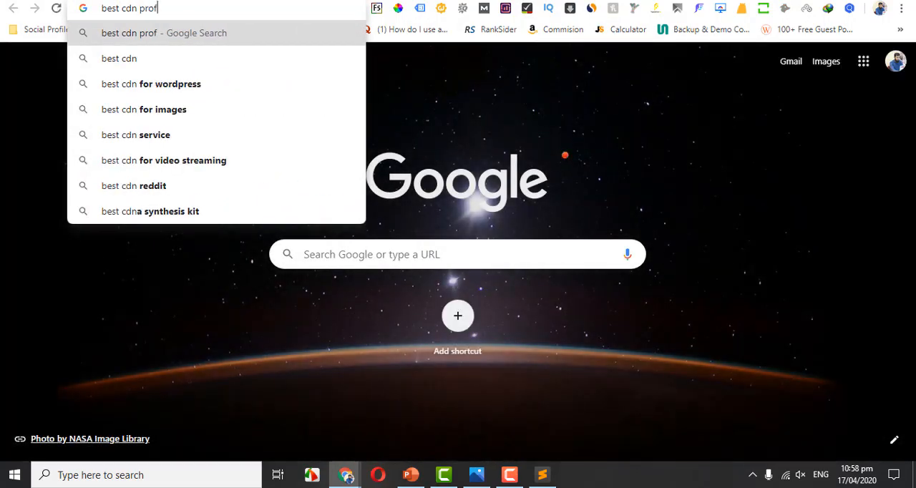
pyautogui.write('der')
pyautogui.press('Return')
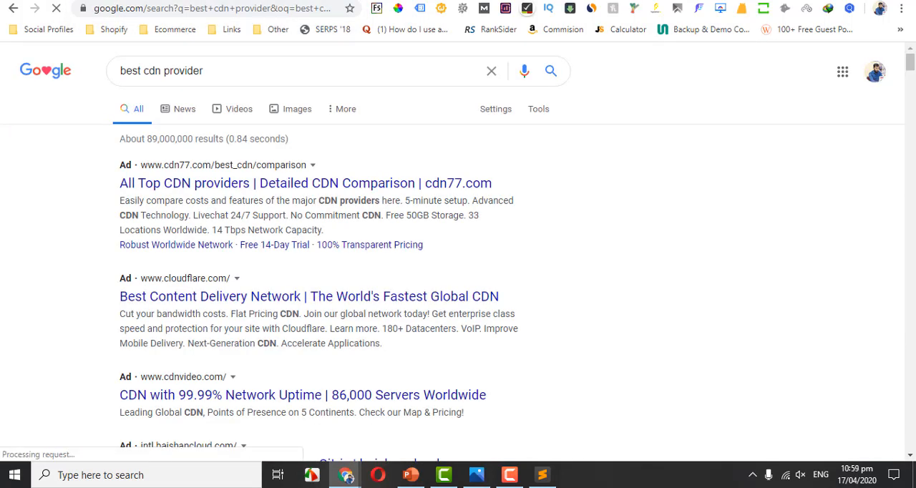
# Search Google for "cloudflare cdn", open Cloudflare's official CDN page and go to the account login.
pyautogui.tripleClick(291, 70)
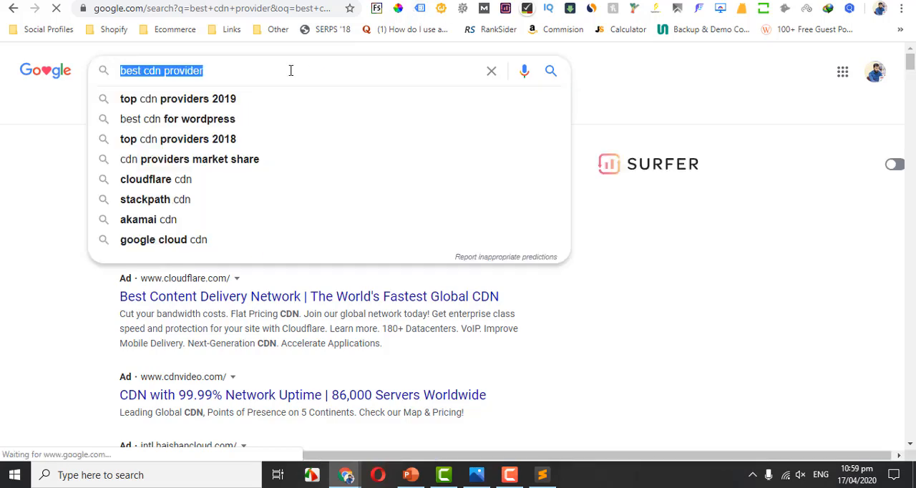
pyautogui.write('cloud')
pyautogui.press('Down')
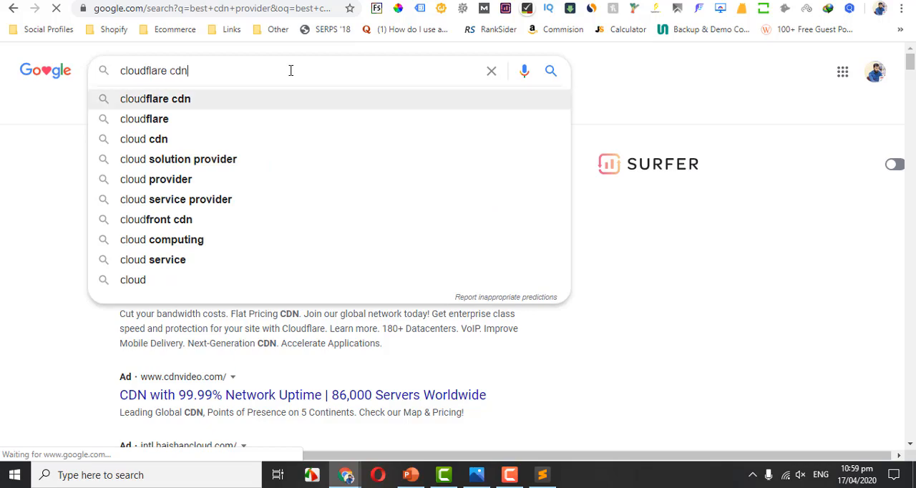
pyautogui.press('Return')
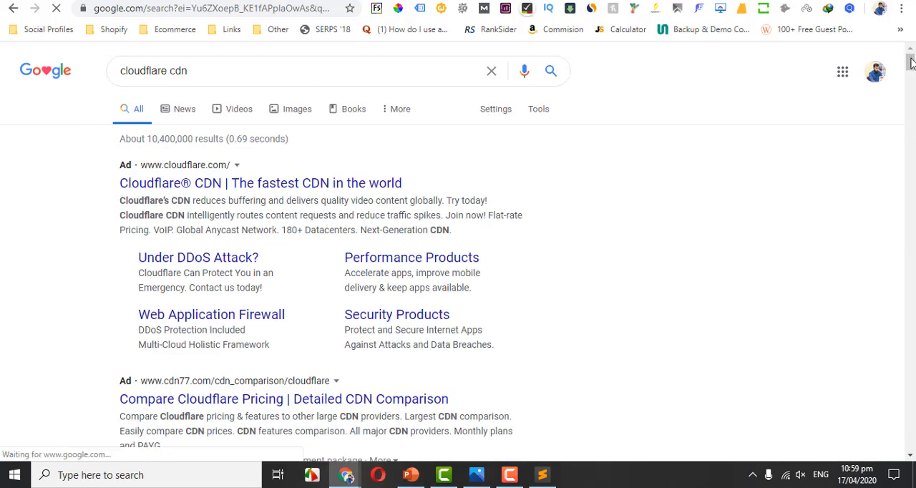
pyautogui.moveTo(910, 65); pyautogui.dragTo(910, 78)
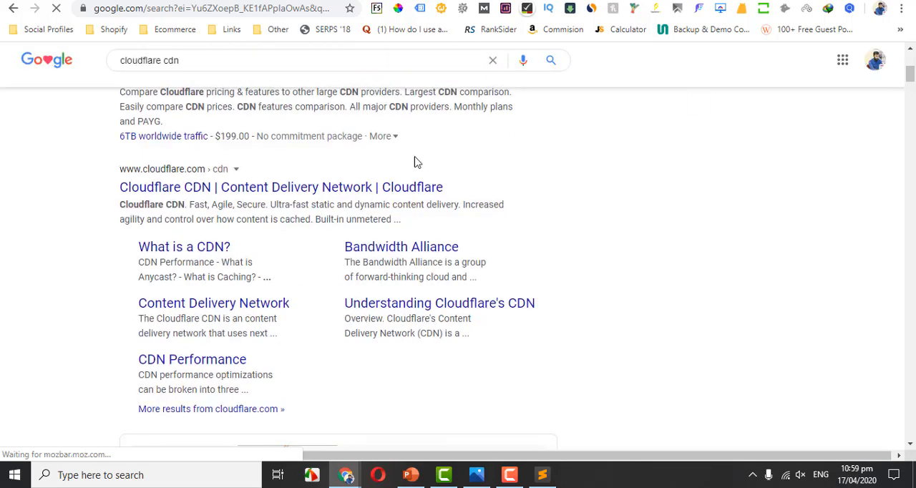
pyautogui.click(365, 188)
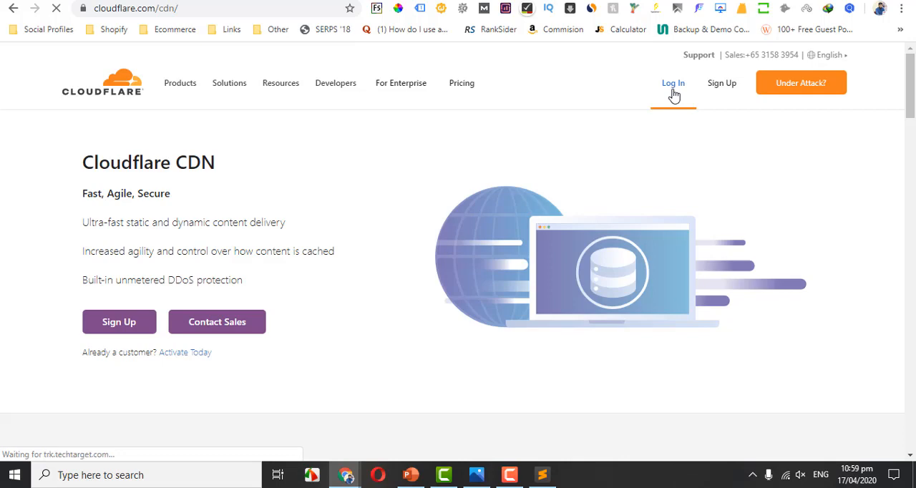
pyautogui.click(673, 83)
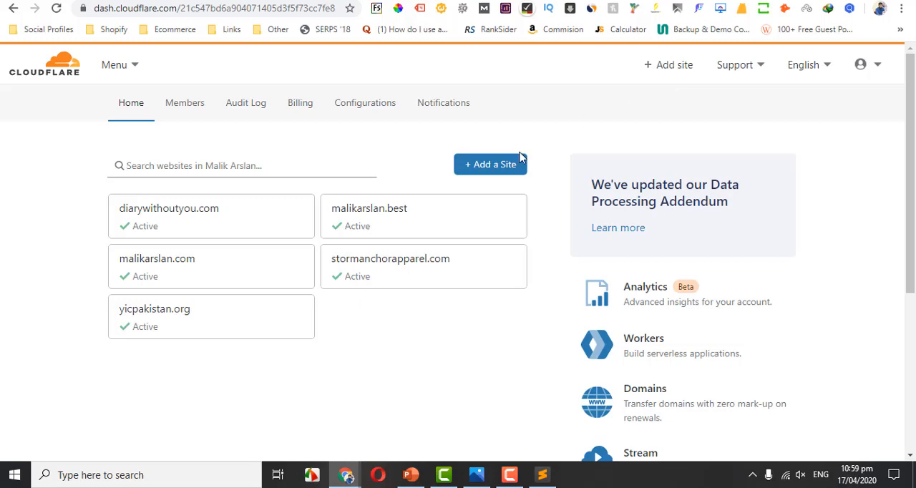
# Add the site skillsacademy.com to the Cloudflare account.
pyautogui.click(499, 166)
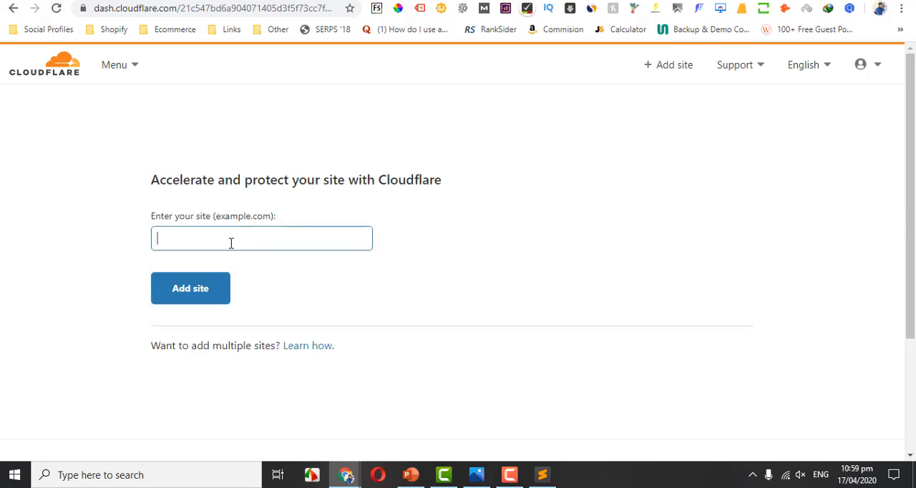
pyautogui.write('skillsacadem')
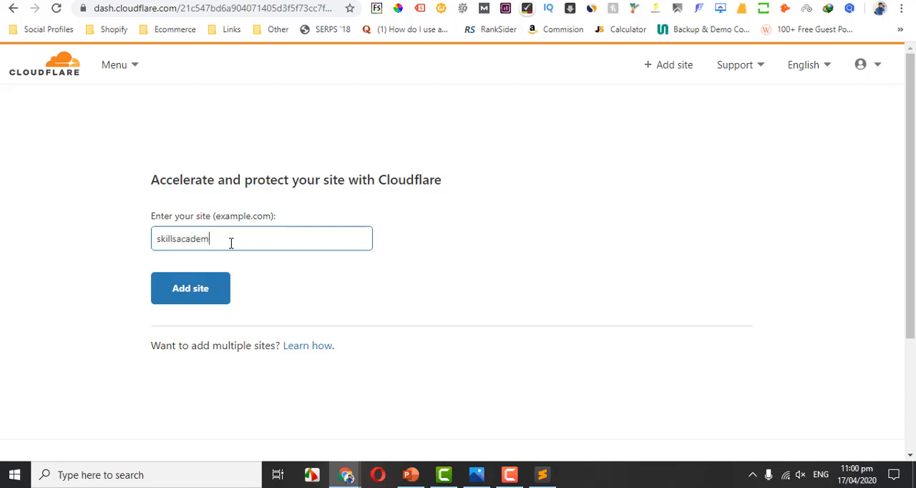
pyautogui.write('y.com')
pyautogui.click(184, 292)
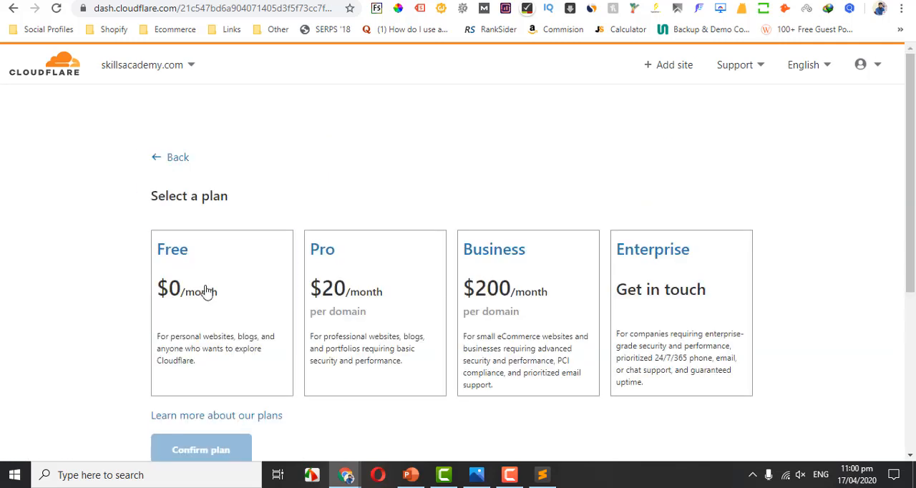
# Select the Free $0/month plan for skillsacademy.com and confirm it.
pyautogui.click(205, 290)
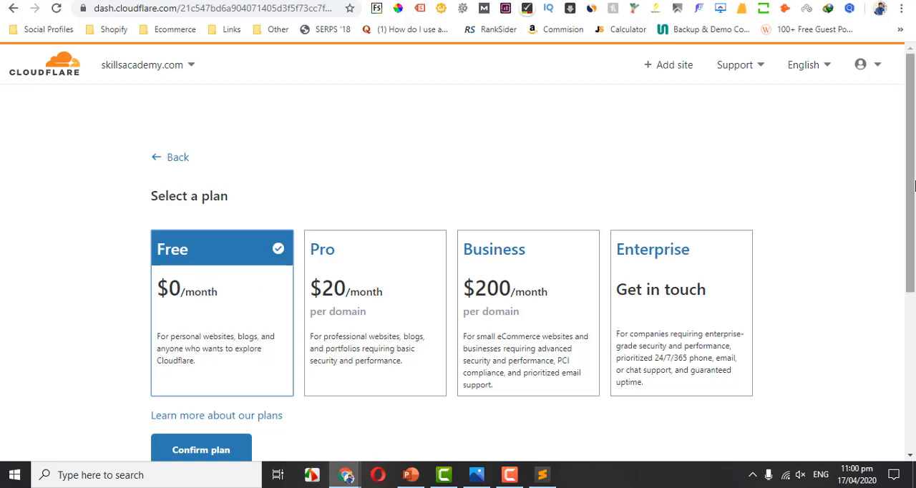
pyautogui.scroll(-1, 378, 247)
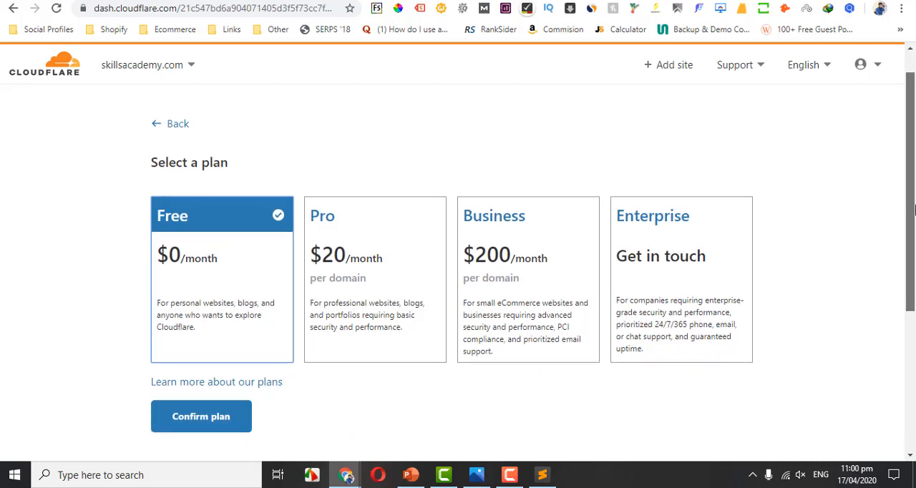
pyautogui.click(201, 410)
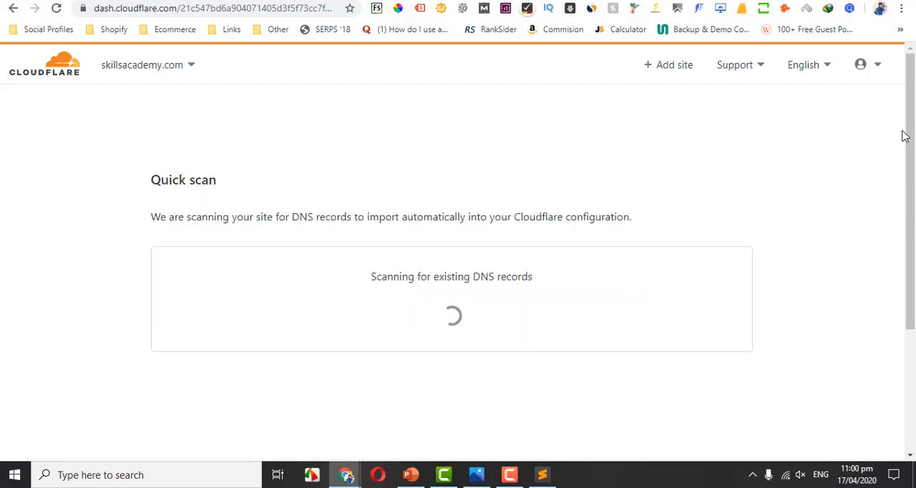
# Review the scanned DNS records for skillsacademy.com and continue to the nameserver change instructions.
pyautogui.moveTo(911, 136); pyautogui.dragTo(913, 170)
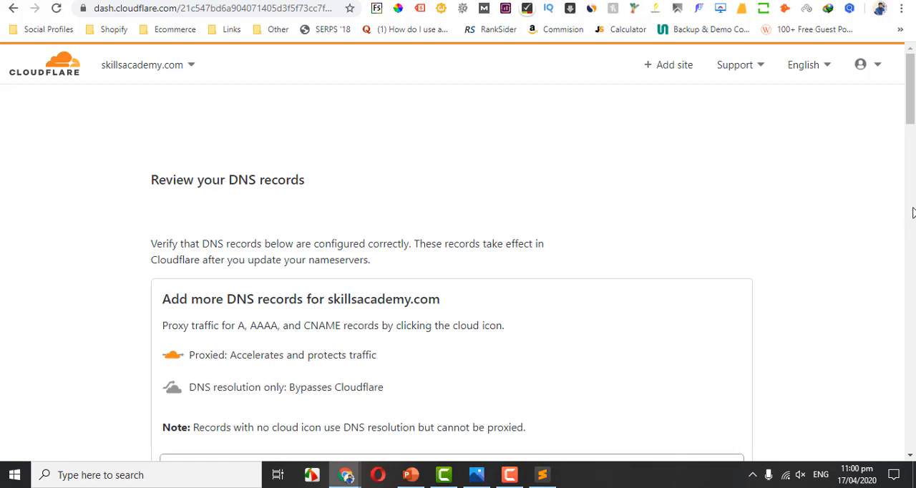
pyautogui.moveTo(913, 213); pyautogui.dragTo(914, 403)
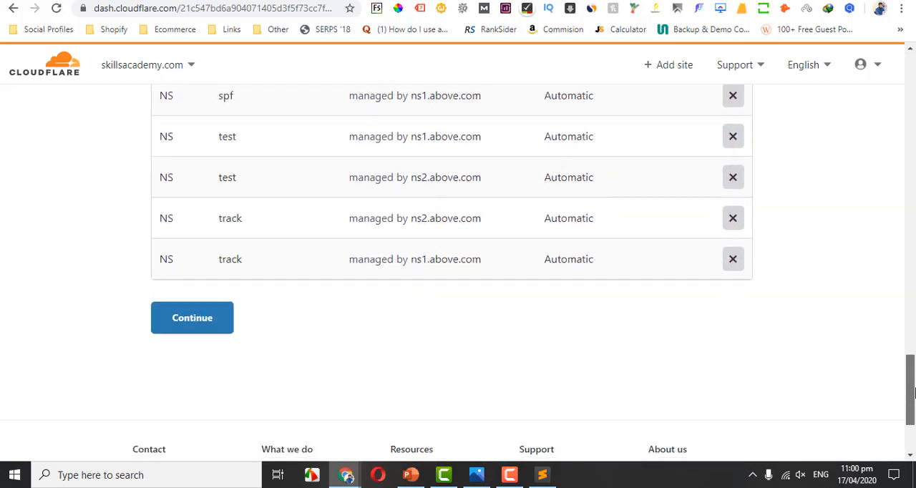
pyautogui.click(189, 326)
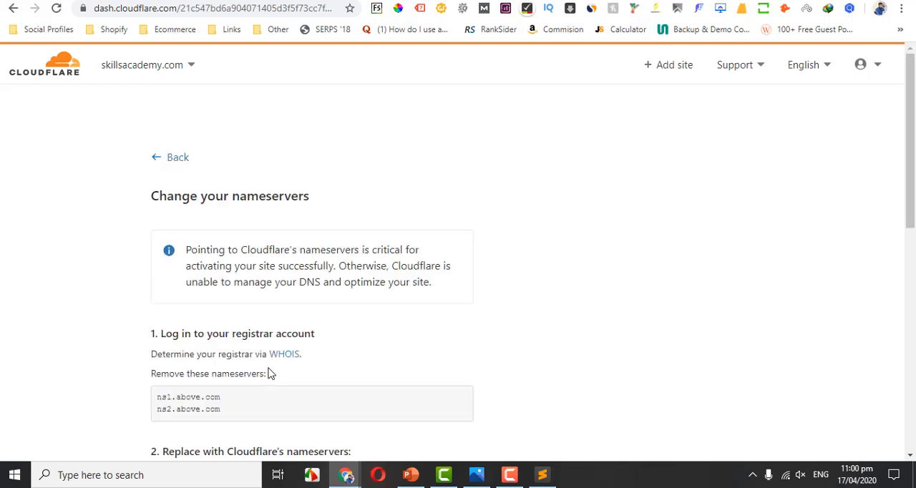
# Copy the replacement nameservers alexis.ns.cloudflare.com and bonnie.ns.cloudflare.com from the nameserver instructions.
pyautogui.scroll(-3, 911, 141)
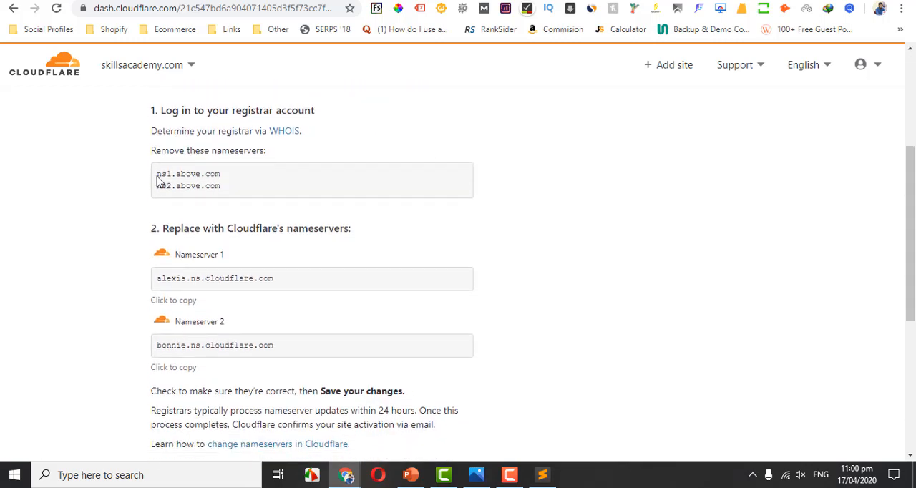
pyautogui.moveTo(157, 174); pyautogui.dragTo(128, 187)
pyautogui.click(137, 229)
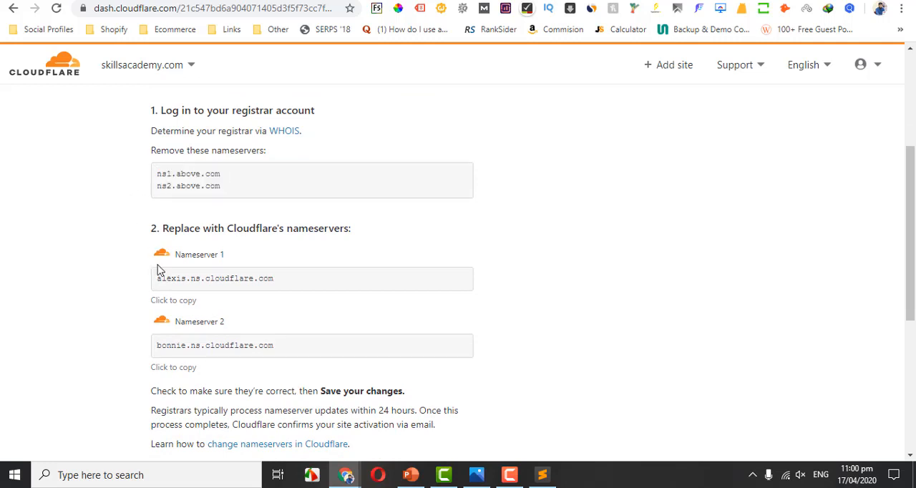
pyautogui.click(174, 303)
pyautogui.click(466, 221)
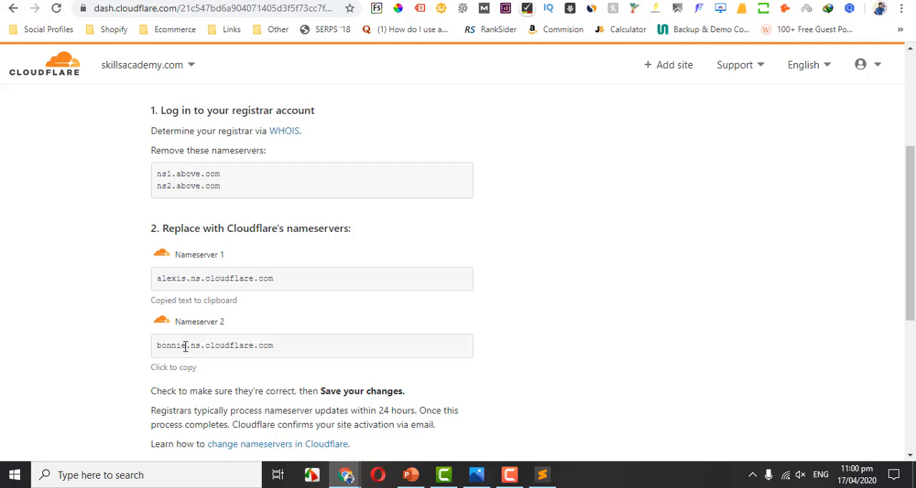
pyautogui.click(181, 369)
pyautogui.click(498, 216)
pyautogui.scroll(-3, 429, 236)
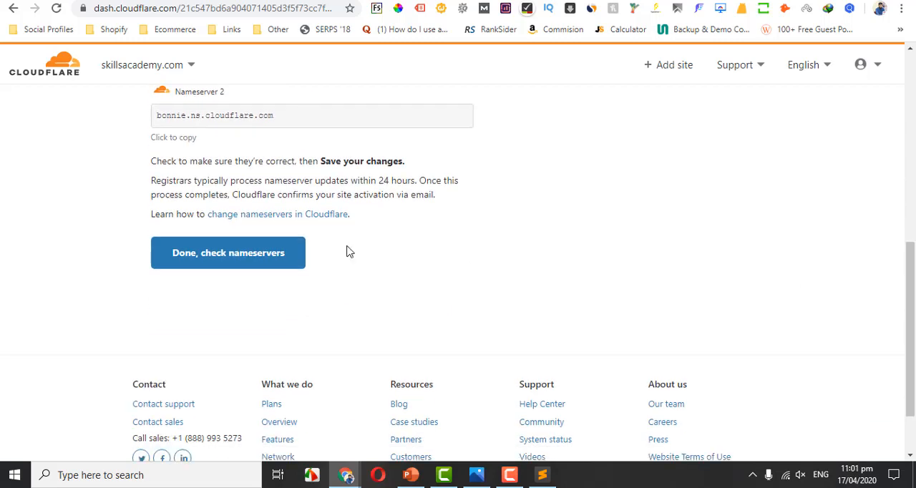
# Request the nameserver check and finish the security and speed configuration to reach the skillsacademy.com overview.
pyautogui.click(178, 265)
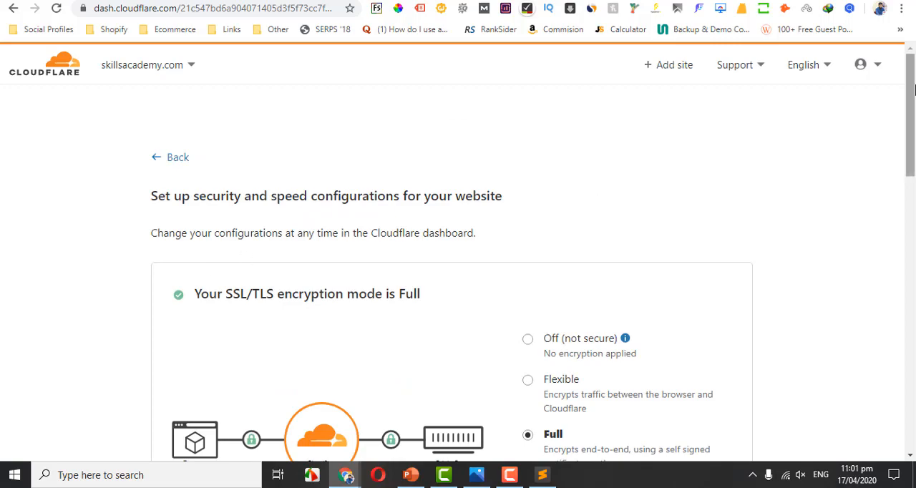
pyautogui.scroll(-10, 465, 229)
pyautogui.click(263, 277)
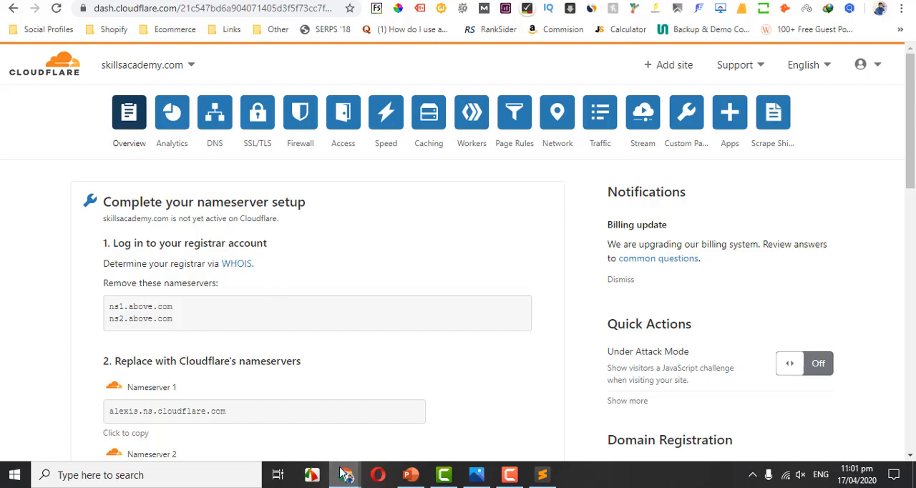
# Switch to the incognito window with the already active site's dashboard and open its Speed Optimization settings.
pyautogui.moveTo(344, 474)
pyautogui.click(392, 439)
pyautogui.moveTo(911, 114); pyautogui.dragTo(910, 113)
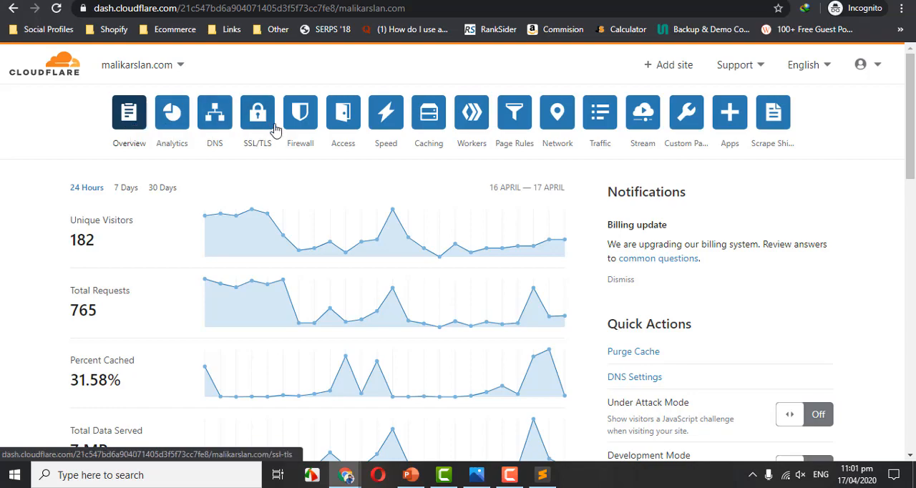
pyautogui.click(392, 121)
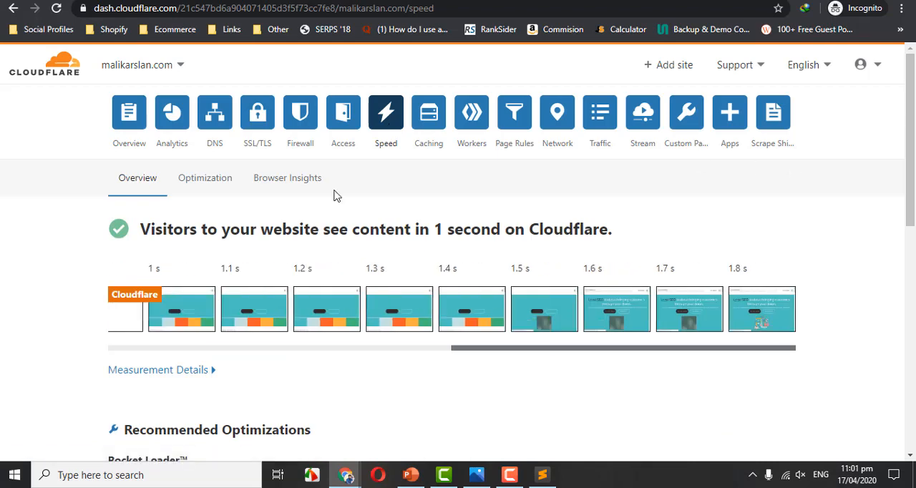
pyautogui.click(200, 187)
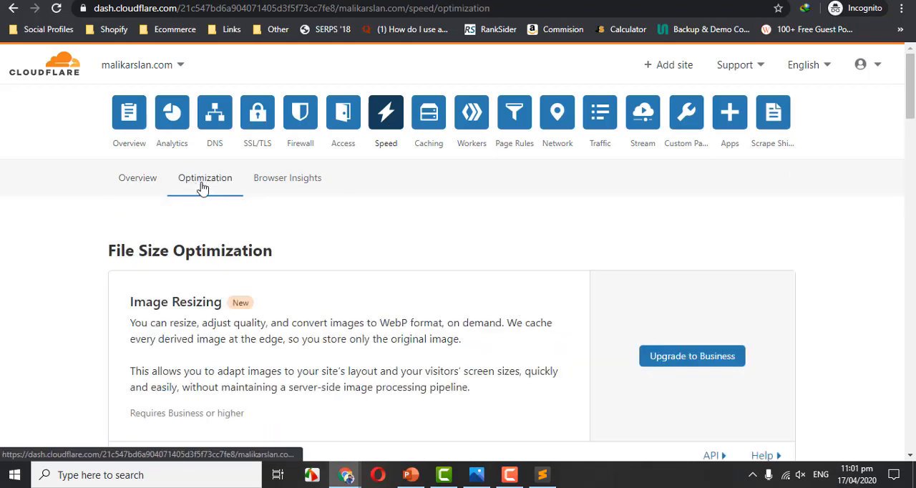
# Enable Auto Minify for HTML, CSS and JavaScript.
pyautogui.moveTo(908, 106); pyautogui.dragTo(911, 192)
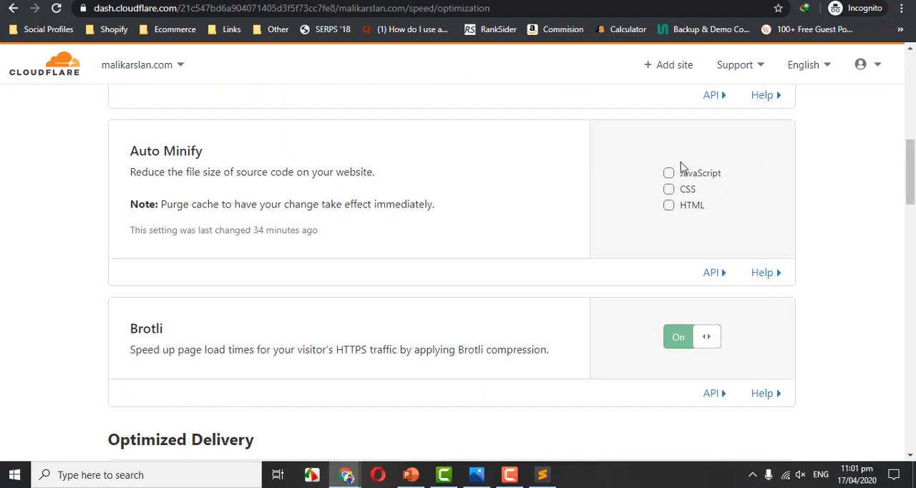
pyautogui.click(669, 208)
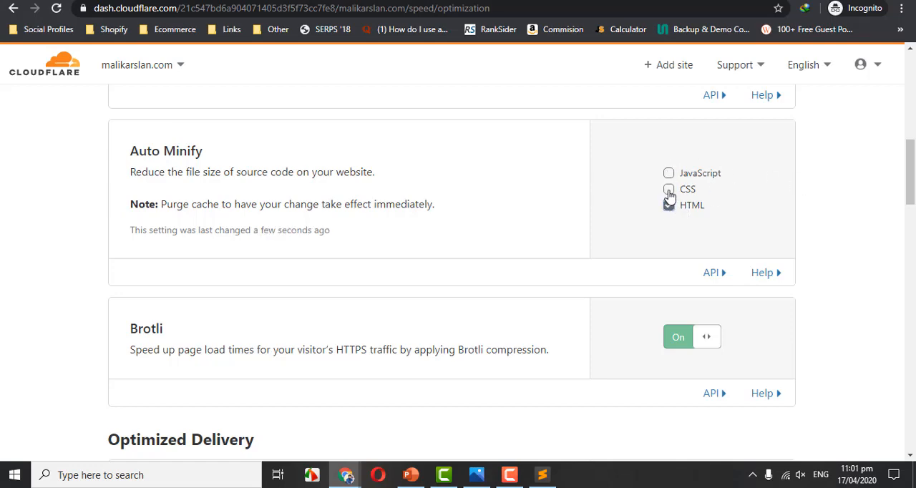
pyautogui.click(668, 190)
pyautogui.click(668, 174)
# Turn on Rocket Loader in the Optimized Delivery settings.
pyautogui.scroll(-2, 913, 163)
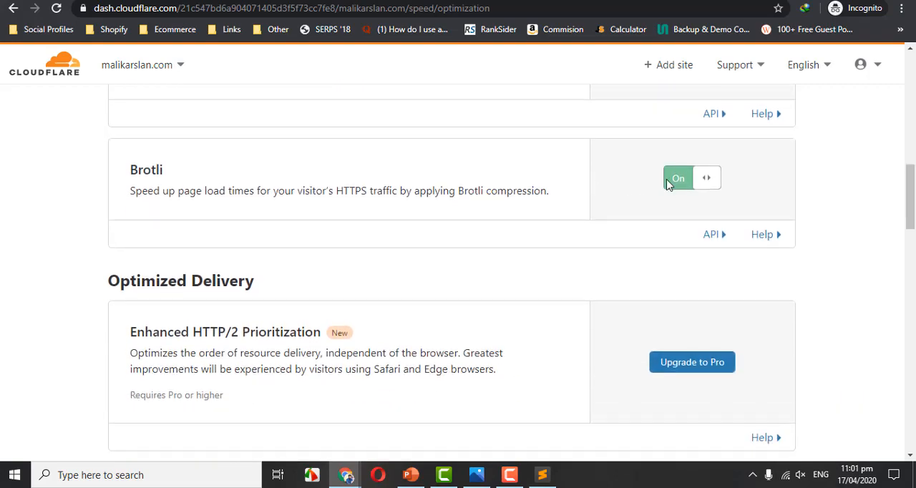
pyautogui.moveTo(912, 213); pyautogui.dragTo(912, 250)
pyautogui.scroll(-6, 912, 250)
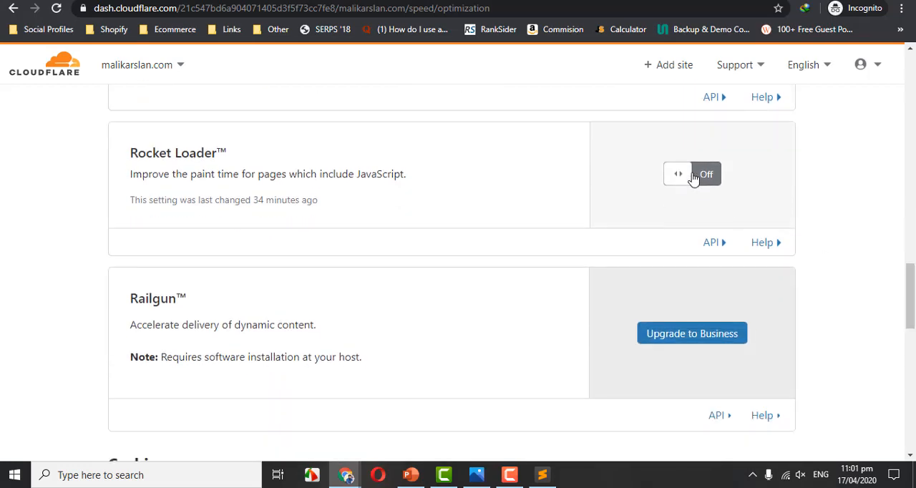
pyautogui.click(698, 183)
# Try Mobile Redirect with the ask subdomain as target and Keep Path, and switch it back off.
pyautogui.scroll(-2, 912, 312)
pyautogui.moveTo(914, 313); pyautogui.dragTo(913, 383)
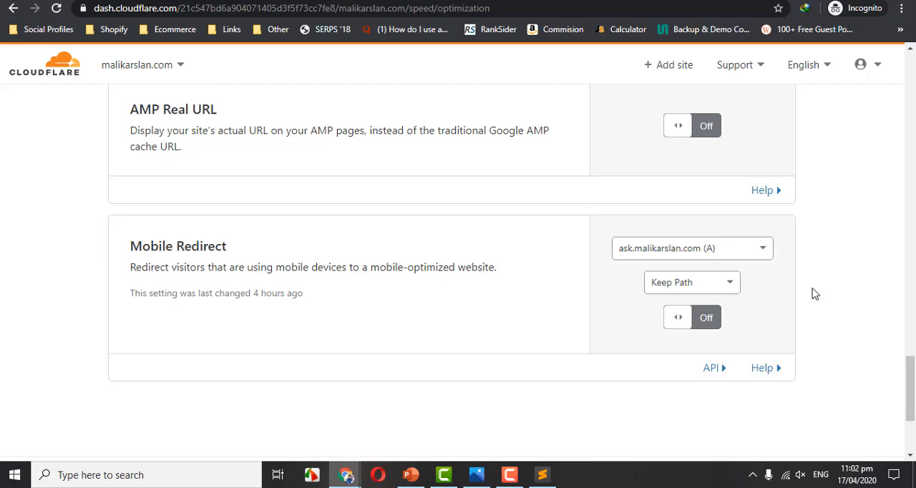
pyautogui.click(692, 322)
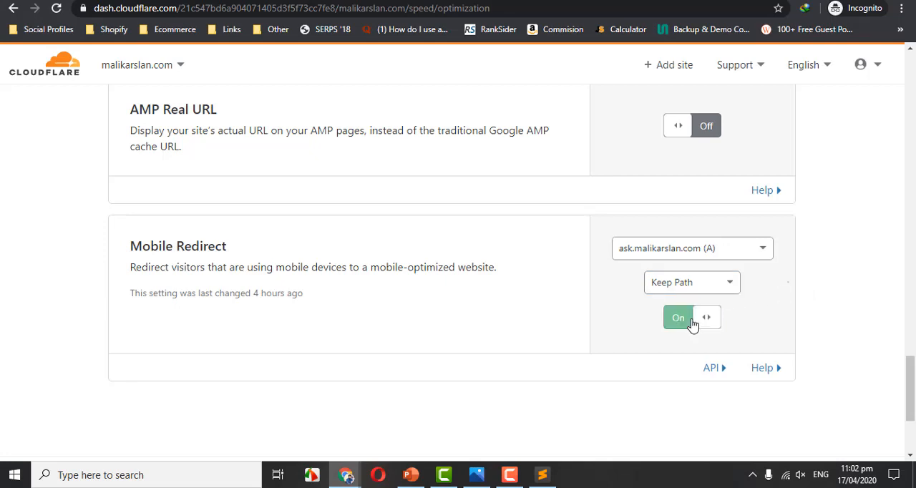
pyautogui.click(712, 253)
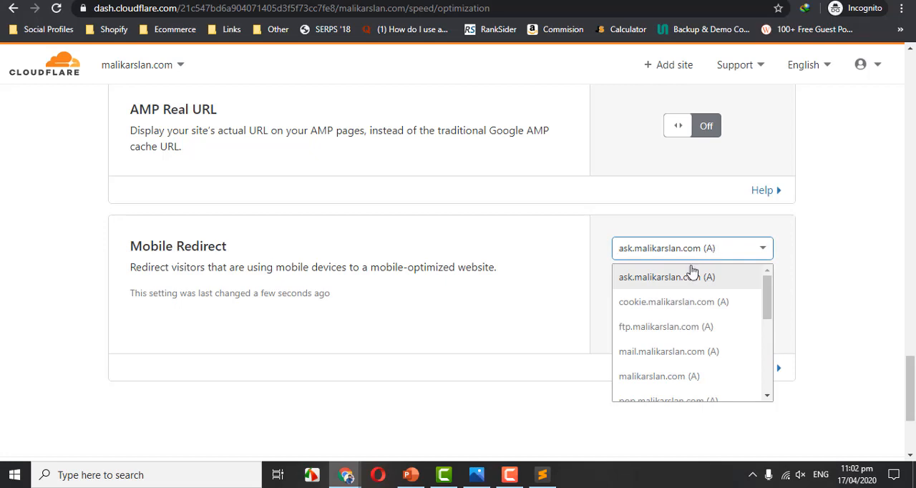
pyautogui.click(652, 282)
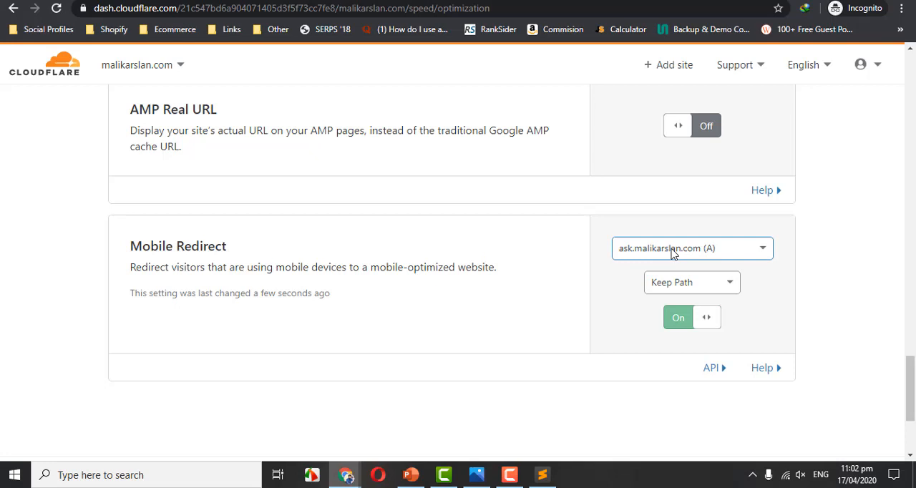
pyautogui.click(684, 320)
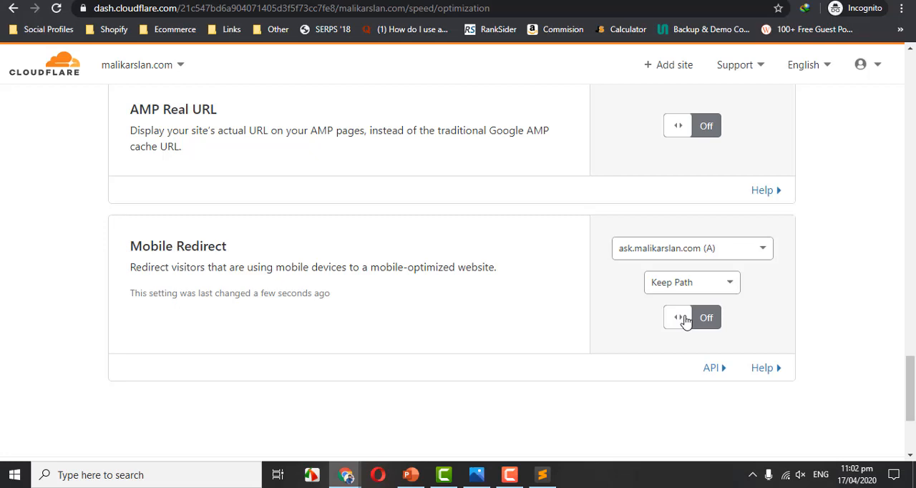
# Review the site's Caching settings, including Caching Level, Browser Cache TTL, CSAM Scanning Tool, Always Online and Development Mode.
pyautogui.moveTo(908, 365); pyautogui.dragTo(884, 61)
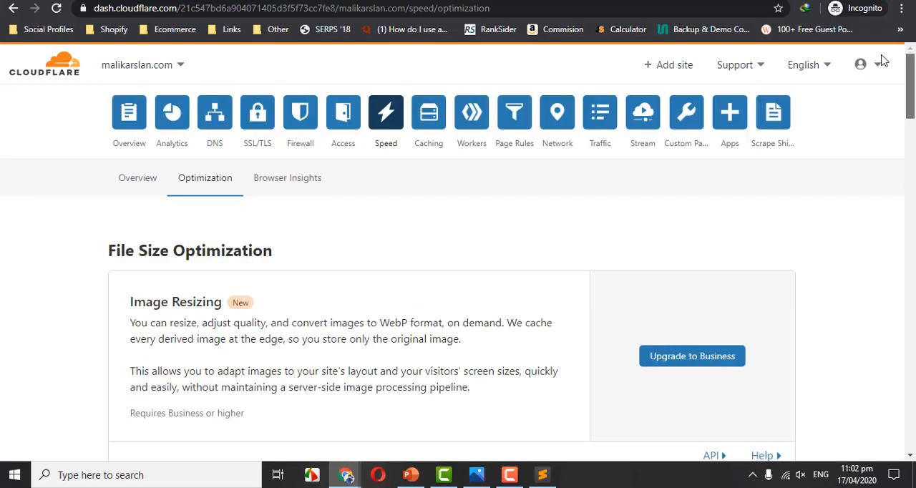
pyautogui.click(442, 120)
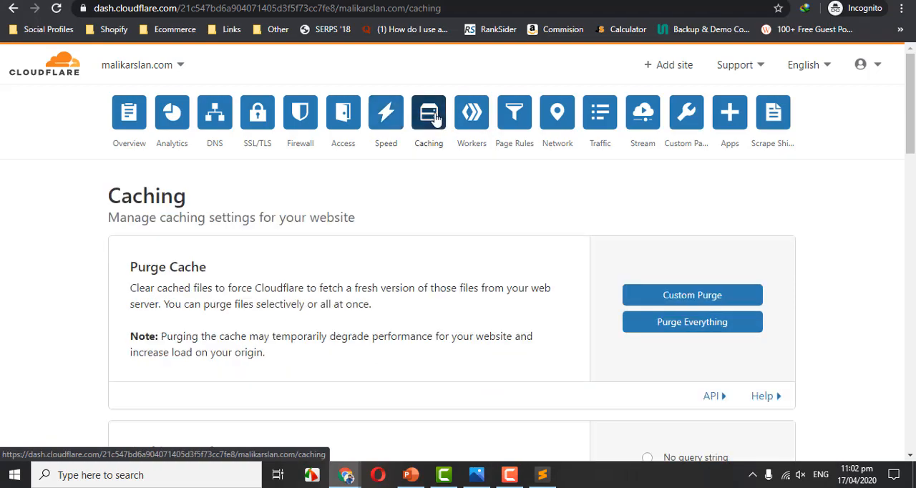
pyautogui.scroll(-4, 913, 107)
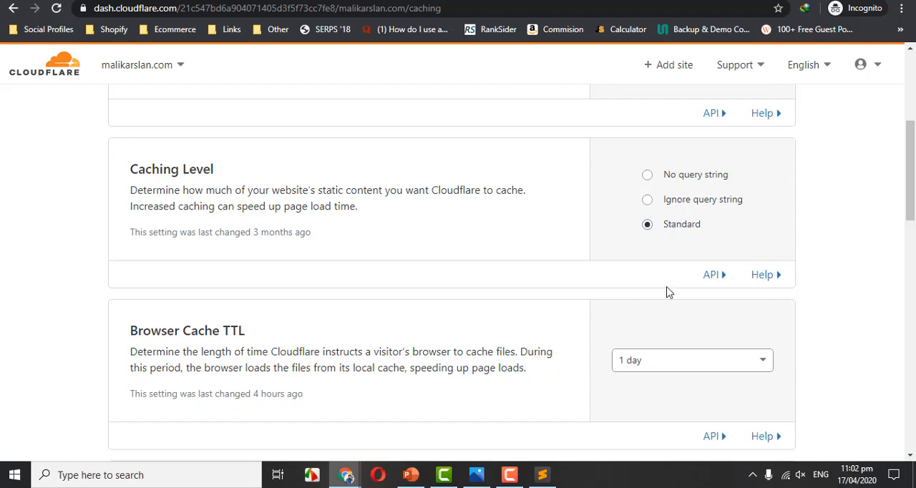
pyautogui.scroll(-4, 912, 213)
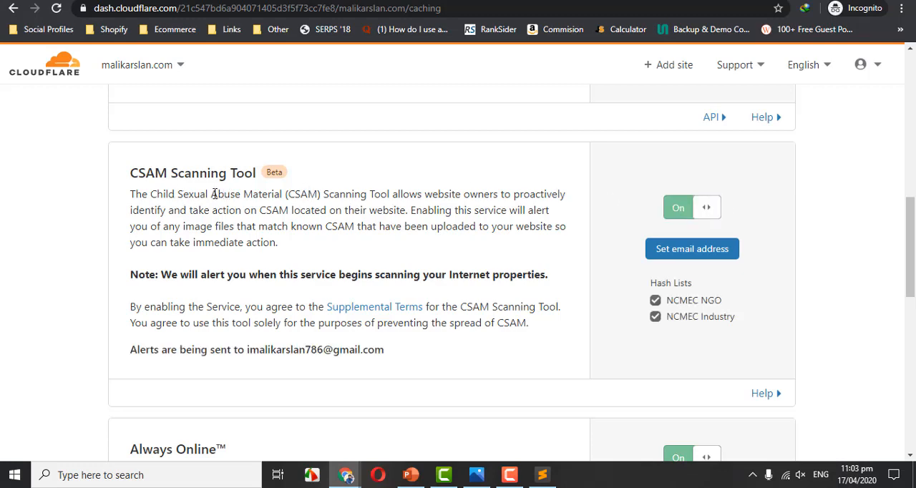
pyautogui.moveTo(214, 194); pyautogui.dragTo(219, 223)
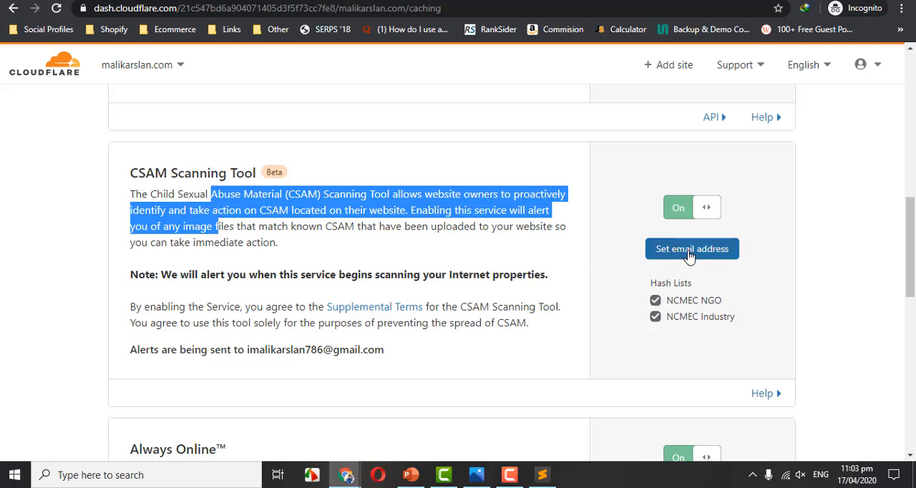
pyautogui.click(390, 360)
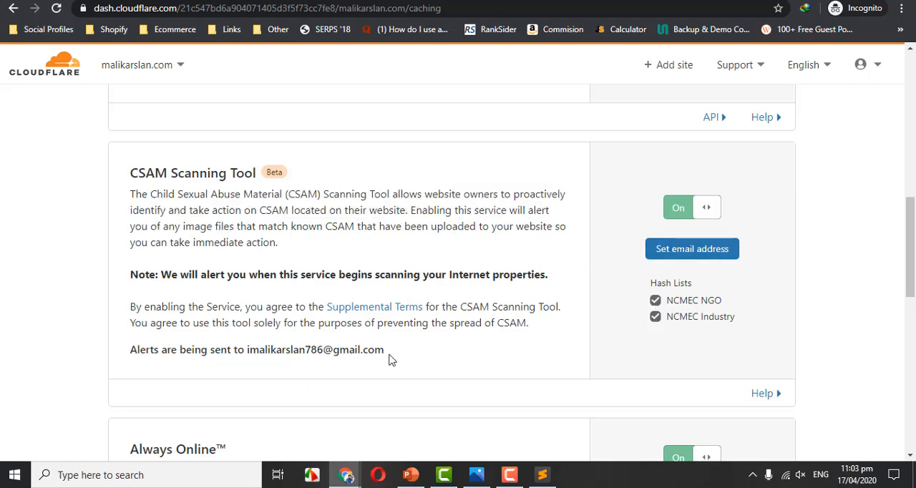
pyautogui.moveTo(391, 360); pyautogui.dragTo(246, 351)
pyautogui.scroll(-3, 913, 272)
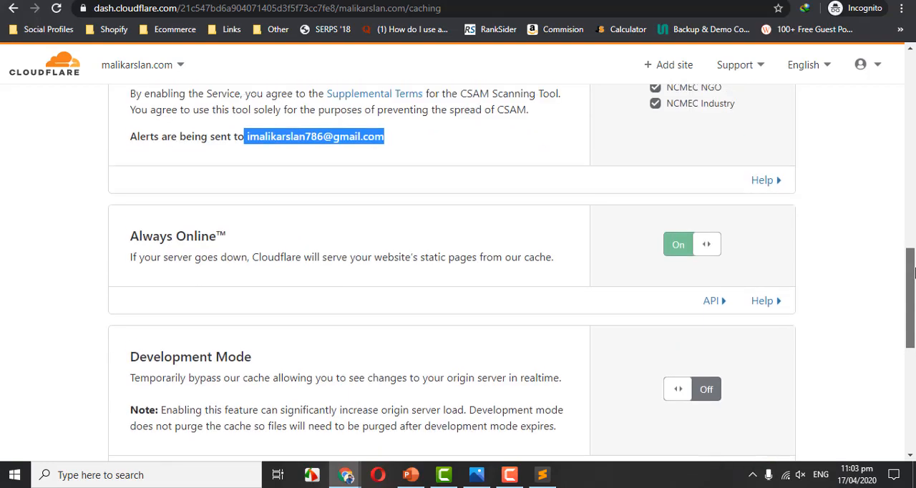
pyautogui.scroll(-2, 913, 272)
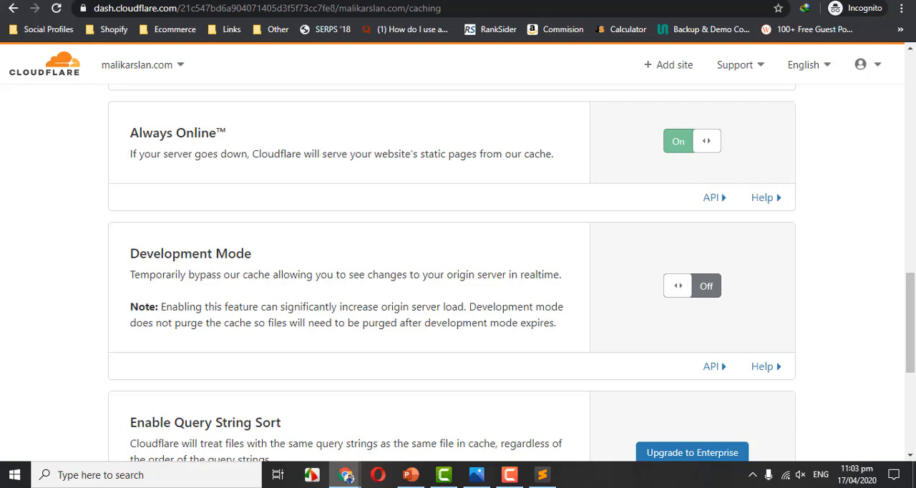
# Review the site's SSL/TLS encryption mode options and open the browser's connection security information.
pyautogui.moveTo(910, 322); pyautogui.dragTo(903, 61)
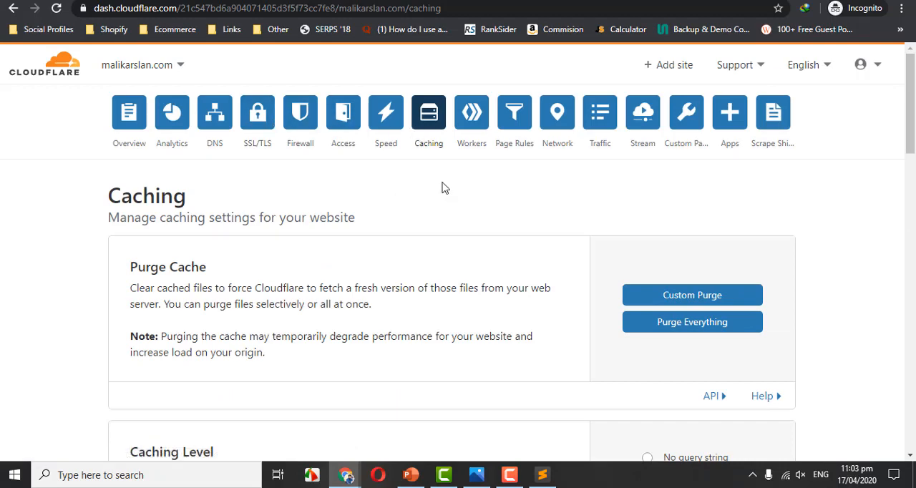
pyautogui.click(254, 118)
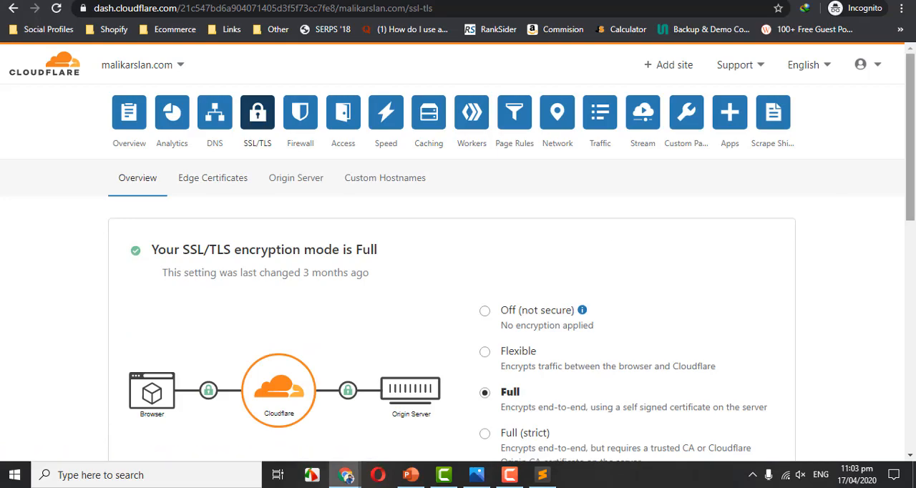
pyautogui.moveTo(908, 171); pyautogui.dragTo(903, 211)
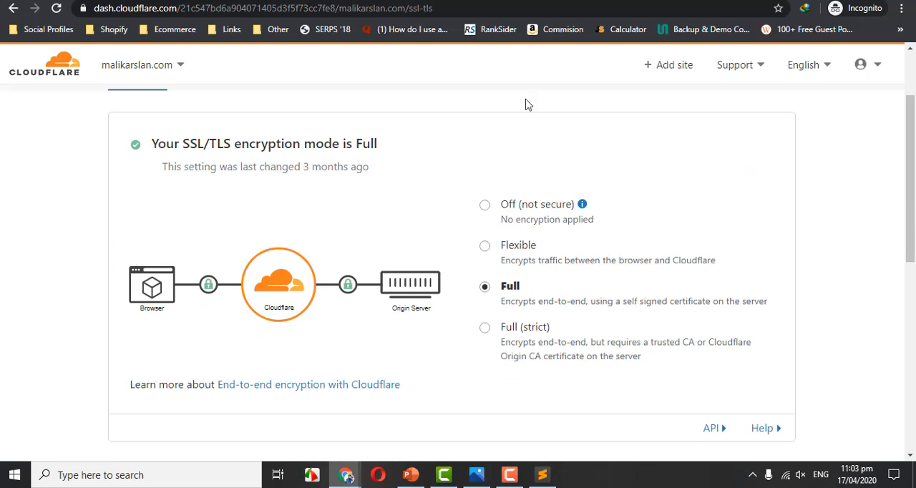
pyautogui.click(83, 8)
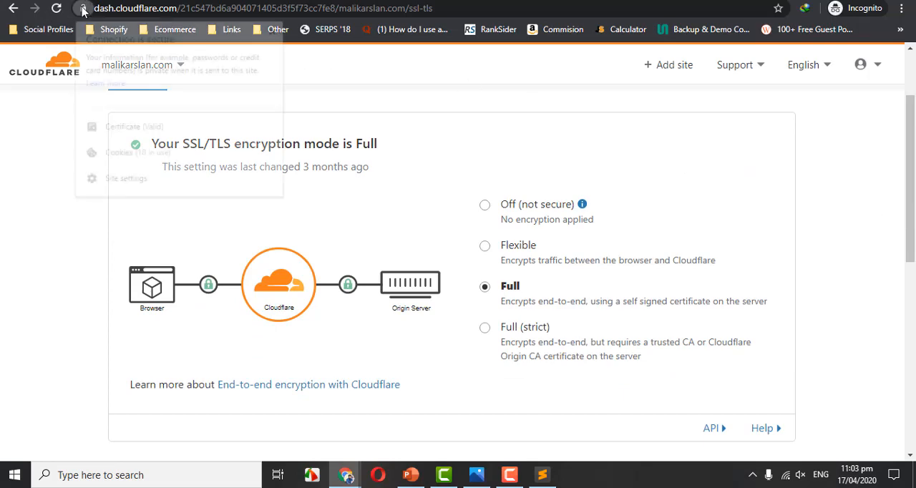
# Turn on Always Use HTTPS in the site's Edge Certificates settings.
pyautogui.click(83, 8)
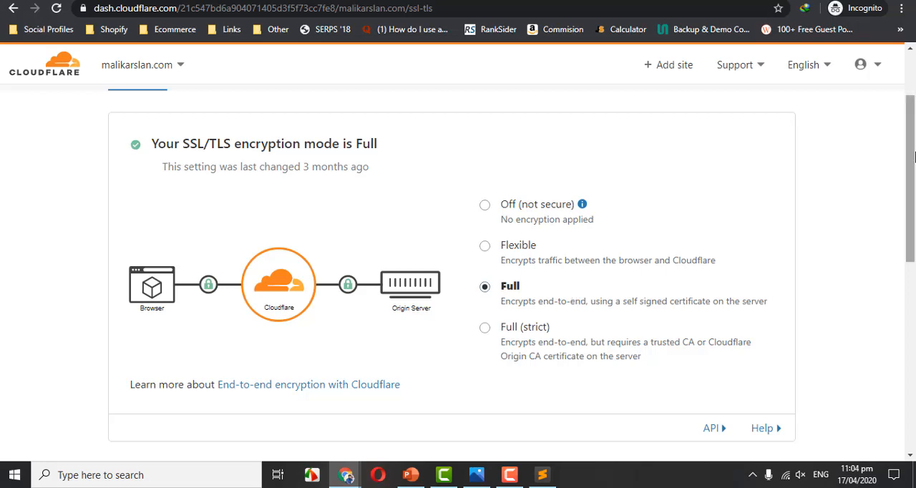
pyautogui.scroll(2, 235, 207)
pyautogui.click(218, 184)
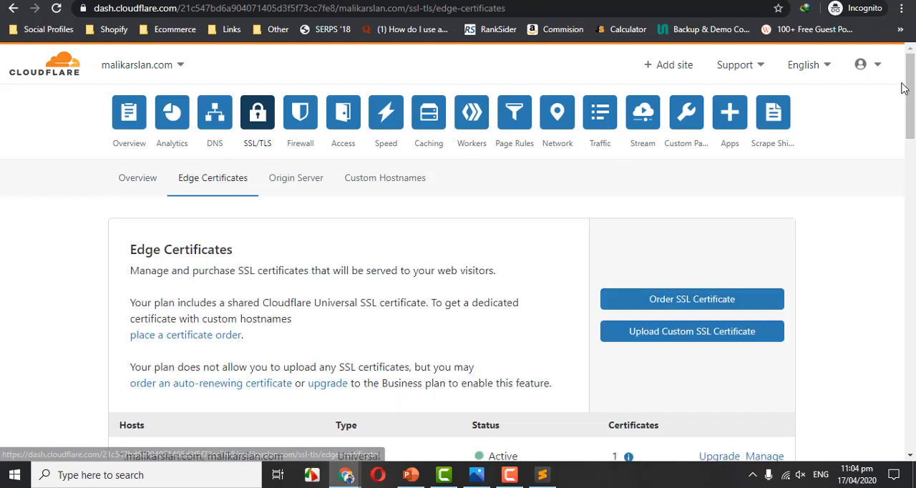
pyautogui.moveTo(909, 90); pyautogui.dragTo(913, 182)
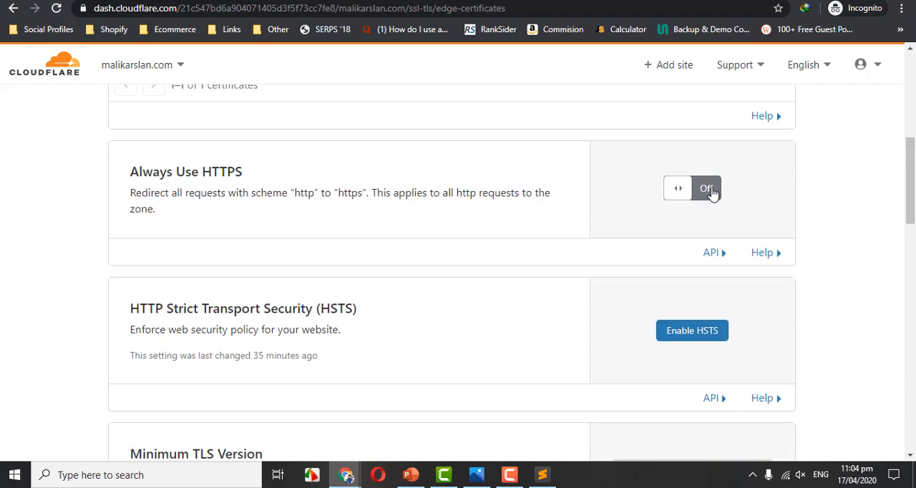
pyautogui.click(707, 189)
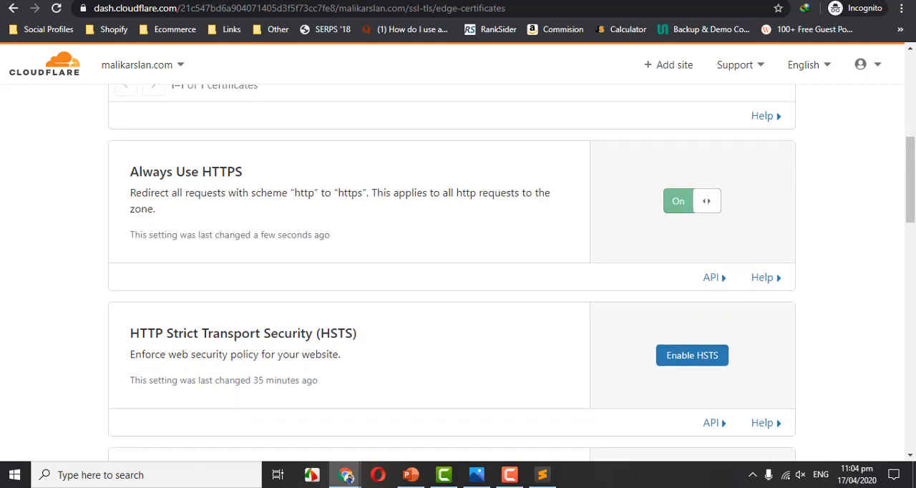
pyautogui.hotkey('ctrl', 't')
pyautogui.write('httpsL')
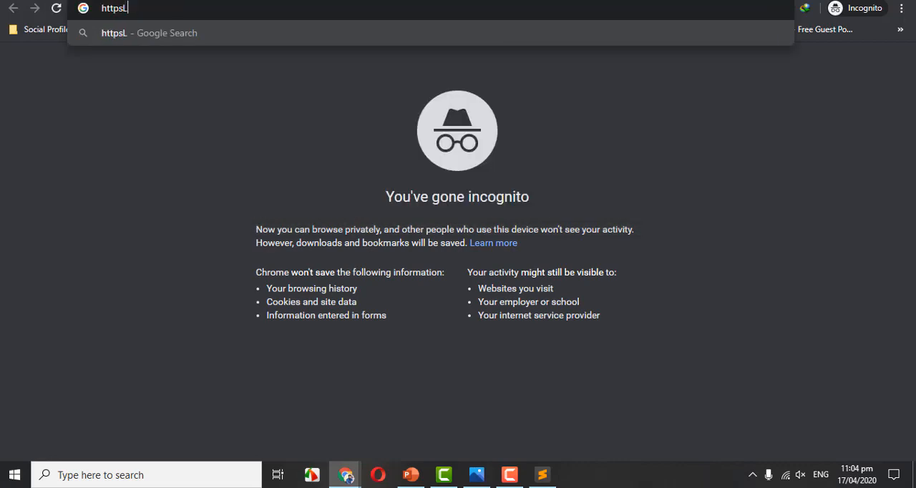
pyautogui.press('BackSpace')
pyautogui.press('BackSpace')
pyautogui.write(':')
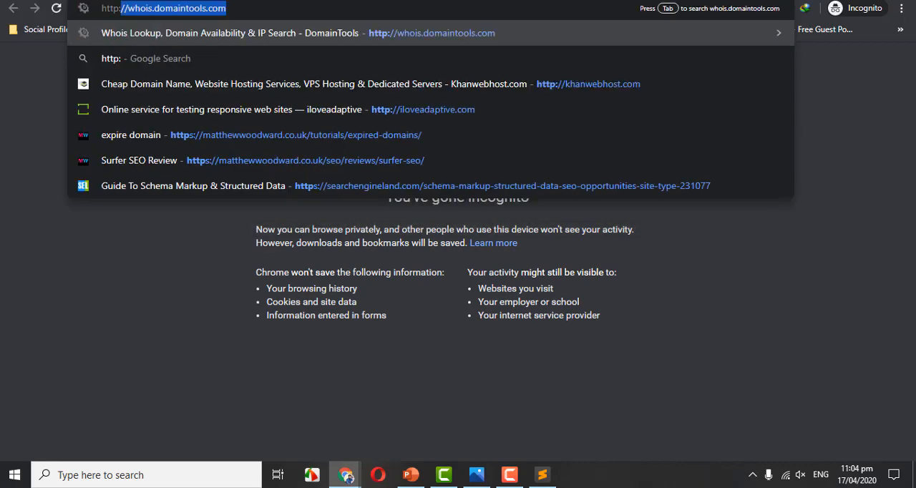
pyautogui.press('BackSpace')
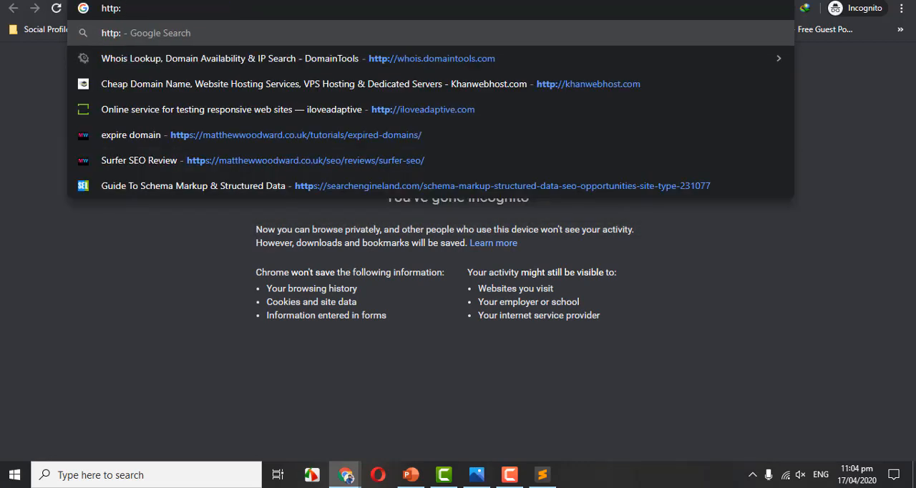
pyautogui.write('//malika')
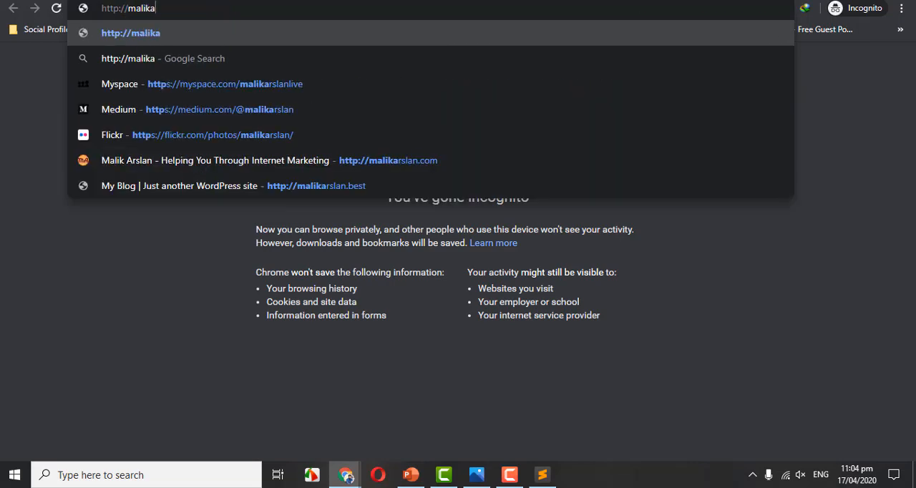
pyautogui.write('rslan.com')
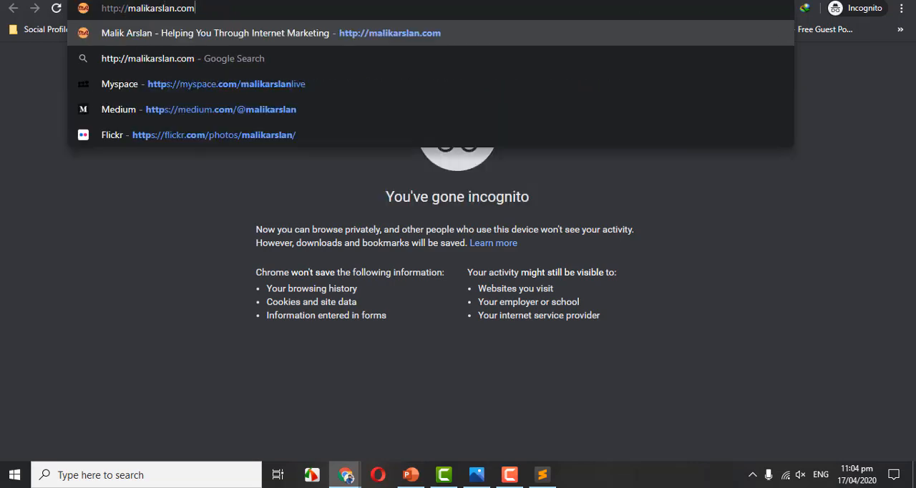
pyautogui.press('Return')
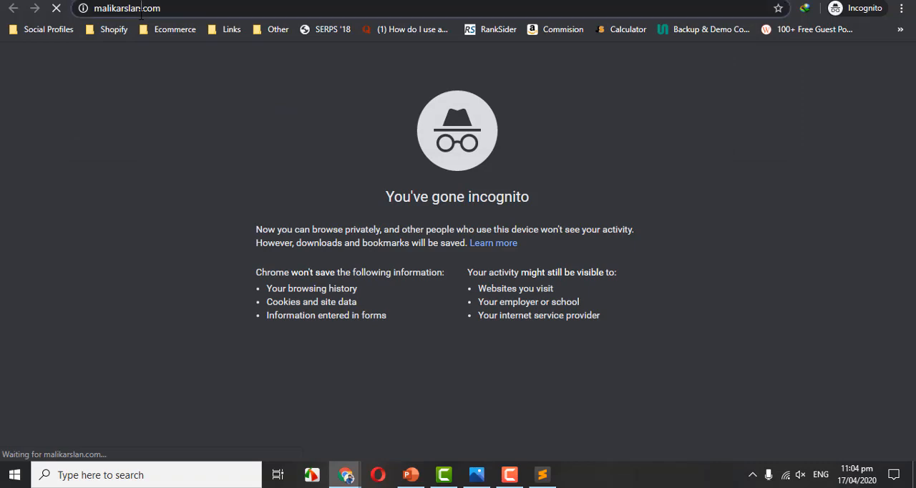
pyautogui.click(141, 8)
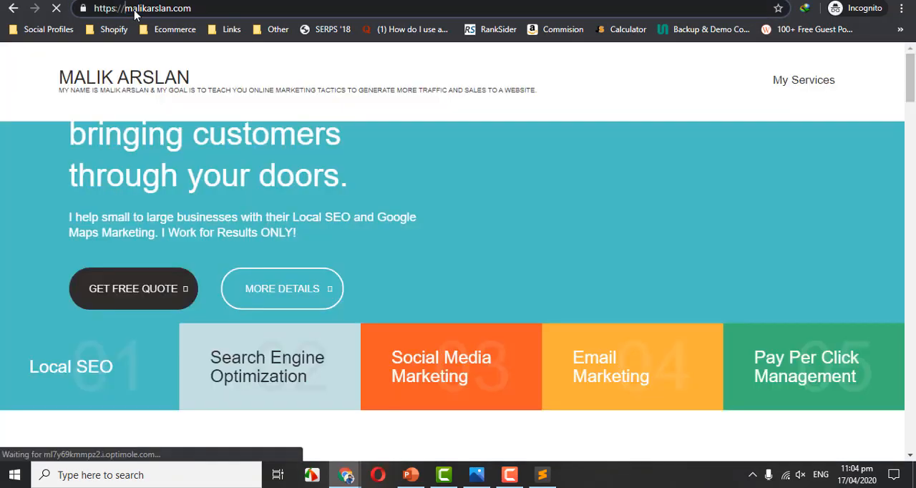
pyautogui.click(107, 0)
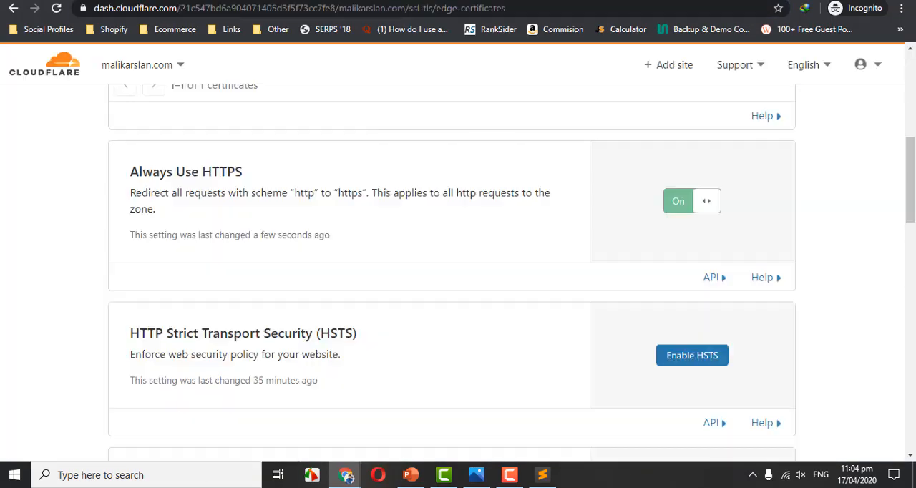
# Start enabling HTTP Strict Transport Security (HSTS) and accept its acknowledgement to reach the configuration.
pyautogui.scroll(-2, 789, 186)
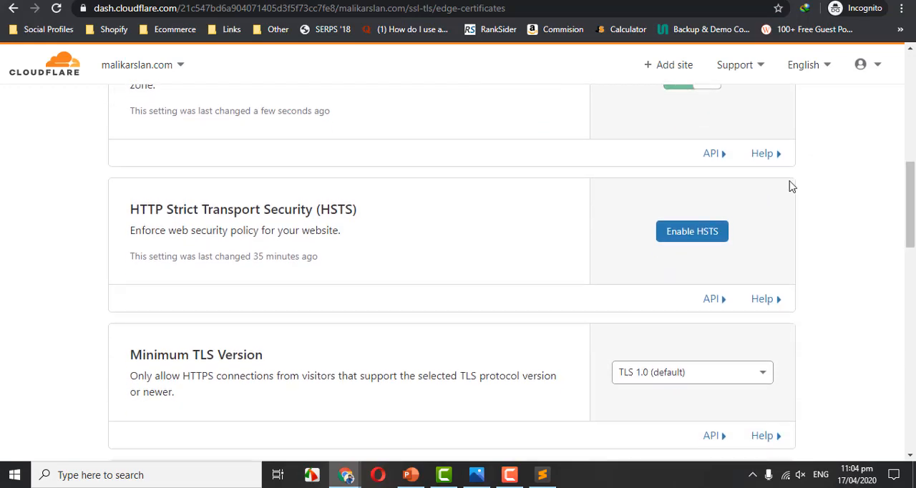
pyautogui.click(703, 237)
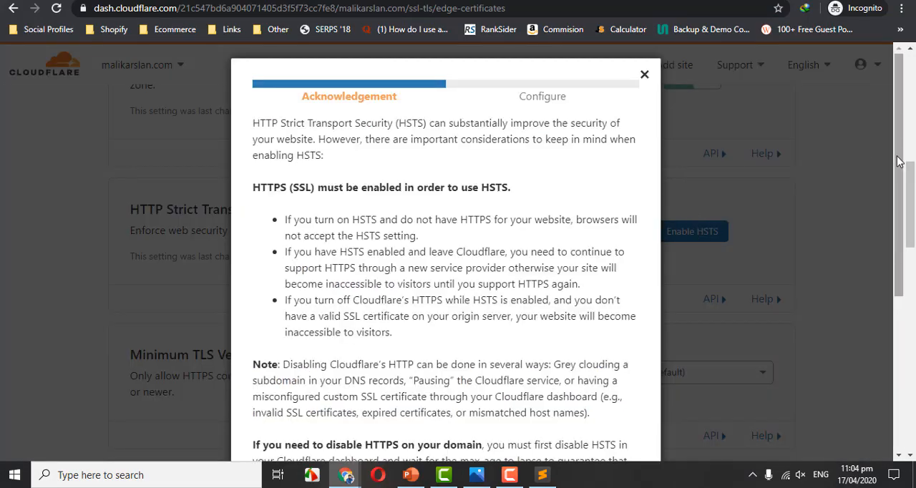
pyautogui.moveTo(902, 163); pyautogui.dragTo(901, 358)
pyautogui.click(310, 376)
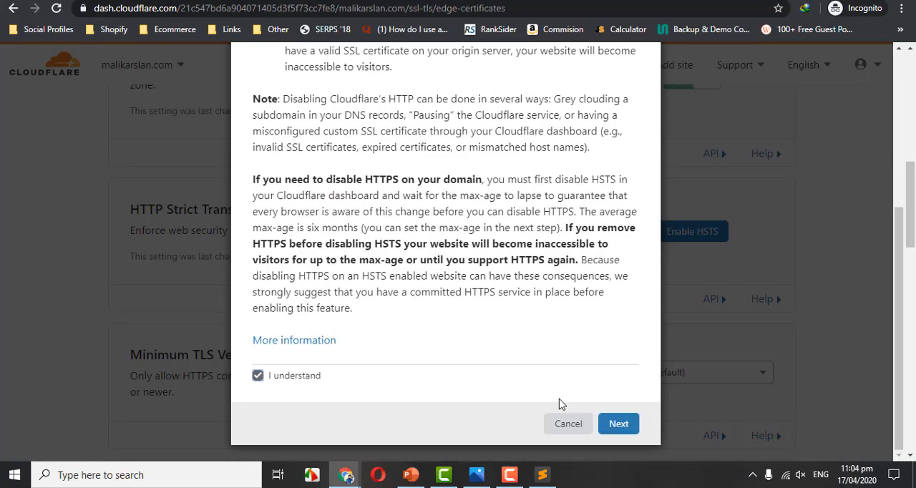
pyautogui.click(620, 425)
# Switch on No-Sniff Header, Preload, Enable HSTS and Apply HSTS policy to subdomains in the HSTS configuration.
pyautogui.click(588, 322)
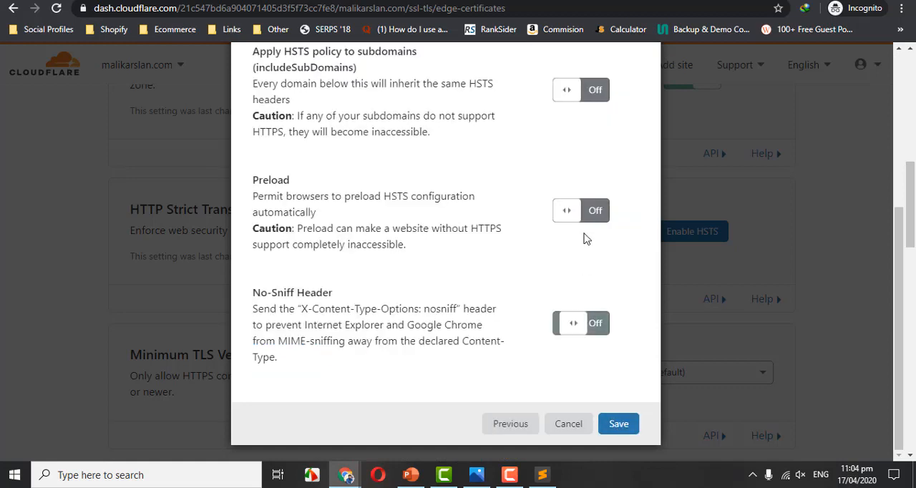
pyautogui.click(584, 213)
pyautogui.scroll(2, 887, 186)
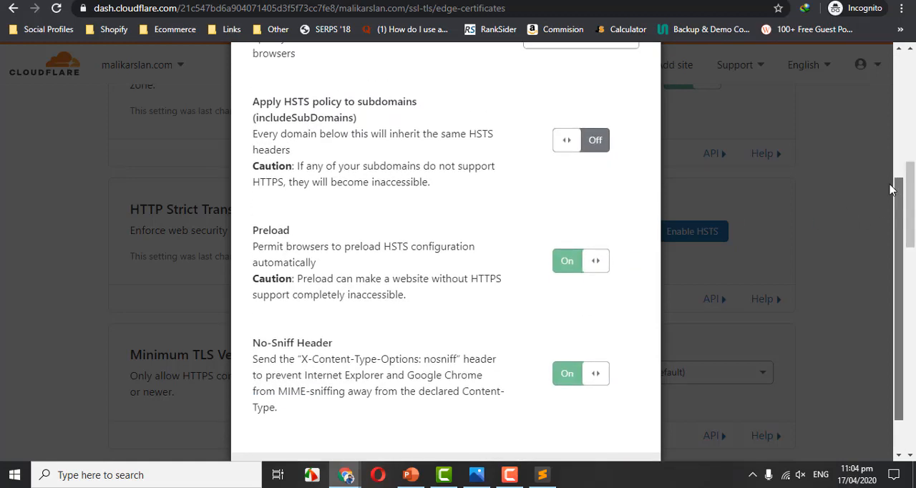
pyautogui.scroll(1, 882, 164)
pyautogui.click(588, 100)
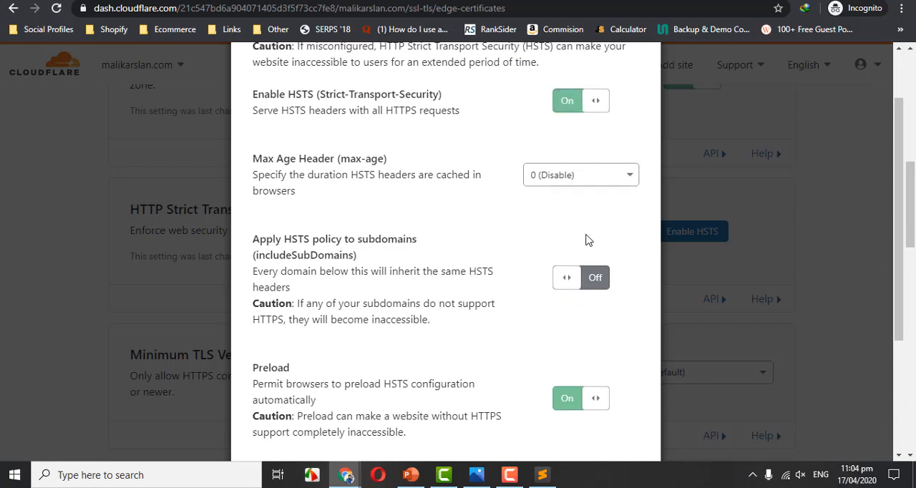
pyautogui.click(587, 277)
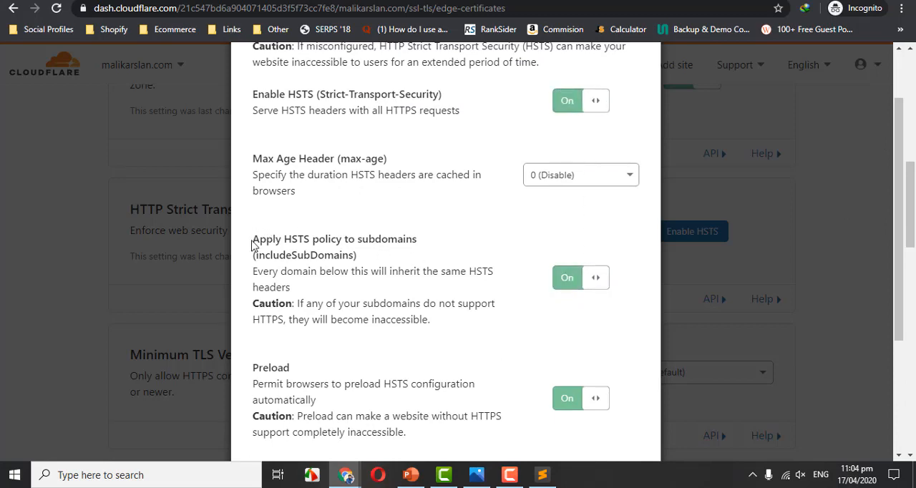
# Examine the descriptions of the Apply HSTS policy to subdomains and Enable HSTS options.
pyautogui.moveTo(430, 320); pyautogui.dragTo(284, 240)
pyautogui.click(343, 241)
pyautogui.moveTo(419, 242); pyautogui.dragTo(254, 240)
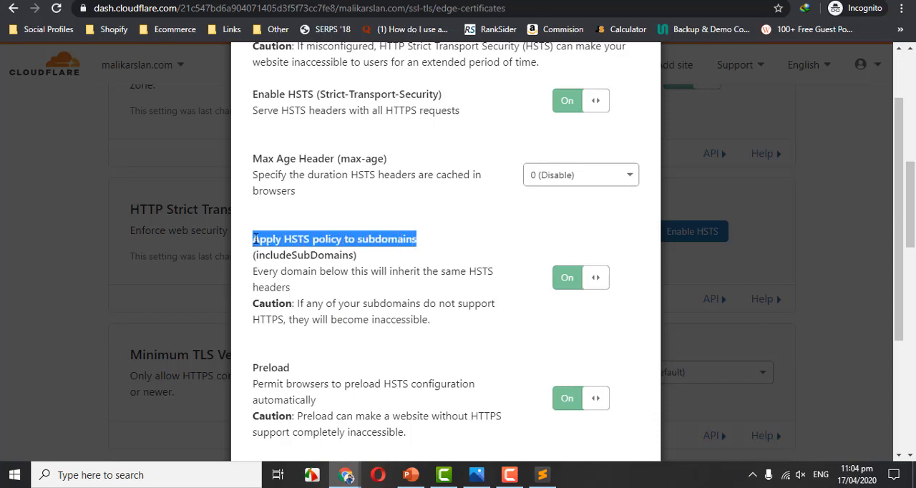
pyautogui.click(361, 255)
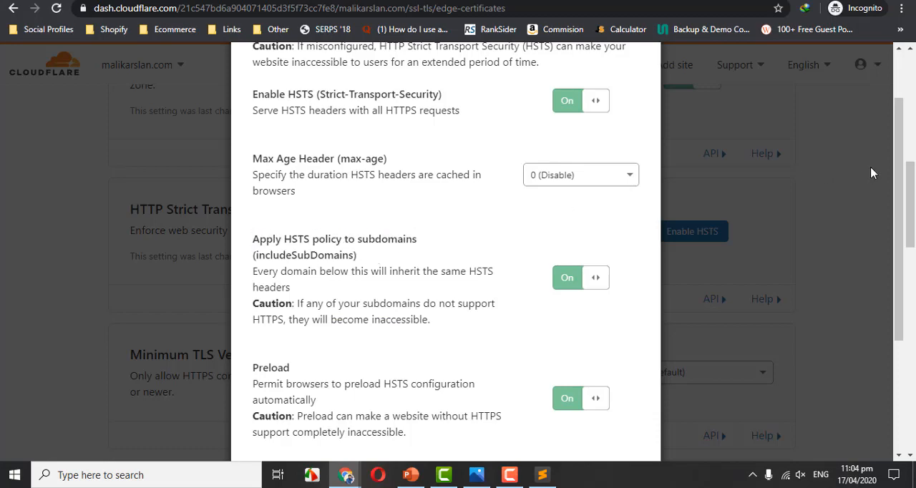
pyautogui.scroll(1, 899, 179)
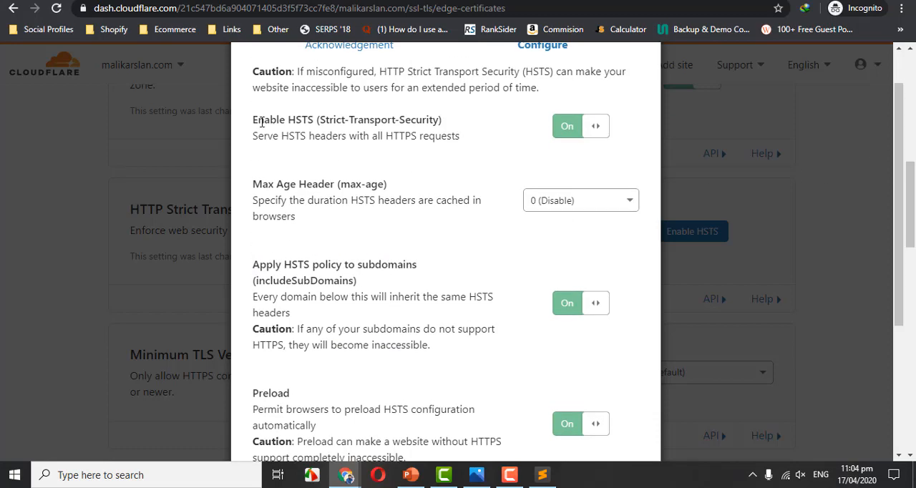
pyautogui.moveTo(261, 122); pyautogui.dragTo(421, 115)
pyautogui.click(421, 114)
pyautogui.moveTo(252, 123); pyautogui.dragTo(345, 119)
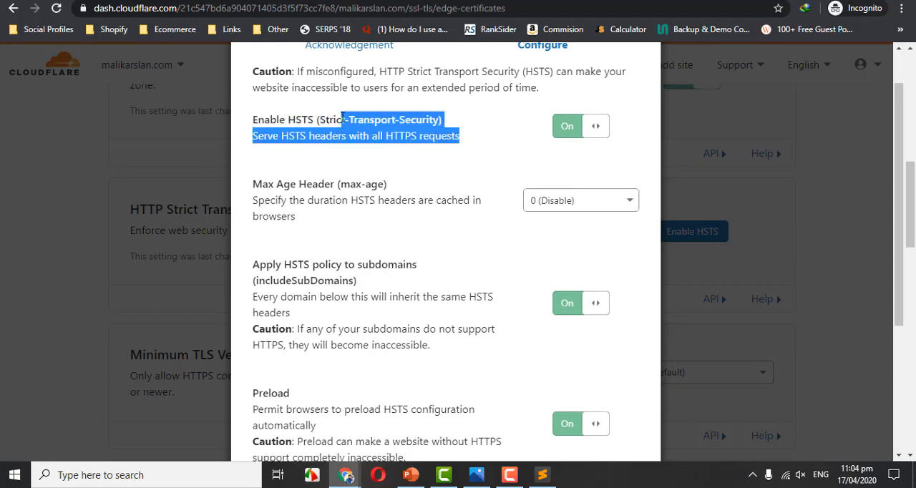
pyautogui.click(326, 120)
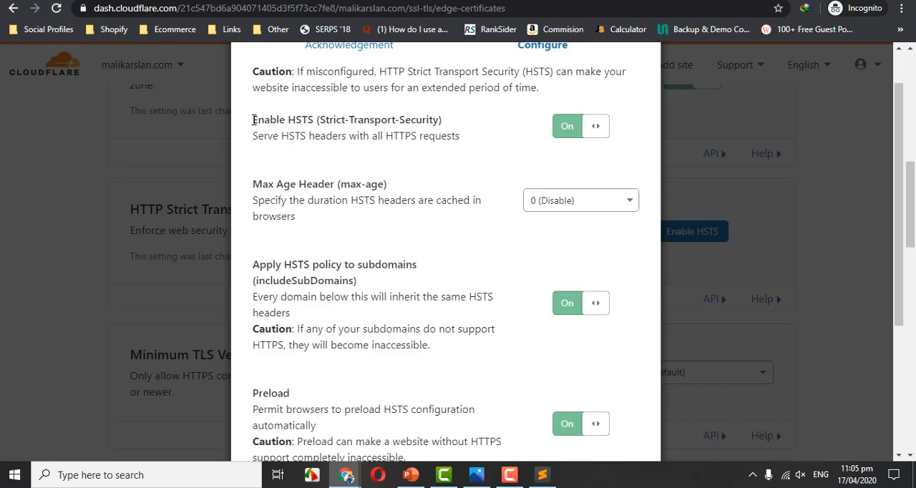
# Set the HSTS Max Age Header to 6 months (Recommended) and save the HSTS configuration.
pyautogui.click(591, 204)
pyautogui.scroll(-1, 632, 241)
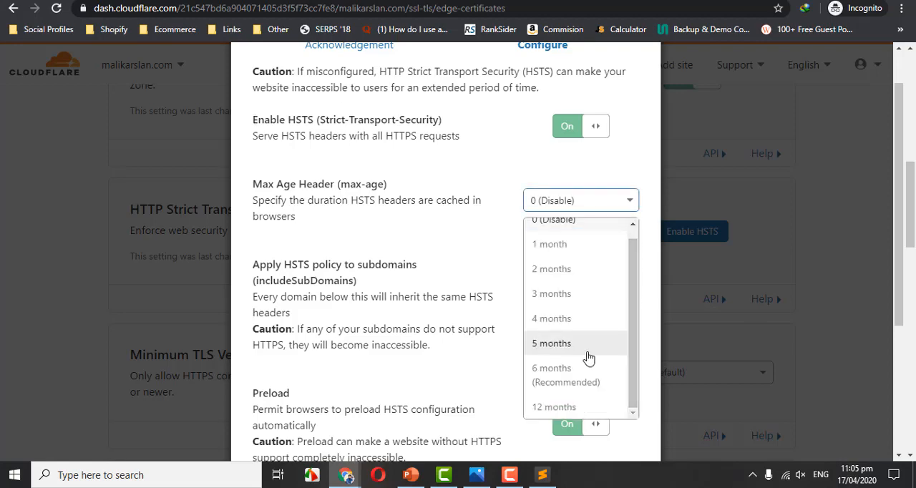
pyautogui.click(563, 377)
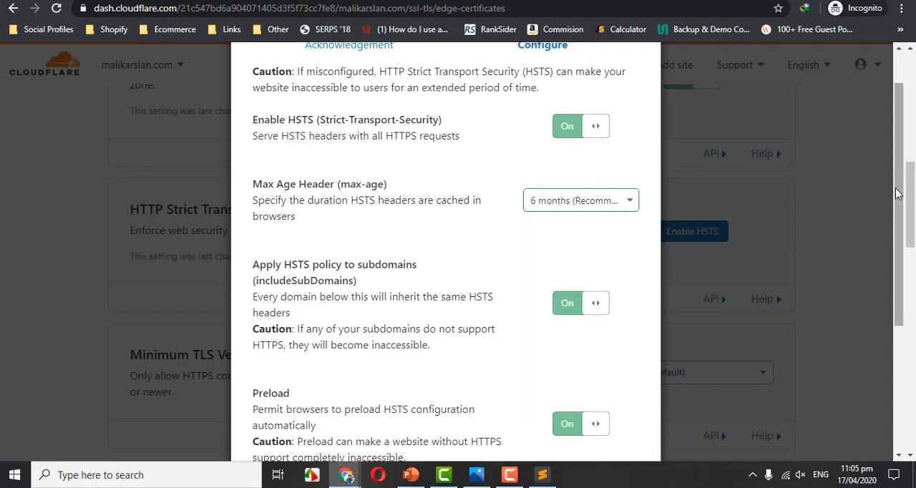
pyautogui.scroll(-3, 899, 201)
pyautogui.click(622, 427)
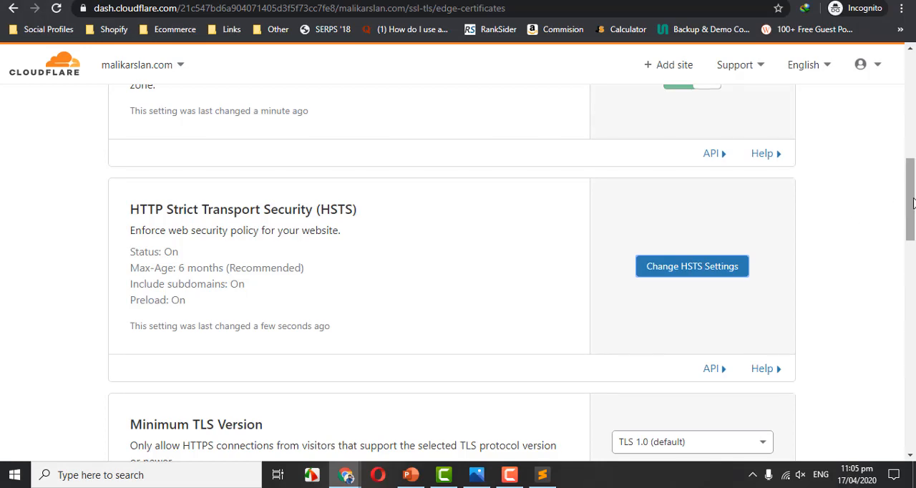
# Switch the proxy status of the mail, smtp and webmail A records to DNS only in the site's DNS management.
pyautogui.moveTo(911, 196); pyautogui.dragTo(902, 82)
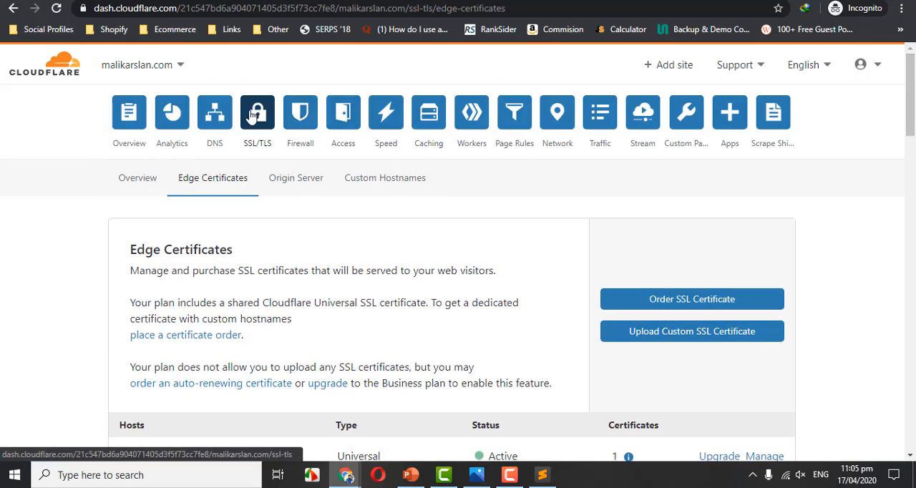
pyautogui.click(218, 116)
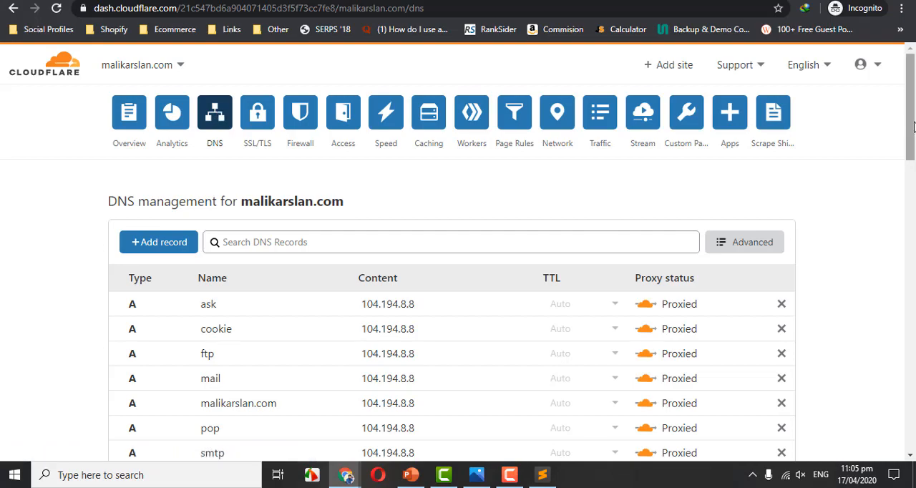
pyautogui.scroll(-2, 914, 127)
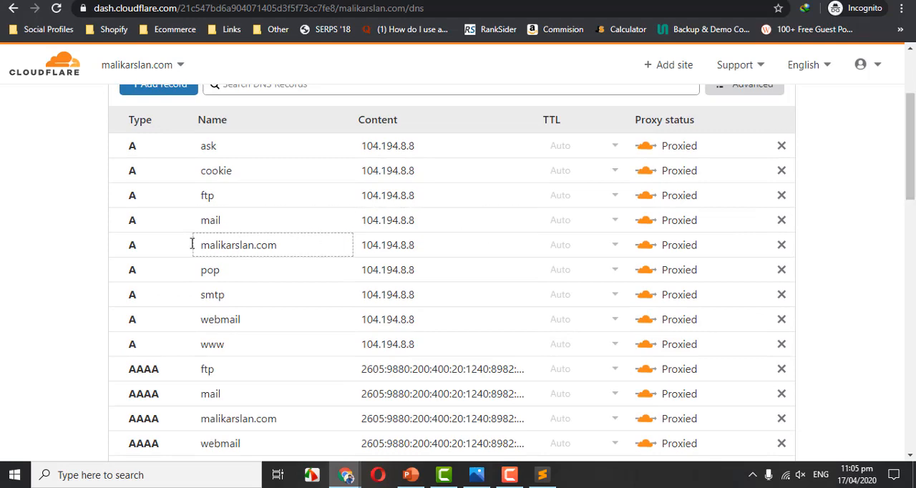
pyautogui.click(648, 224)
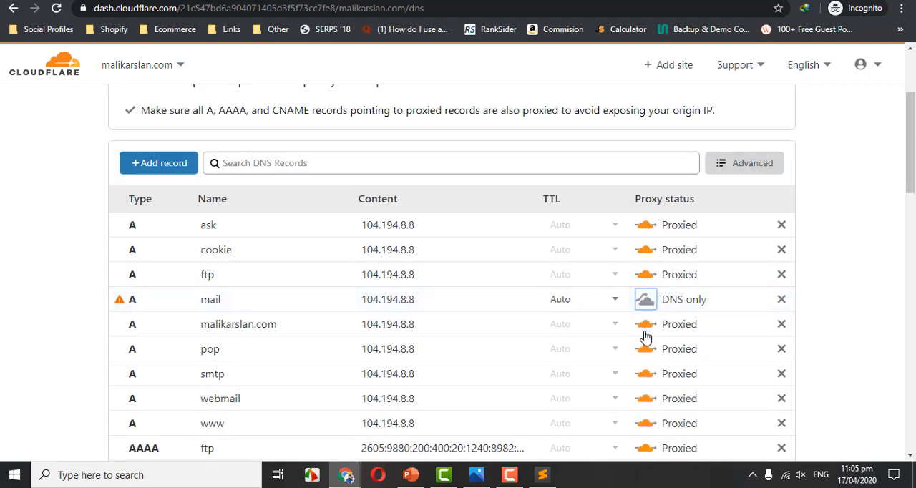
pyautogui.click(645, 377)
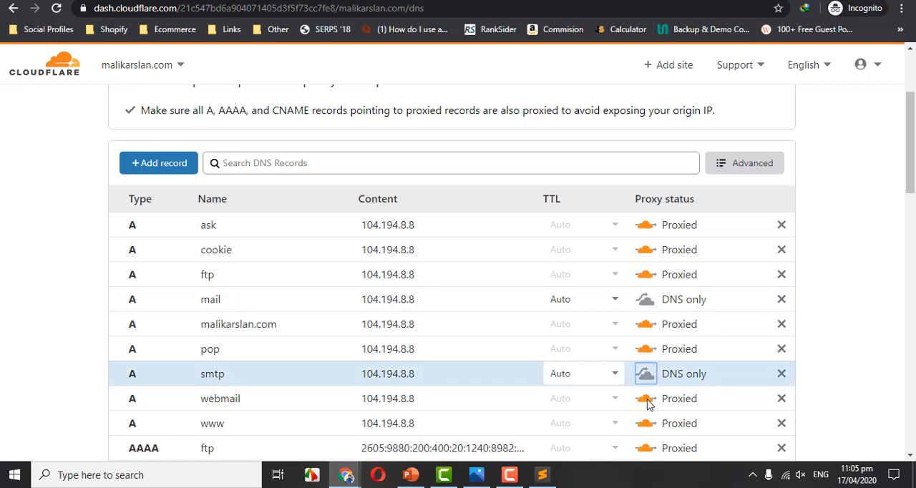
pyautogui.click(647, 403)
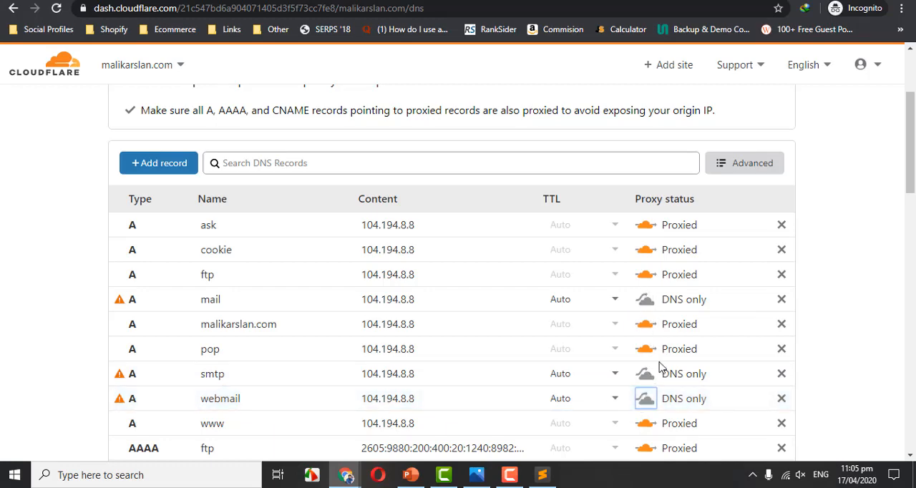
# Restore the smtp, webmail and mail A records to Proxied.
pyautogui.click(646, 382)
pyautogui.click(646, 400)
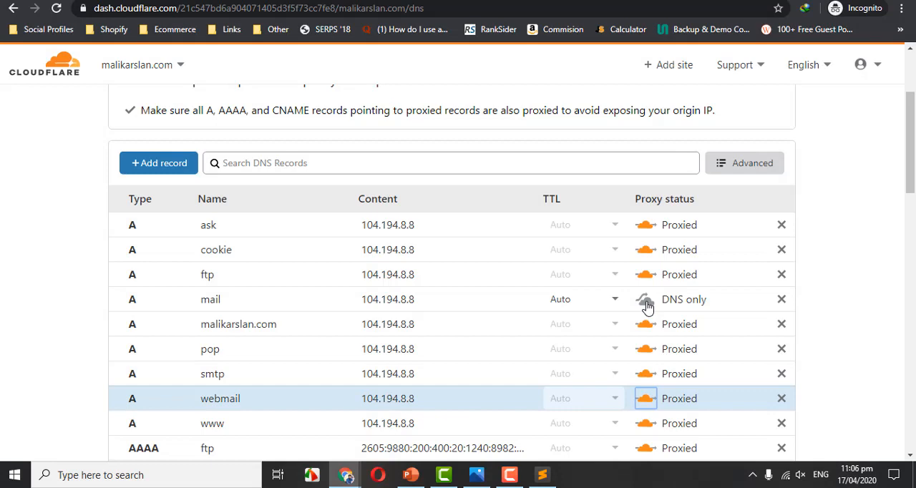
pyautogui.click(646, 301)
pyautogui.scroll(-1, 647, 308)
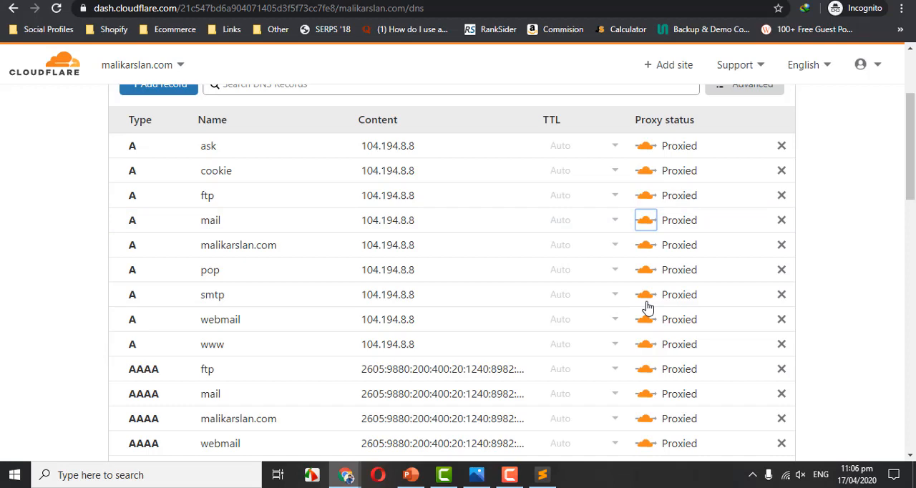
# Delete all three existing rules from the site's Page Rules, including the wp-admin and preview=true rules.
pyautogui.moveTo(912, 145); pyautogui.dragTo(914, 101)
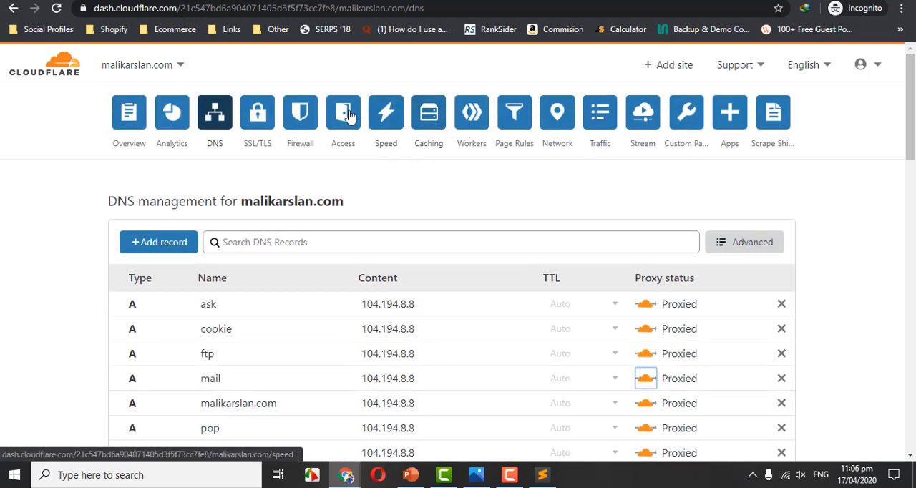
pyautogui.click(510, 117)
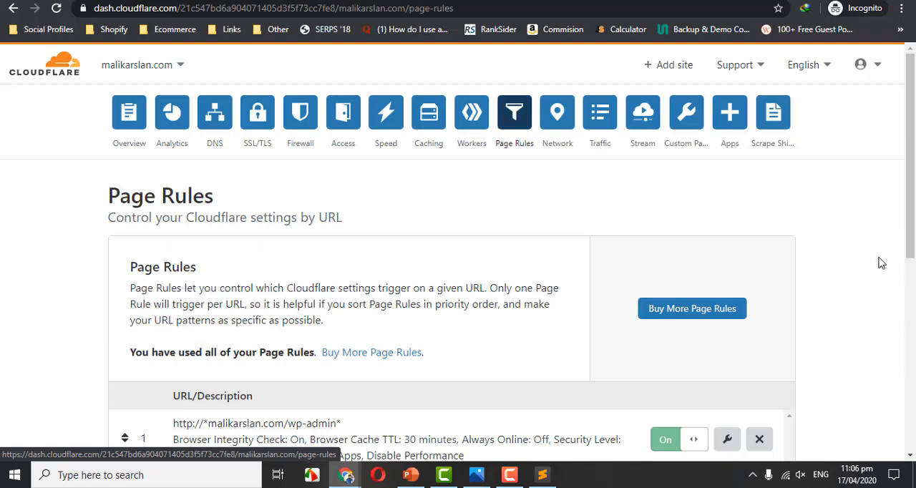
pyautogui.scroll(-3, 880, 264)
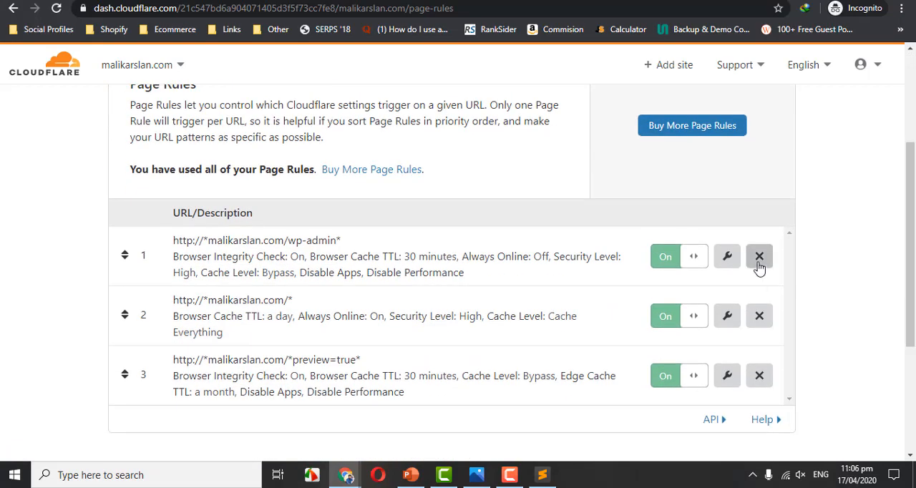
pyautogui.click(759, 262)
pyautogui.click(560, 285)
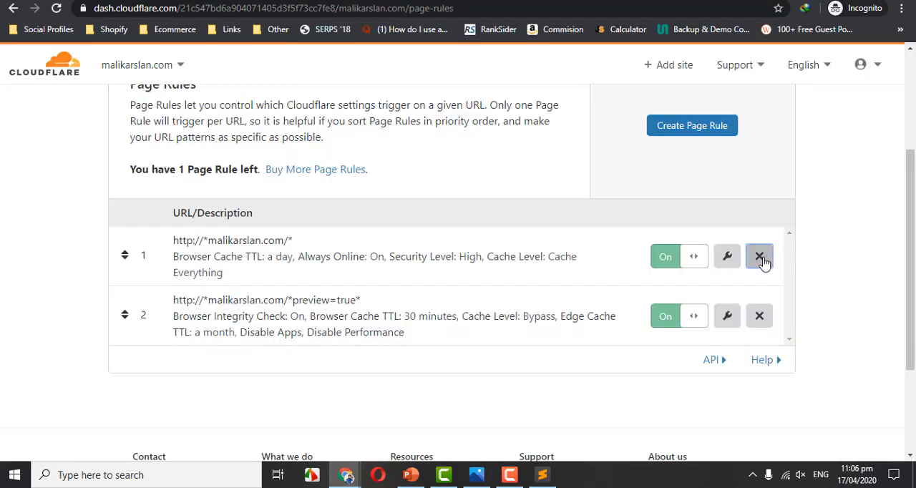
pyautogui.click(759, 256)
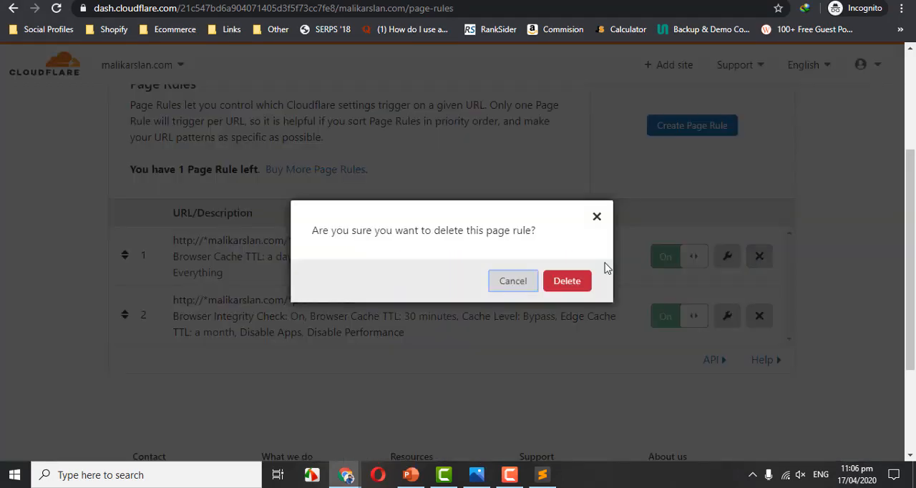
pyautogui.click(558, 285)
pyautogui.click(760, 255)
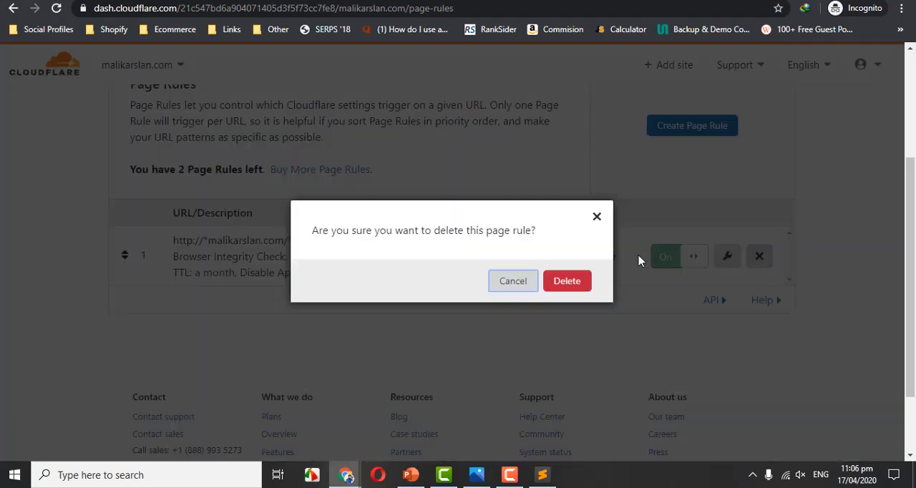
pyautogui.click(560, 281)
pyautogui.scroll(1, 912, 123)
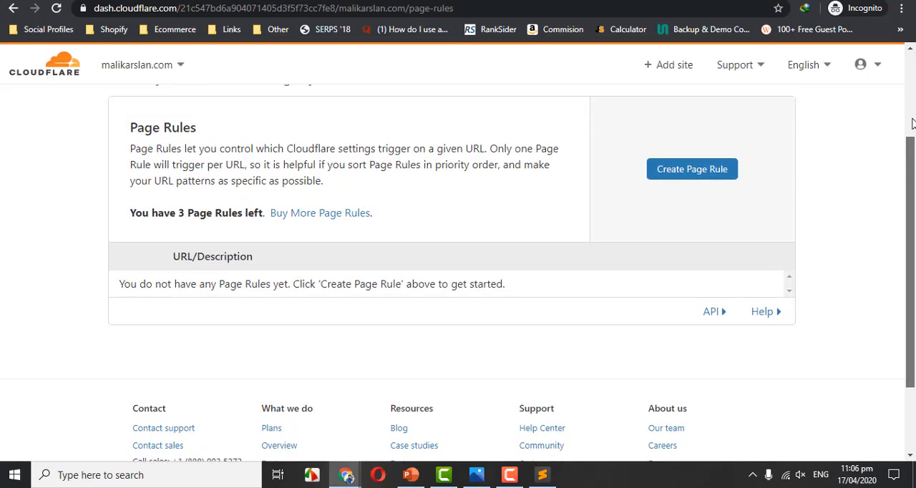
pyautogui.scroll(1, 911, 123)
pyautogui.scroll(-2, 912, 123)
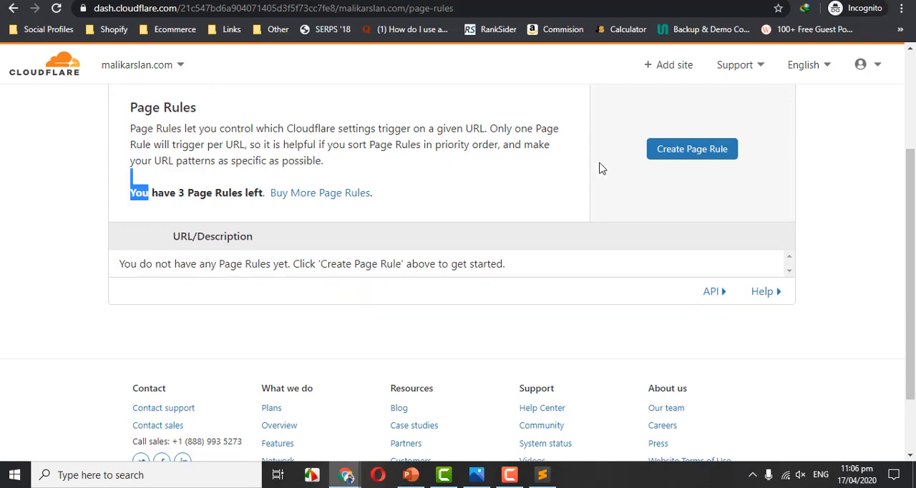
pyautogui.click(666, 158)
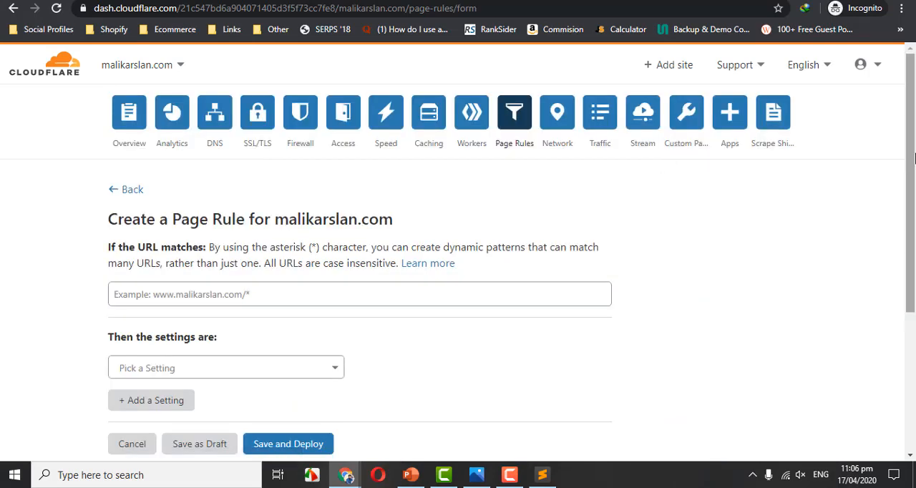
pyautogui.scroll(-1, 372, 179)
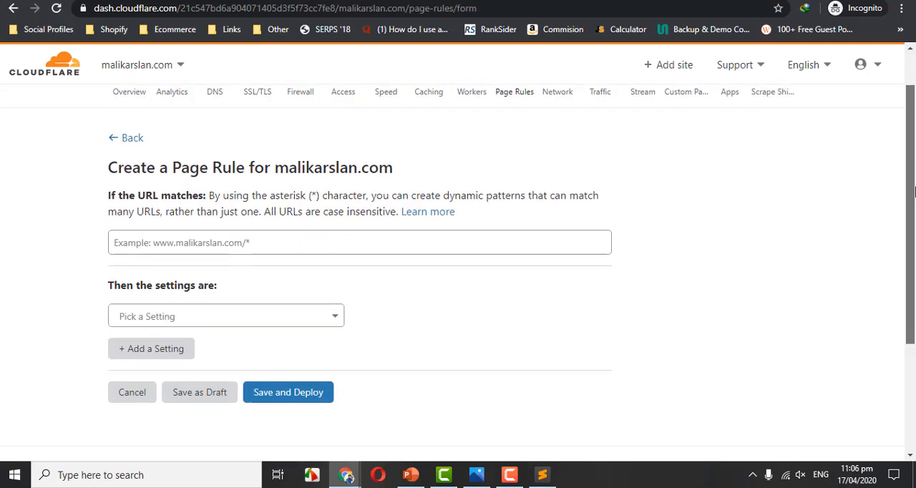
pyautogui.click(173, 234)
pyautogui.press('Down')
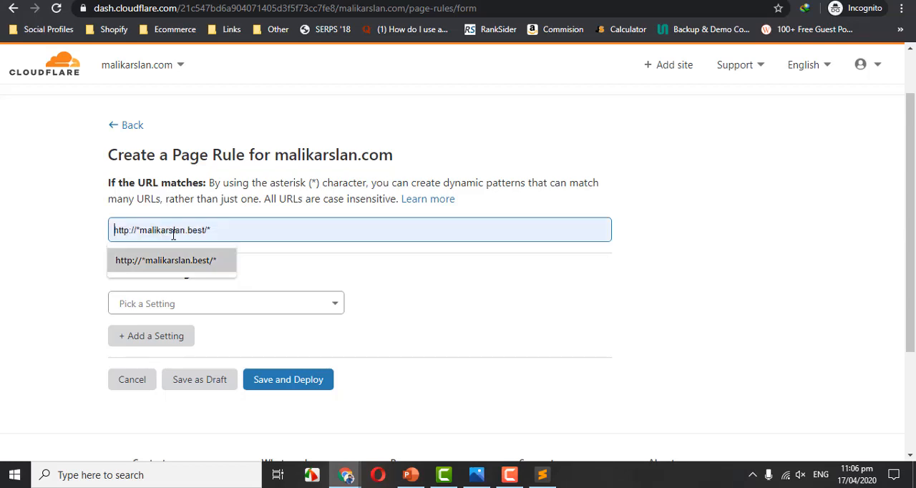
pyautogui.press('Return')
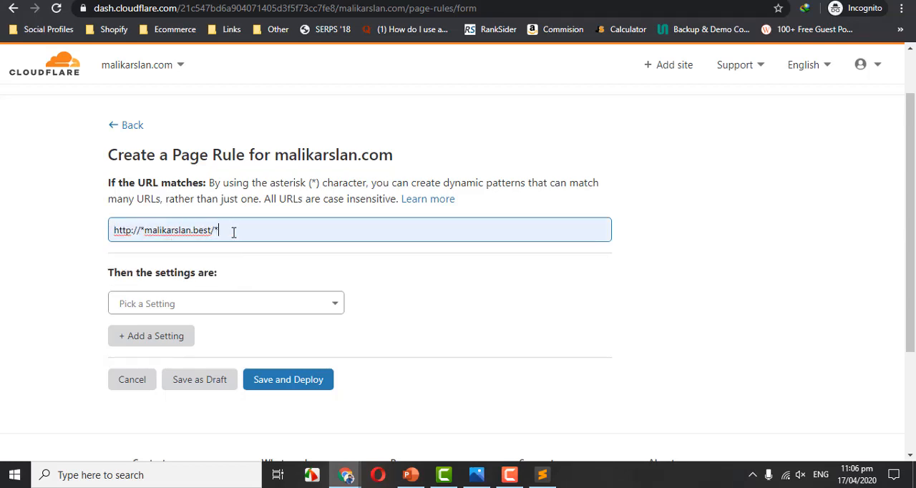
pyautogui.moveTo(234, 231); pyautogui.dragTo(100, 222)
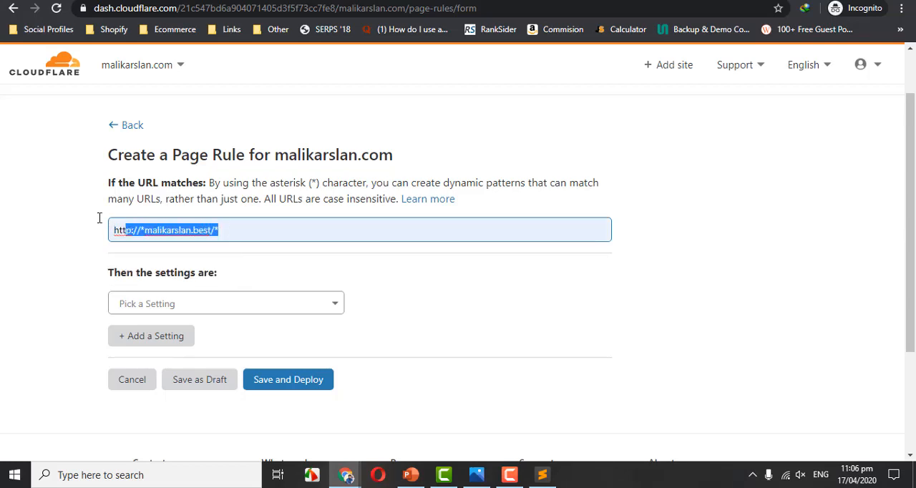
pyautogui.doubleClick(168, 8)
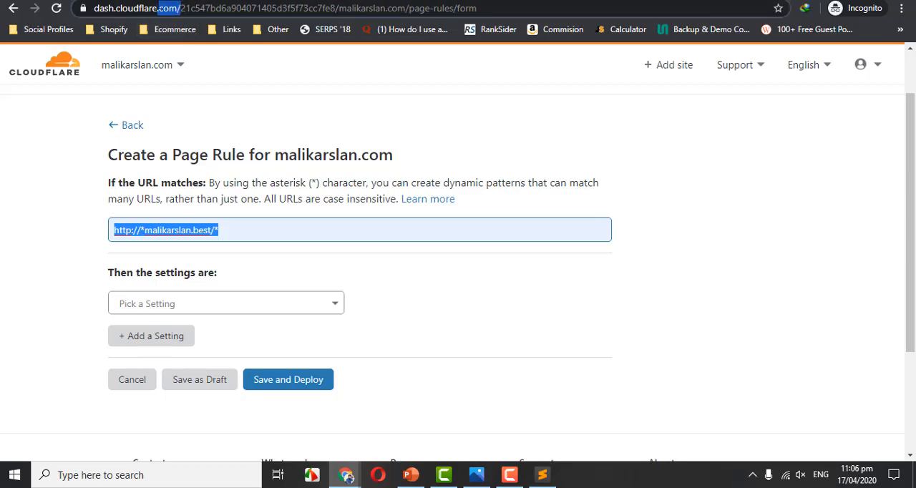
pyautogui.click(232, 224)
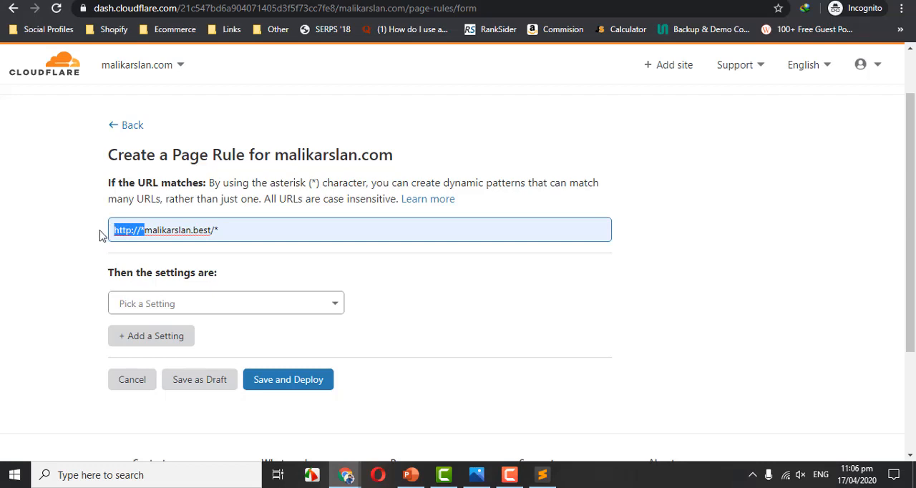
pyautogui.press('BackSpace')
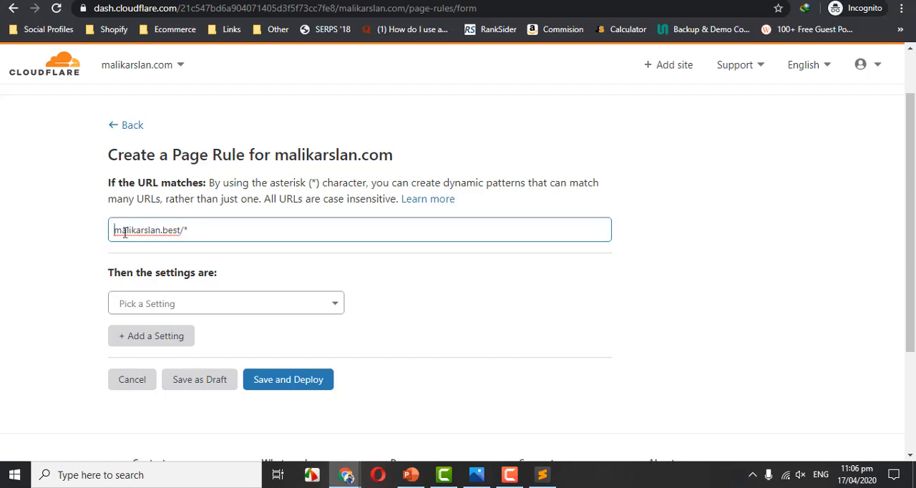
pyautogui.hotkey('ctrl', 'z')
# Add a Browser Cache TTL setting of a day to the new page rule.
pyautogui.click(201, 302)
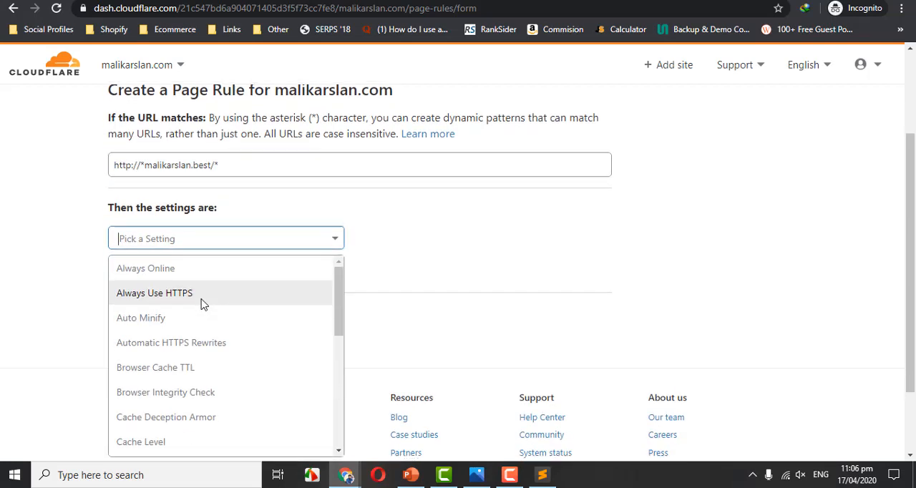
pyautogui.moveTo(915, 198); pyautogui.dragTo(915, 213)
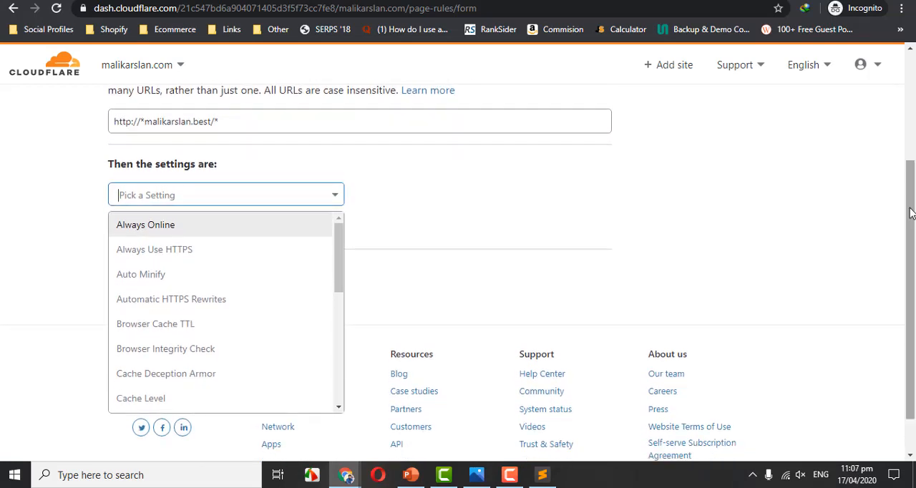
pyautogui.moveTo(338, 236); pyautogui.dragTo(340, 255)
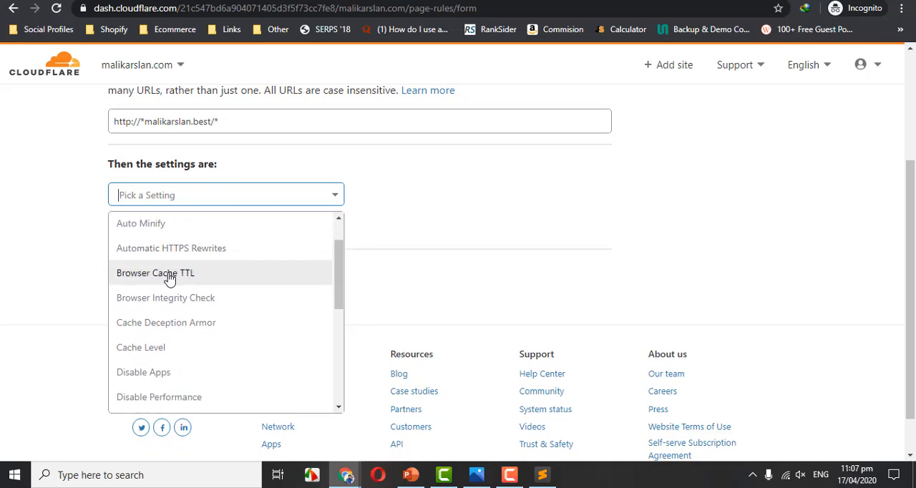
pyautogui.click(169, 279)
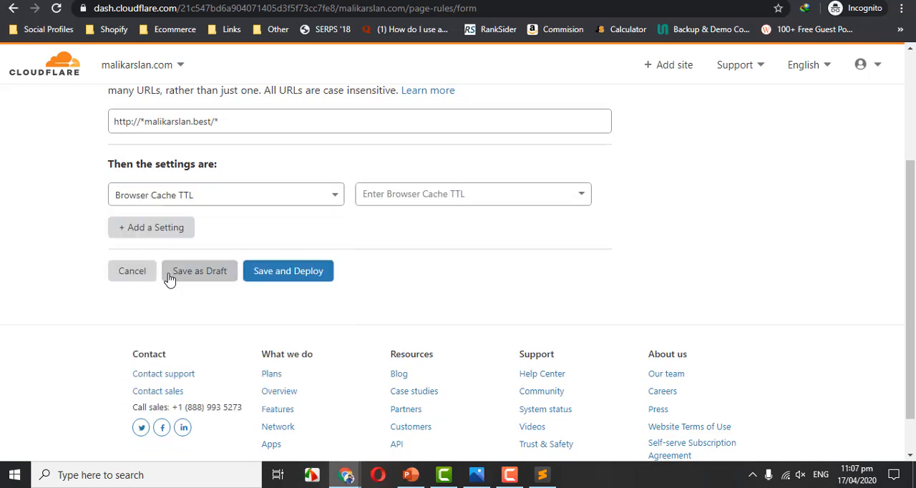
pyautogui.click(417, 200)
pyautogui.moveTo(585, 239); pyautogui.dragTo(585, 282)
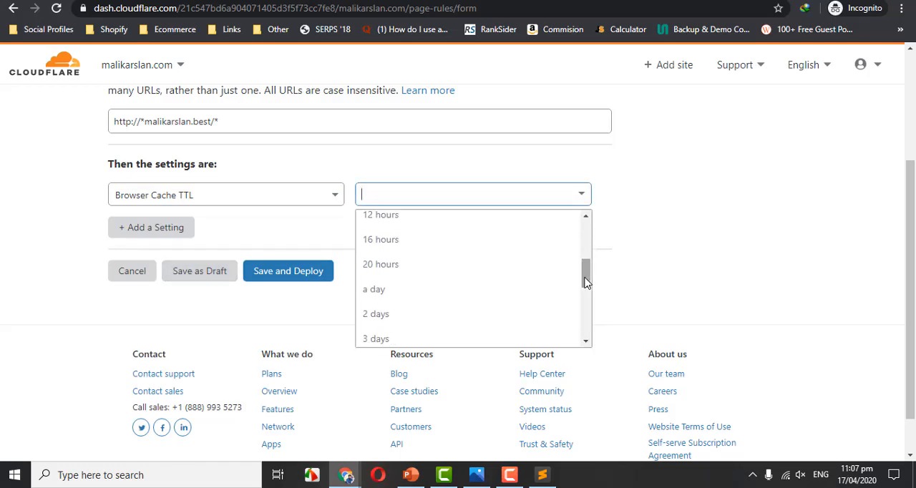
pyautogui.click(429, 294)
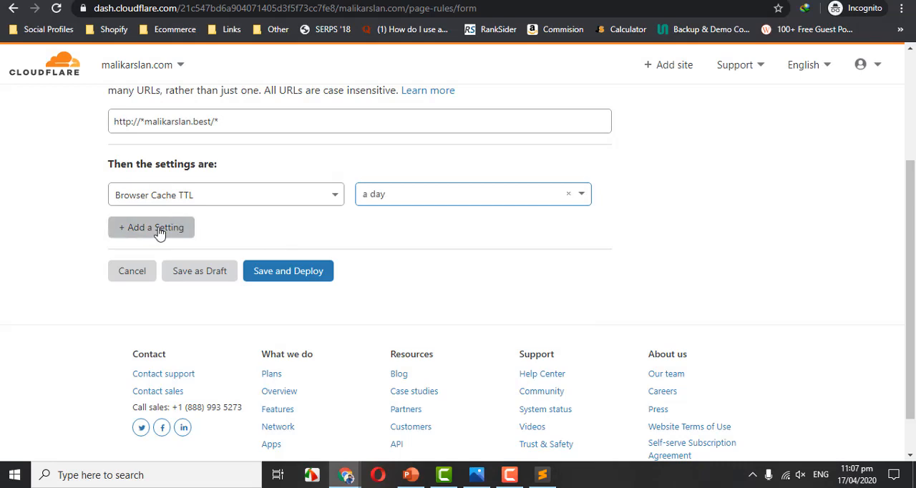
# Add a second setting to the page rule with Cache Level set to Cache Everything.
pyautogui.click(160, 229)
pyautogui.click(200, 236)
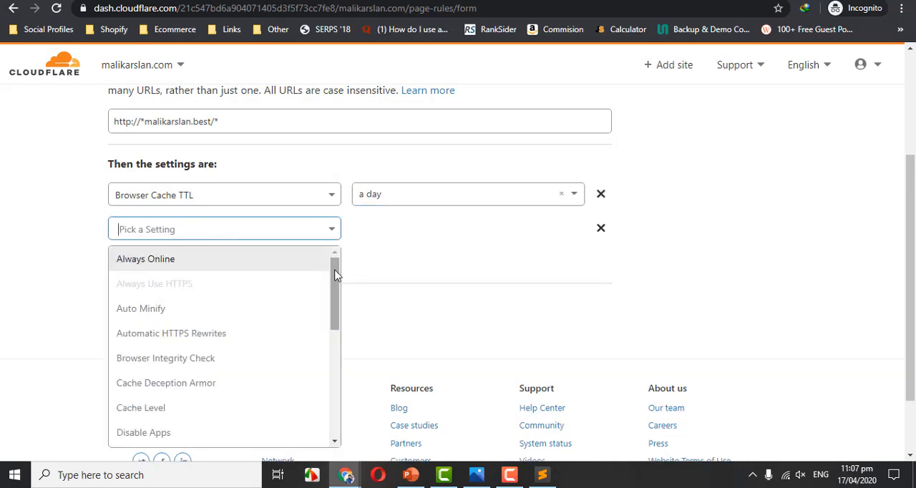
pyautogui.moveTo(337, 265); pyautogui.dragTo(337, 278)
pyautogui.click(282, 236)
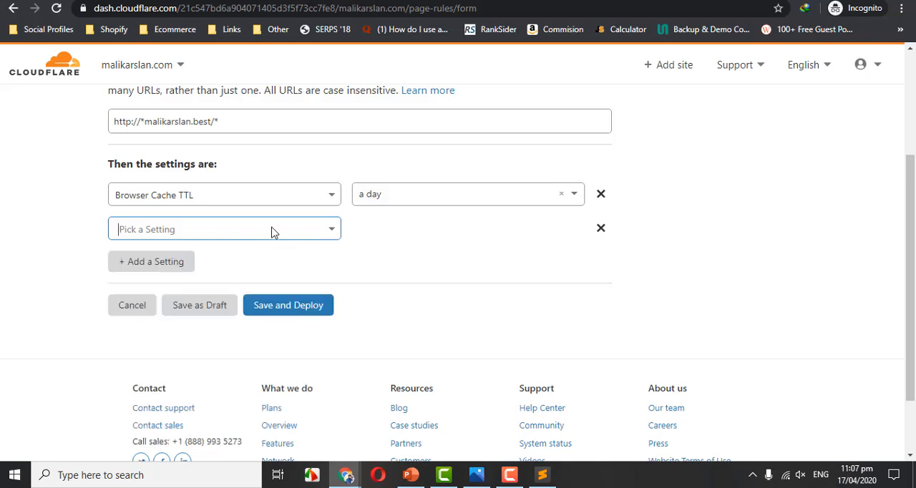
pyautogui.click(272, 231)
pyautogui.write('ac')
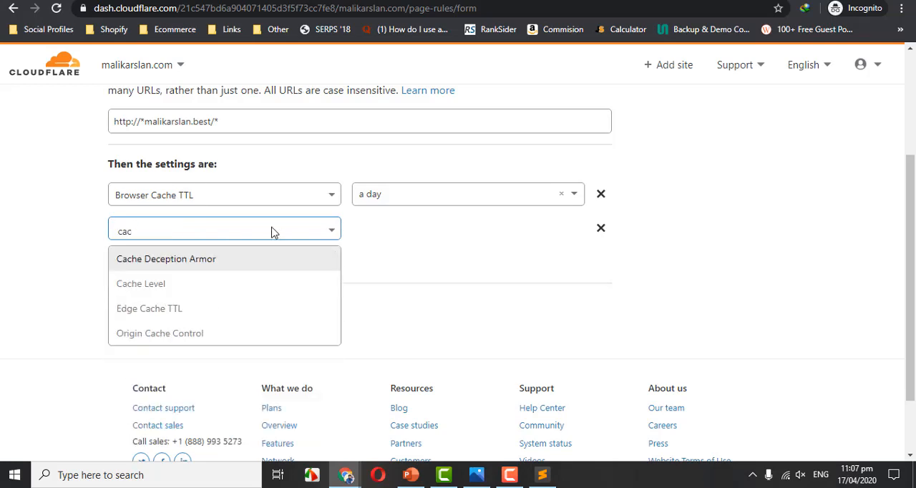
pyautogui.click(190, 284)
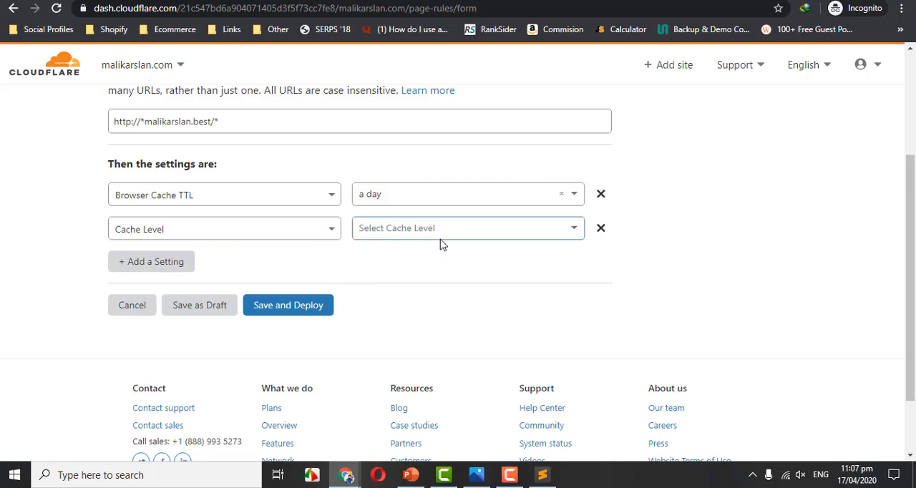
pyautogui.click(460, 230)
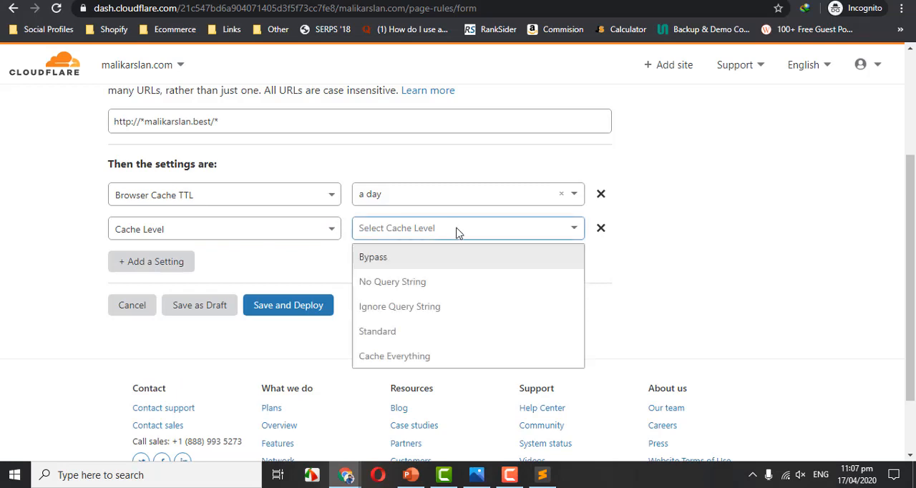
pyautogui.click(420, 353)
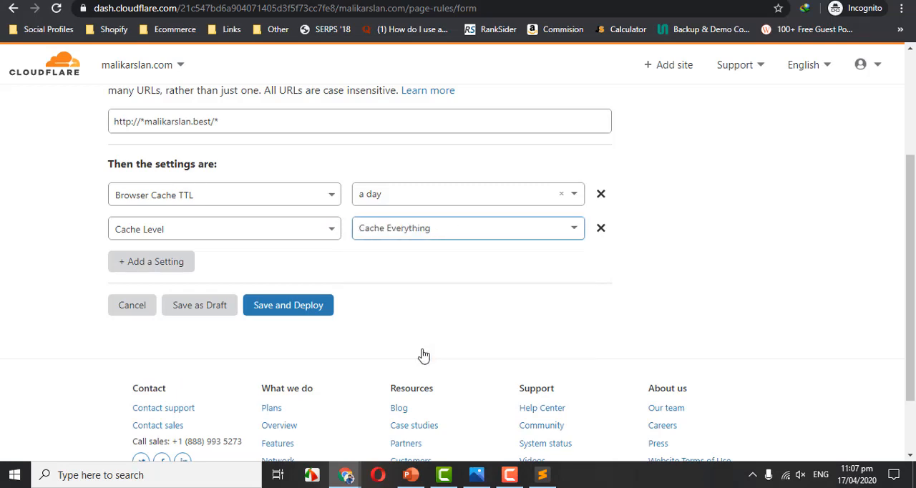
# Add Browser Integrity Check as the third page rule setting and turn it on.
pyautogui.click(158, 265)
pyautogui.click(198, 259)
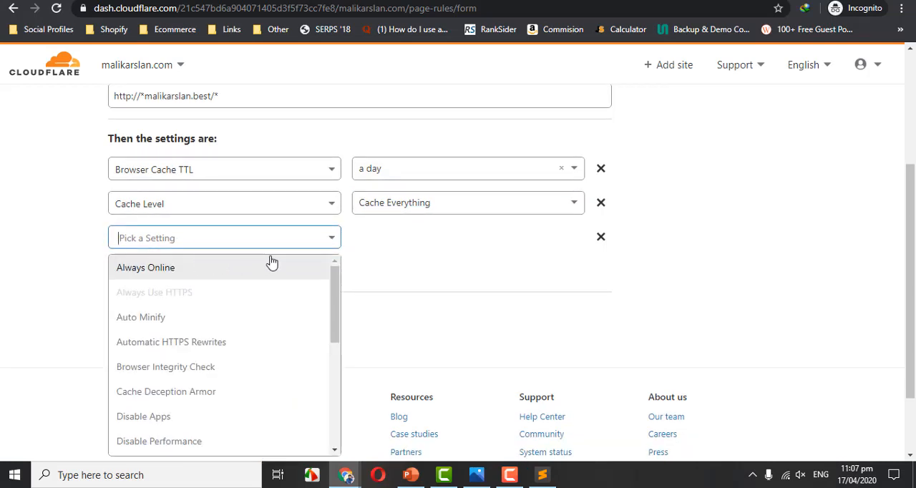
pyautogui.write('in')
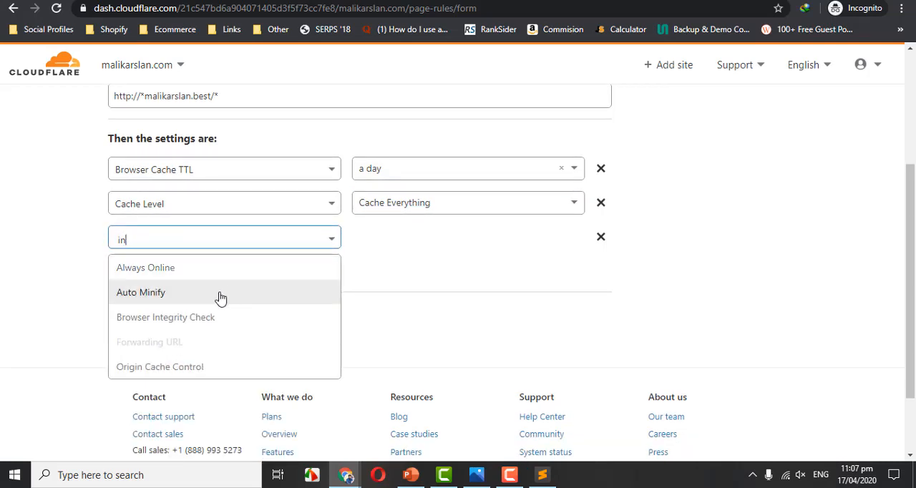
pyautogui.click(201, 317)
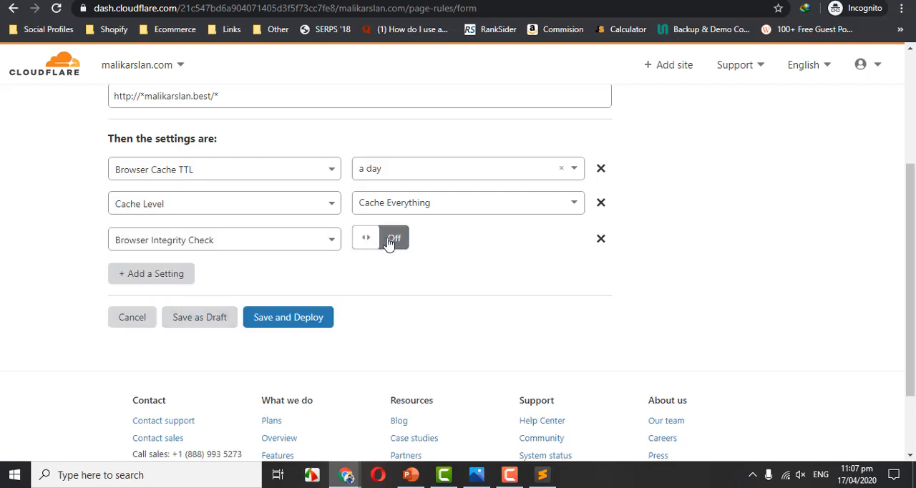
pyautogui.click(389, 241)
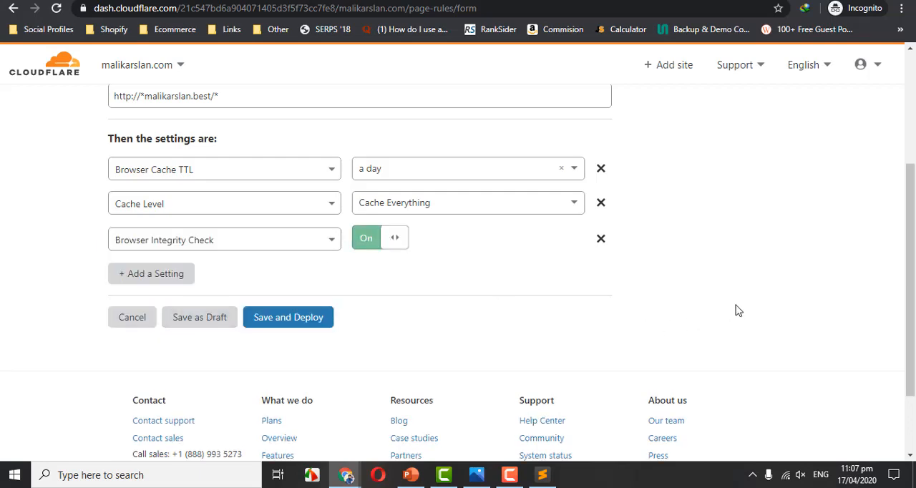
pyautogui.scroll(-1, 745, 304)
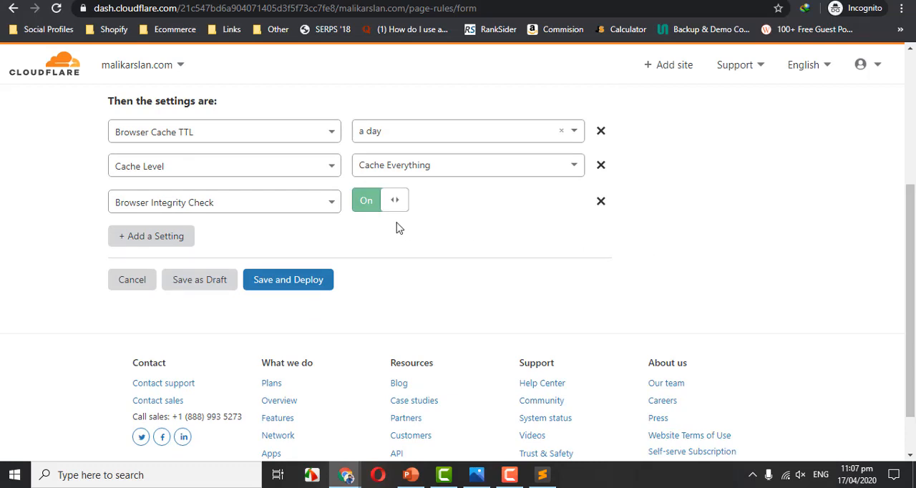
pyautogui.click(476, 474)
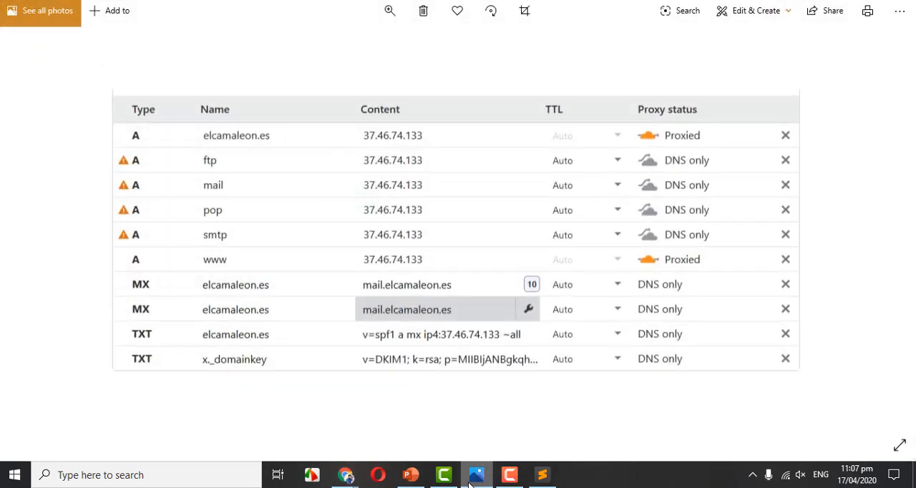
pyautogui.click(476, 475)
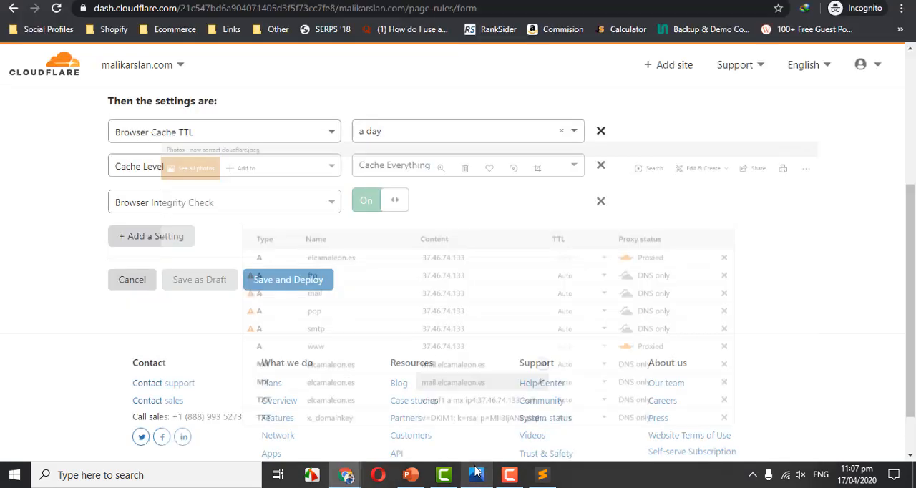
# Switch to the PowerPoint presentation, view slide 4 about the Cloudflare security check, and return to the page rule form in Chrome.
pyautogui.click(477, 475)
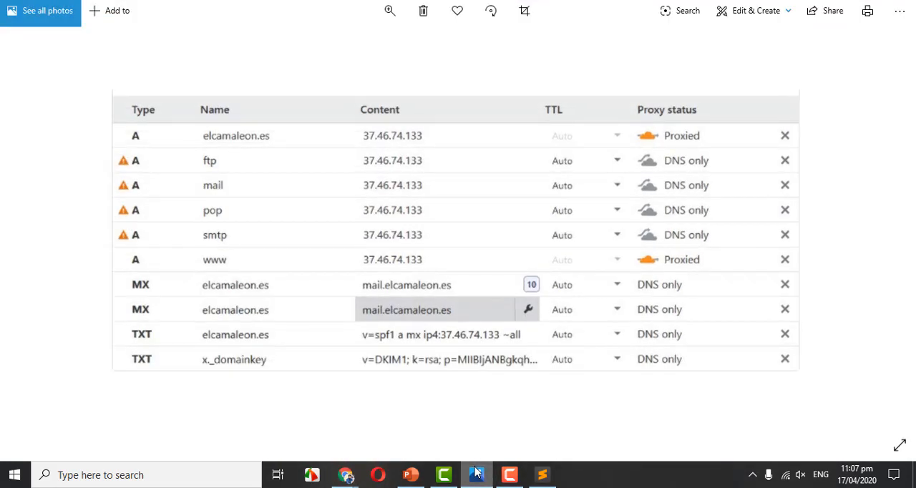
pyautogui.click(477, 475)
pyautogui.click(411, 475)
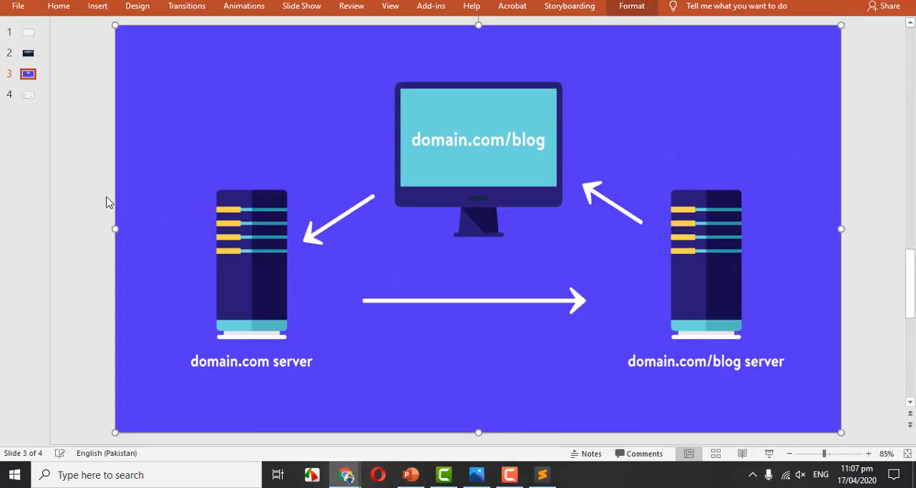
pyautogui.click(28, 94)
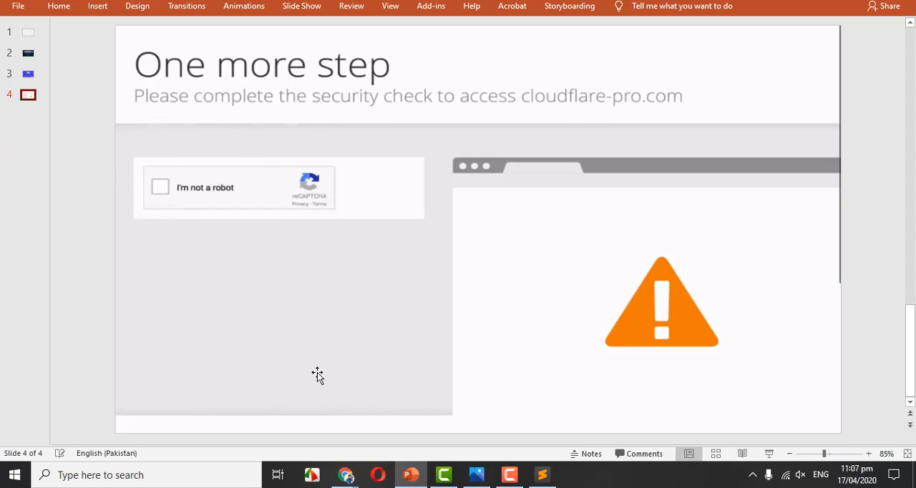
pyautogui.moveTo(345, 474)
pyautogui.click(417, 418)
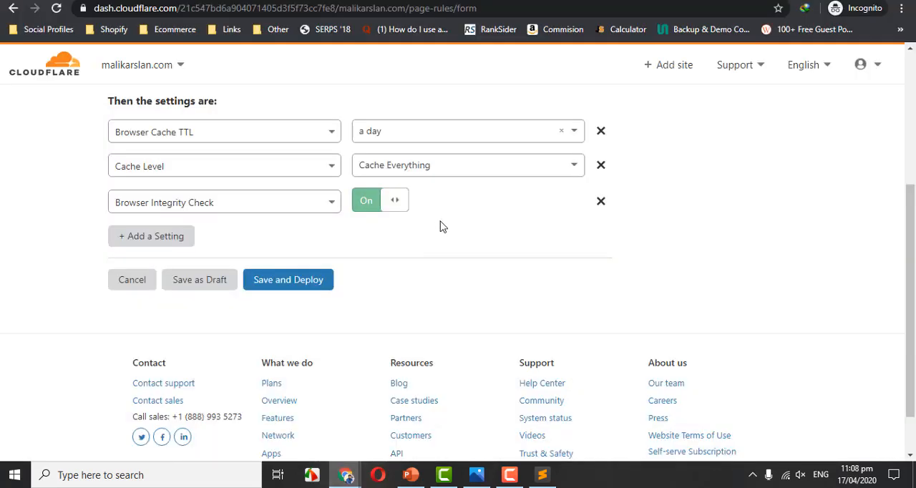
# Add Security Level as the fourth page rule setting and set it to High.
pyautogui.click(183, 237)
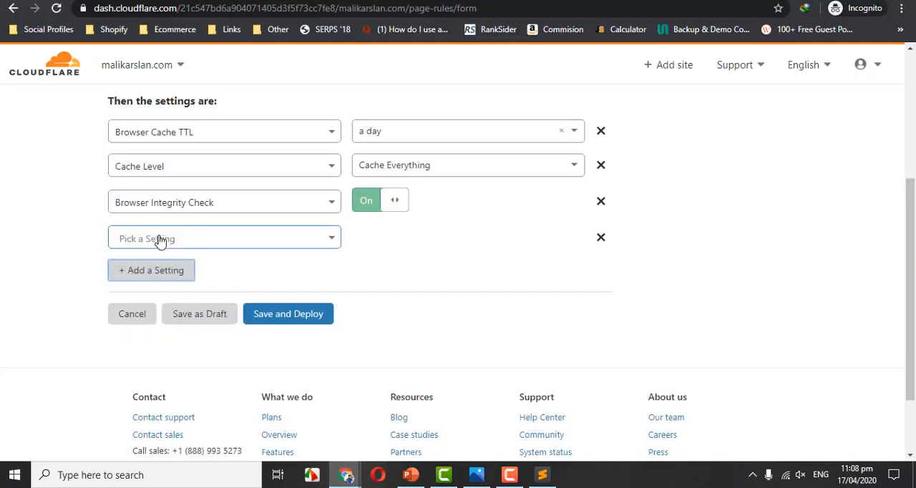
pyautogui.click(212, 242)
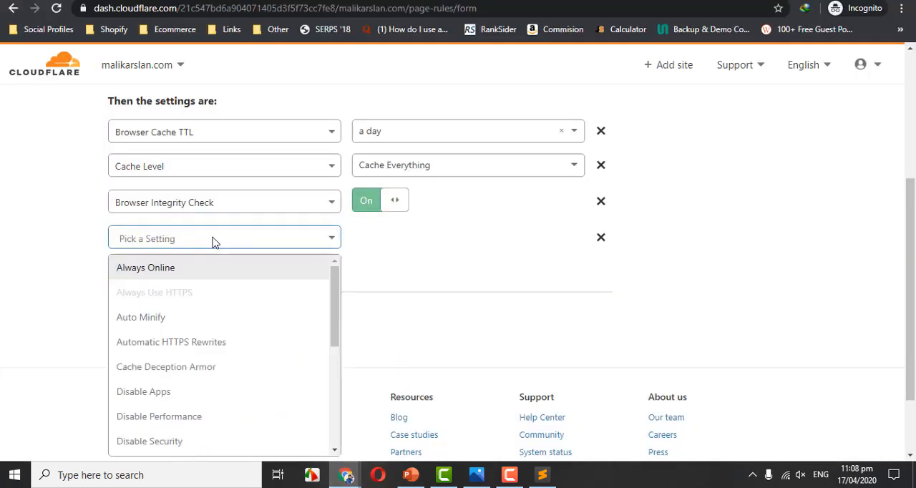
pyautogui.write('sec')
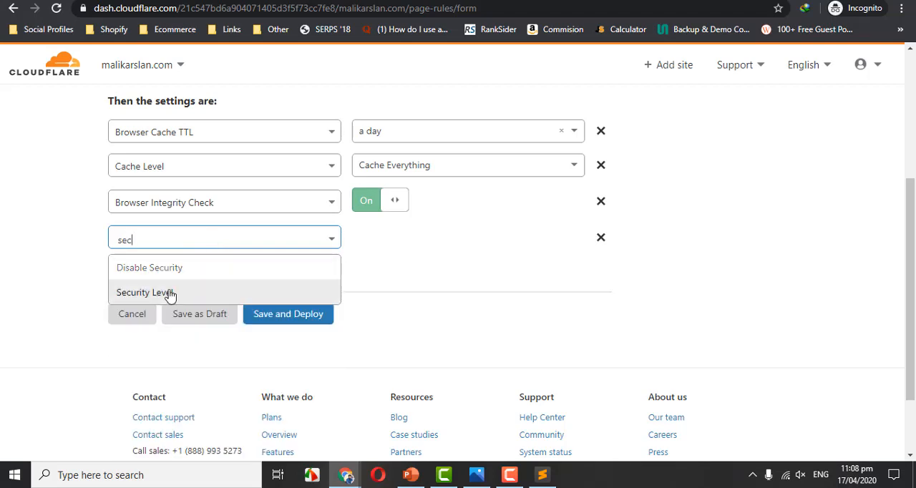
pyautogui.click(169, 293)
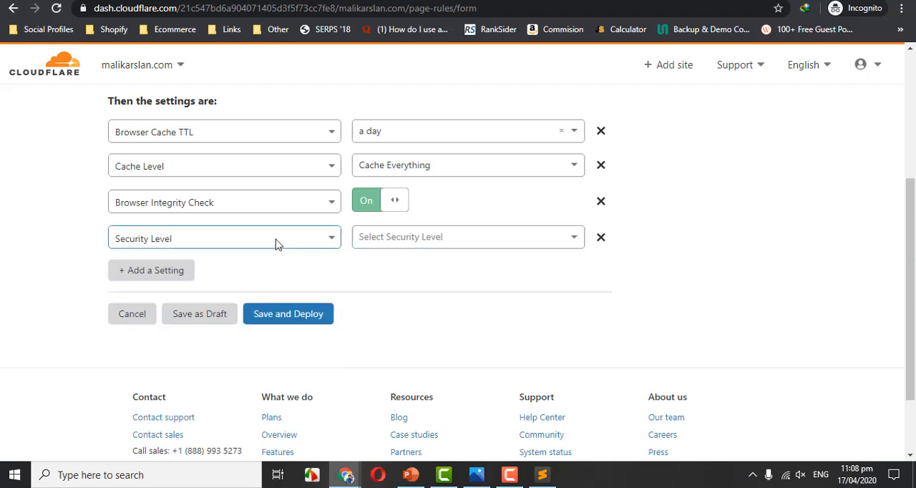
pyautogui.click(427, 243)
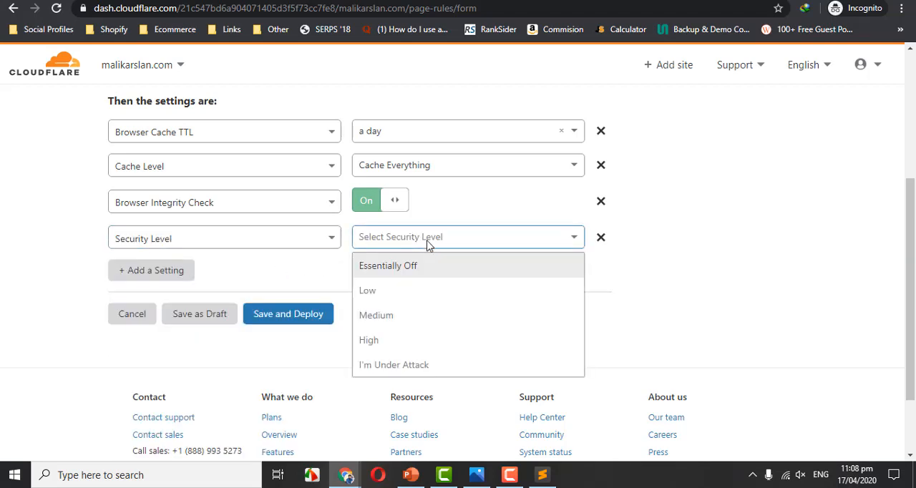
pyautogui.click(387, 341)
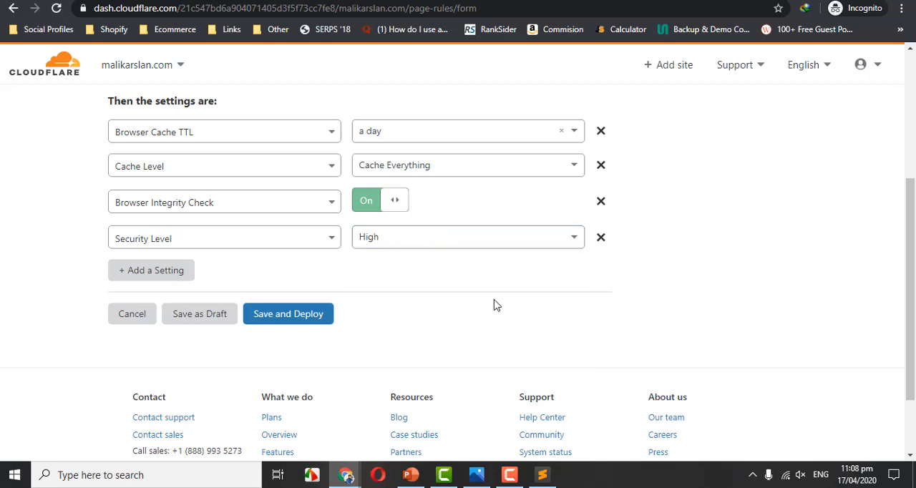
pyautogui.click(291, 317)
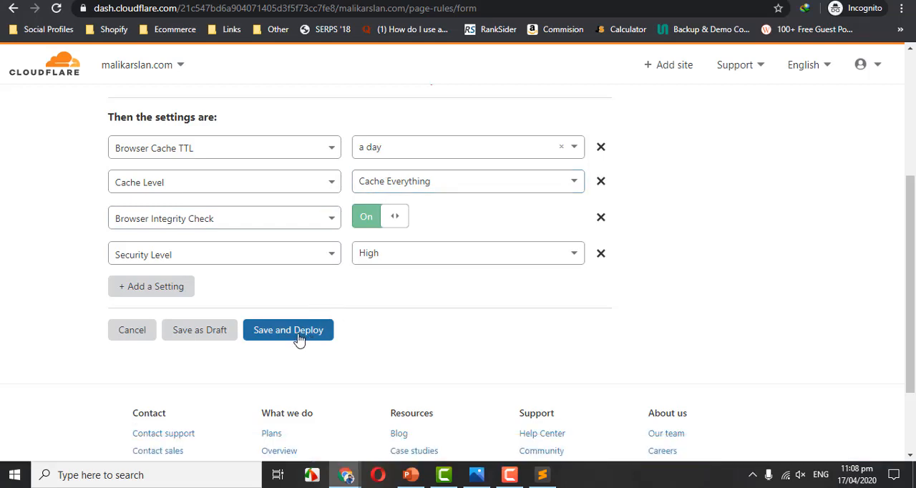
pyautogui.moveTo(912, 237); pyautogui.dragTo(912, 179)
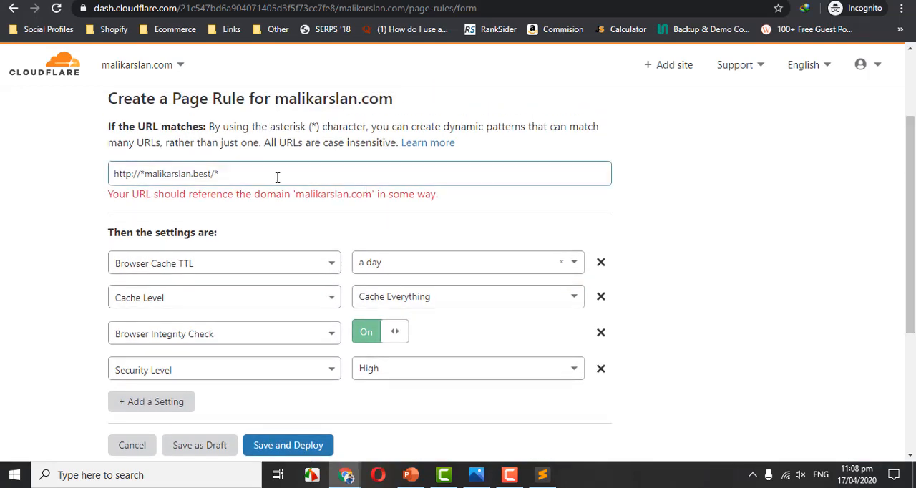
pyautogui.click(211, 174)
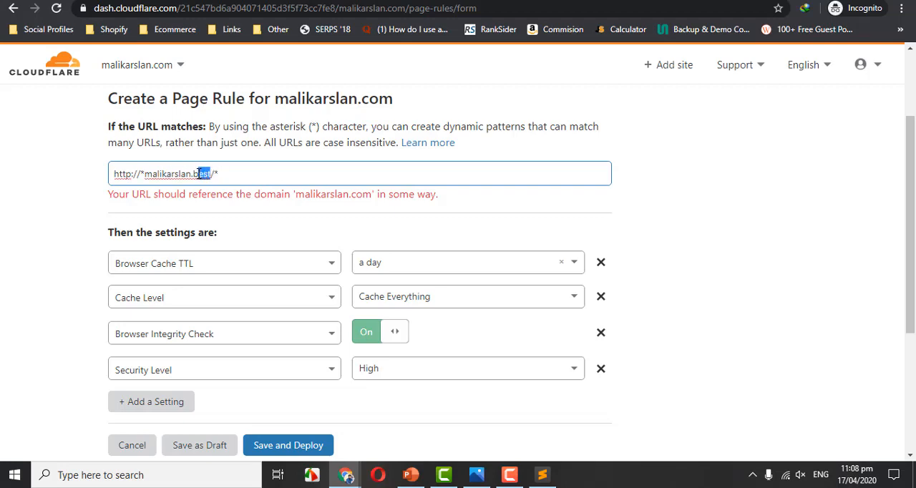
pyautogui.write('com')
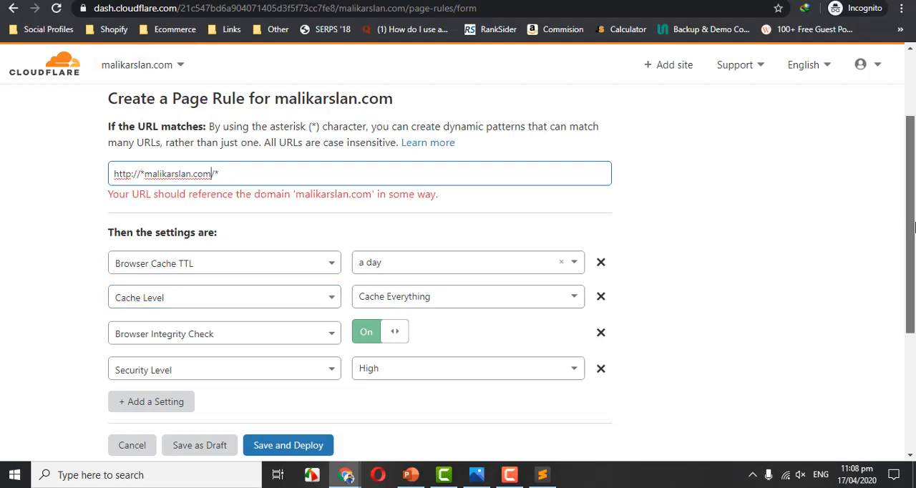
pyautogui.scroll(-1, 317, 412)
pyautogui.click(286, 387)
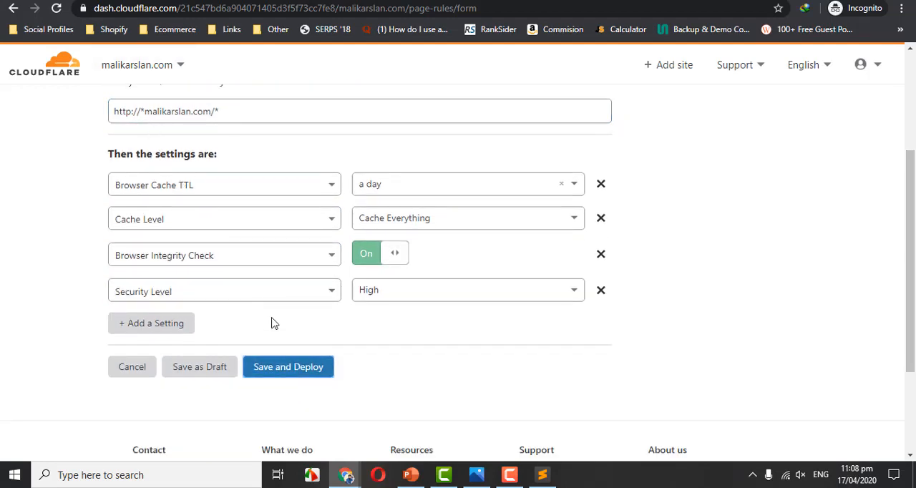
pyautogui.click(280, 374)
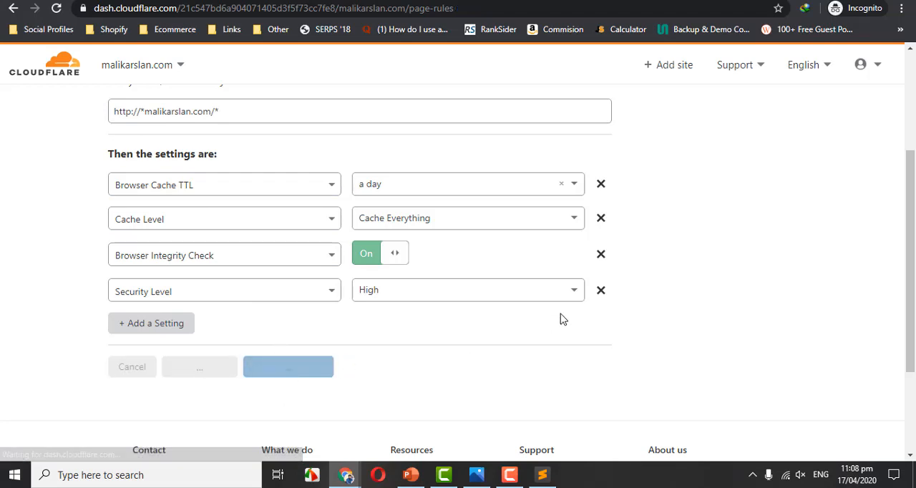
pyautogui.moveTo(911, 154); pyautogui.dragTo(912, 259)
pyautogui.click(701, 200)
pyautogui.click(320, 214)
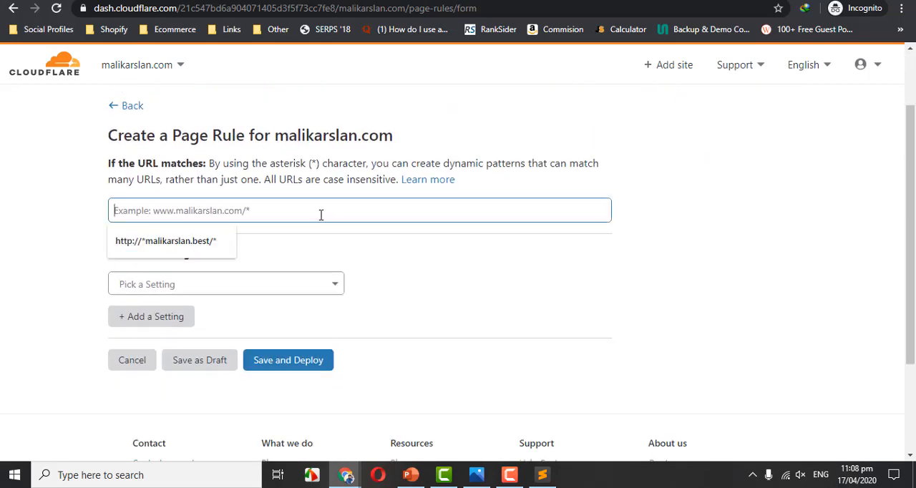
pyautogui.click(203, 251)
pyautogui.press('BackSpace')
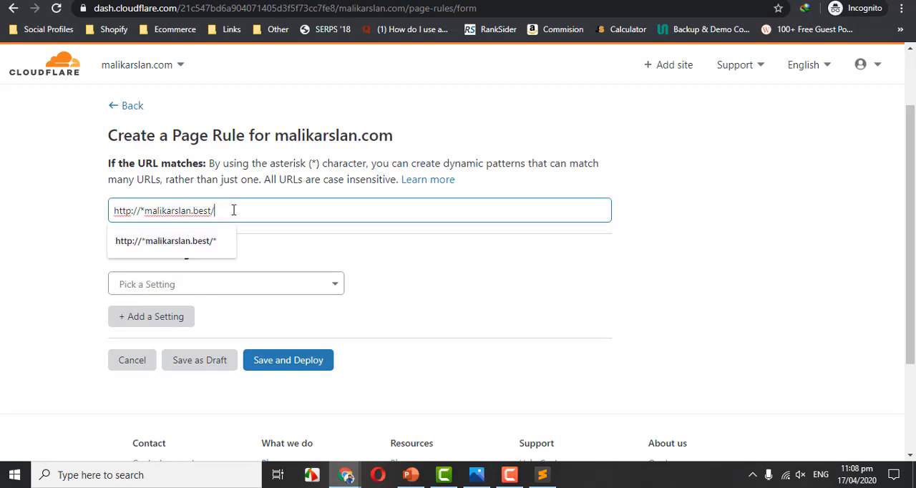
pyautogui.write('wp-admin*')
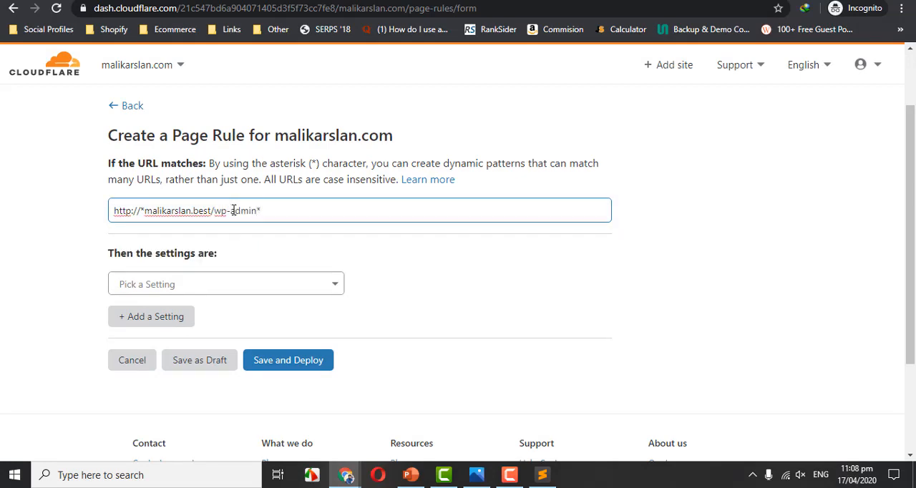
pyautogui.moveTo(146, 212); pyautogui.dragTo(253, 212)
pyautogui.click(264, 212)
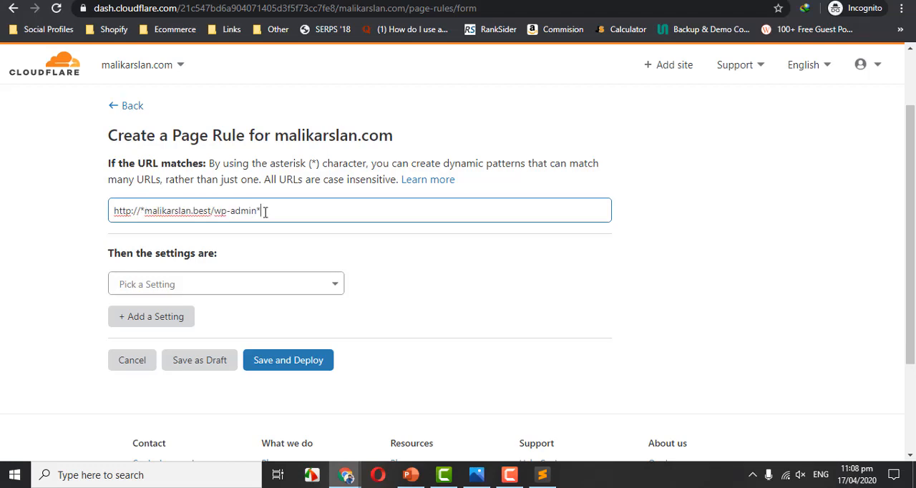
# Add a Browser Cache TTL setting of 30 minutes to the wp-admin page rule.
pyautogui.click(232, 284)
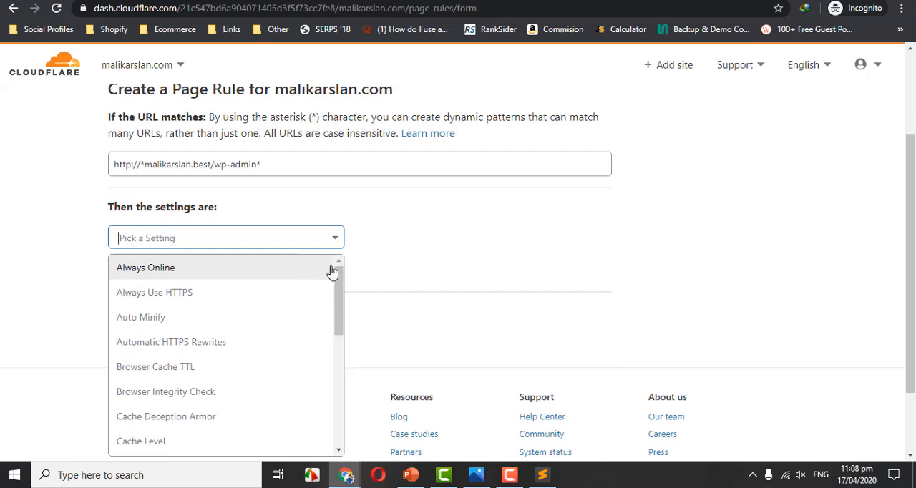
pyautogui.moveTo(341, 284); pyautogui.dragTo(342, 302)
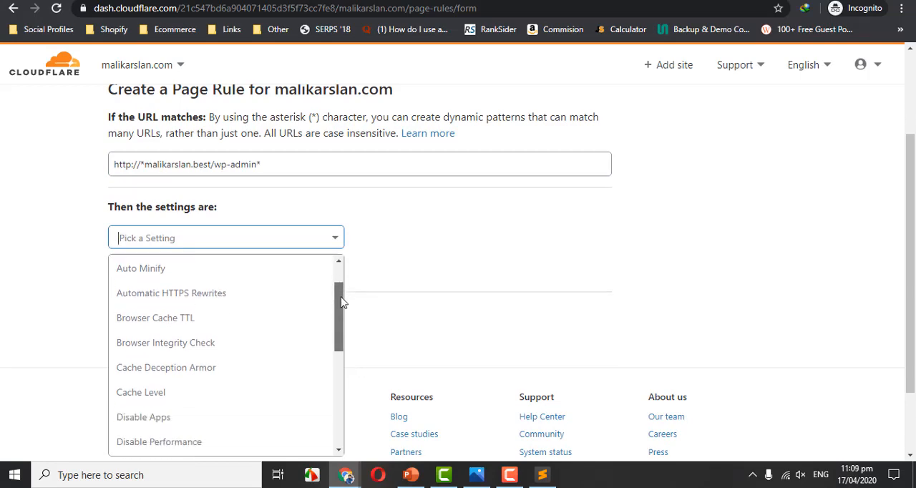
pyautogui.click(230, 319)
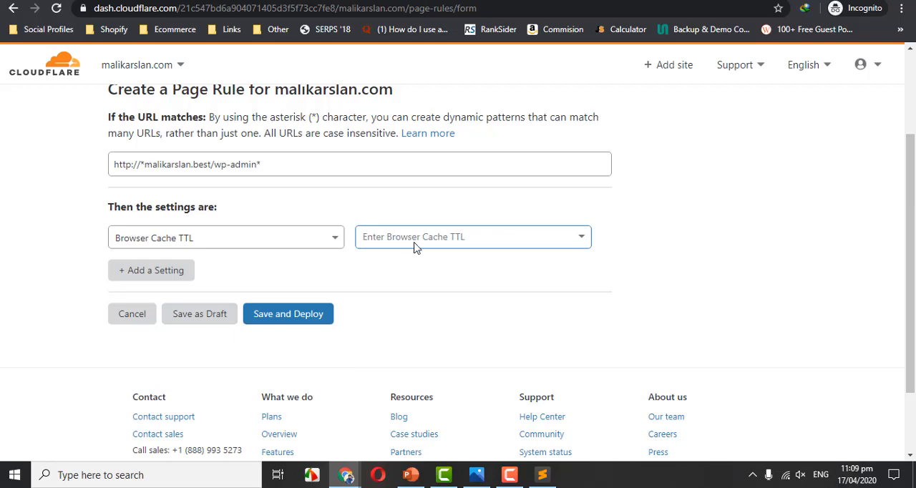
pyautogui.click(415, 244)
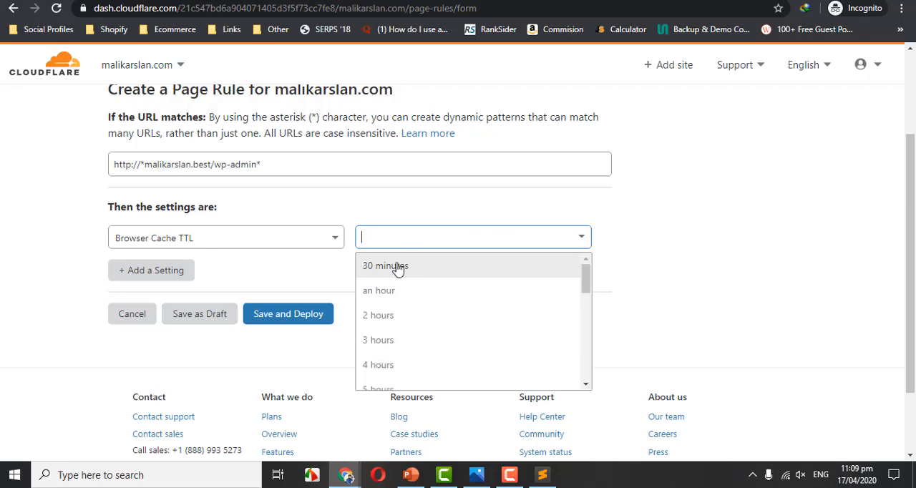
pyautogui.click(398, 266)
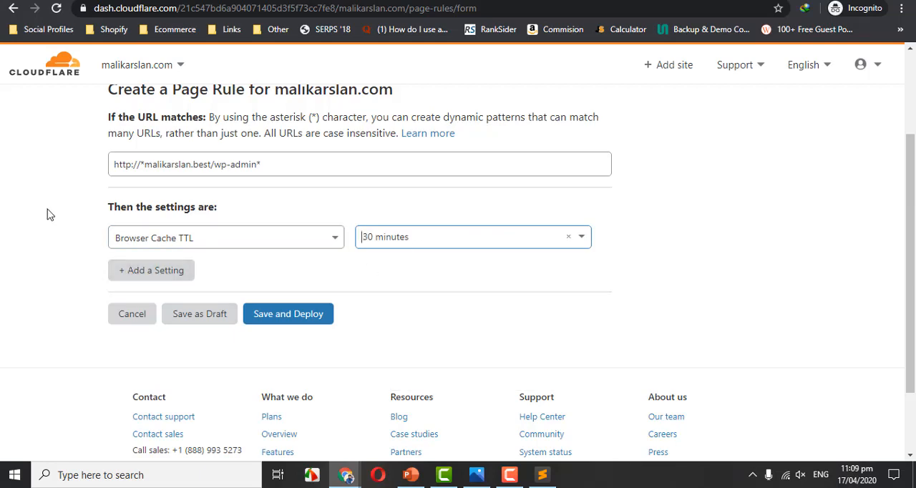
pyautogui.moveTo(47, 212); pyautogui.dragTo(126, 208)
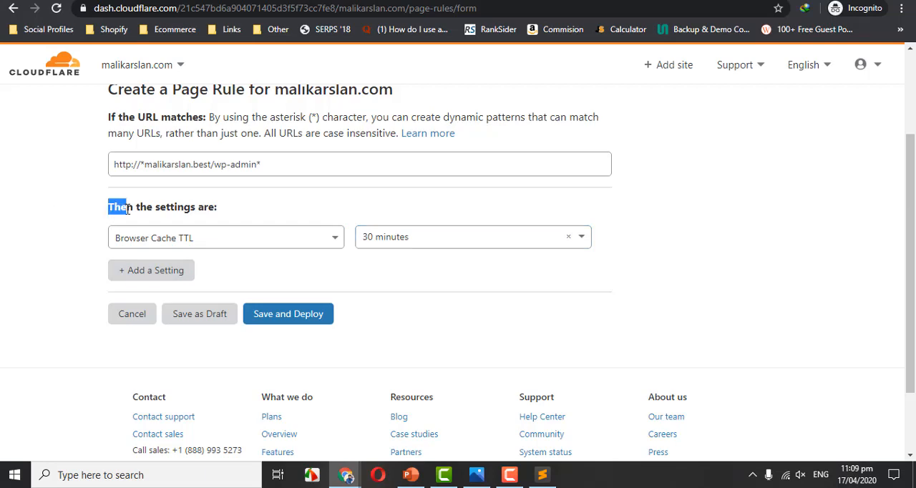
# Add Browser Integrity Check as the wp-admin rule's second setting and turn it on.
pyautogui.click(129, 274)
pyautogui.click(183, 272)
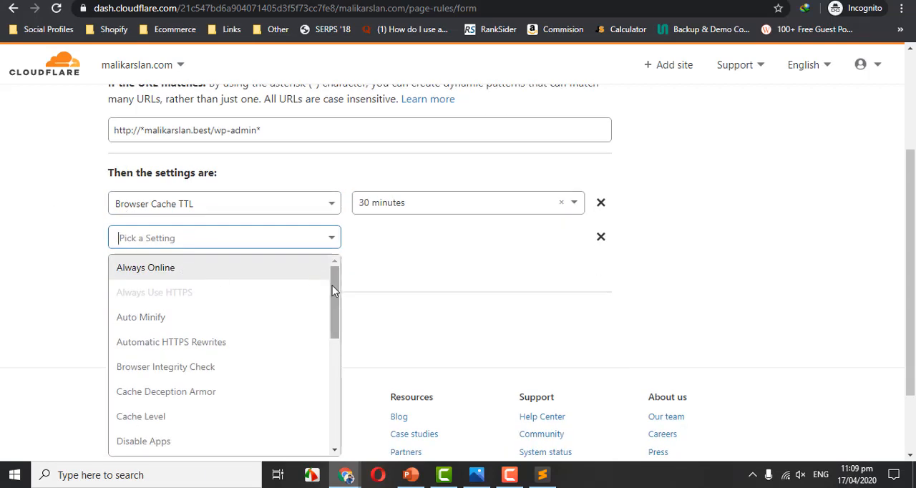
pyautogui.moveTo(333, 286); pyautogui.dragTo(334, 290)
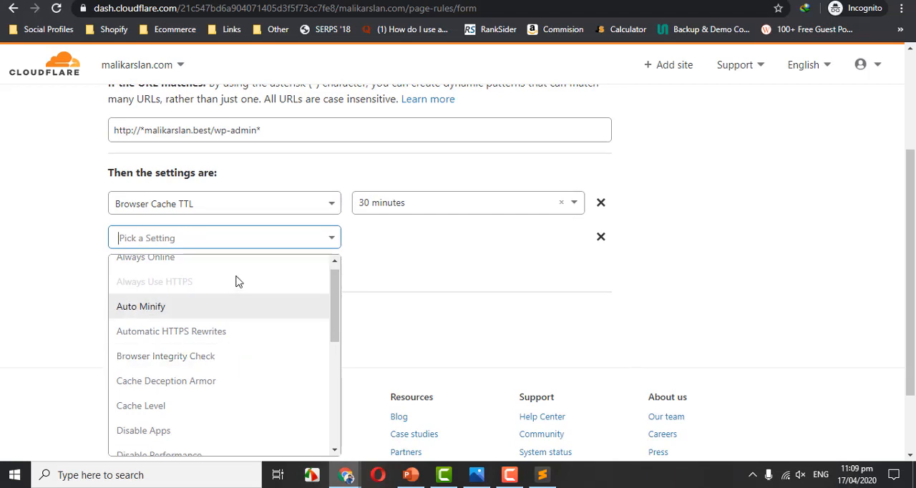
pyautogui.click(174, 358)
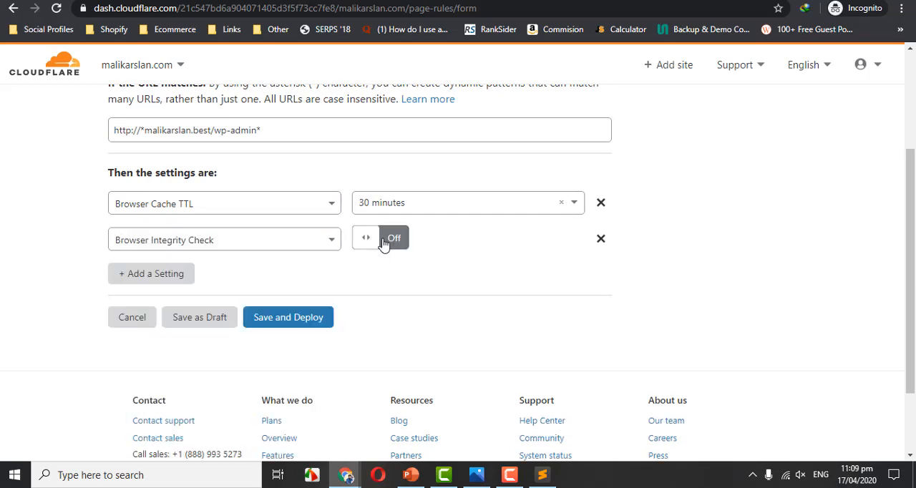
pyautogui.click(384, 243)
# Add a third setting to the wp-admin rule with Cache Level set to Bypass.
pyautogui.click(164, 273)
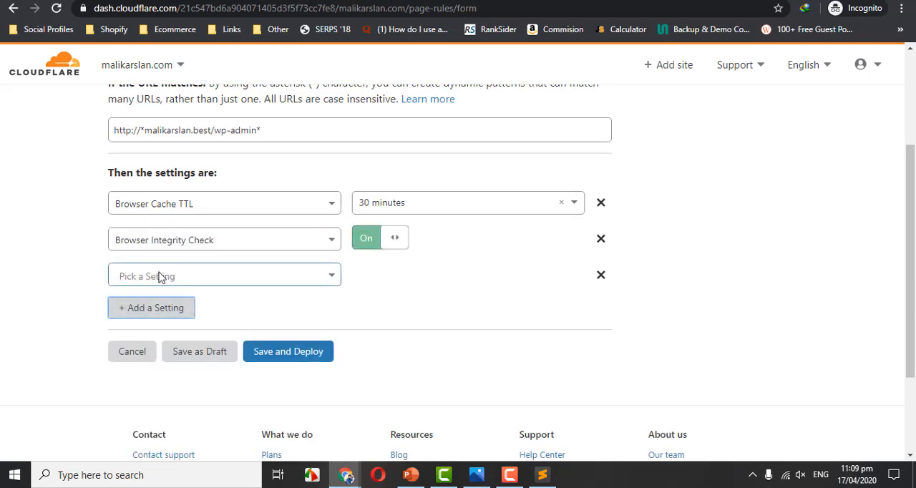
pyautogui.click(162, 276)
pyautogui.scroll(-2, 331, 346)
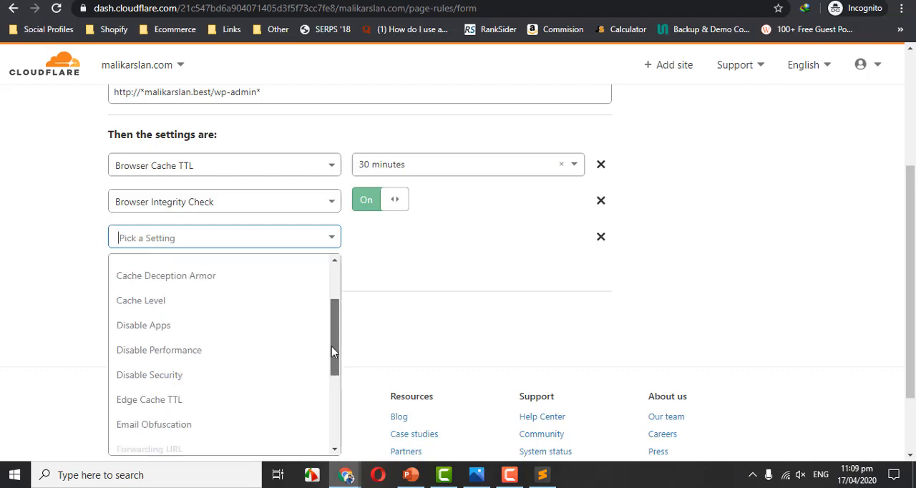
pyautogui.scroll(2, 331, 345)
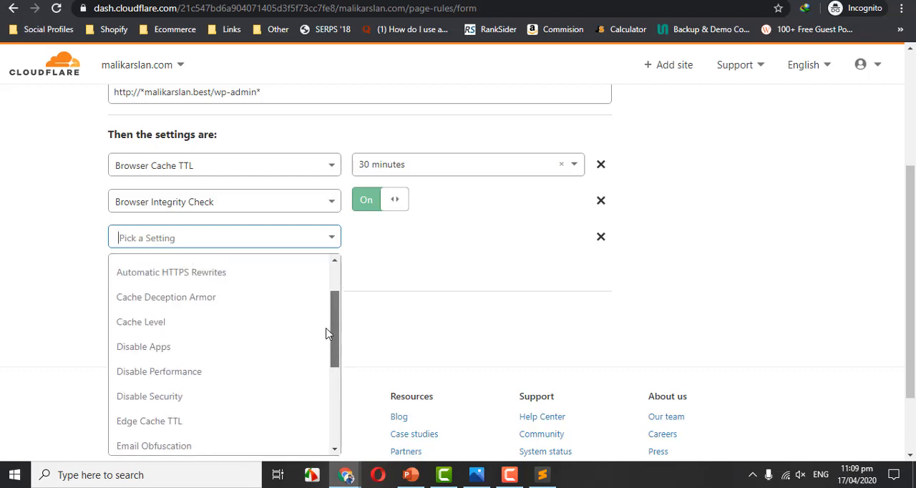
pyautogui.click(219, 336)
pyautogui.click(395, 237)
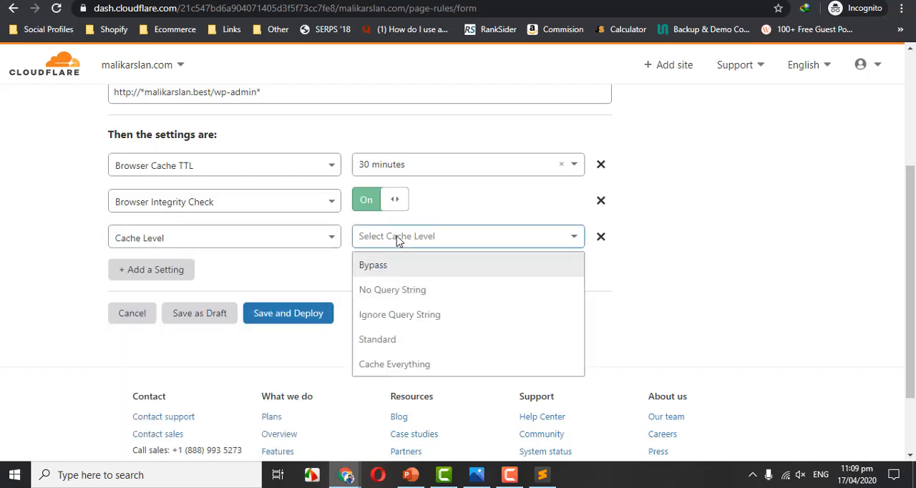
pyautogui.click(379, 270)
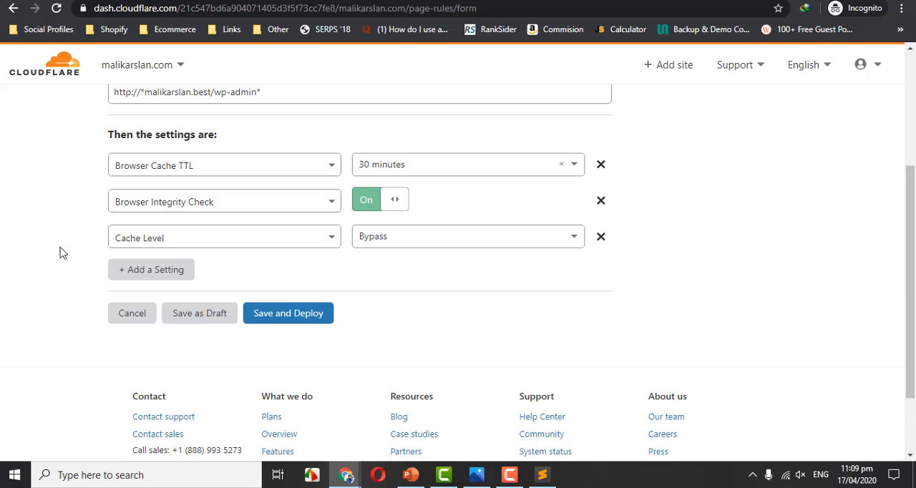
# Add a fourth setting to the wp-admin rule with Security Level set to High.
pyautogui.click(138, 270)
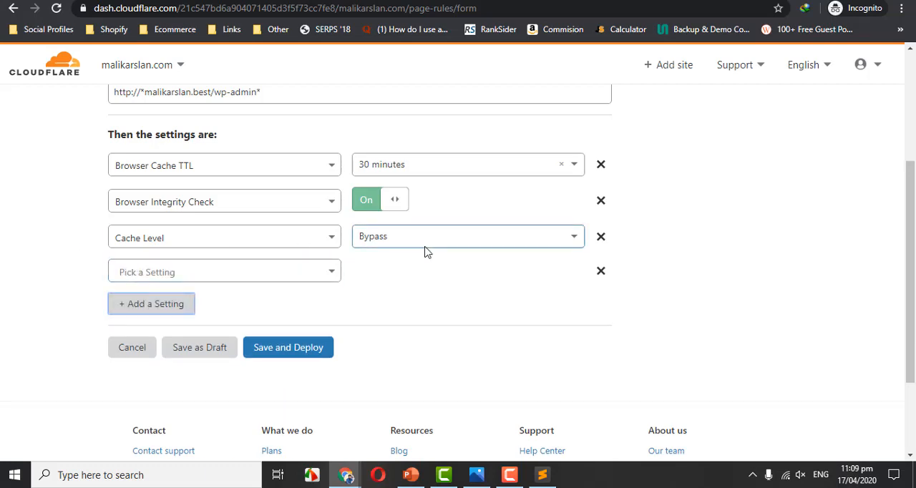
pyautogui.scroll(-1, 438, 265)
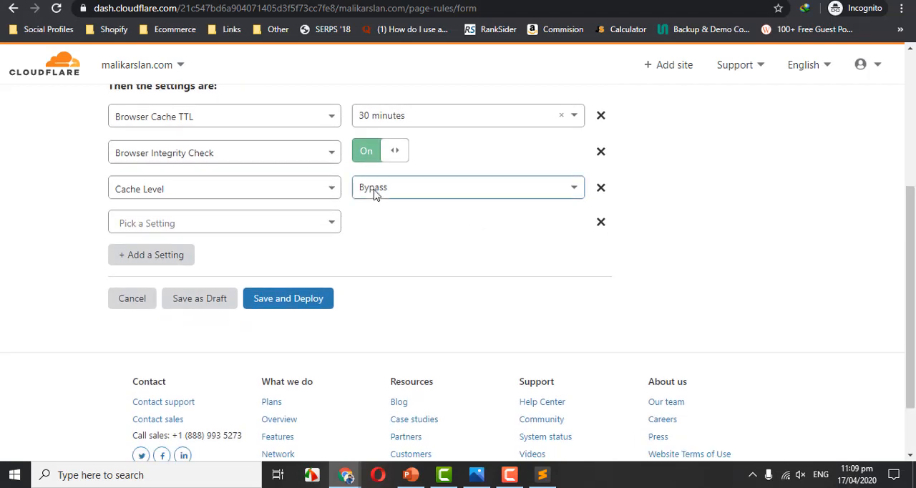
pyautogui.click(250, 233)
pyautogui.moveTo(335, 287); pyautogui.dragTo(333, 391)
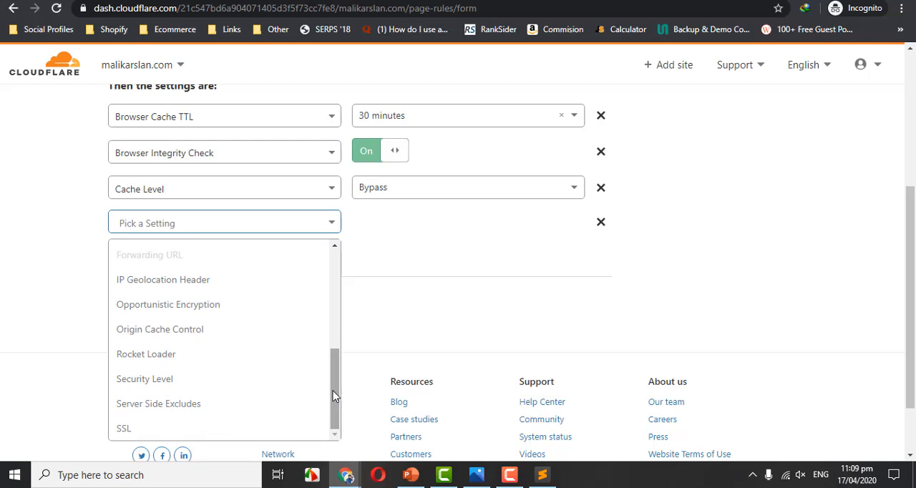
pyautogui.click(204, 385)
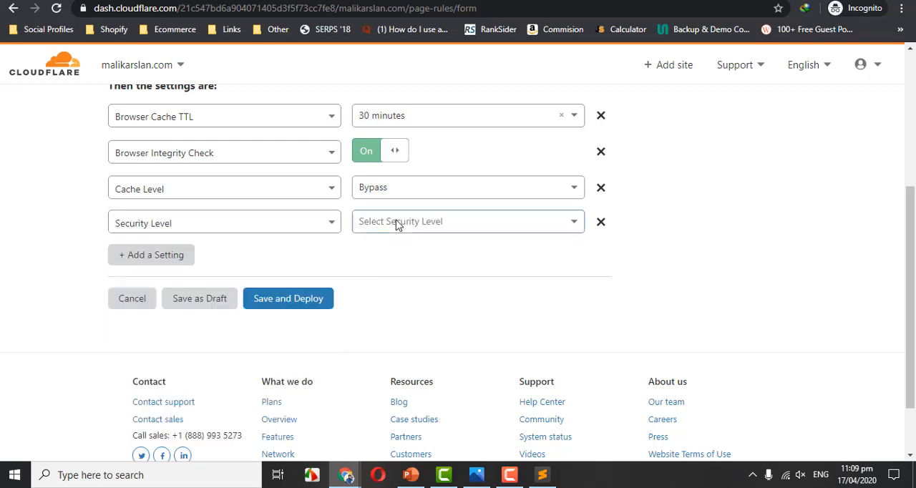
pyautogui.click(398, 223)
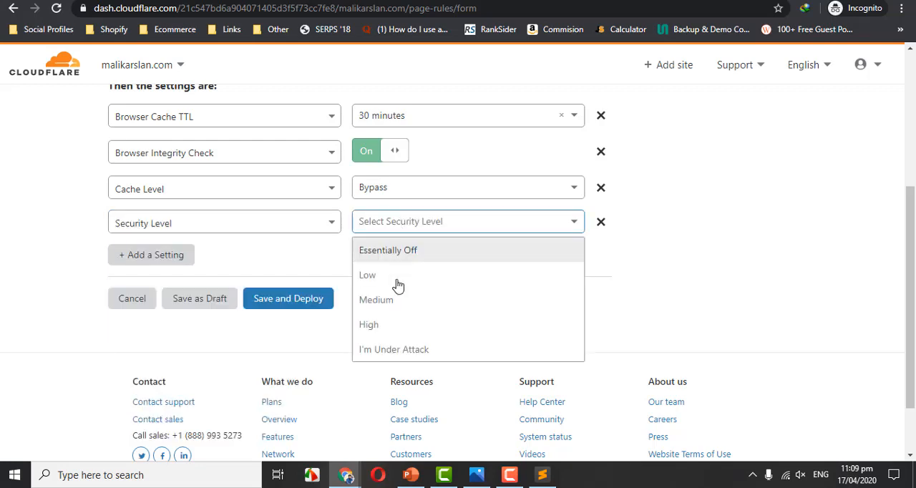
pyautogui.click(387, 327)
# Add Disable Performance and Disable Apps as the wp-admin rule's fifth and sixth settings.
pyautogui.click(165, 257)
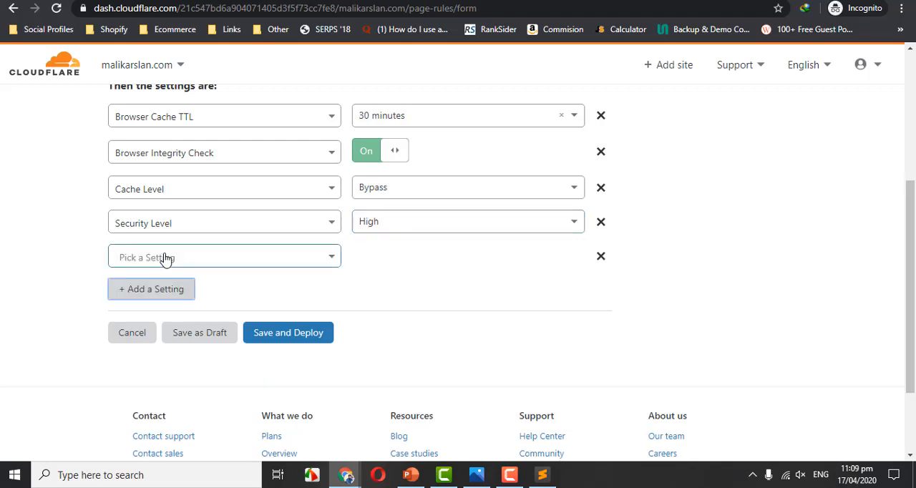
pyautogui.click(164, 259)
pyautogui.moveTo(334, 311); pyautogui.dragTo(337, 337)
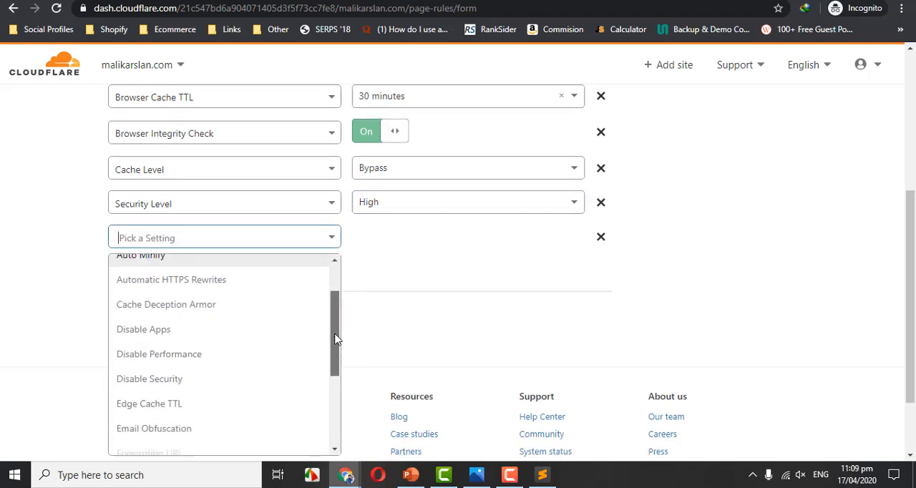
pyautogui.click(199, 350)
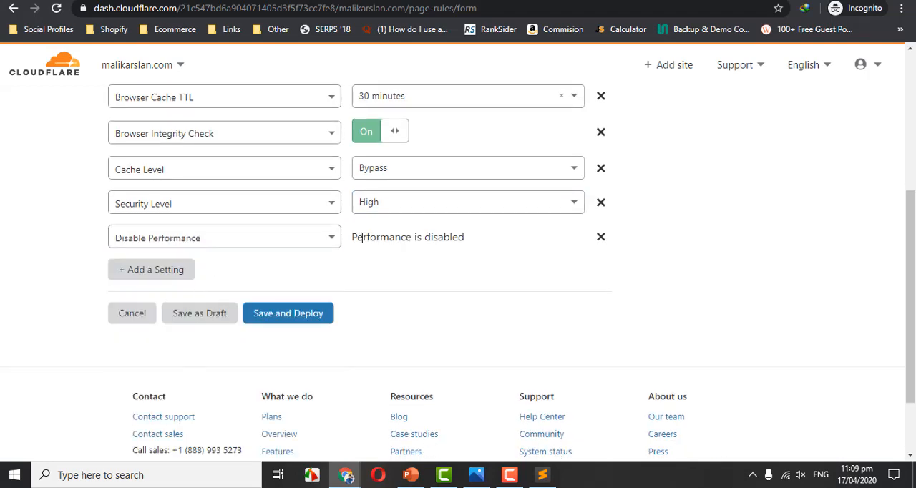
pyautogui.click(140, 275)
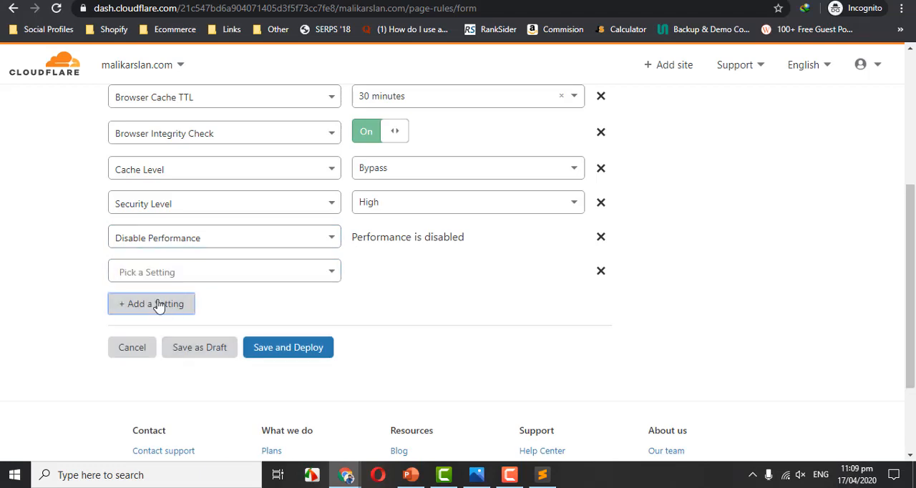
pyautogui.click(222, 280)
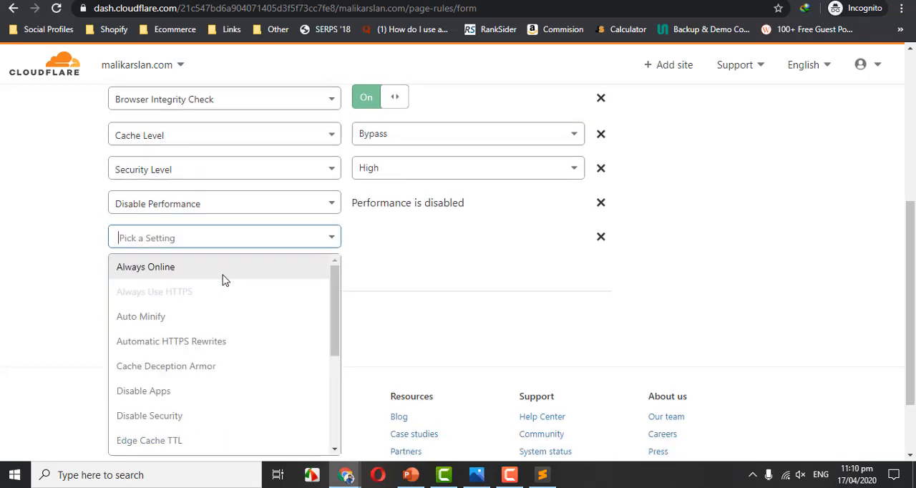
pyautogui.click(168, 390)
pyautogui.scroll(1, 512, 289)
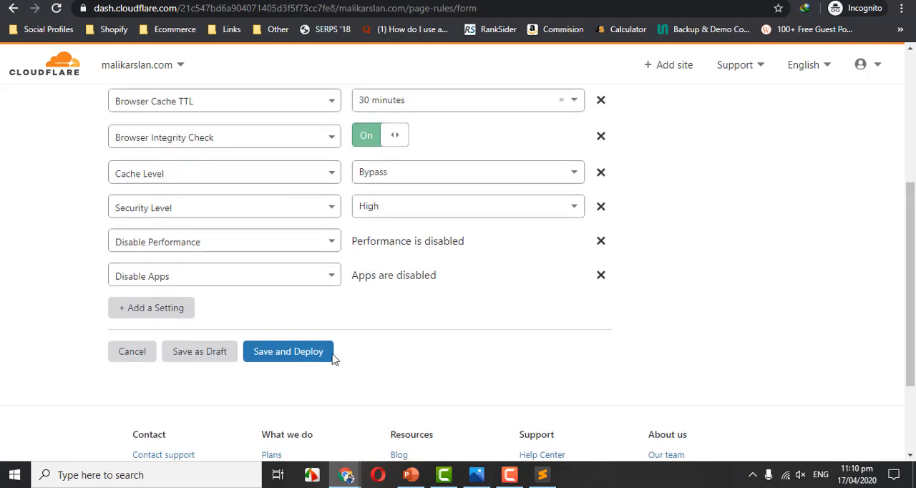
pyautogui.click(279, 352)
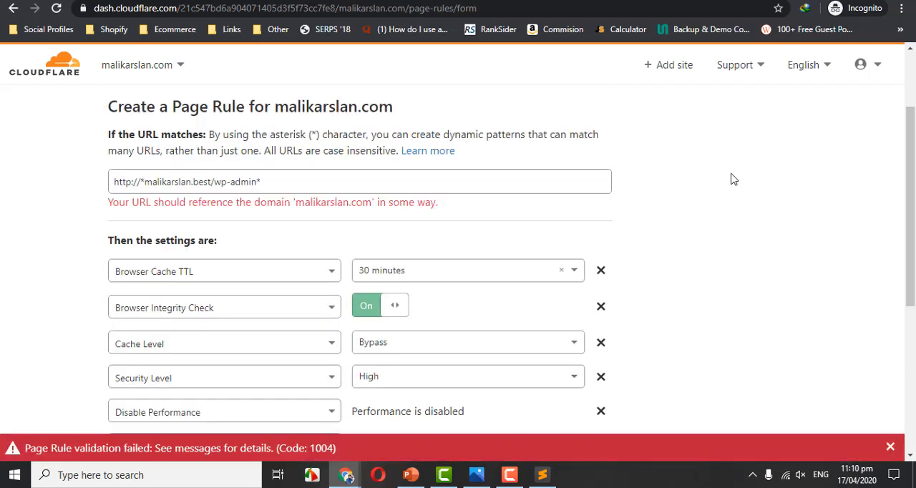
pyautogui.click(212, 180)
pyautogui.doubleClick(199, 183)
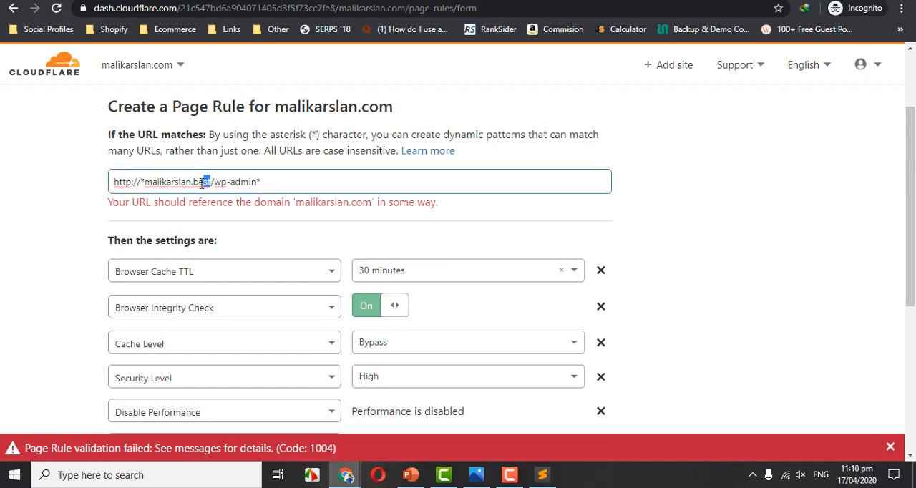
pyautogui.write('m')
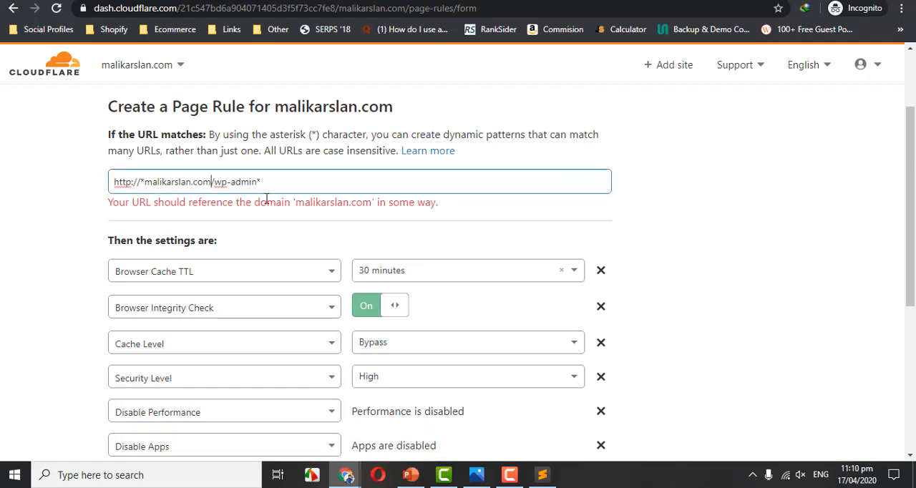
pyautogui.moveTo(909, 144); pyautogui.dragTo(890, 100)
pyautogui.click(142, 277)
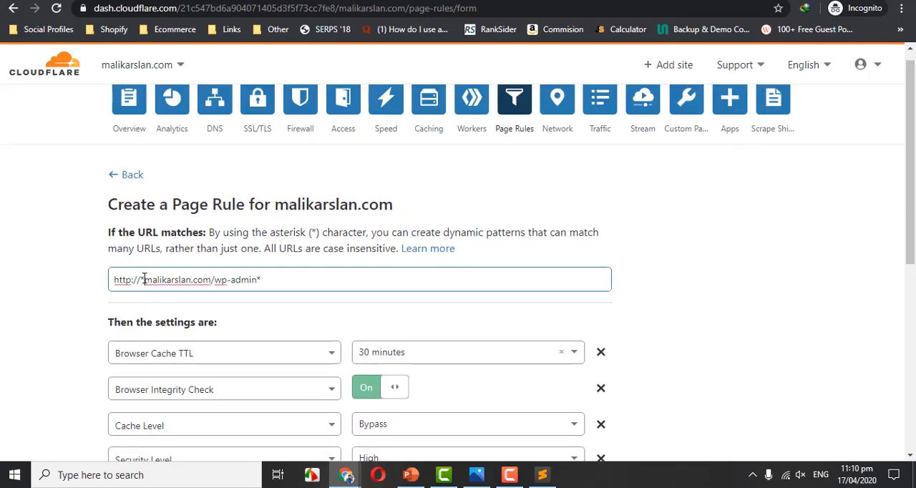
pyautogui.moveTo(145, 280); pyautogui.dragTo(214, 281)
pyautogui.click(265, 281)
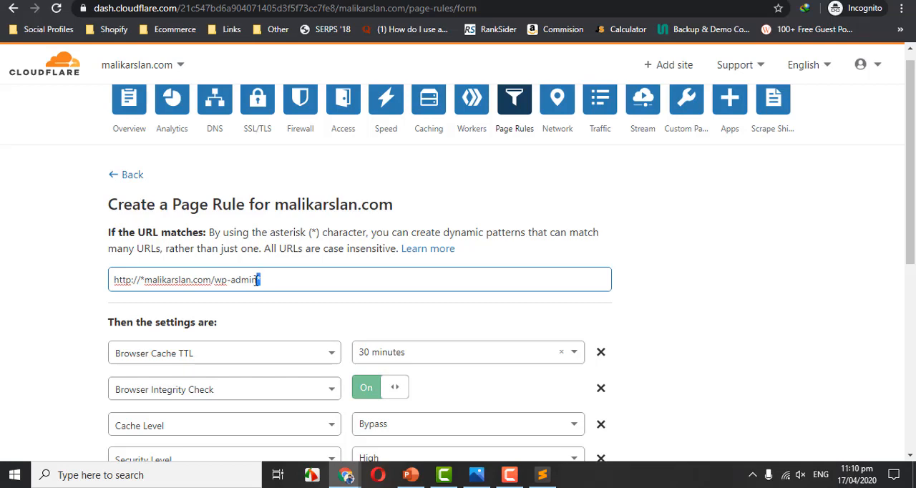
pyautogui.scroll(-4, 853, 206)
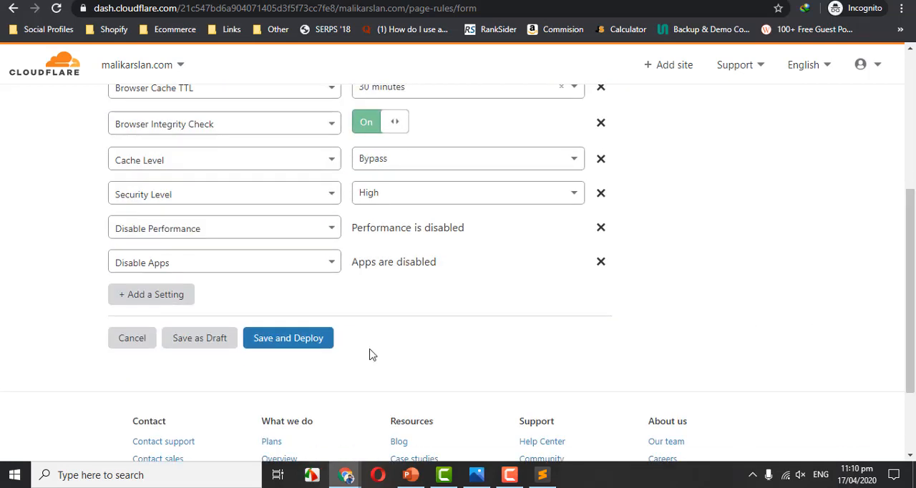
pyautogui.click(283, 338)
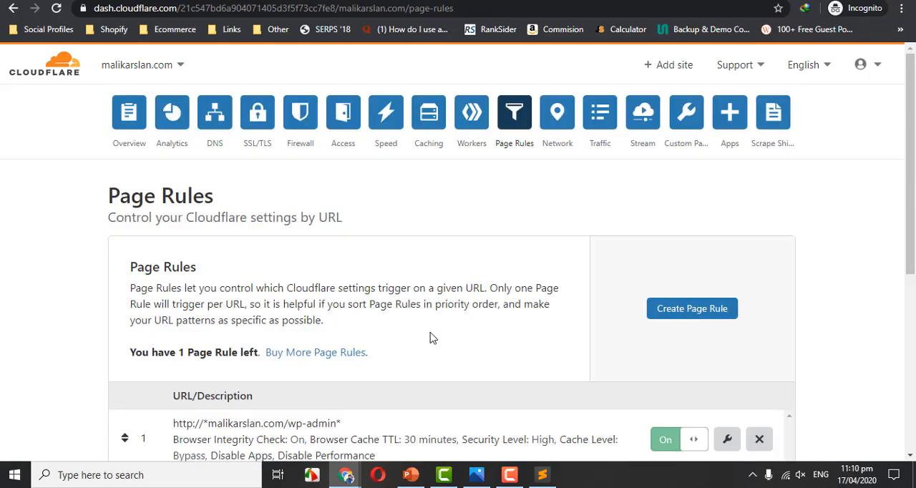
pyautogui.scroll(-1, 834, 200)
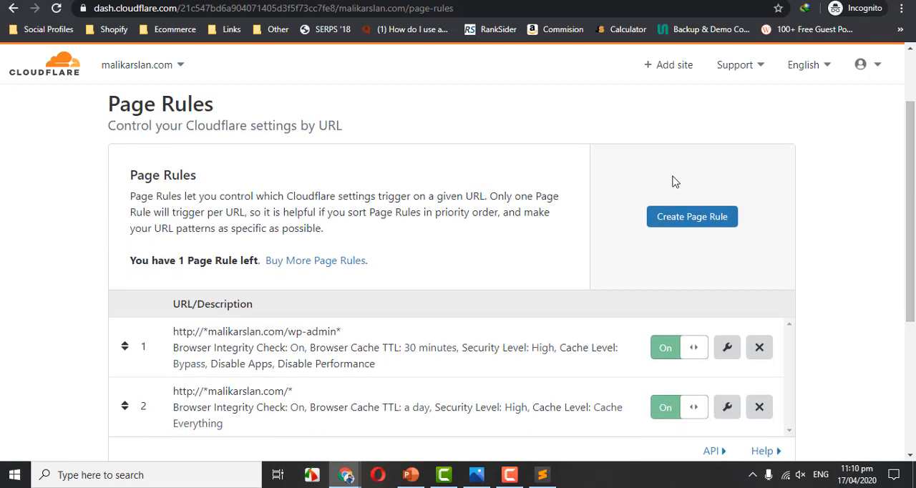
pyautogui.click(672, 216)
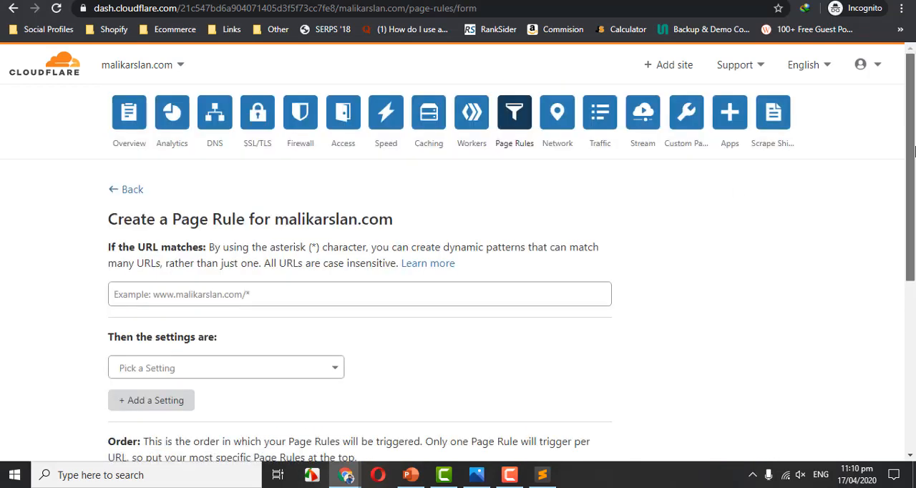
pyautogui.click(317, 227)
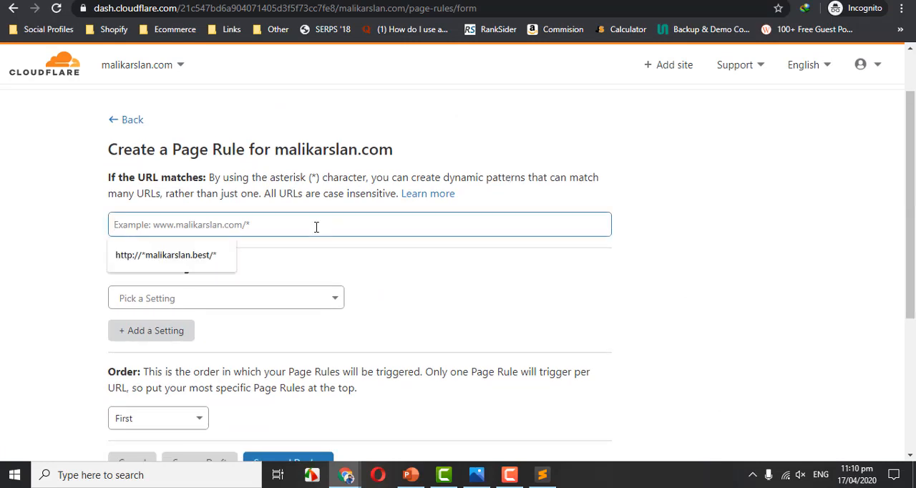
pyautogui.press('Down')
pyautogui.press('Return')
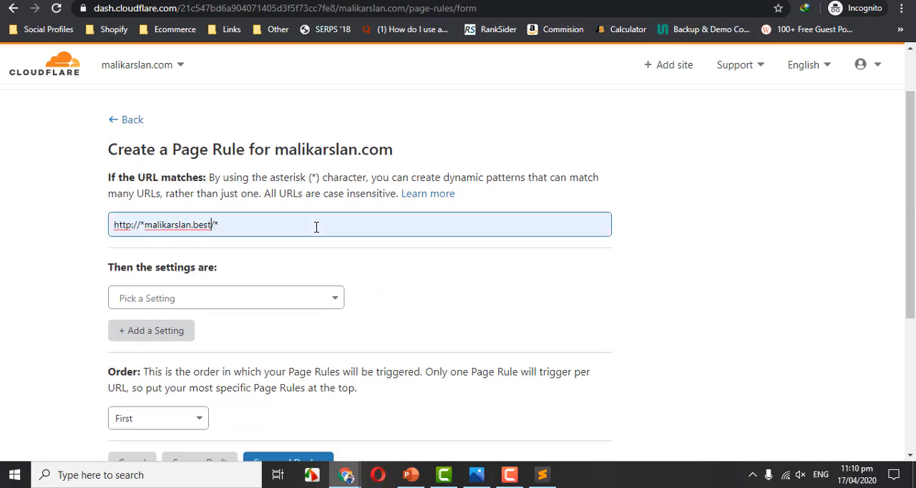
pyautogui.press('BackSpace')
pyautogui.press('BackSpace')
pyautogui.press('BackSpace')
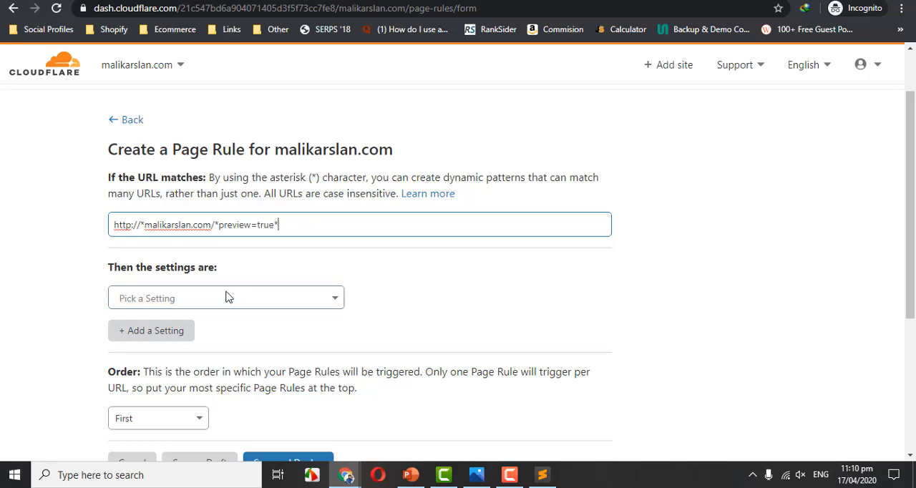
# Add a Browser Cache TTL setting of 30 minutes to the preview page rule.
pyautogui.scroll(-1, 915, 208)
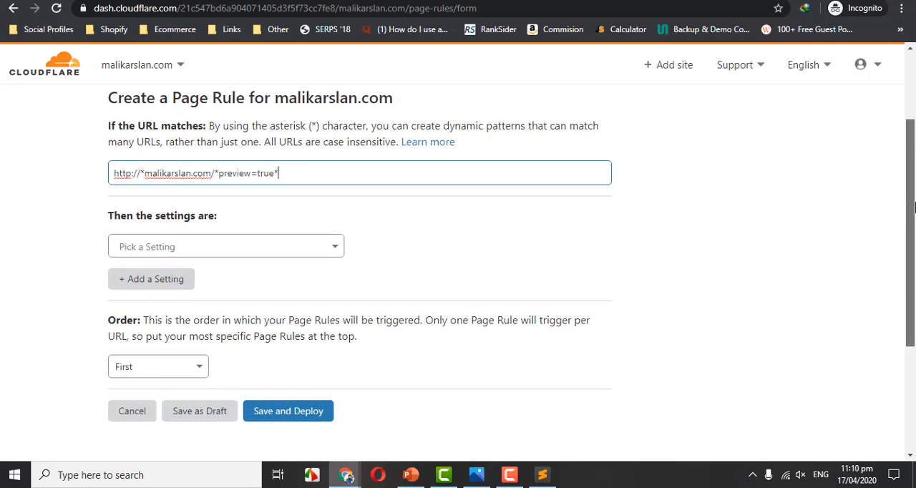
pyautogui.scroll(-1, 909, 209)
pyautogui.click(278, 233)
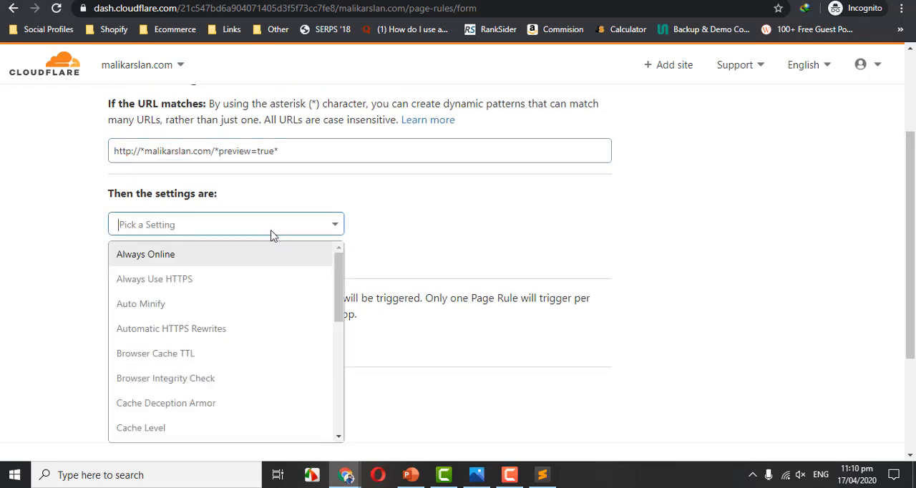
pyautogui.click(216, 359)
pyautogui.click(392, 230)
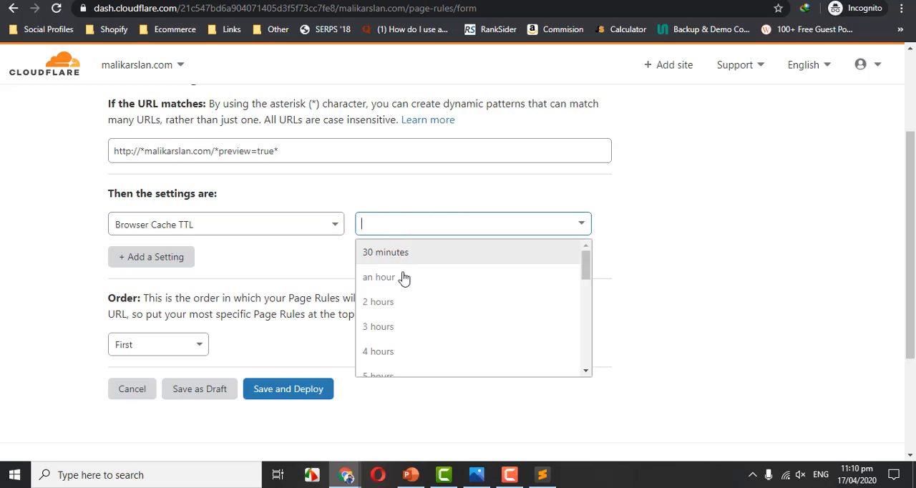
pyautogui.click(402, 258)
# Add a second setting to the preview rule with Cache Level set to Bypass.
pyautogui.click(151, 257)
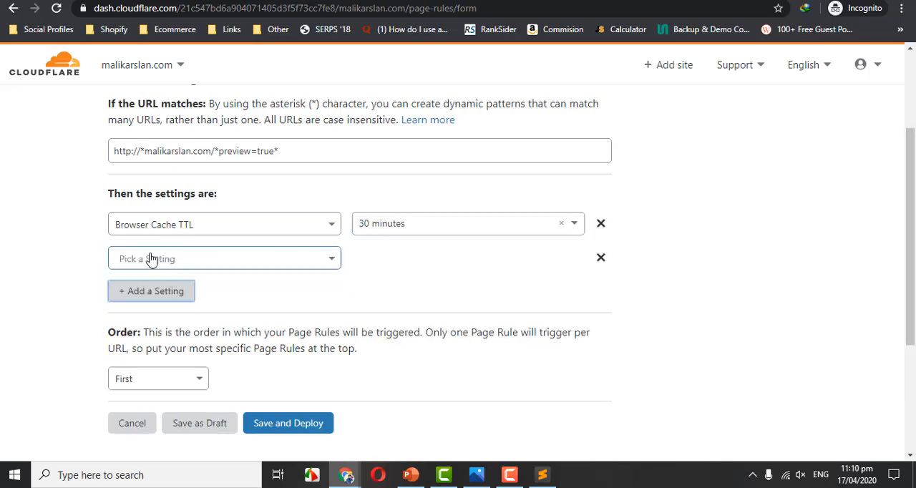
pyautogui.click(282, 260)
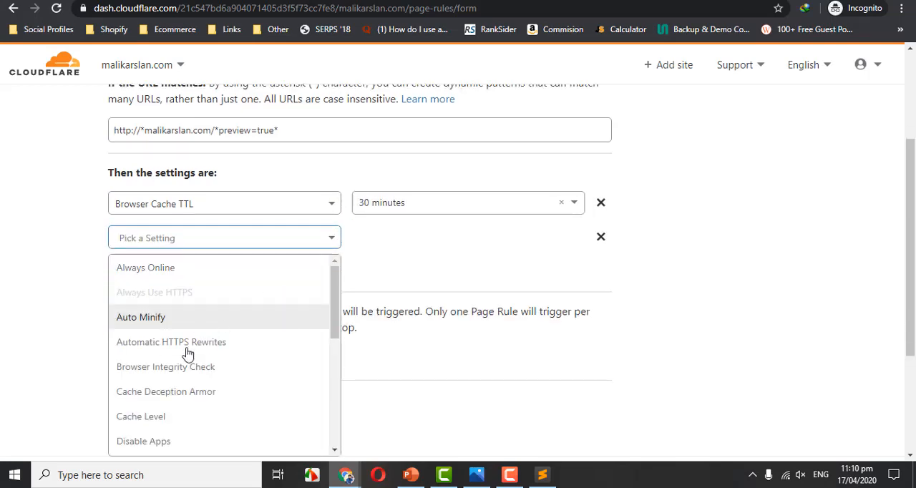
pyautogui.click(164, 418)
pyautogui.click(423, 245)
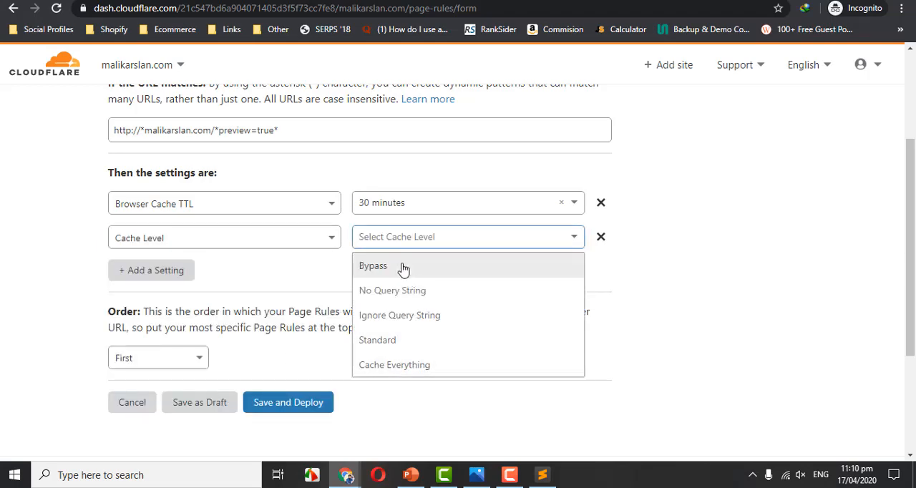
pyautogui.click(404, 268)
# Add Browser Integrity Check as the preview rule's third setting and turn it on.
pyautogui.click(136, 270)
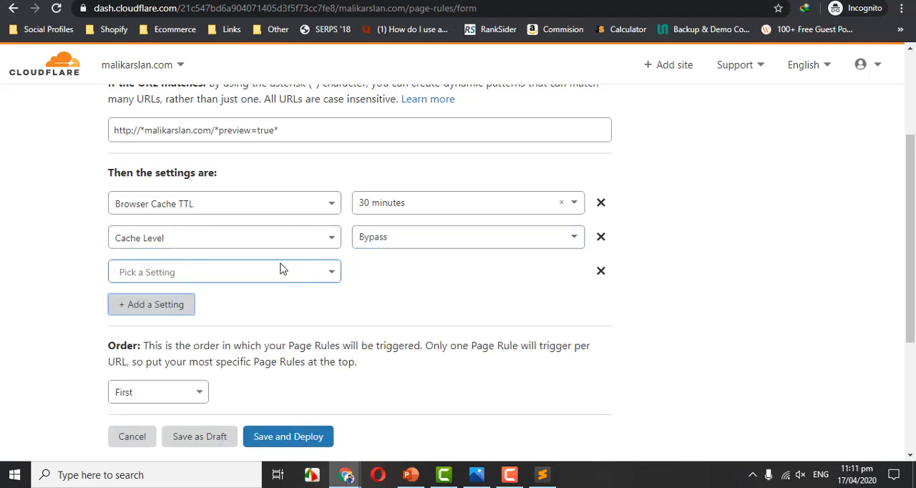
pyautogui.click(281, 269)
pyautogui.moveTo(337, 284); pyautogui.dragTo(337, 309)
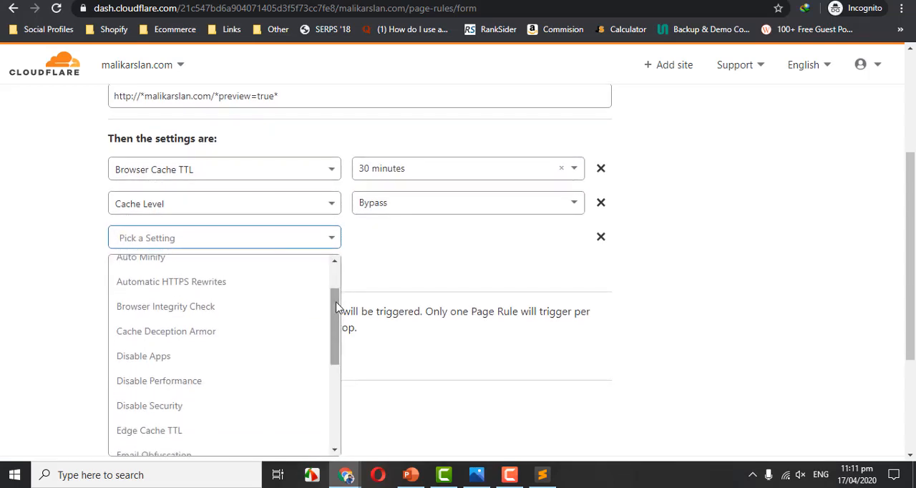
pyautogui.click(253, 305)
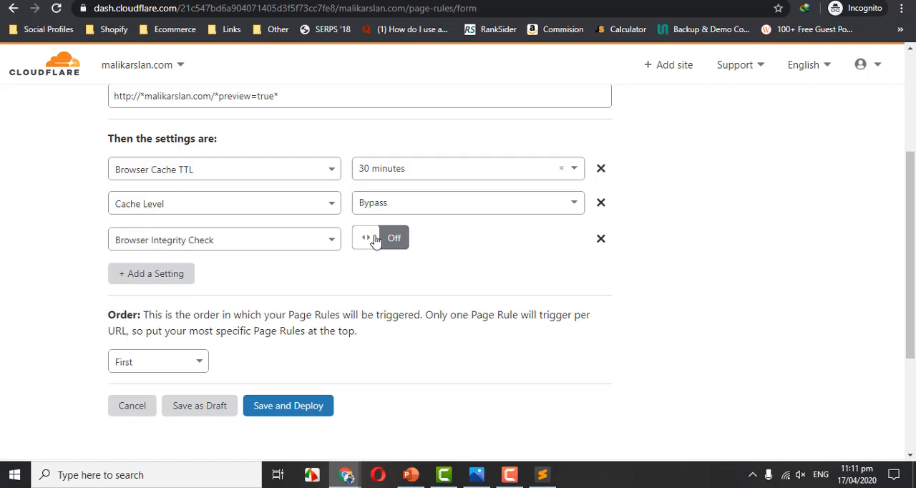
pyautogui.click(375, 241)
# Add Security Level as the preview rule's fourth setting and set it to High.
pyautogui.scroll(-1, 909, 282)
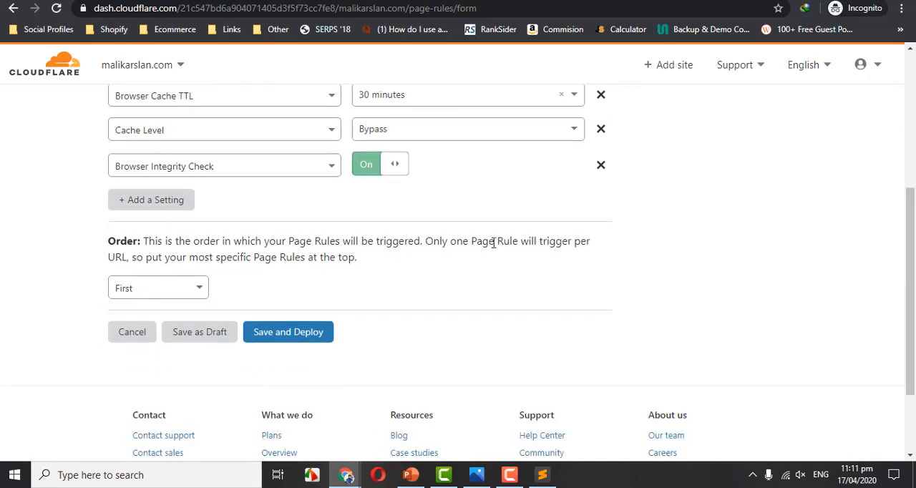
pyautogui.click(147, 199)
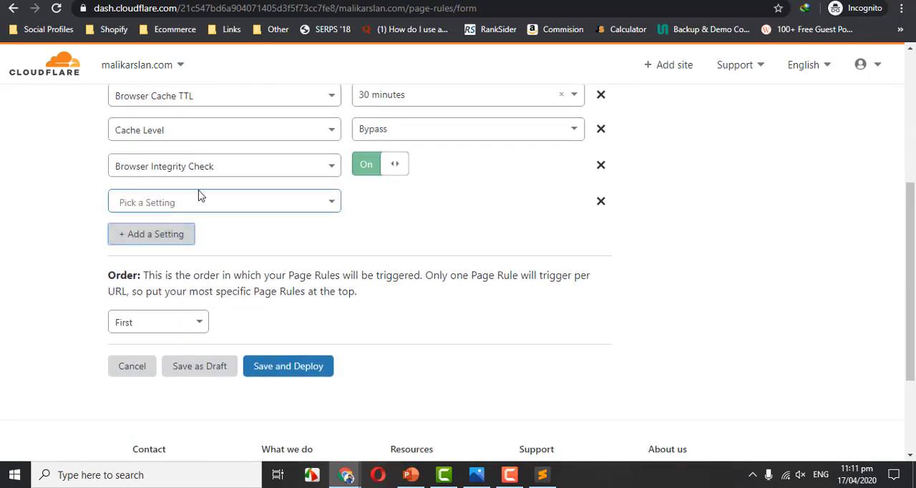
pyautogui.click(201, 199)
pyautogui.moveTo(334, 261); pyautogui.dragTo(330, 368)
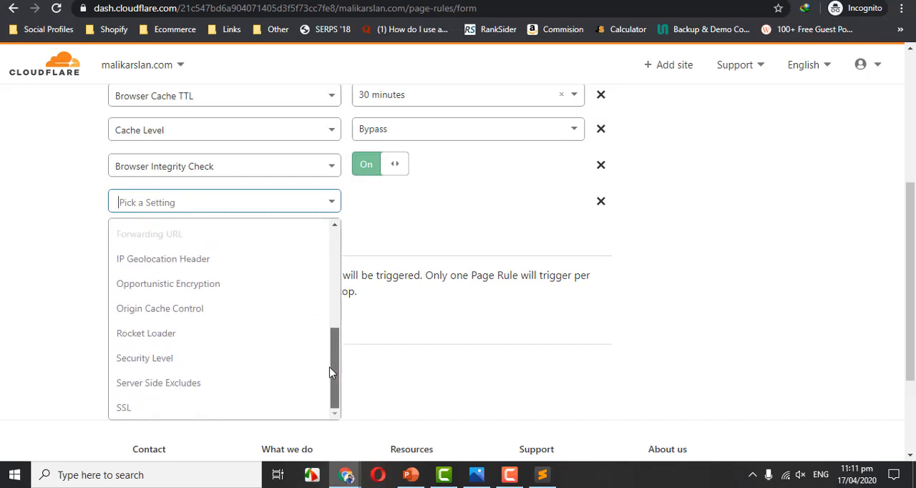
pyautogui.click(281, 361)
pyautogui.click(425, 199)
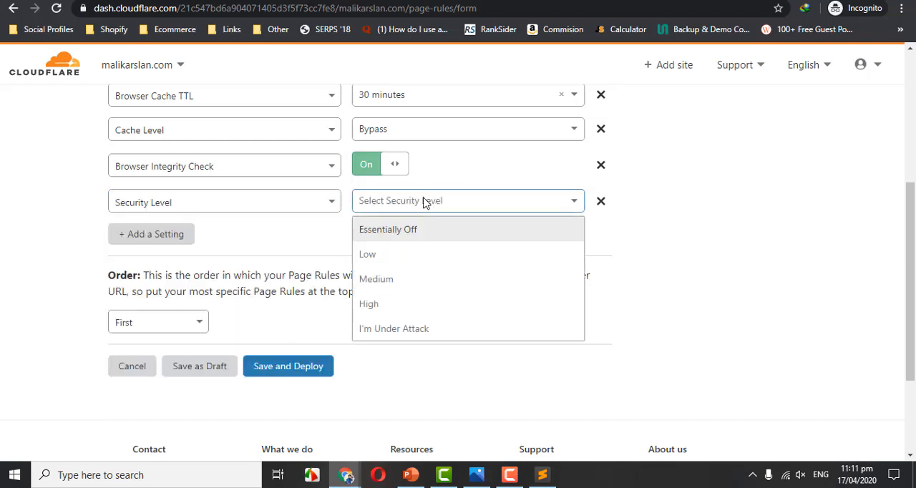
pyautogui.click(433, 304)
# Add Disable Apps as the fifth setting of the preview page rule.
pyautogui.scroll(-1, 286, 243)
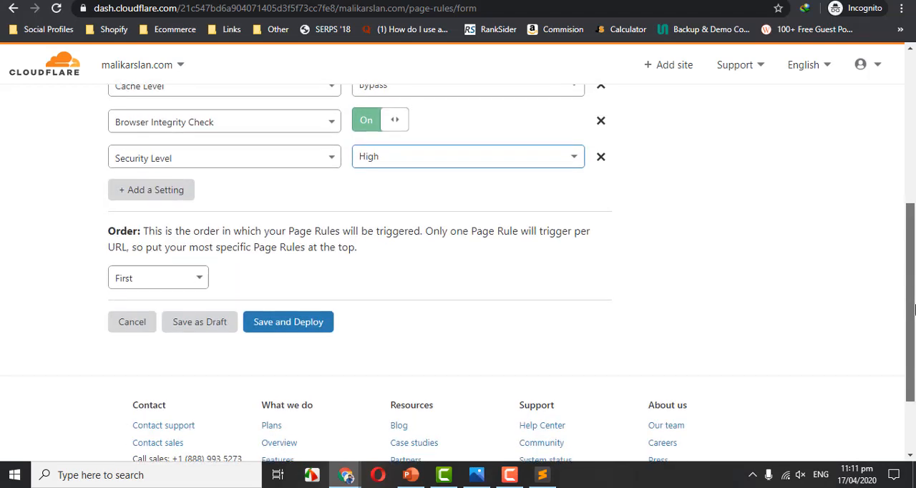
pyautogui.click(140, 185)
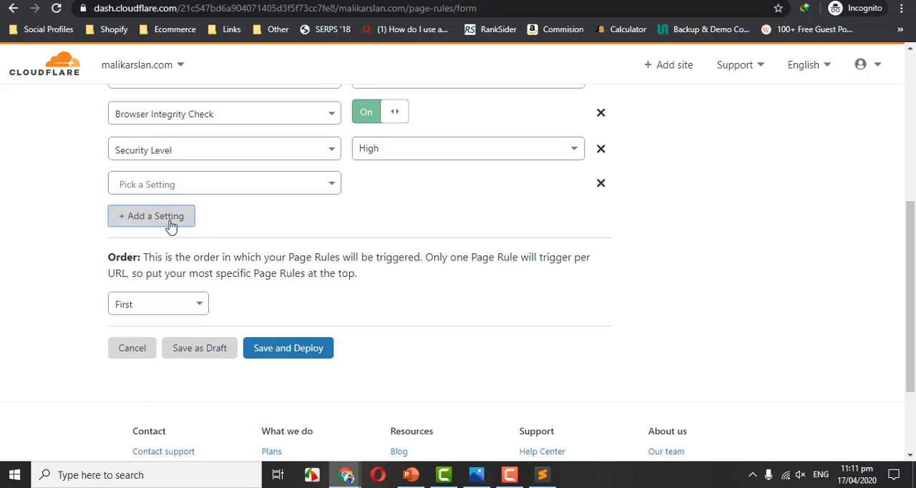
pyautogui.click(212, 182)
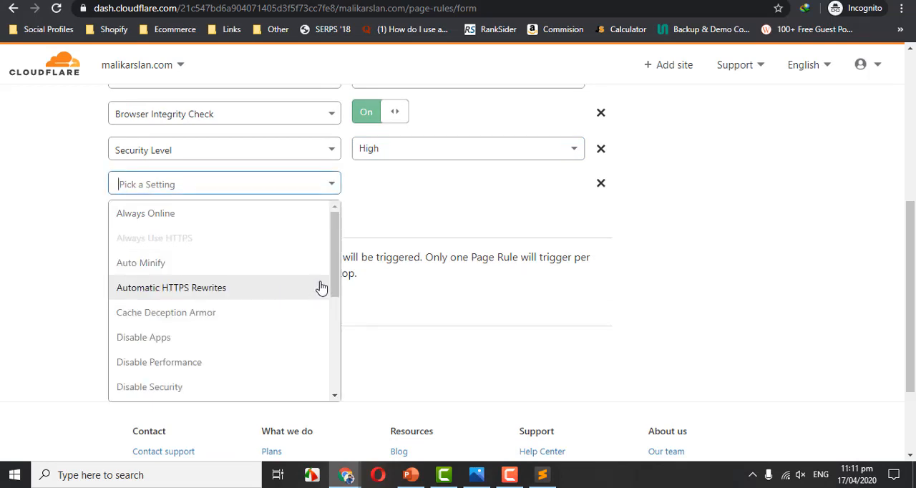
pyautogui.press('Return')
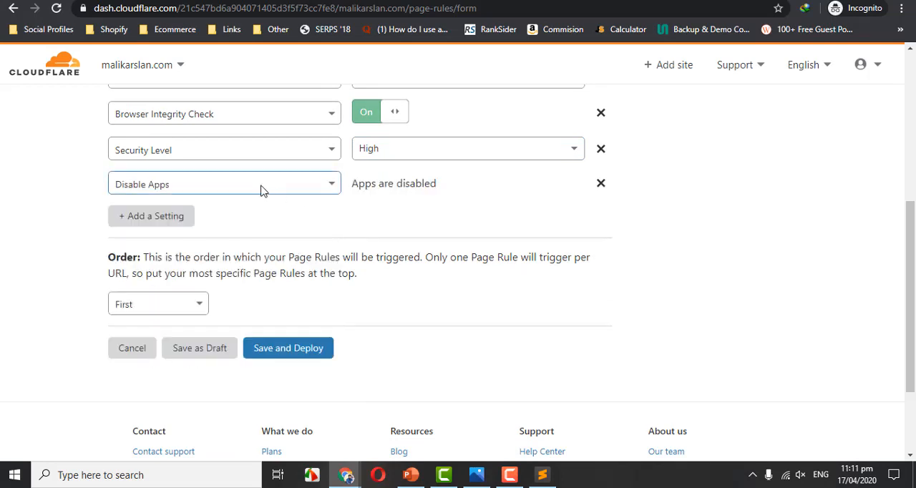
# Add Disable Performance as the preview rule's sixth setting, and save and deploy the rule.
pyautogui.click(177, 216)
pyautogui.click(178, 217)
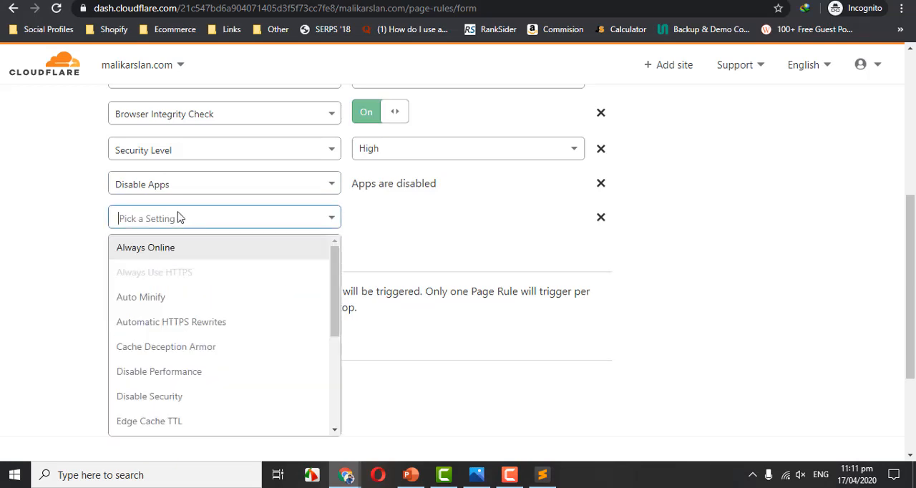
pyautogui.click(175, 372)
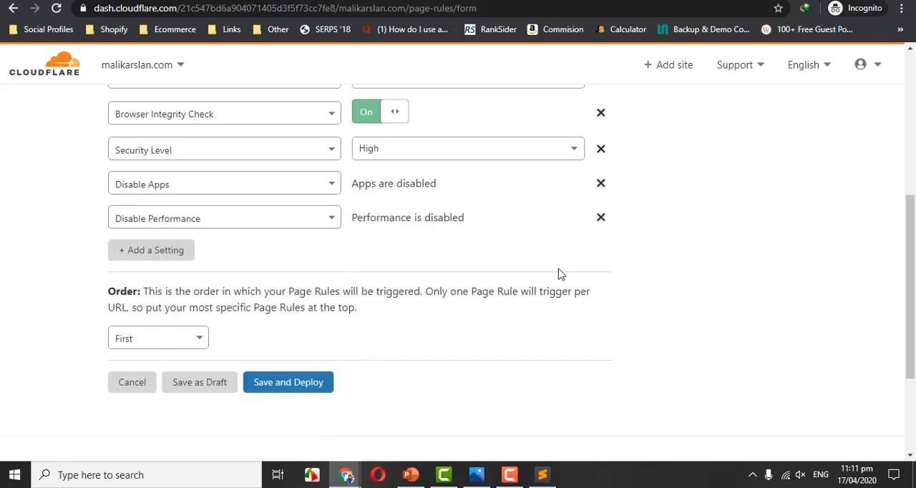
pyautogui.moveTo(910, 272)
pyautogui.mouseDown()
pyautogui.moveTo(909, 213)
pyautogui.moveTo(909, 272)
pyautogui.mouseUp()
pyautogui.click(295, 402)
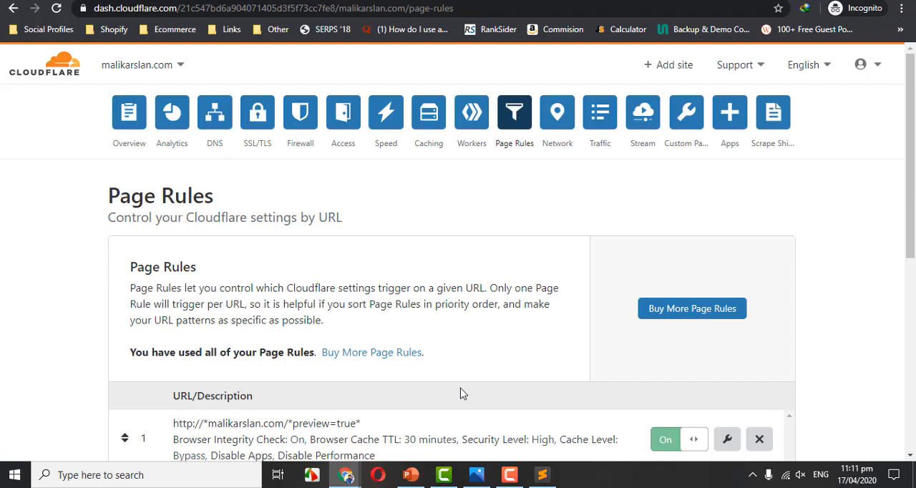
# Reorder the page rules so the whole-site rule is first, wp-admin second and preview=true third.
pyautogui.moveTo(914, 202); pyautogui.dragTo(915, 306)
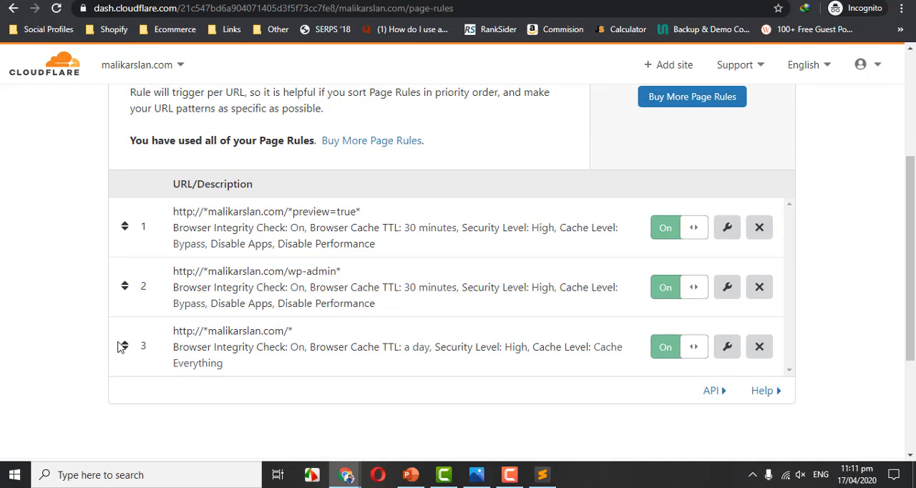
pyautogui.moveTo(125, 345); pyautogui.dragTo(125, 228)
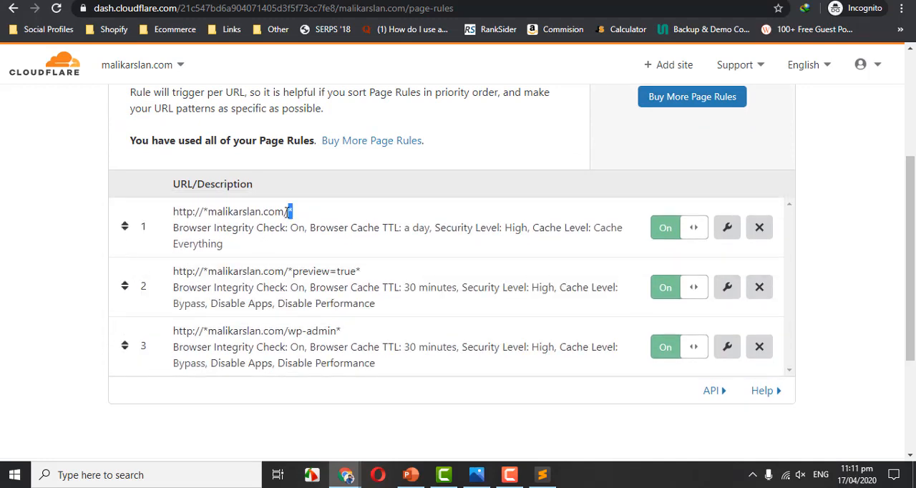
pyautogui.moveTo(289, 212); pyautogui.dragTo(174, 213)
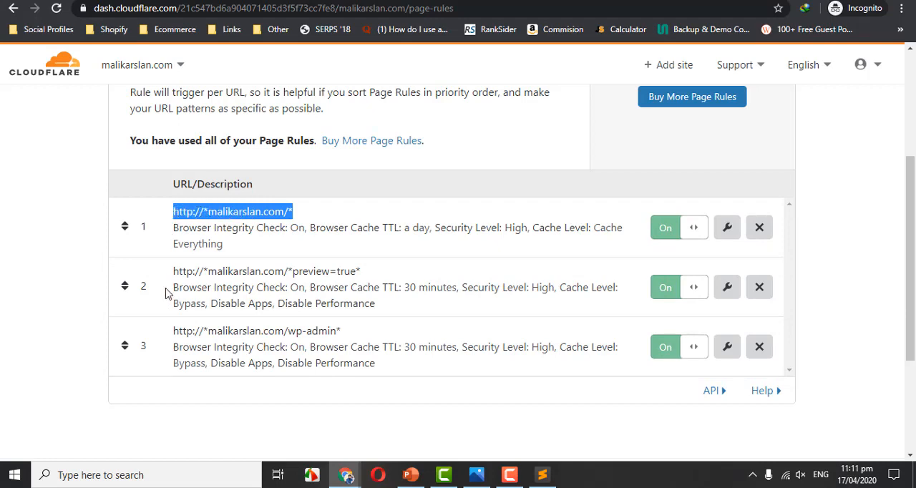
pyautogui.moveTo(122, 347); pyautogui.dragTo(123, 297)
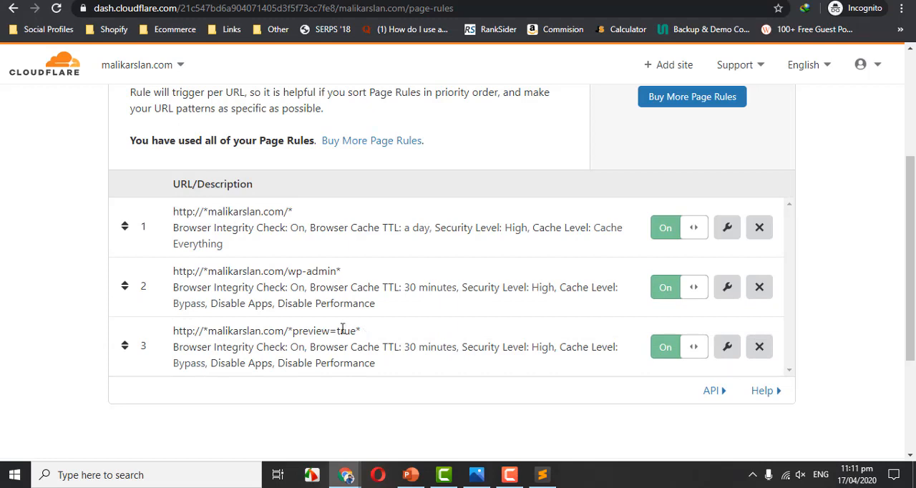
# Review the URL patterns and settings of the three page rules, and return to the site's overview.
pyautogui.moveTo(361, 331); pyautogui.dragTo(166, 334)
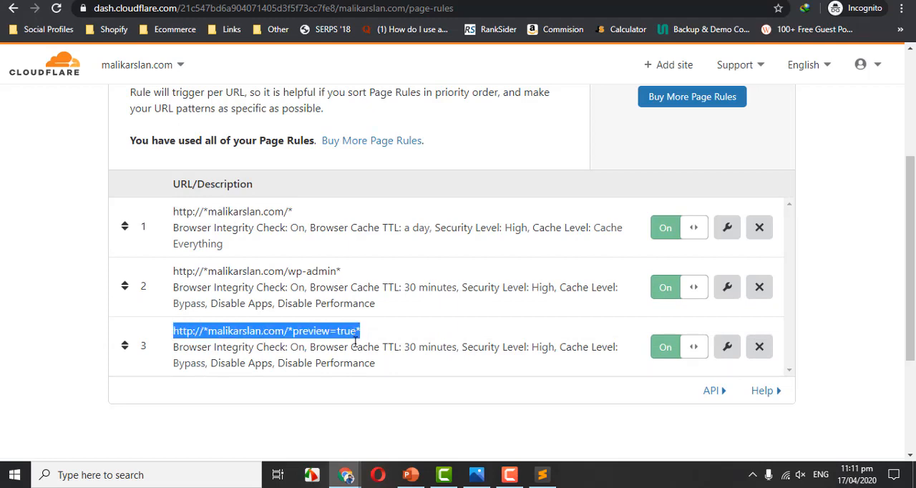
pyautogui.click(331, 430)
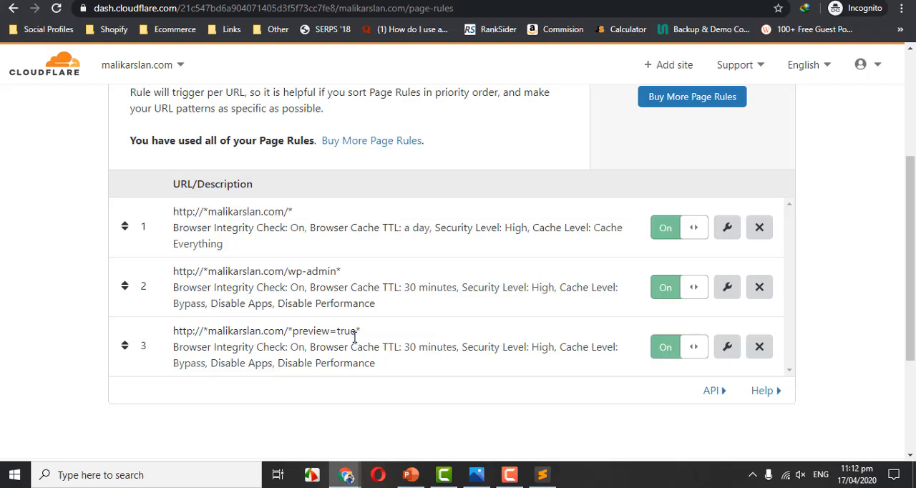
pyautogui.moveTo(361, 337); pyautogui.dragTo(180, 335)
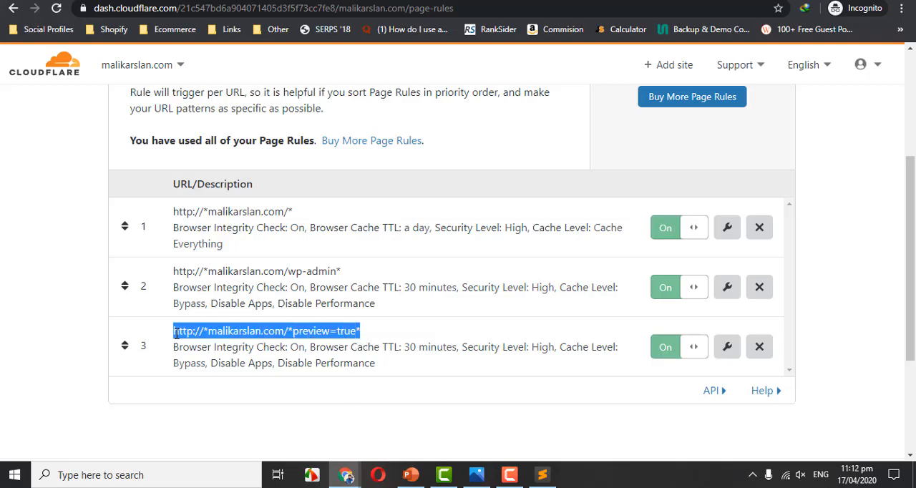
pyautogui.click(306, 282)
pyautogui.moveTo(908, 196)
pyautogui.mouseDown()
pyautogui.moveTo(901, 119)
pyautogui.moveTo(908, 202)
pyautogui.mouseUp()
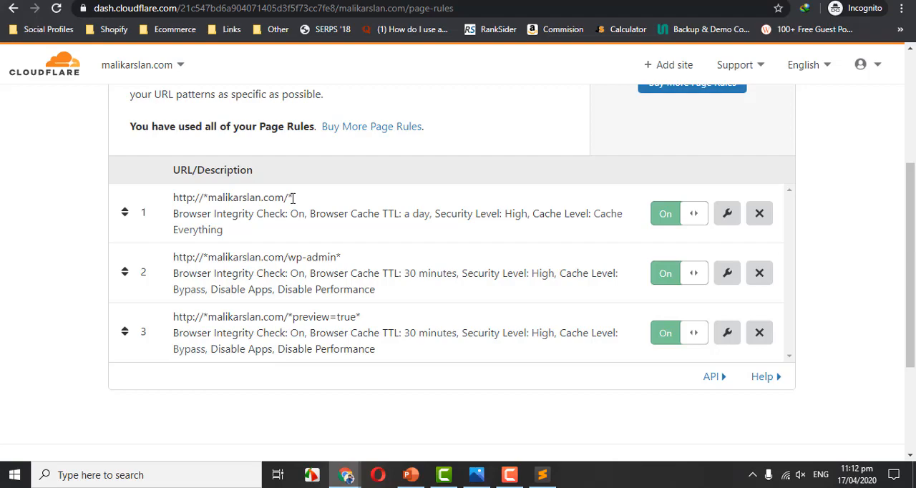
pyautogui.scroll(3, 292, 198)
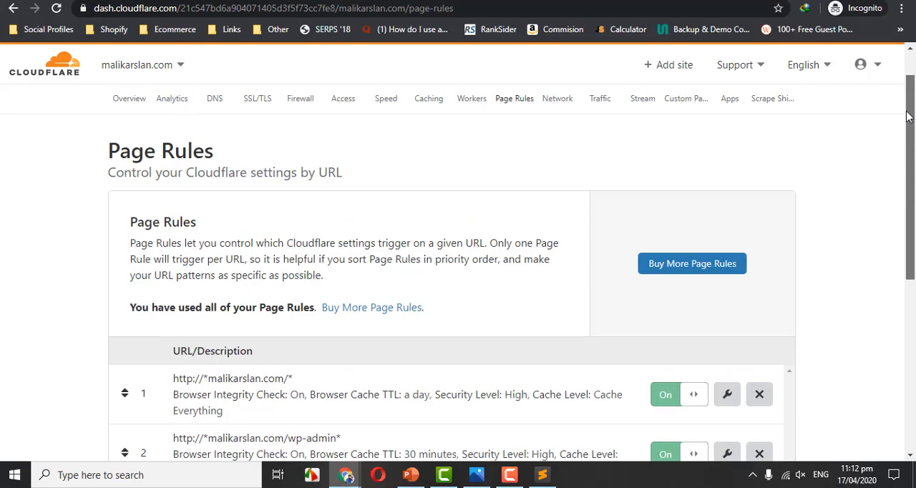
pyautogui.click(131, 109)
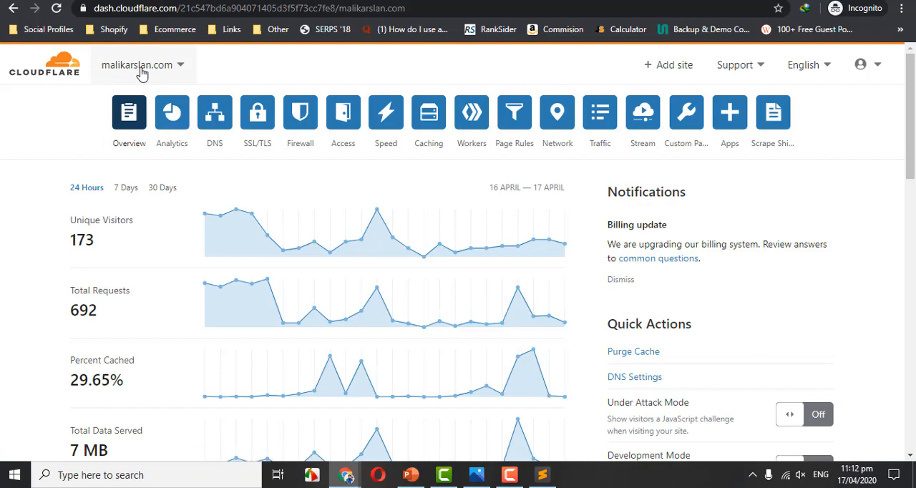
# Open gtmetrix.com and malikarslan.com in separate new browser tabs.
pyautogui.hotkey('ctrl', 't')
pyautogui.write('gt')
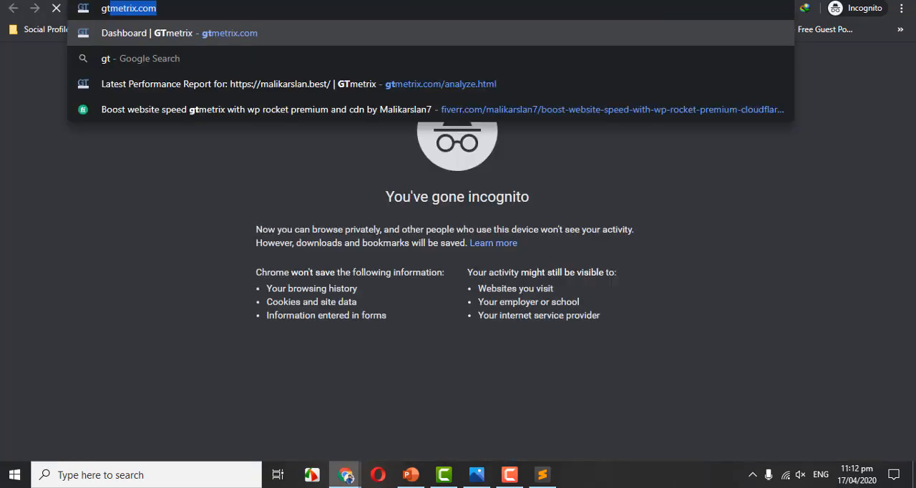
pyautogui.press('Return')
pyautogui.hotkey('ctrl', 't')
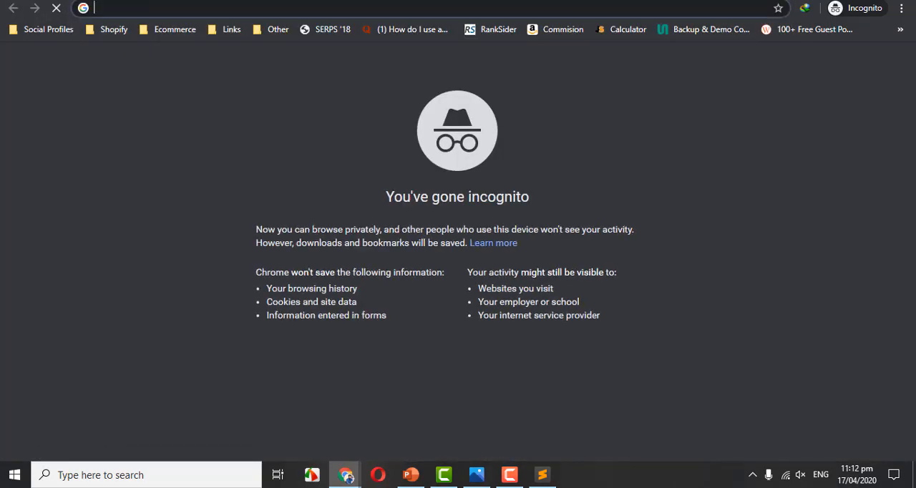
pyautogui.write('mal')
pyautogui.press('Return')
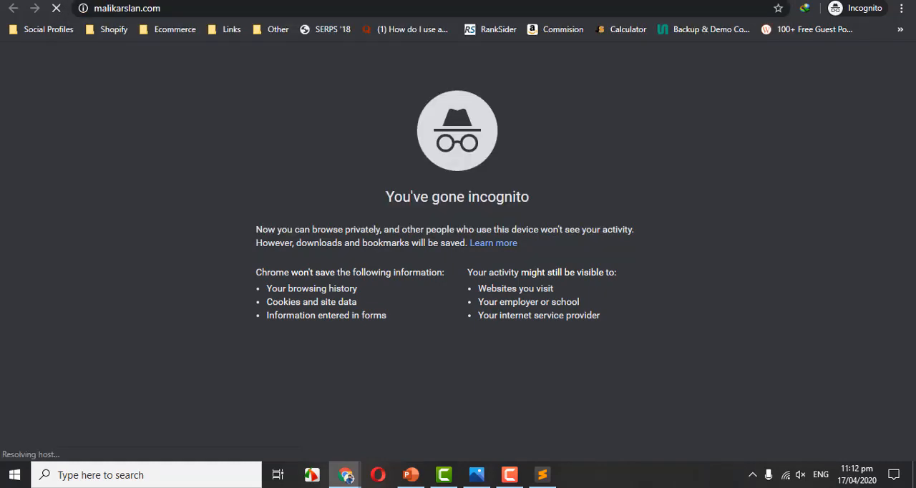
pyautogui.click(508, 5)
pyautogui.hotkey('ctrl', 'c')
pyautogui.hotkey('ctrl', 'shift', 'Tab')
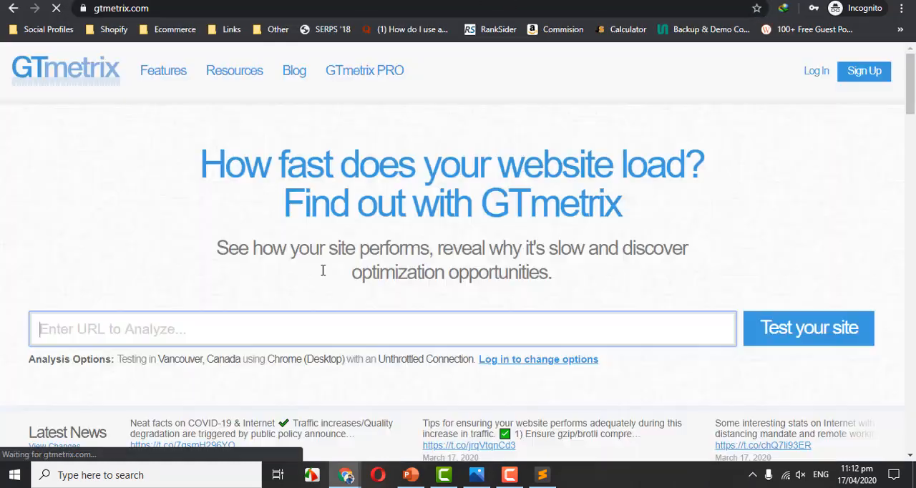
pyautogui.hotkey('ctrl', 'v')
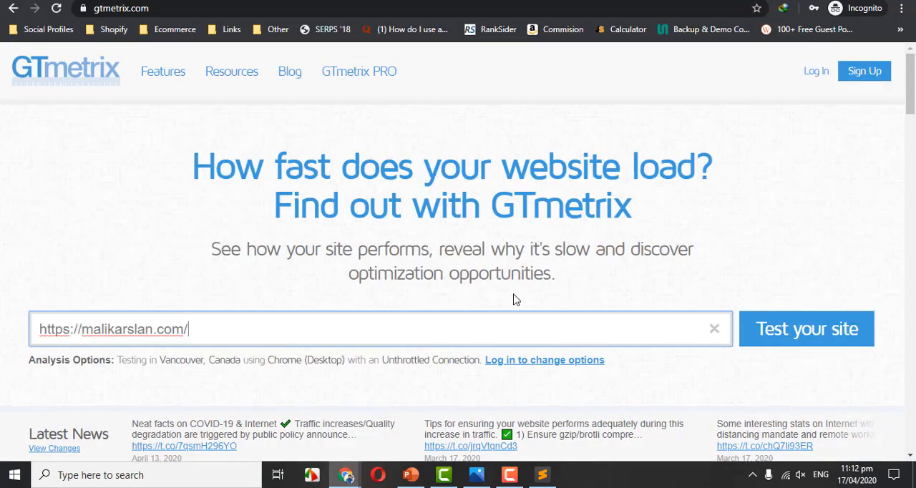
pyautogui.click(813, 347)
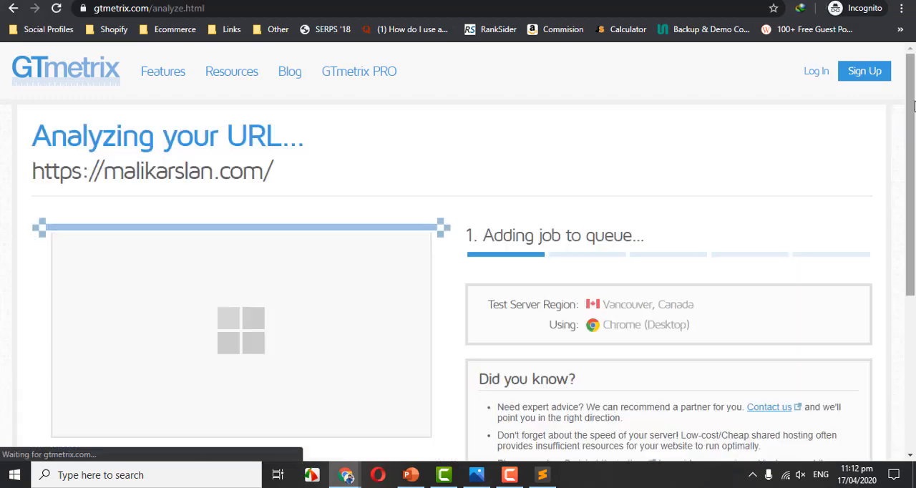
pyautogui.scroll(-2, 914, 135)
# In the earlier malikarslan.best GTmetrix report, expand the YSlow CDN recommendation and examine the components listed as not on a CDN.
pyautogui.moveTo(348, 475)
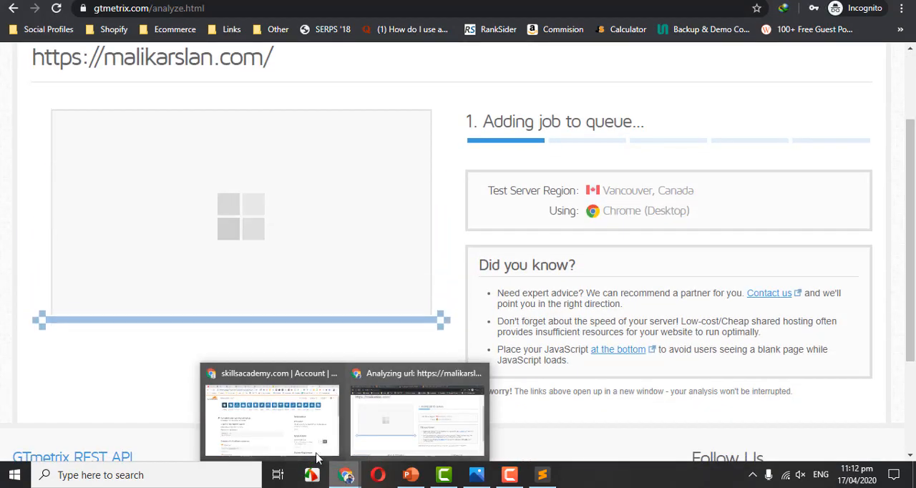
pyautogui.click(291, 435)
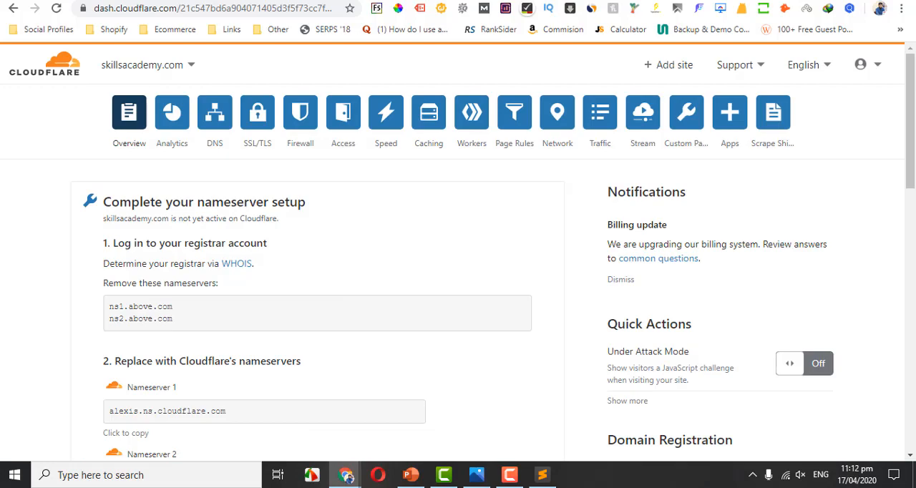
pyautogui.hotkey('ctrl', 'Tab')
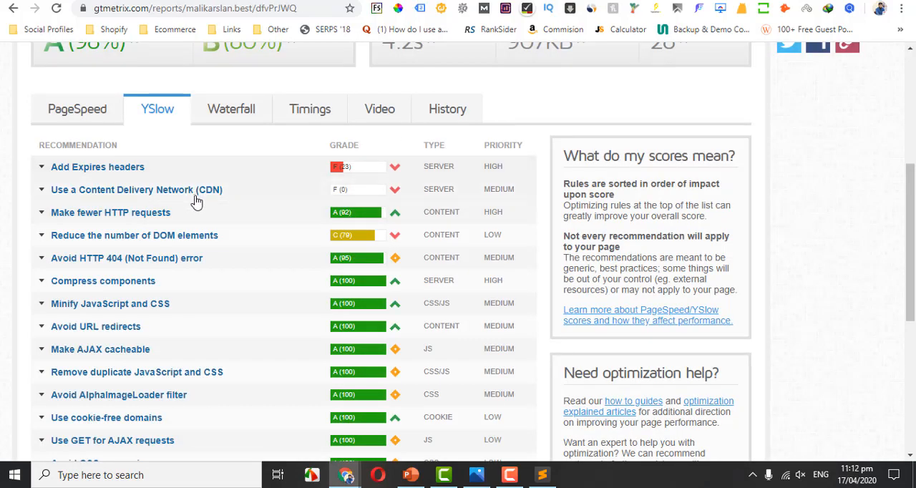
pyautogui.click(221, 193)
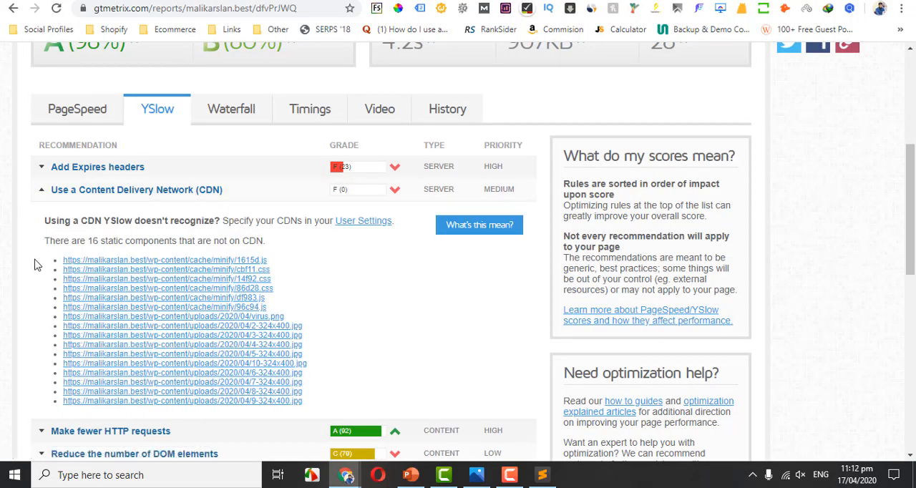
pyautogui.moveTo(40, 266); pyautogui.dragTo(317, 404)
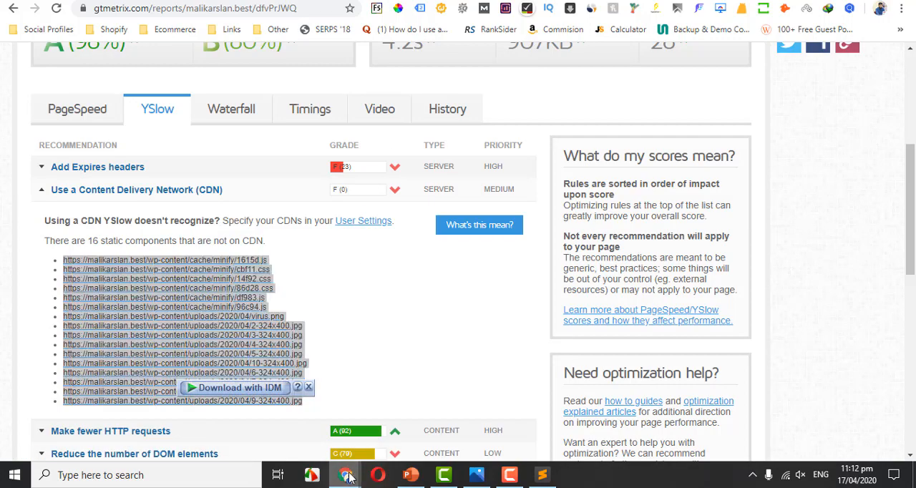
# Return to the new malikarslan.com GTmetrix report and examine its performance scores and fully loaded time.
pyautogui.moveTo(347, 472)
pyautogui.click(409, 442)
pyautogui.moveTo(914, 148); pyautogui.dragTo(914, 107)
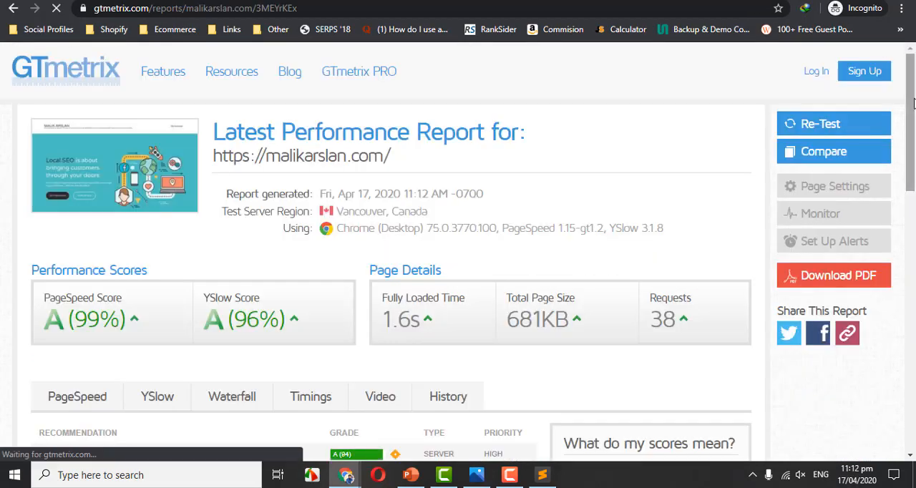
pyautogui.scroll(-3, 442, 192)
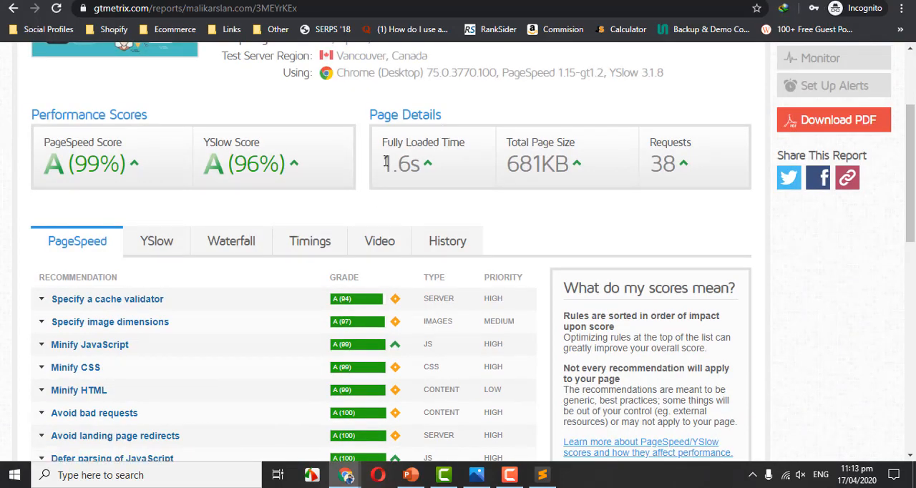
pyautogui.moveTo(385, 163); pyautogui.dragTo(420, 162)
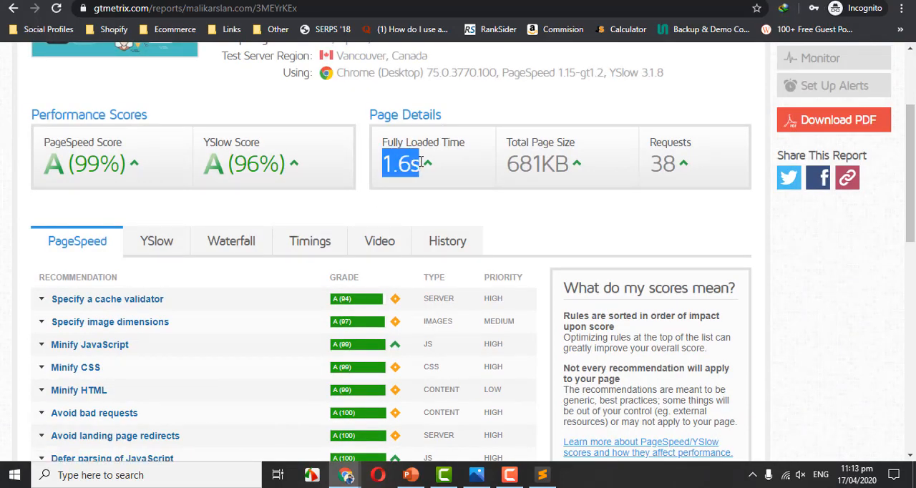
# Show the YSlow recommendations in the malikarslan.com report and check the details of the Content Delivery Network (CDN) recommendation.
pyautogui.click(159, 243)
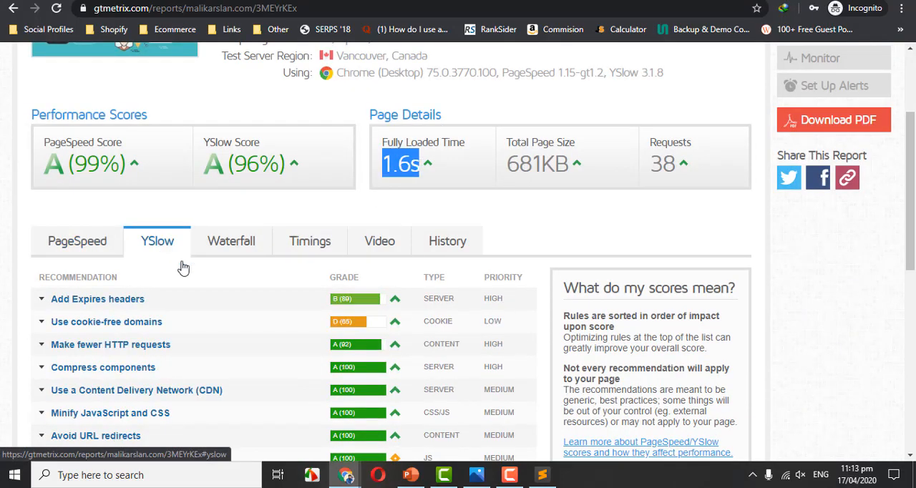
pyautogui.scroll(-2, 470, 225)
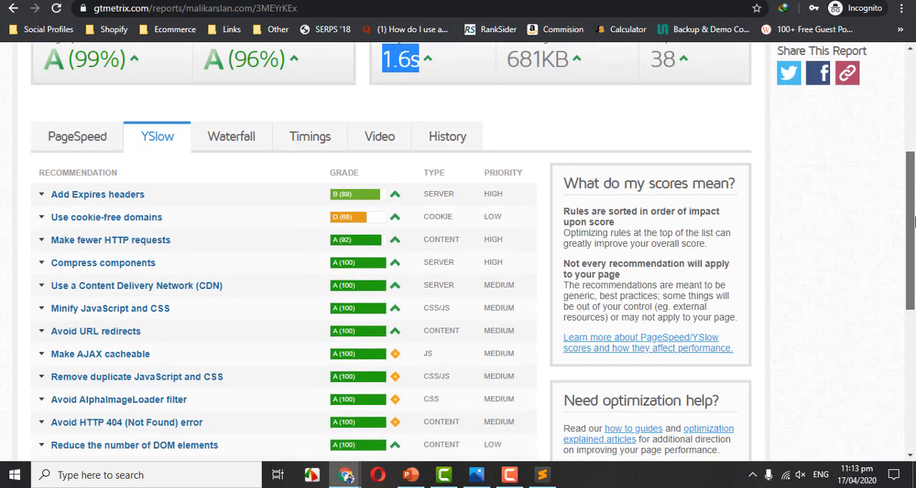
pyautogui.click(342, 243)
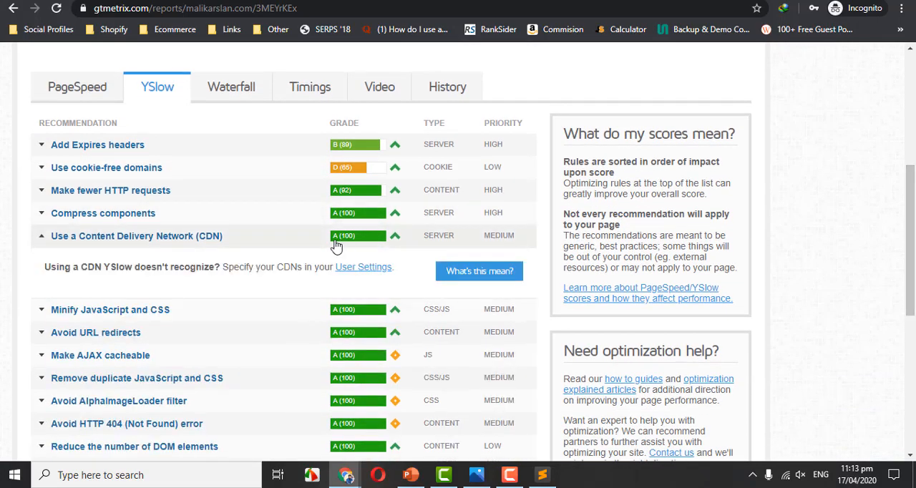
pyautogui.click(358, 241)
pyautogui.scroll(1, 911, 187)
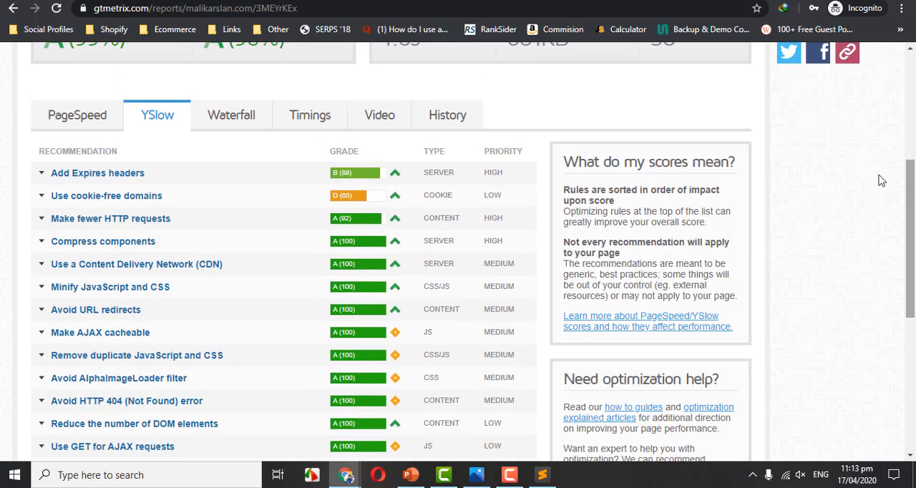
# Expand the YSlow recommendations on cookie-free domains and Expires headers and examine the components they list.
pyautogui.click(150, 201)
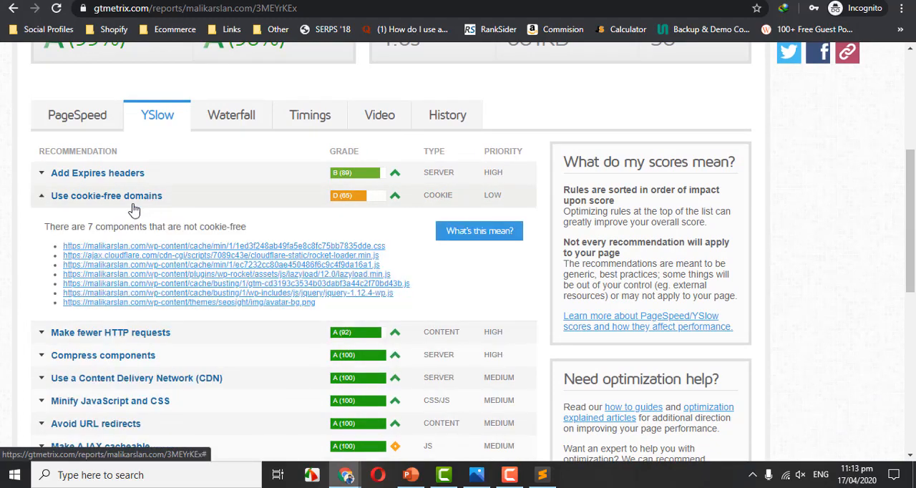
pyautogui.moveTo(29, 244); pyautogui.dragTo(50, 246)
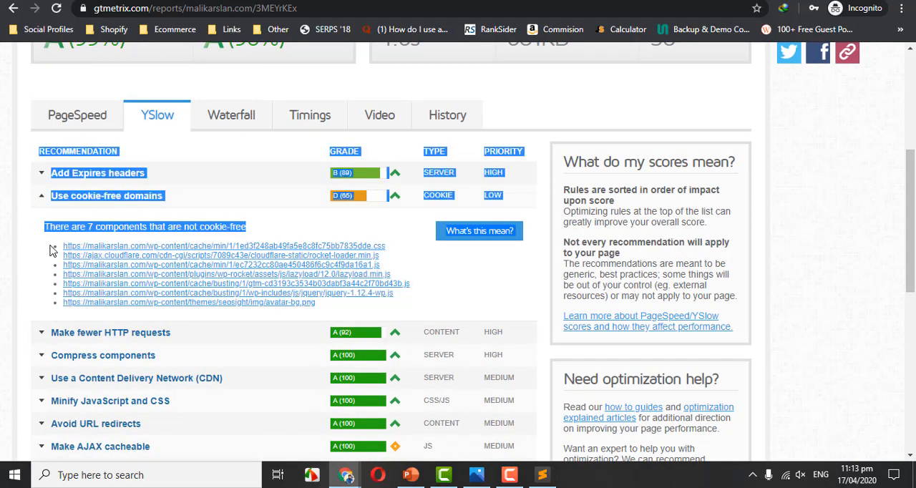
pyautogui.click(25, 250)
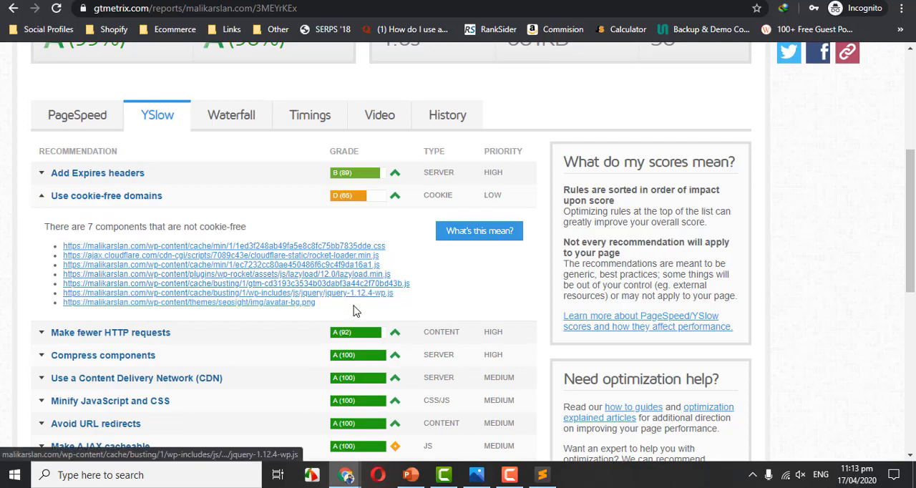
pyautogui.moveTo(347, 308); pyautogui.dragTo(39, 229)
pyautogui.click(164, 179)
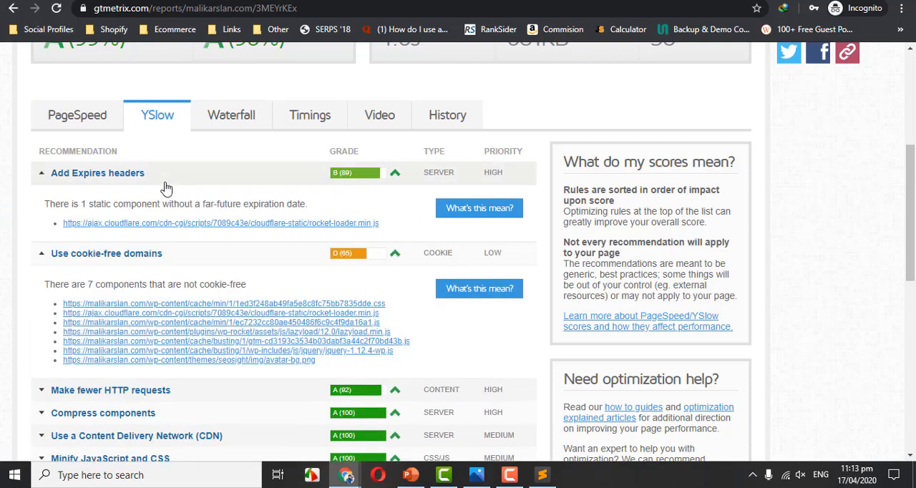
# Compare the report's PageSpeed and YSlow recommendation lists with its overall performance scores, collapsing the Expires headers details.
pyautogui.click(68, 131)
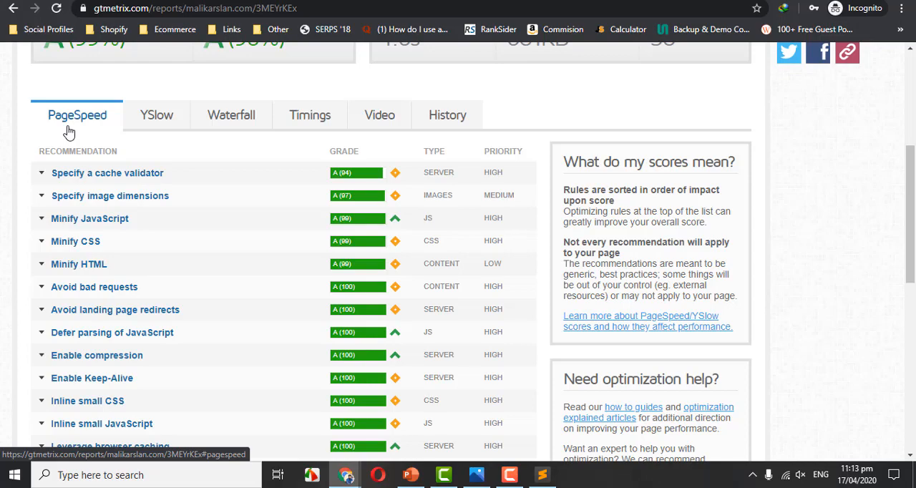
pyautogui.click(152, 126)
pyautogui.moveTo(910, 201); pyautogui.dragTo(793, 109)
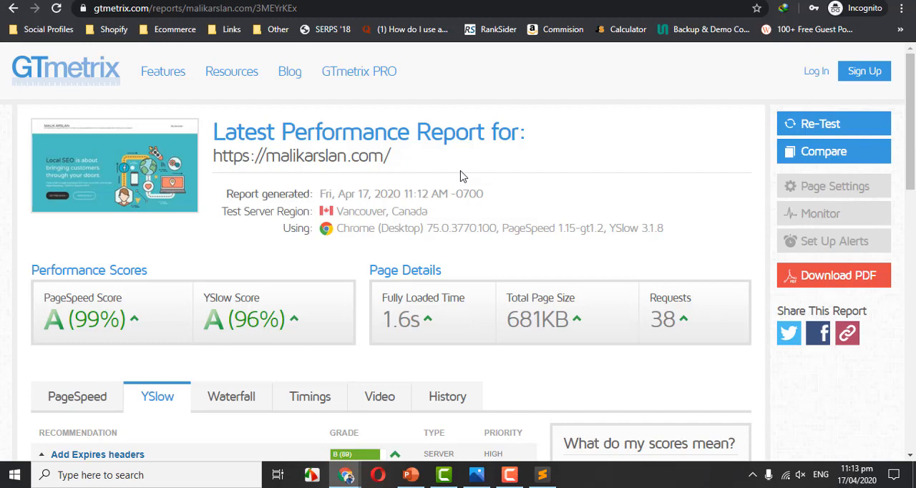
pyautogui.scroll(-2, 875, 163)
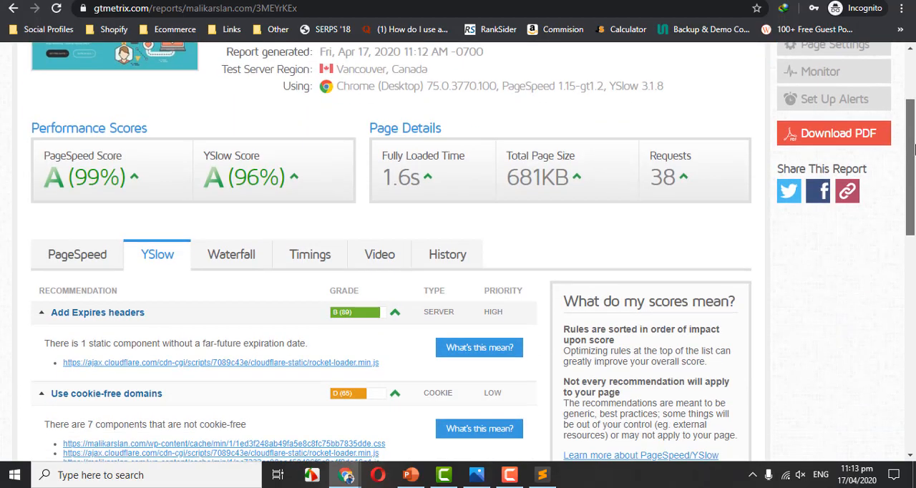
pyautogui.click(93, 262)
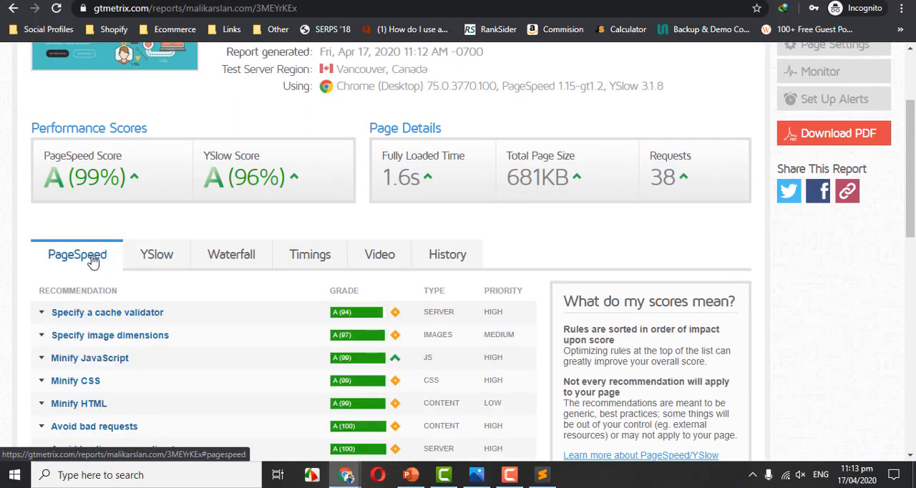
pyautogui.click(171, 249)
pyautogui.moveTo(393, 317)
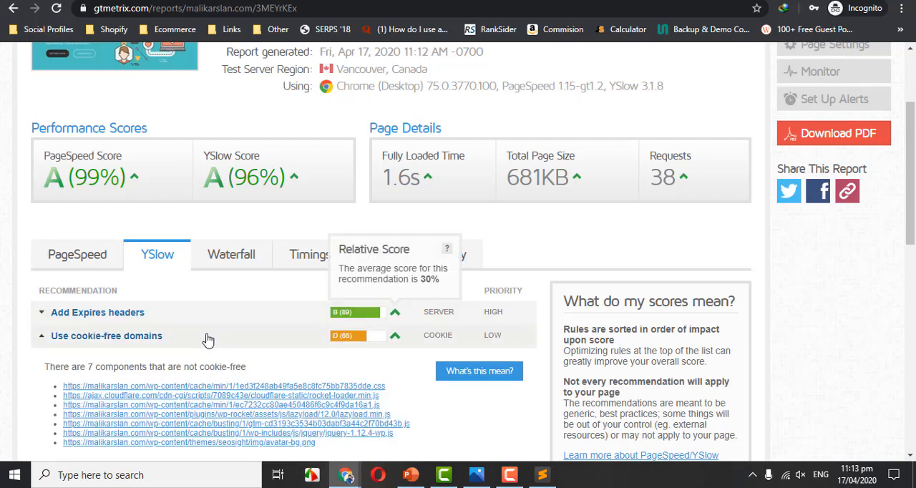
pyautogui.scroll(-1, 913, 201)
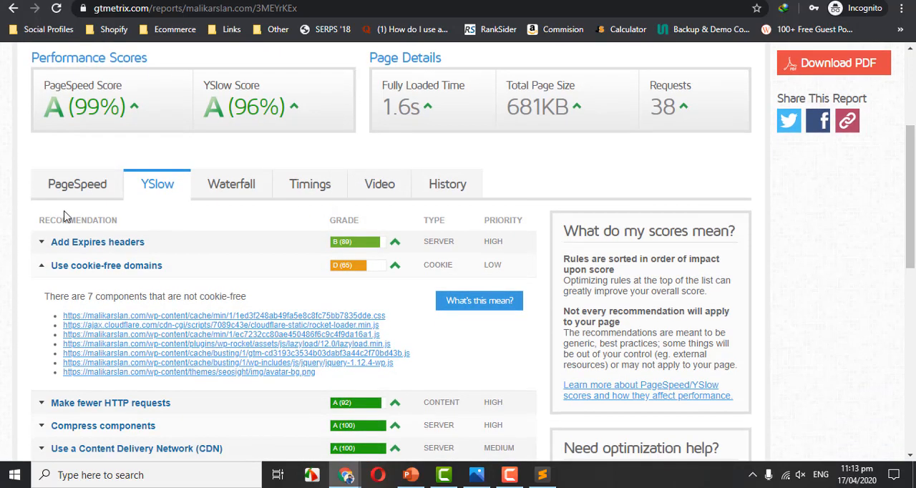
pyautogui.click(77, 192)
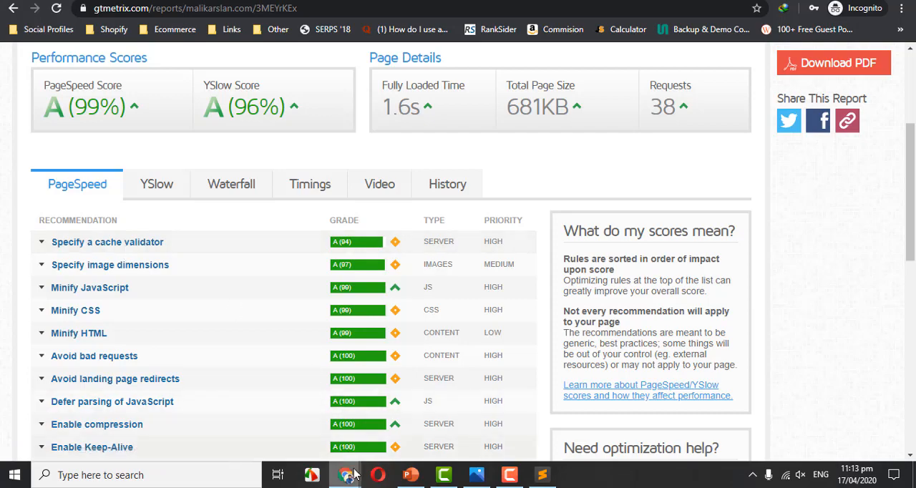
# Switch to the malikarslan.best WordPress admin window and review the Optimole dashboard's connection and usage details.
pyautogui.moveTo(345, 475)
pyautogui.click(275, 419)
pyautogui.hotkey('ctrl', 'Tab')
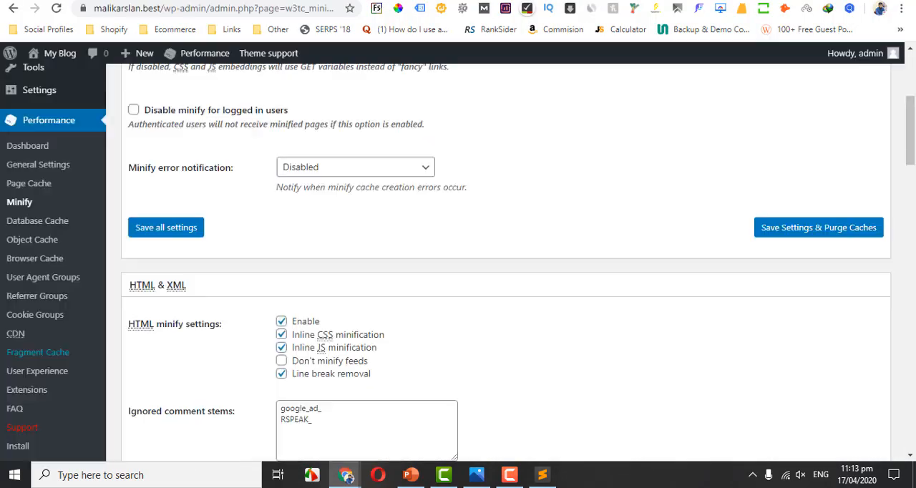
pyautogui.hotkey('ctrl', 'Tab')
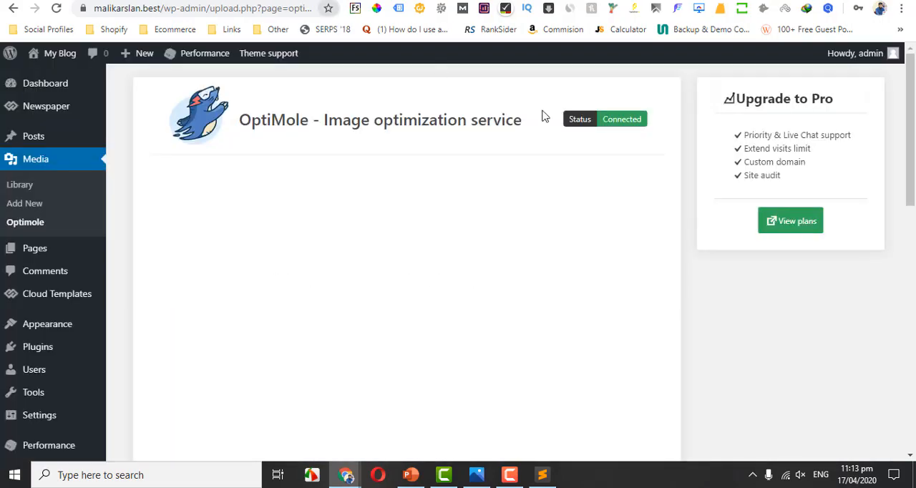
pyautogui.moveTo(915, 136); pyautogui.dragTo(911, 170)
pyautogui.scroll(-3, 863, 229)
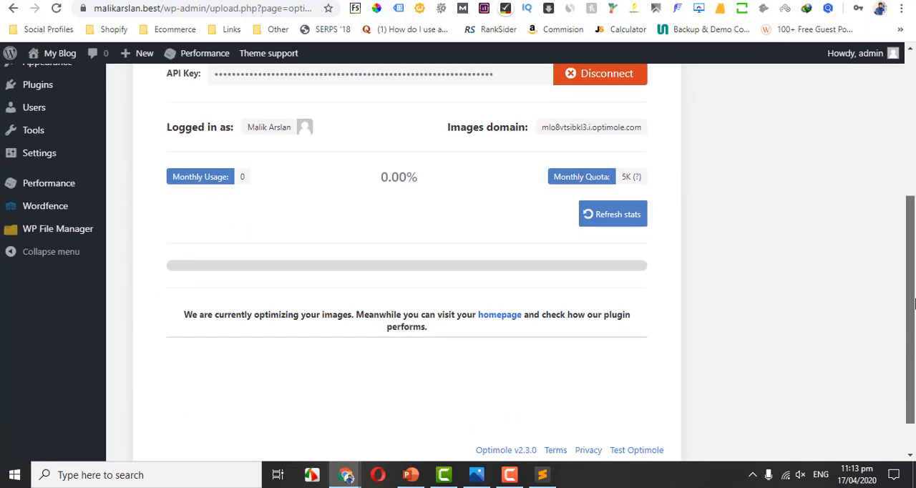
pyautogui.scroll(2, 896, 220)
pyautogui.scroll(1, 887, 208)
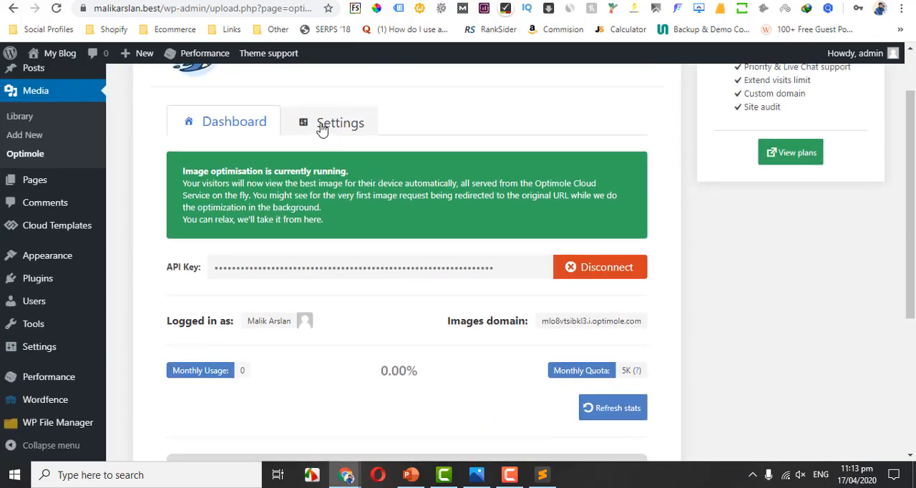
# Enable network based optimizations in Optimole's advanced compression settings and save the changes.
pyautogui.click(322, 128)
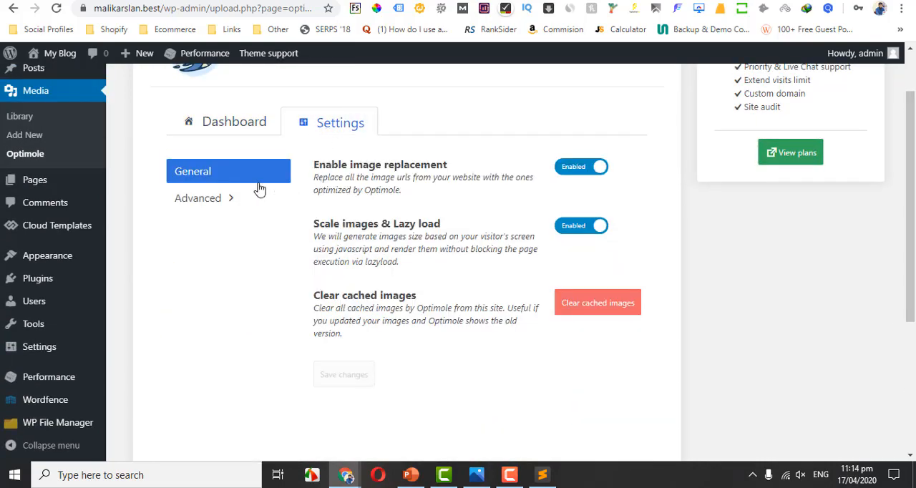
pyautogui.click(217, 198)
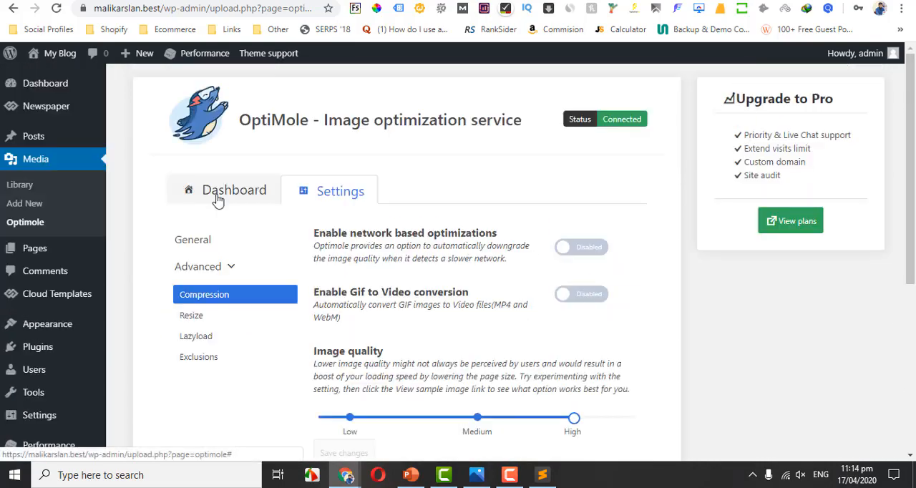
pyautogui.click(582, 247)
pyautogui.scroll(-3, 227, 182)
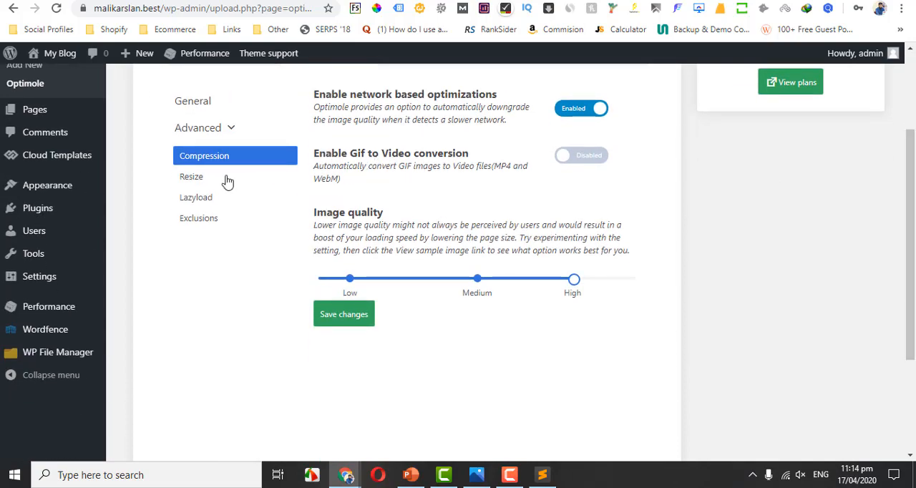
pyautogui.click(336, 319)
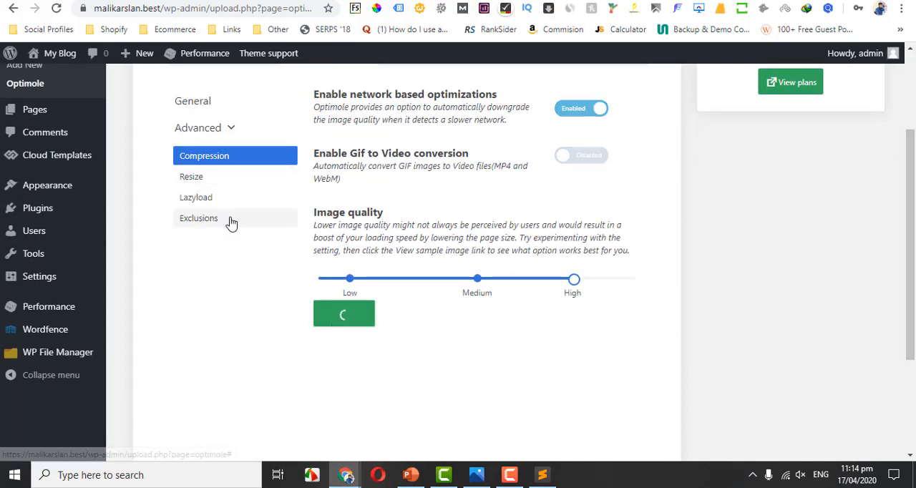
# Enable Smart Cropping in Optimole's advanced resize settings and save the changes.
pyautogui.click(194, 180)
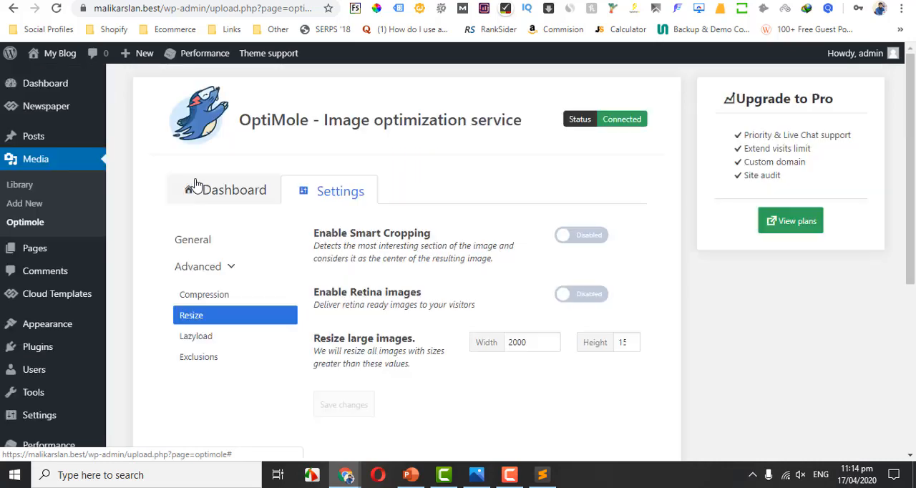
pyautogui.click(580, 238)
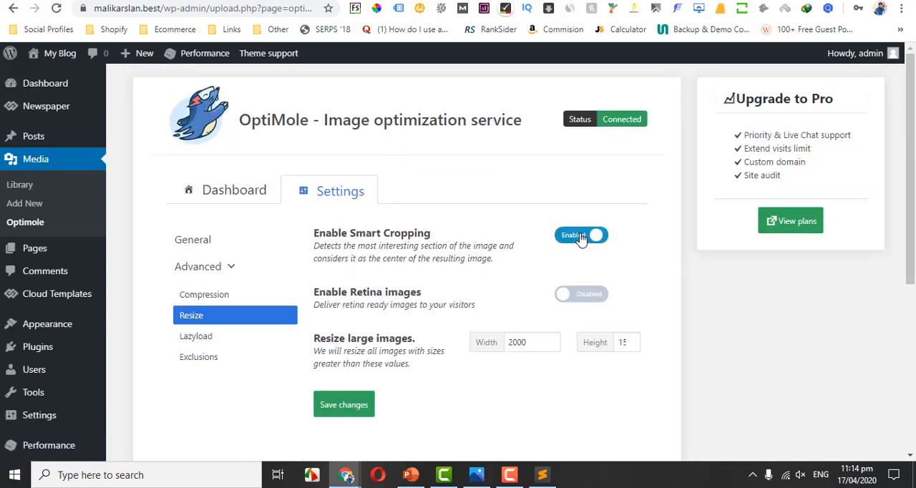
pyautogui.scroll(-1, 598, 161)
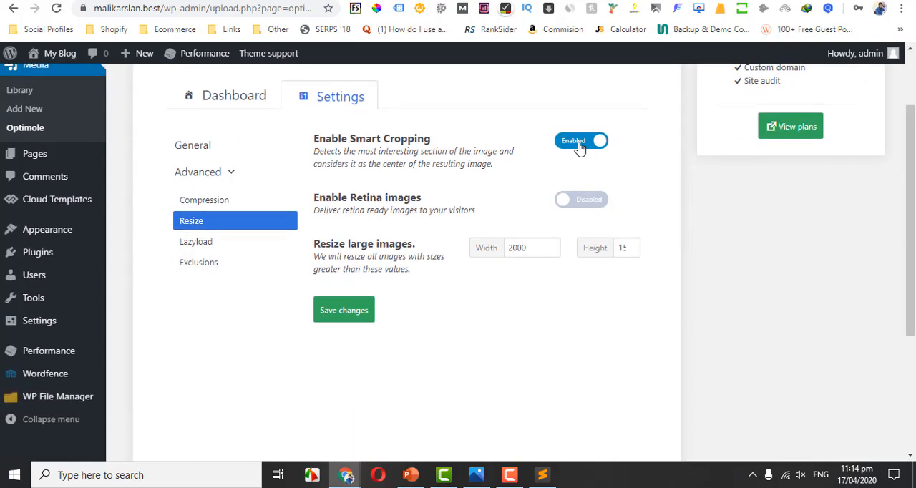
pyautogui.click(333, 309)
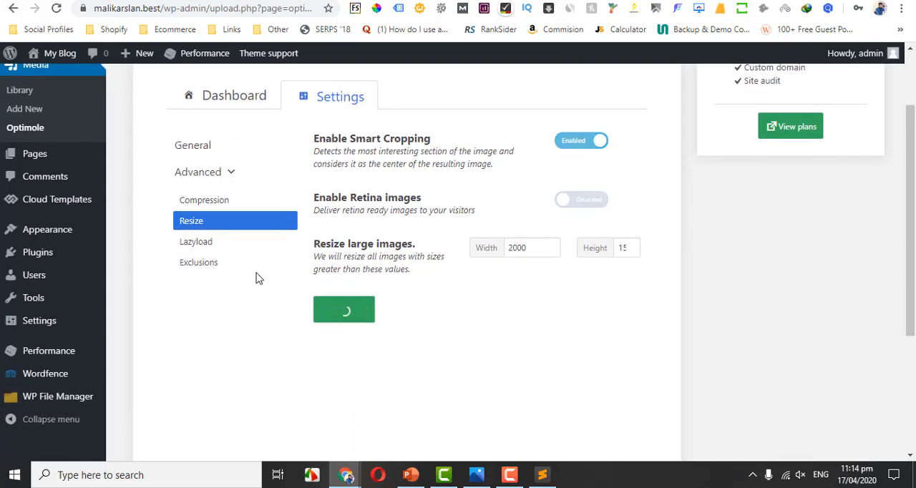
# Enable the generic lazyload placeholder in Optimole's advanced lazyload settings and save the changes.
pyautogui.click(214, 246)
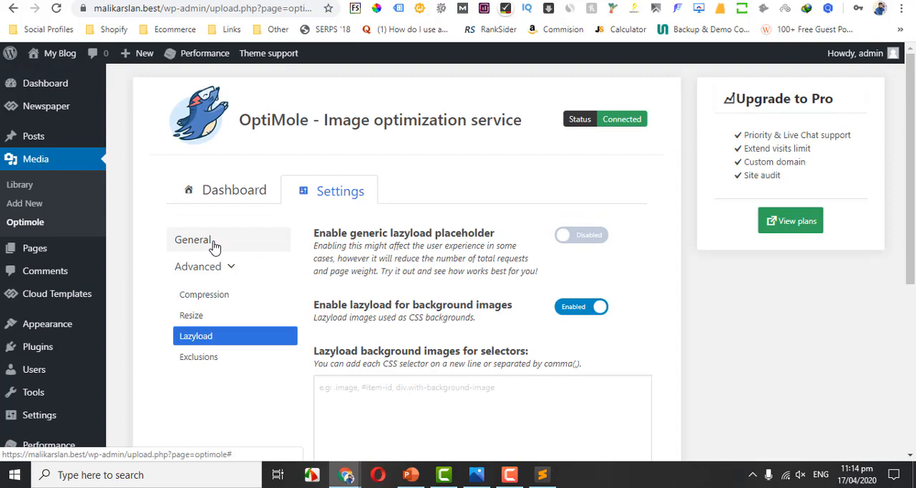
pyautogui.click(589, 241)
pyautogui.scroll(-2, 776, 274)
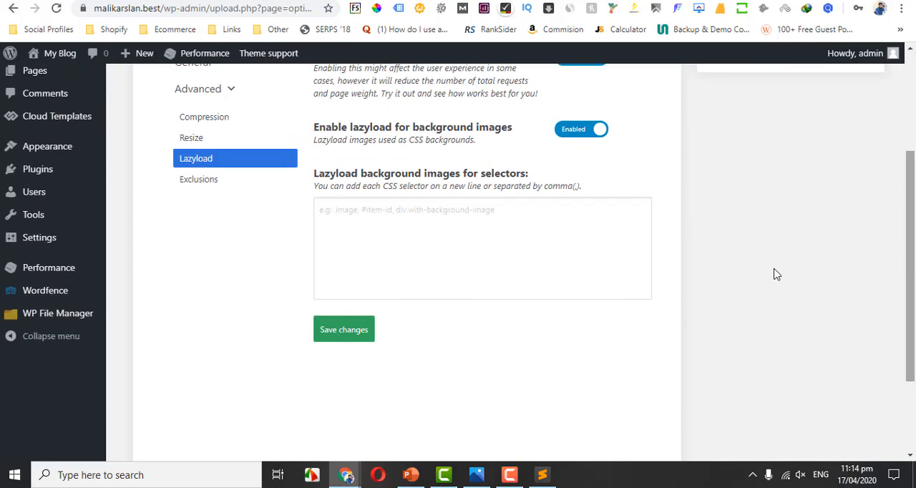
pyautogui.click(352, 335)
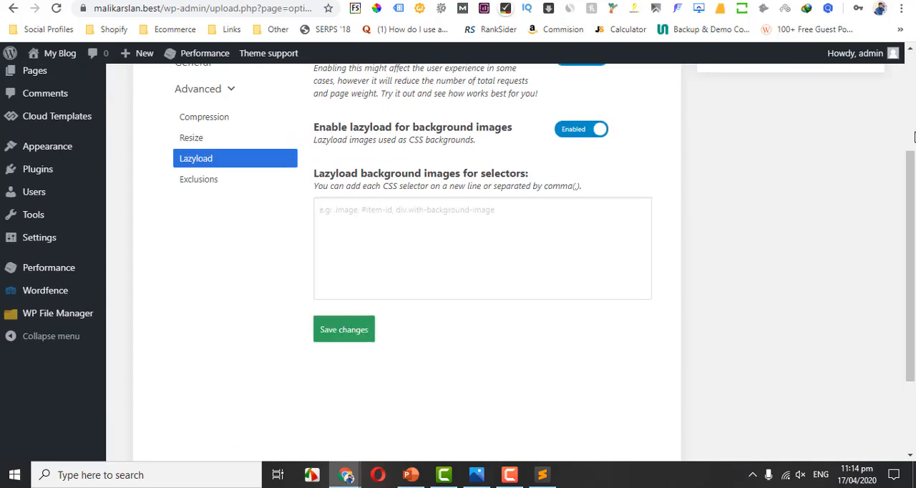
pyautogui.scroll(3, 913, 136)
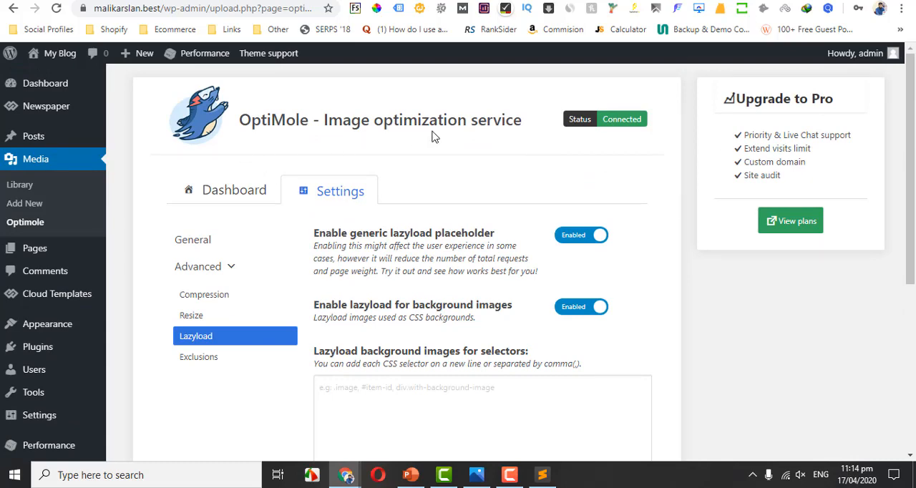
pyautogui.moveTo(243, 122); pyautogui.dragTo(524, 118)
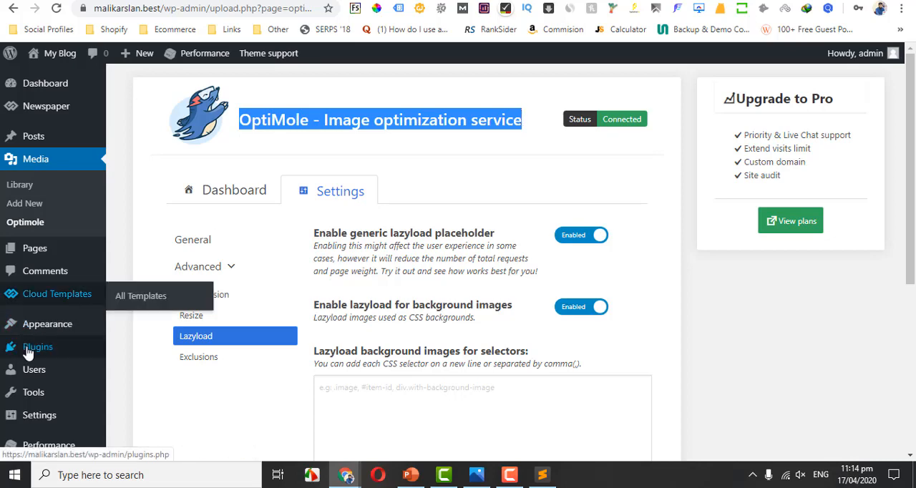
pyautogui.moveTo(77, 356)
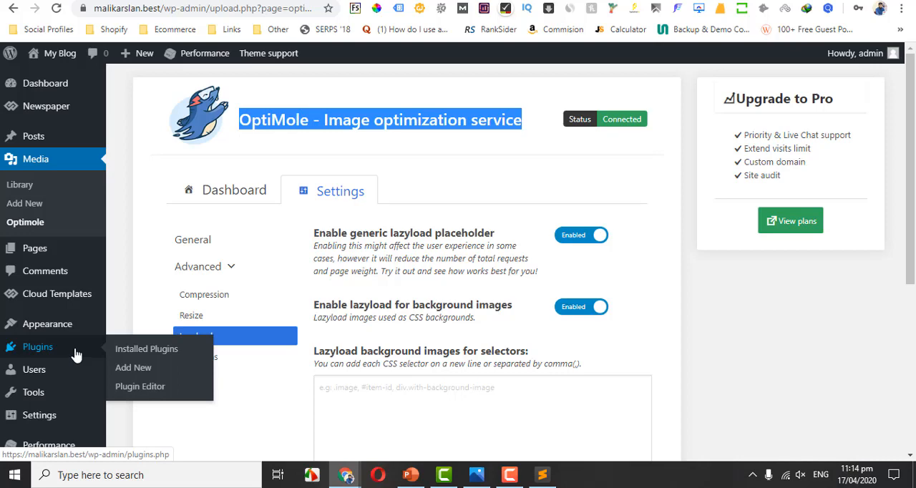
pyautogui.click(255, 115)
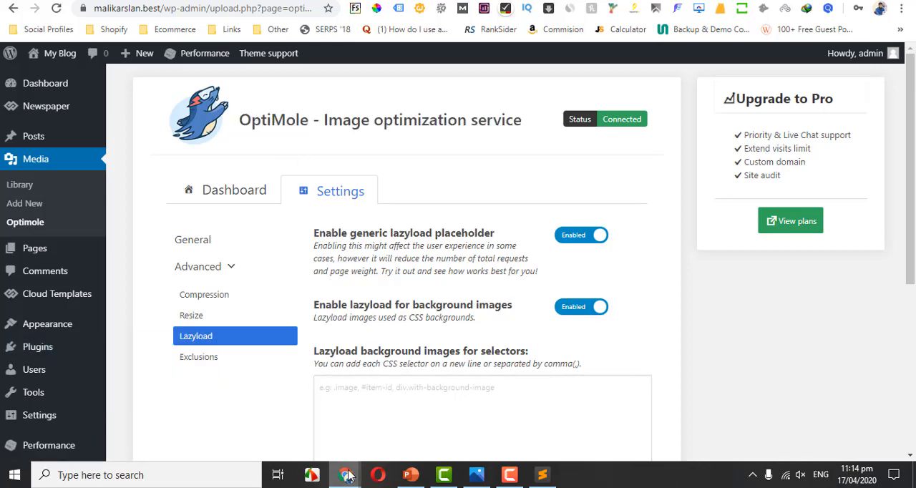
# Switch to the incognito browser window and bring up the Cloudflare overview for malikarslan.com.
pyautogui.moveTo(349, 476)
pyautogui.click(415, 422)
pyautogui.click(301, 1)
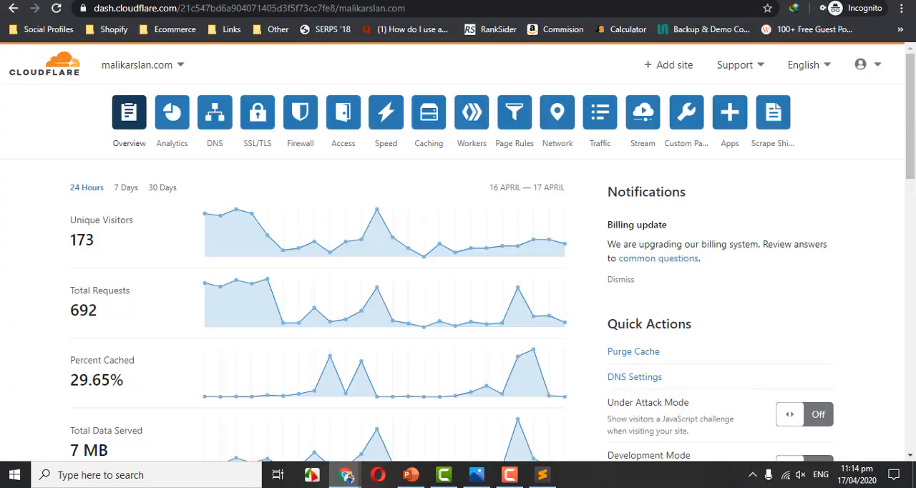